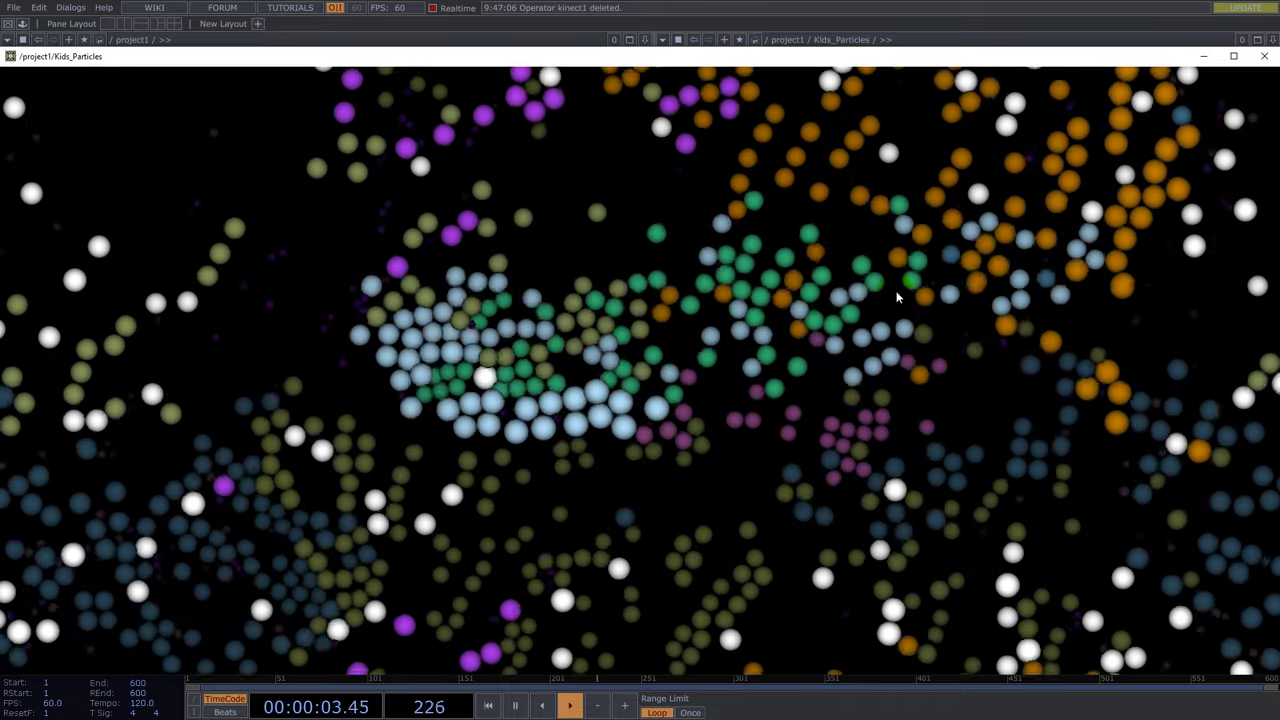
# Close the floating Kids_Particles output window and bring up the custom particle system video in the web browser.
pyautogui.click(1264, 58)
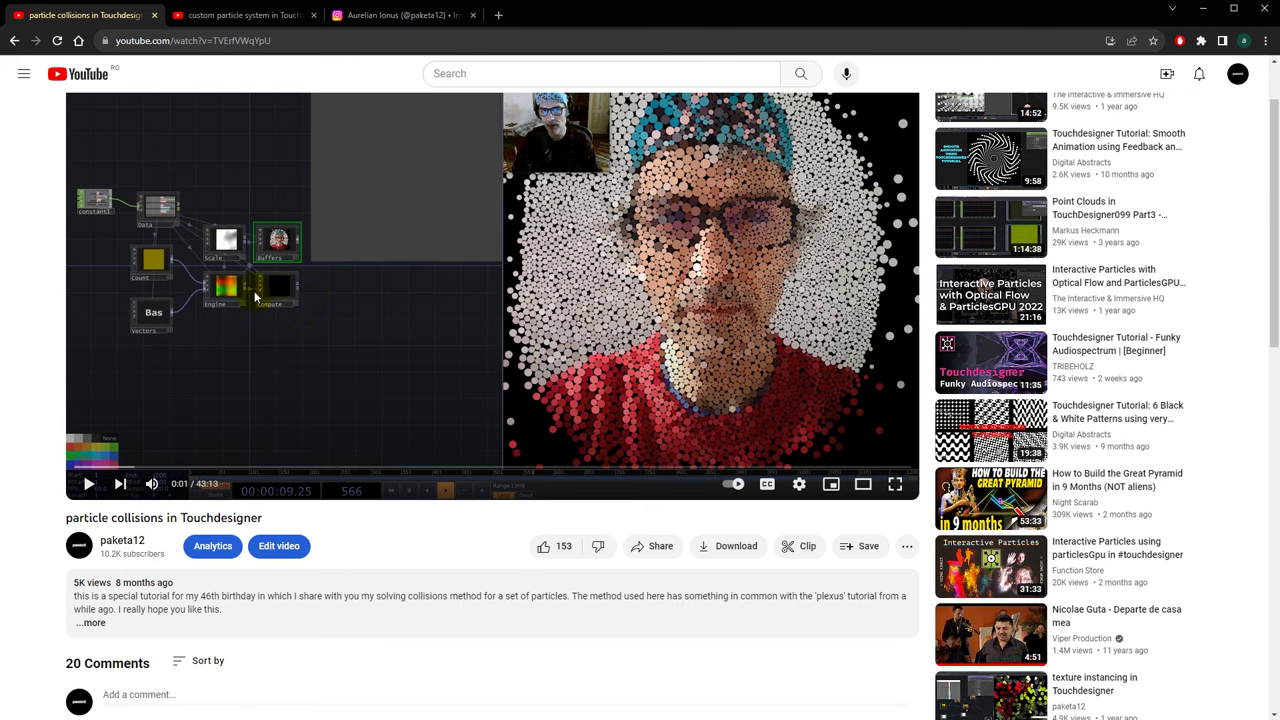
pyautogui.click(237, 16)
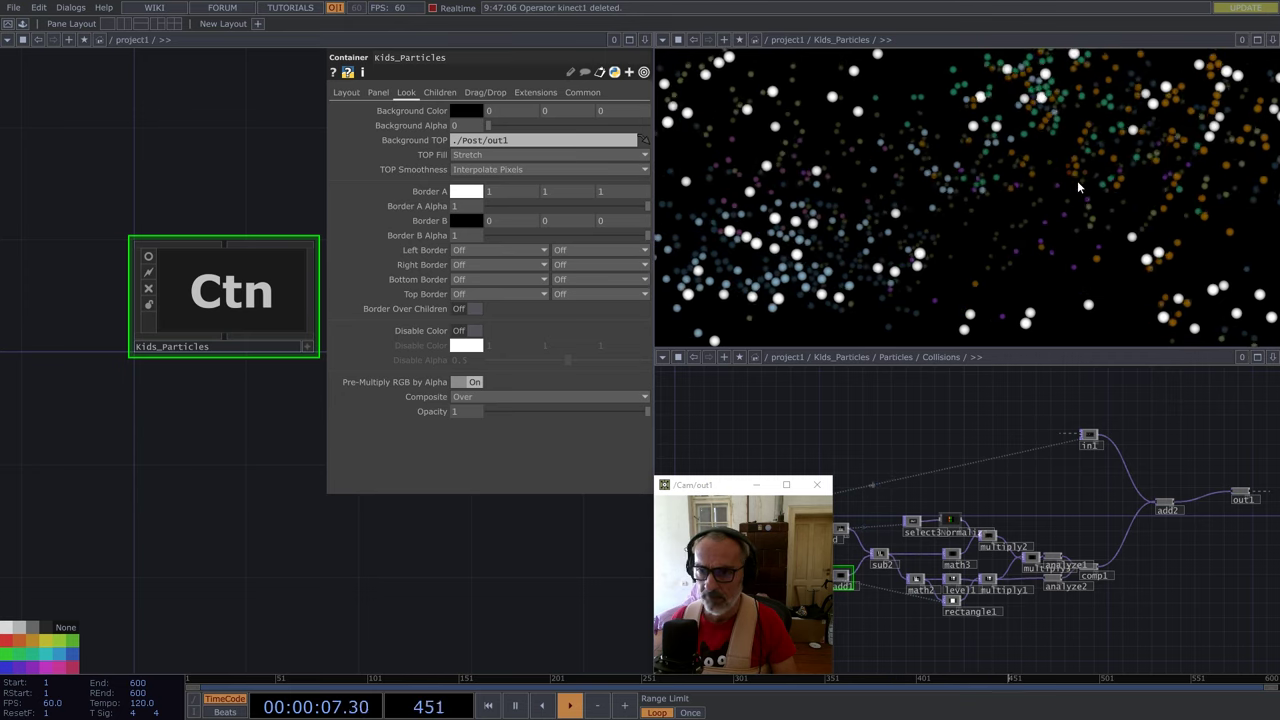
# Enter the Kids_Particles container in TouchDesigner and examine the layout of its sub-components, from Data and Buffers through Particles.
pyautogui.doubleClick(207, 300)
pyautogui.moveTo(257, 200); pyautogui.dragTo(323, 284)
pyautogui.scroll(2, 339, 346)
pyautogui.scroll(2, 268, 331)
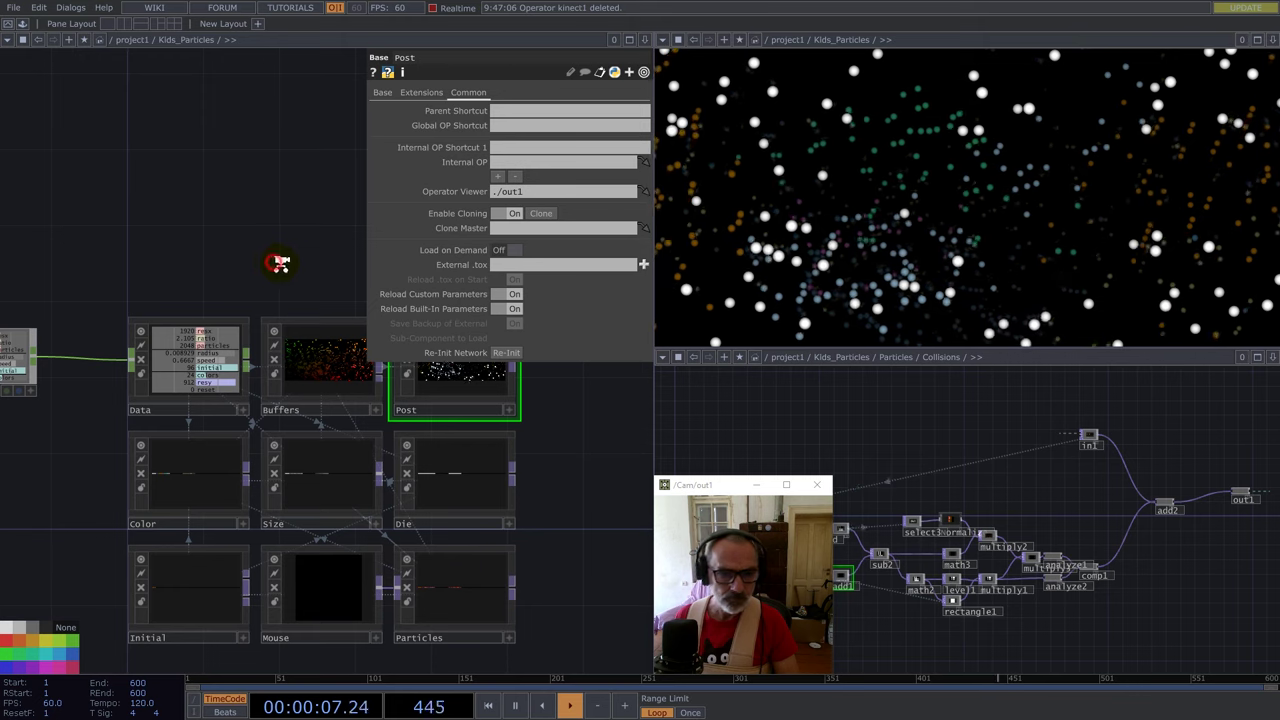
pyautogui.scroll(1, 285, 258)
pyautogui.scroll(-2, 260, 246)
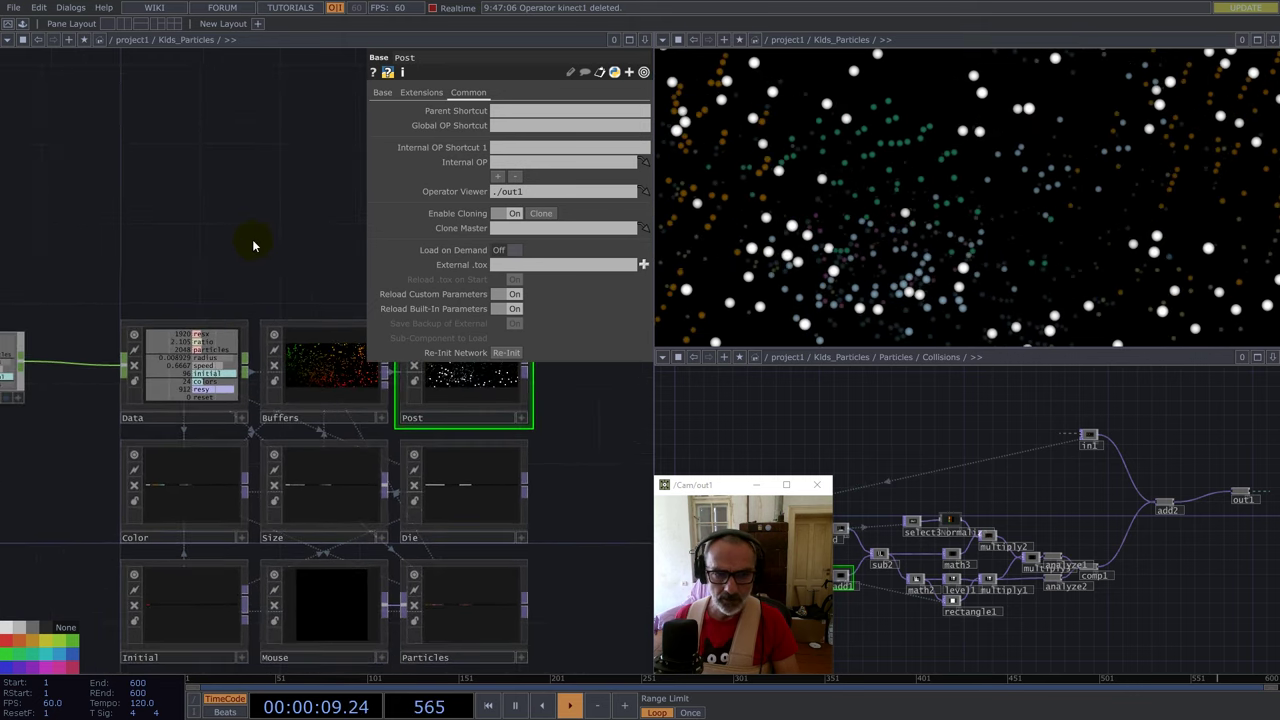
pyautogui.moveTo(257, 251); pyautogui.dragTo(252, 219)
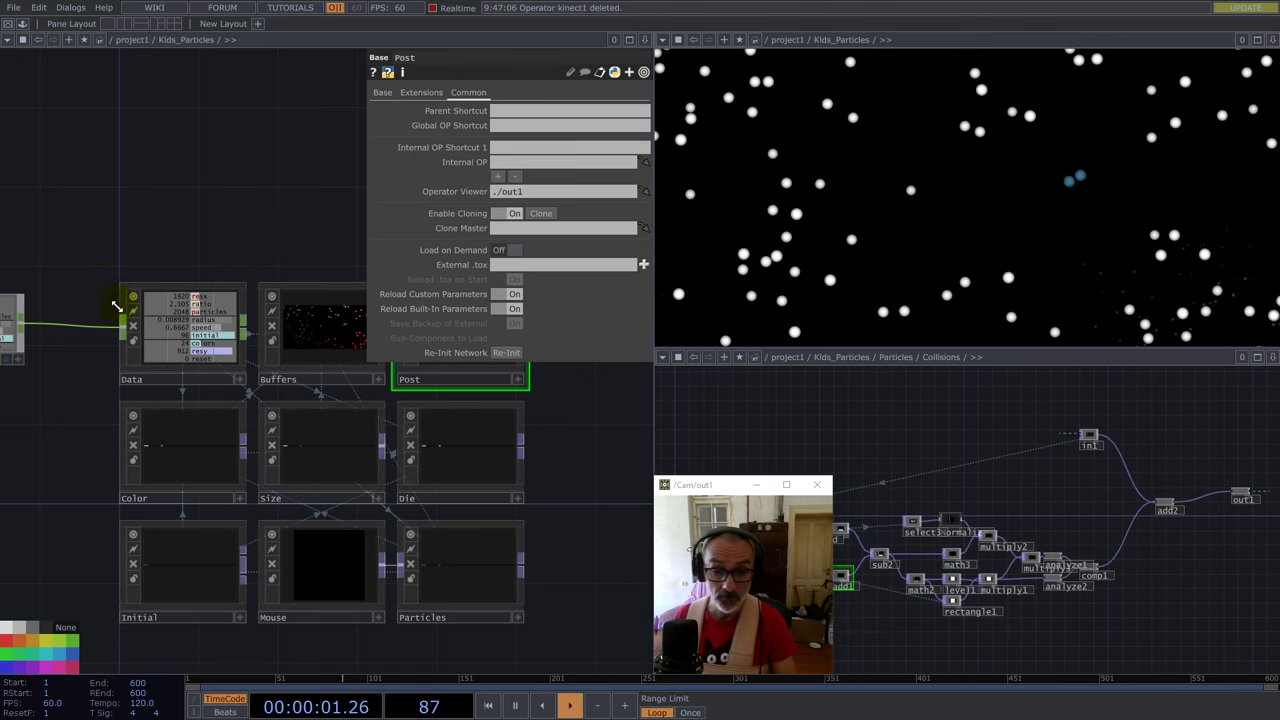
pyautogui.moveTo(87, 418)
pyautogui.mouseDown()
pyautogui.moveTo(91, 371)
pyautogui.moveTo(94, 433)
pyautogui.mouseUp()
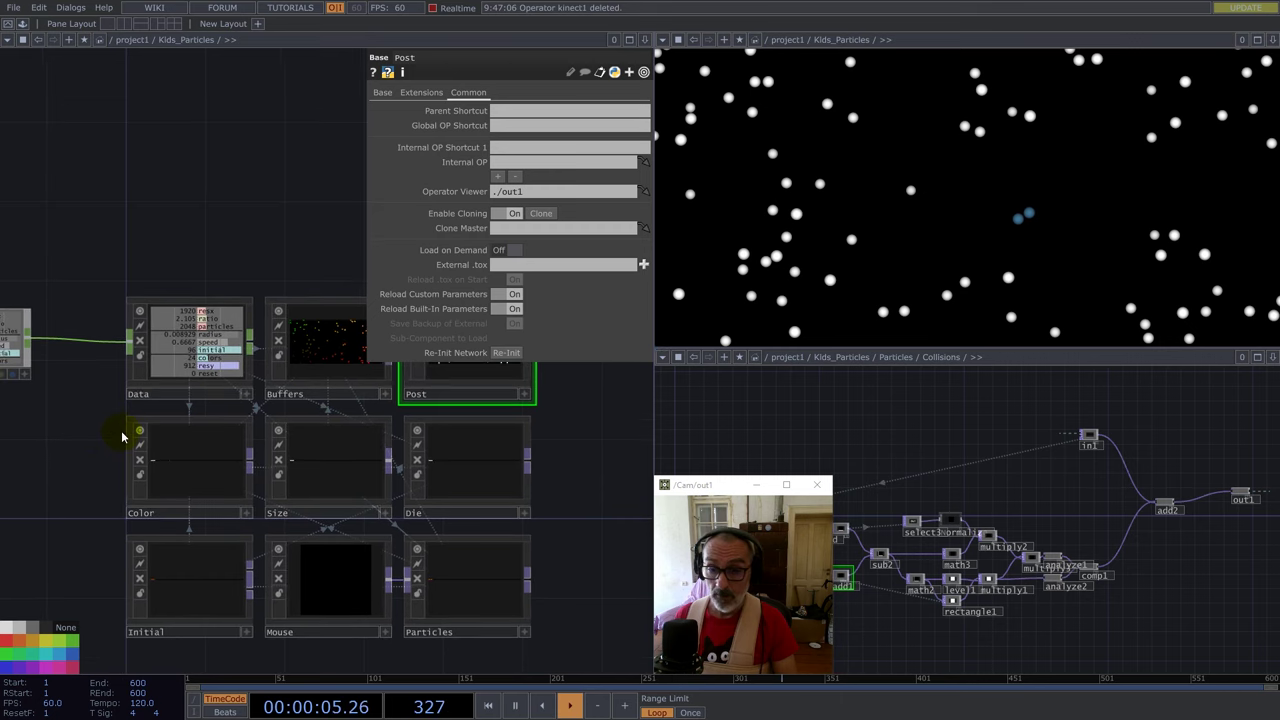
pyautogui.moveTo(80, 211); pyautogui.dragTo(220, 286)
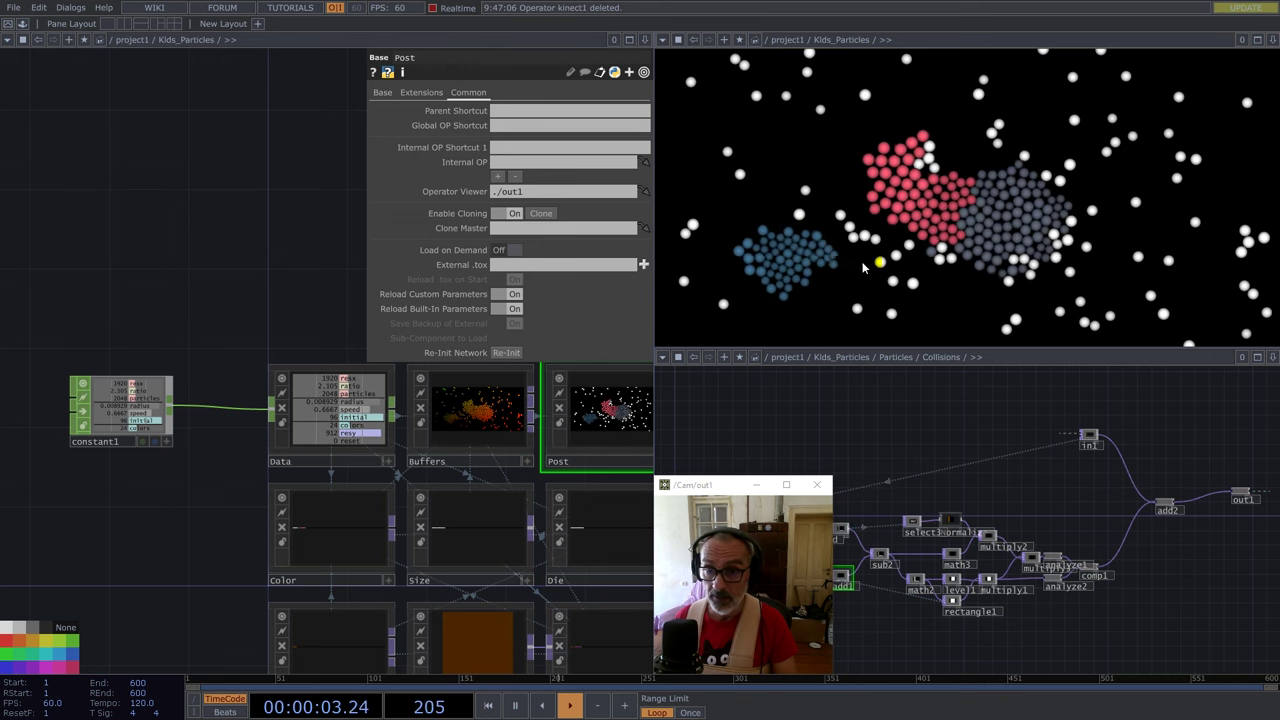
# Select the constant1 operator and inspect its channels, including the expression that drives the radius value.
pyautogui.click(117, 428)
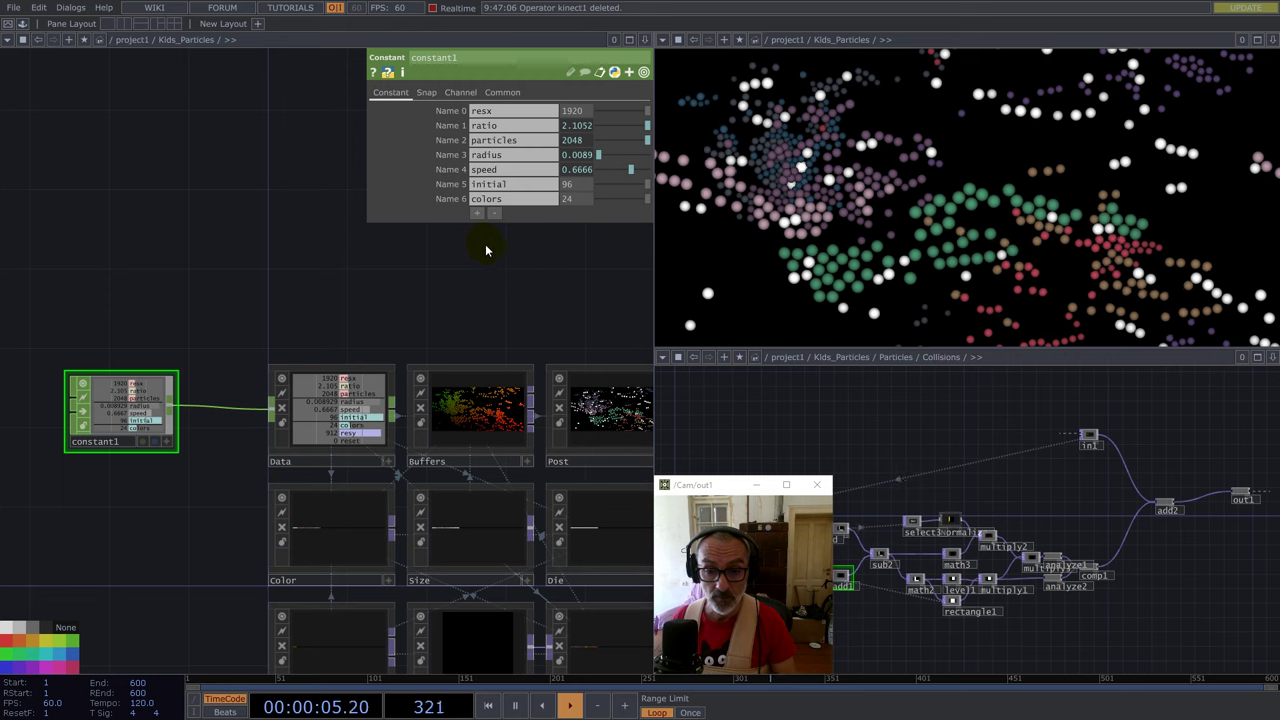
pyautogui.click(483, 316)
pyautogui.moveTo(483, 316); pyautogui.dragTo(411, 249)
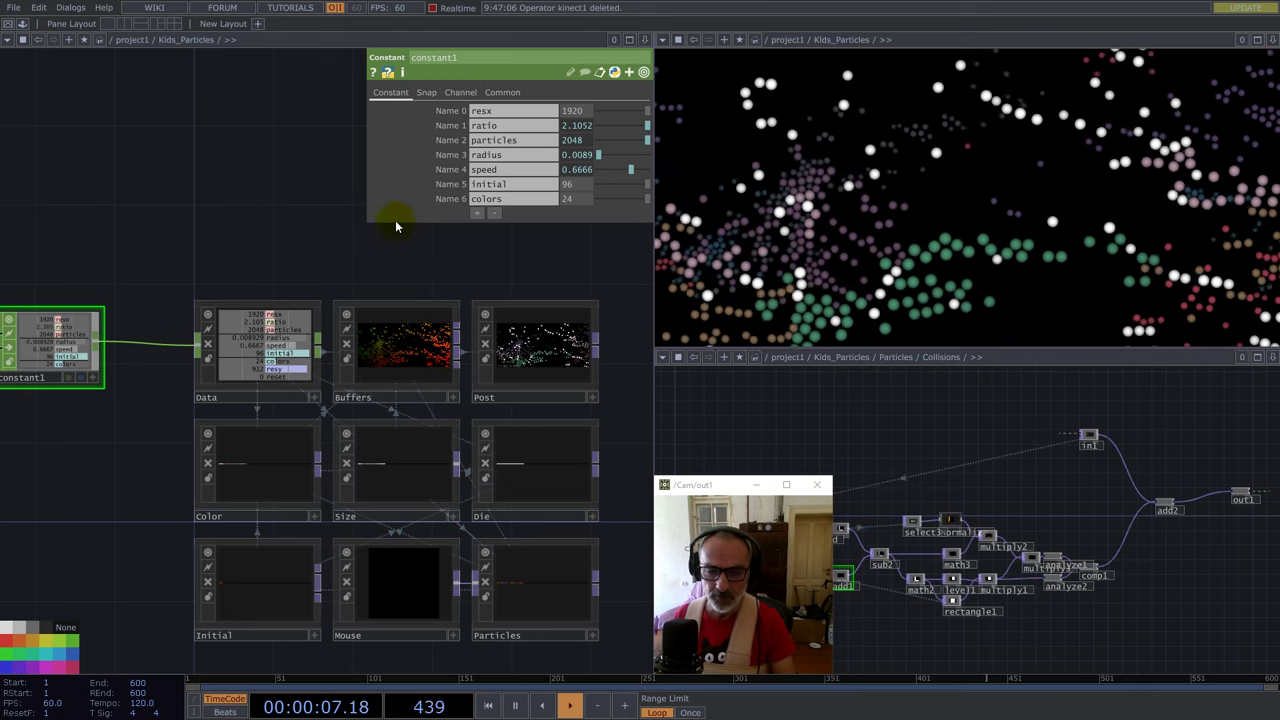
pyautogui.moveTo(256, 244); pyautogui.dragTo(280, 220)
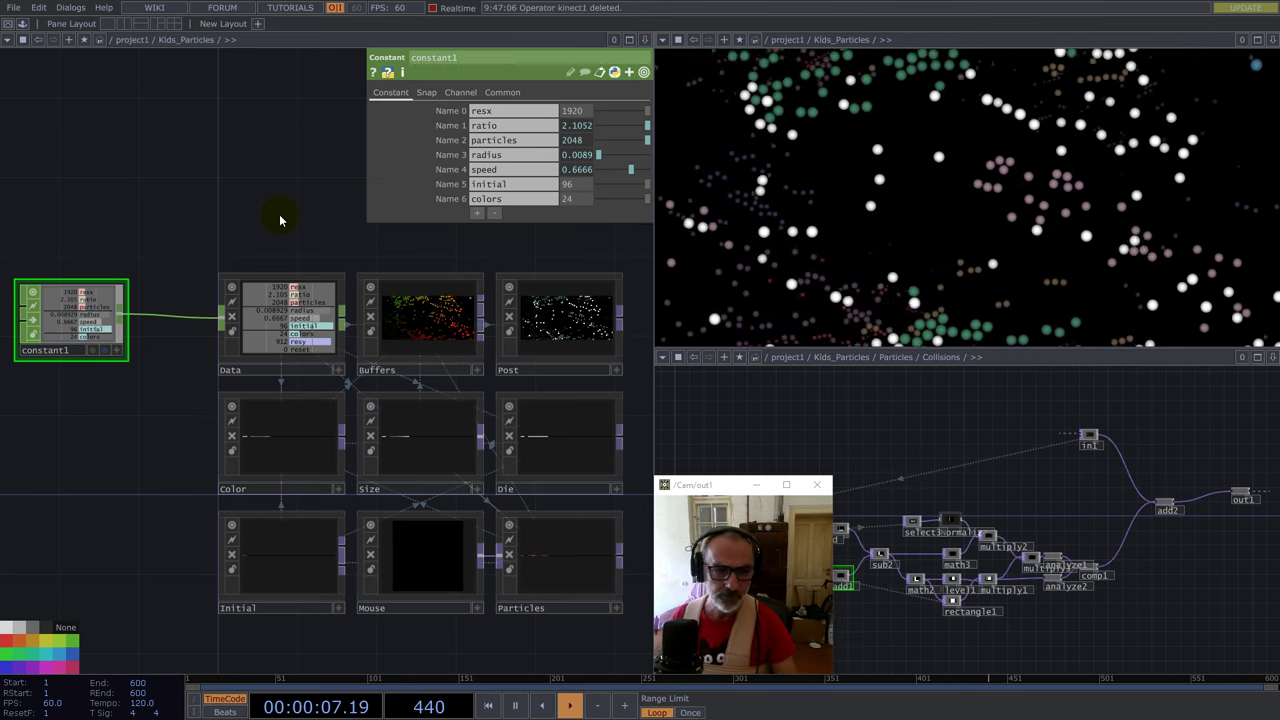
pyautogui.moveTo(63, 214); pyautogui.dragTo(125, 238)
pyautogui.click(143, 327)
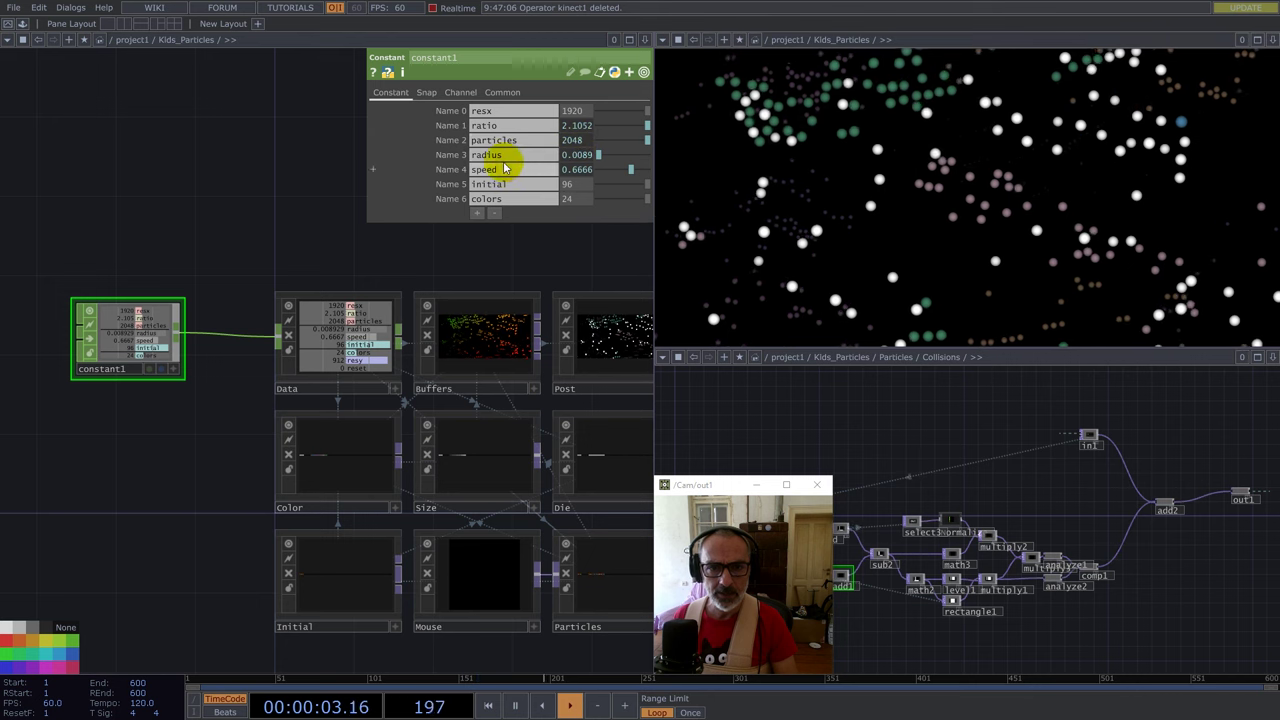
pyautogui.click(561, 157)
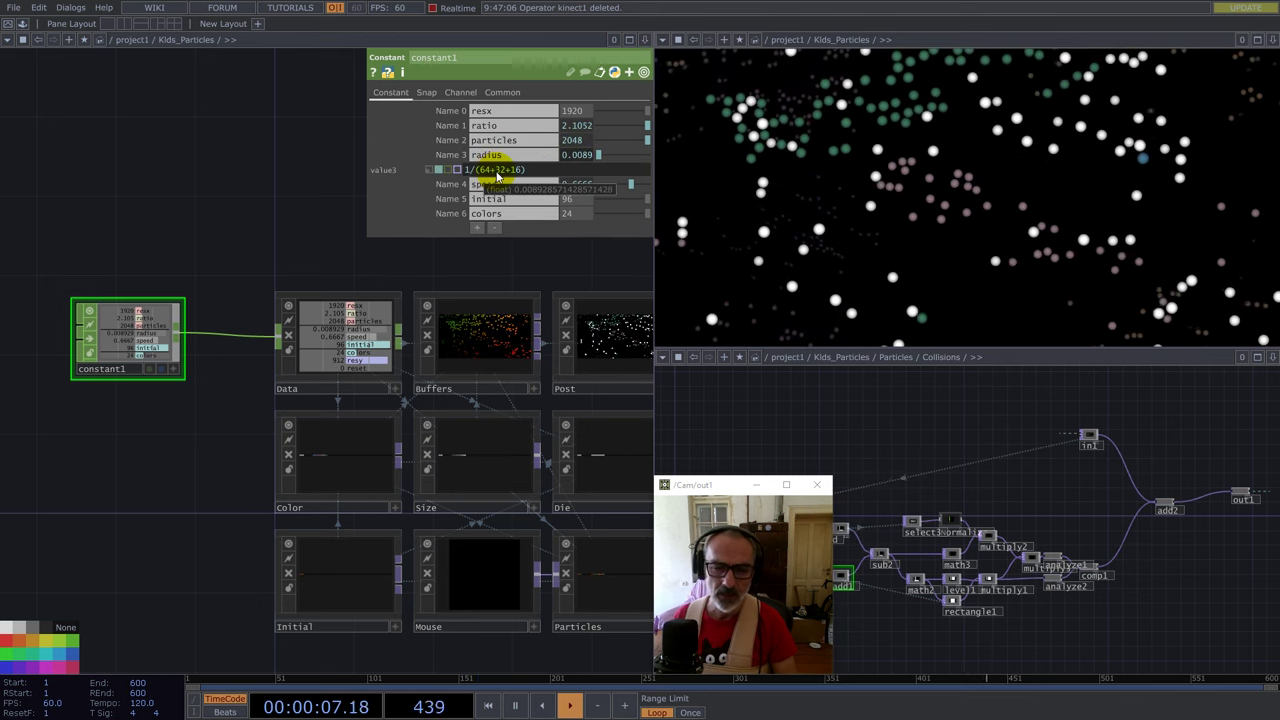
pyautogui.click(455, 157)
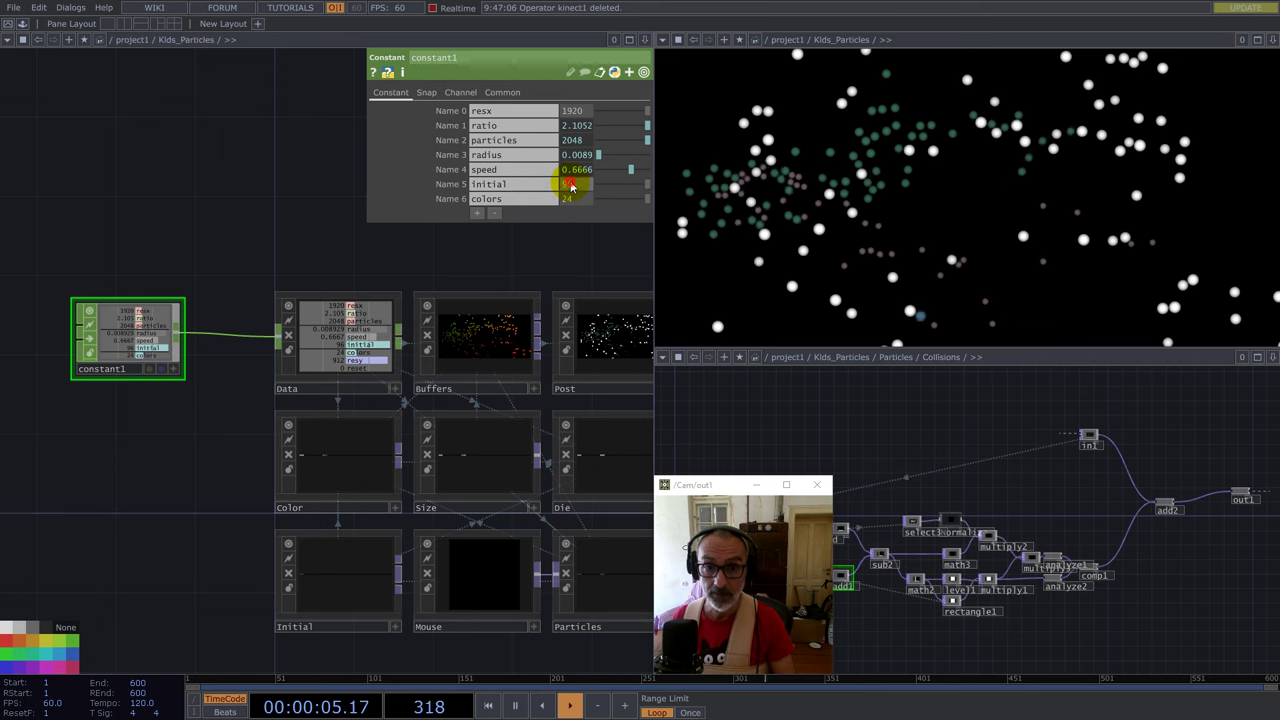
# Set the initial value of constant1 to 256 and emit particles across the middle of the output viewer.
pyautogui.write('256')
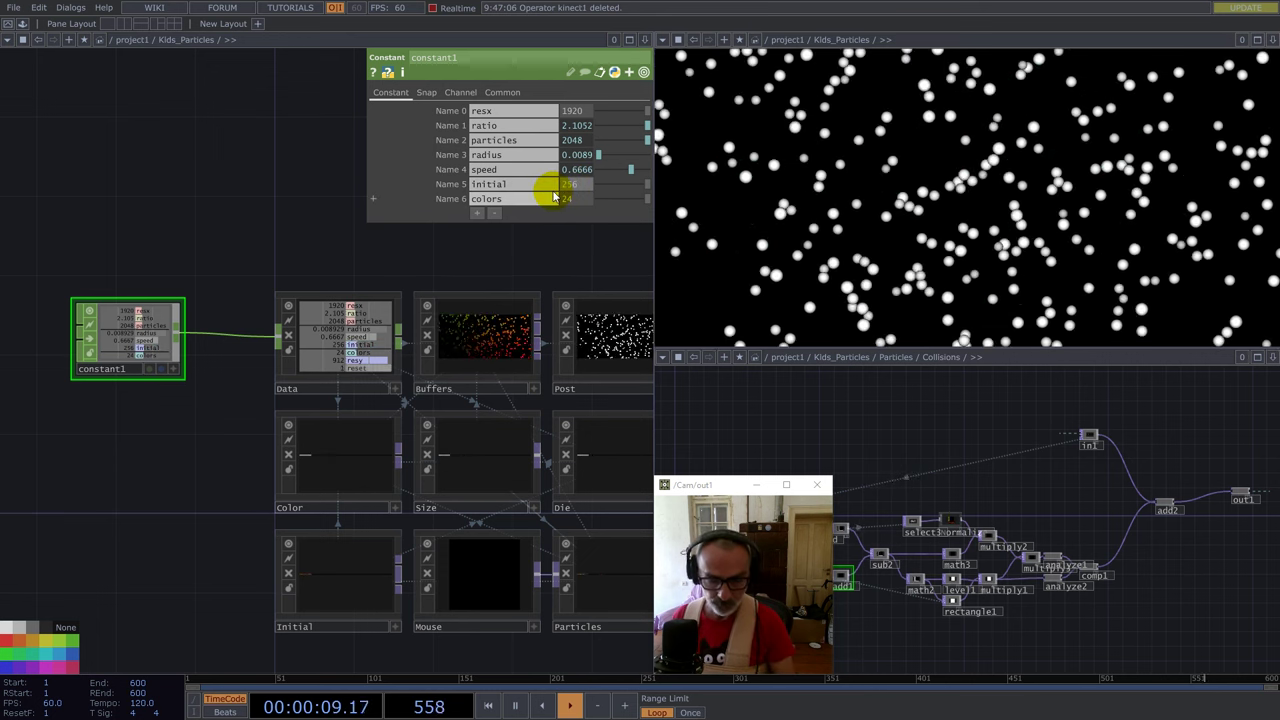
pyautogui.moveTo(1011, 180)
pyautogui.mouseDown()
pyautogui.moveTo(951, 224)
pyautogui.moveTo(865, 230)
pyautogui.moveTo(891, 218)
pyautogui.moveTo(892, 184)
pyautogui.moveTo(845, 172)
pyautogui.moveTo(842, 214)
pyautogui.moveTo(857, 230)
pyautogui.moveTo(934, 246)
pyautogui.moveTo(1010, 237)
pyautogui.moveTo(1030, 190)
pyautogui.moveTo(960, 151)
pyautogui.moveTo(799, 180)
pyautogui.moveTo(824, 196)
pyautogui.moveTo(890, 195)
pyautogui.moveTo(952, 236)
pyautogui.moveTo(990, 225)
pyautogui.mouseUp()
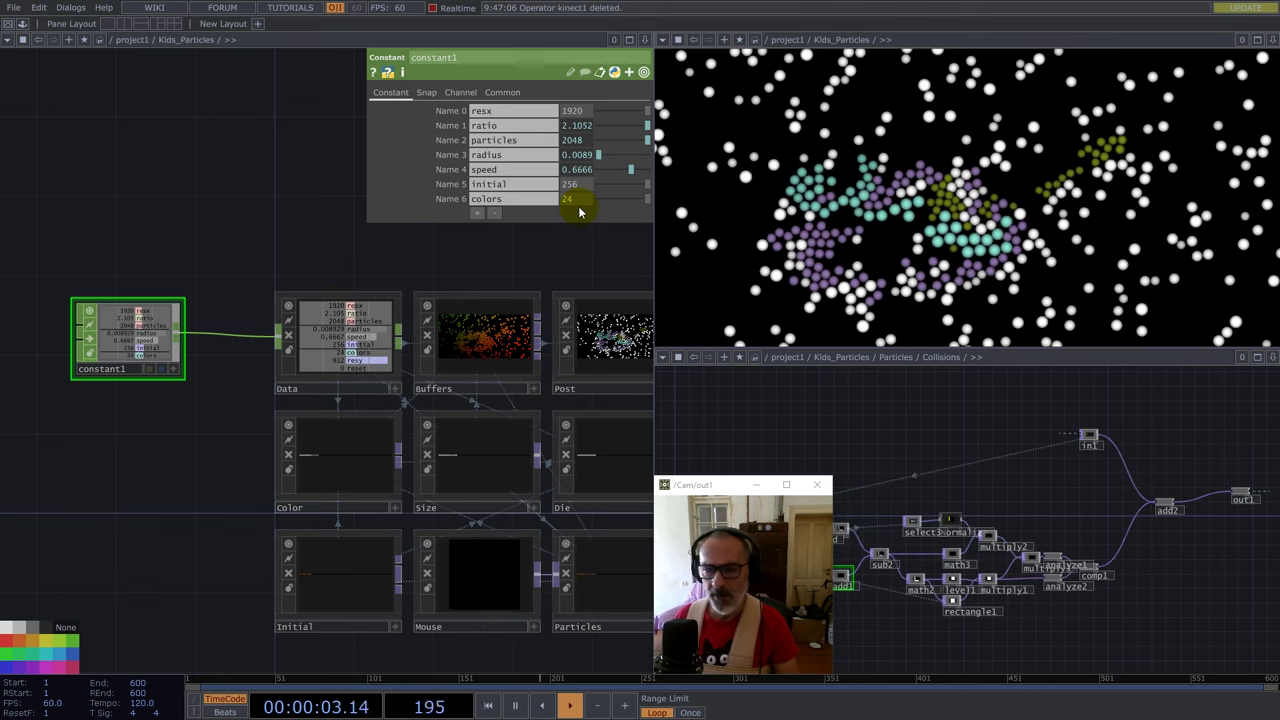
# Select the Initial component and open its internal network.
pyautogui.scroll(-3, 453, 345)
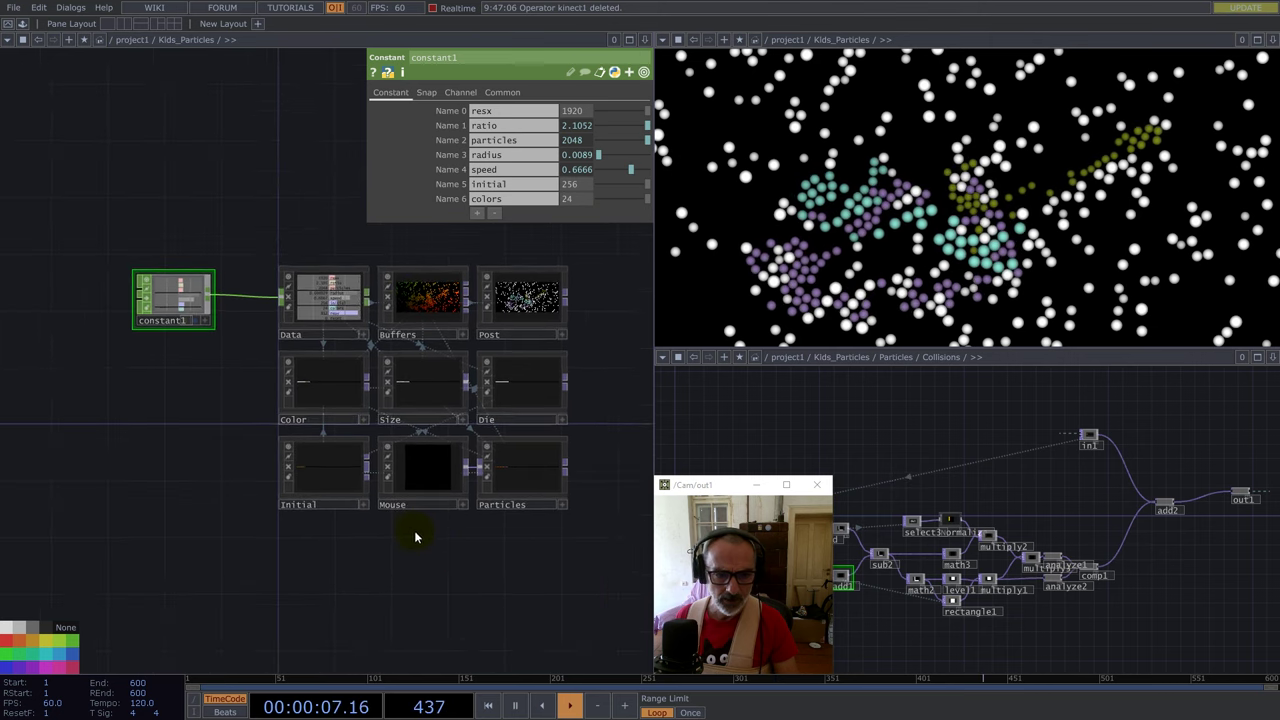
pyautogui.scroll(3, 331, 462)
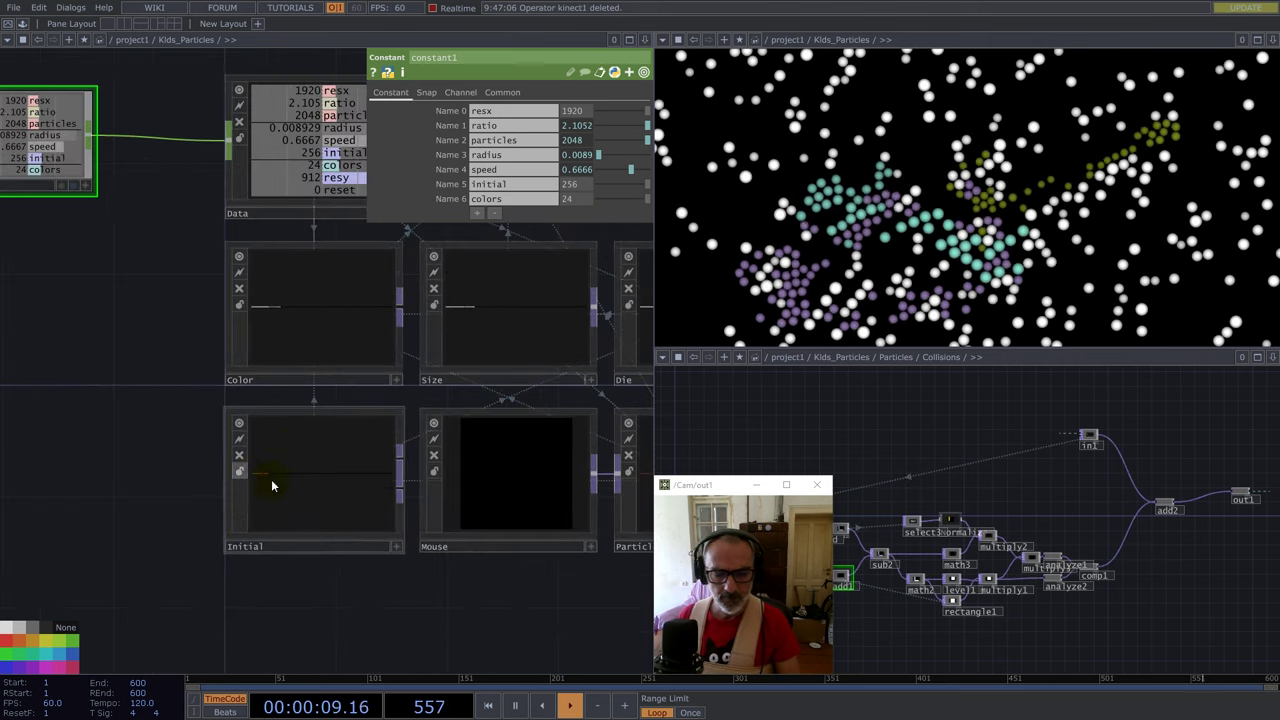
pyautogui.scroll(-2, 291, 494)
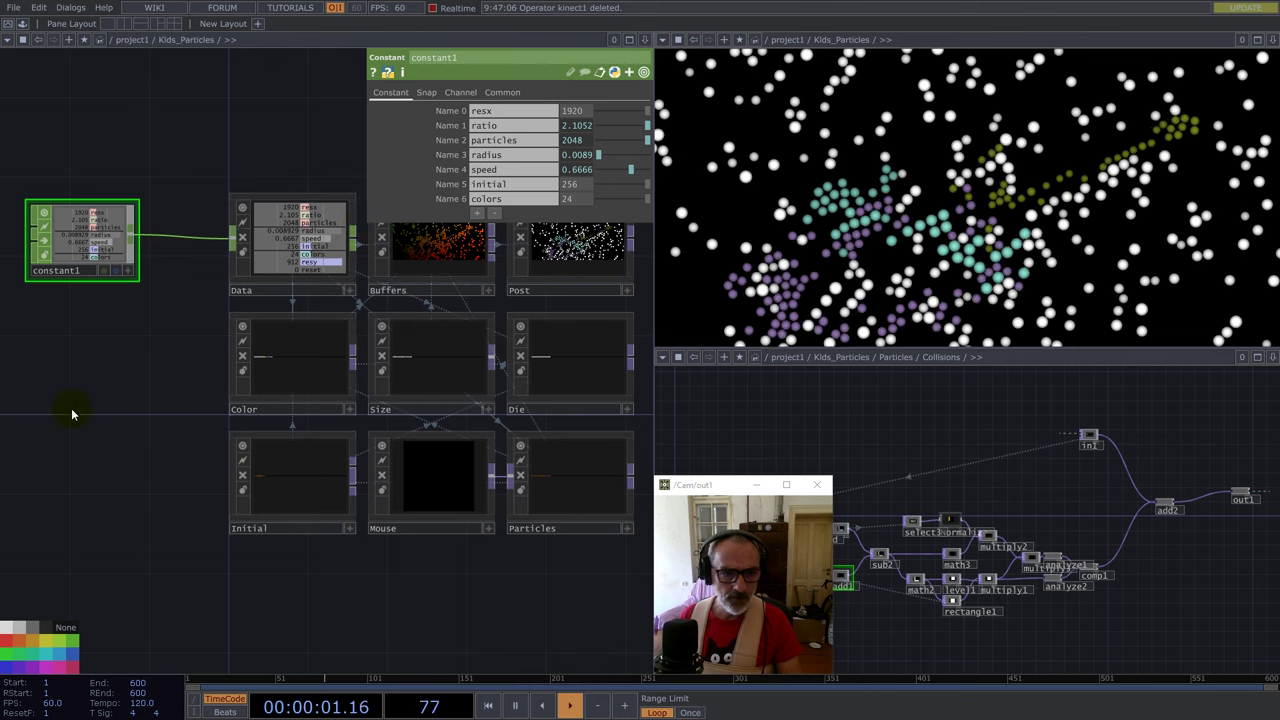
pyautogui.moveTo(87, 410); pyautogui.dragTo(27, 417)
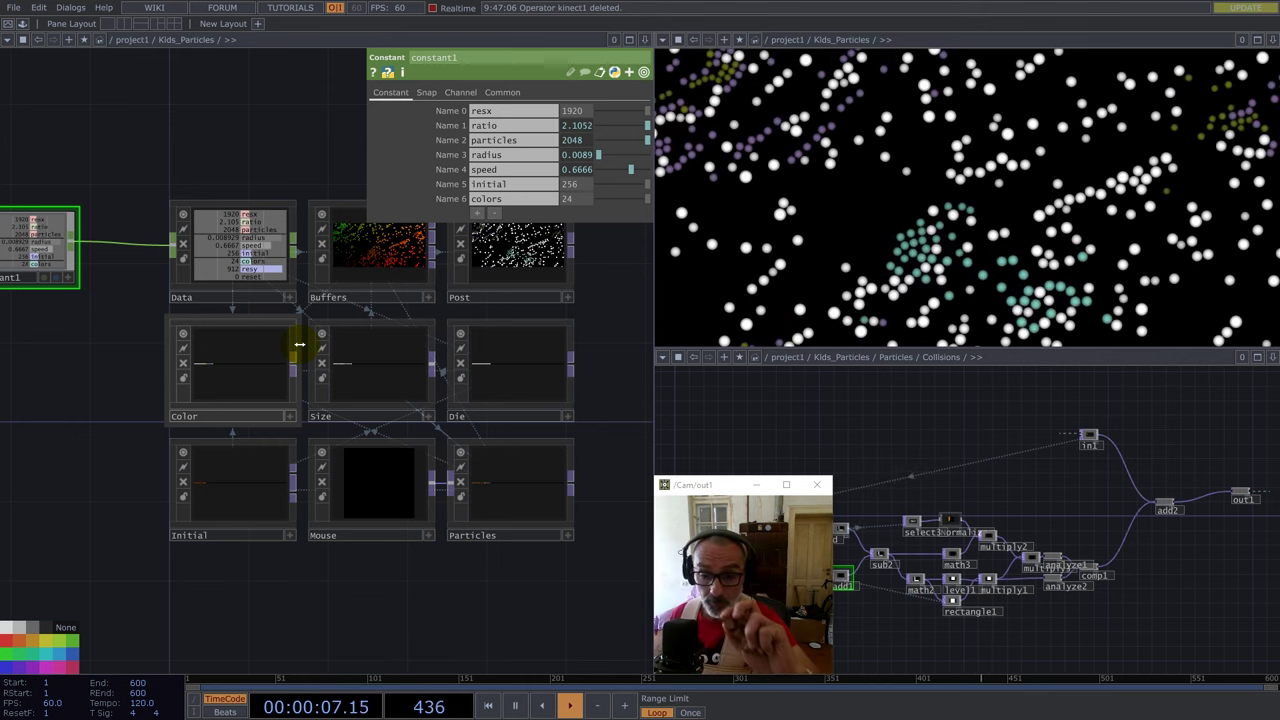
pyautogui.click(237, 505)
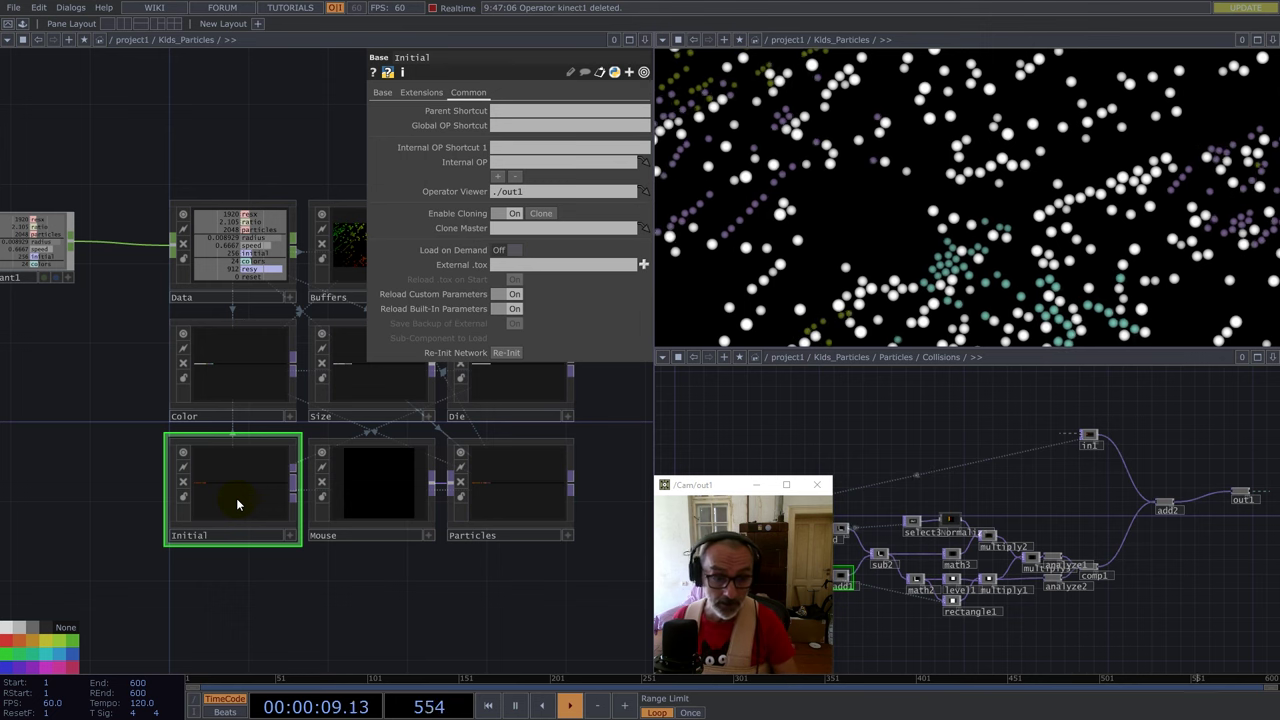
pyautogui.moveTo(266, 591); pyautogui.dragTo(234, 609)
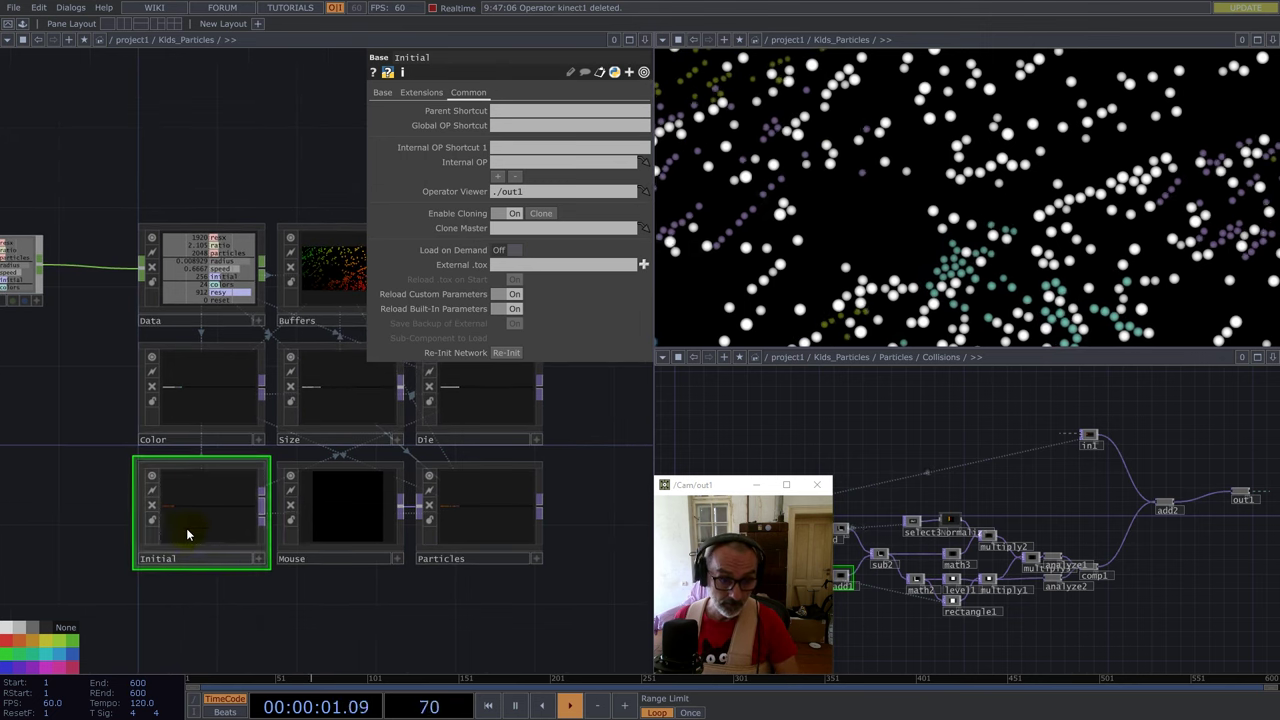
pyautogui.doubleClick(179, 510)
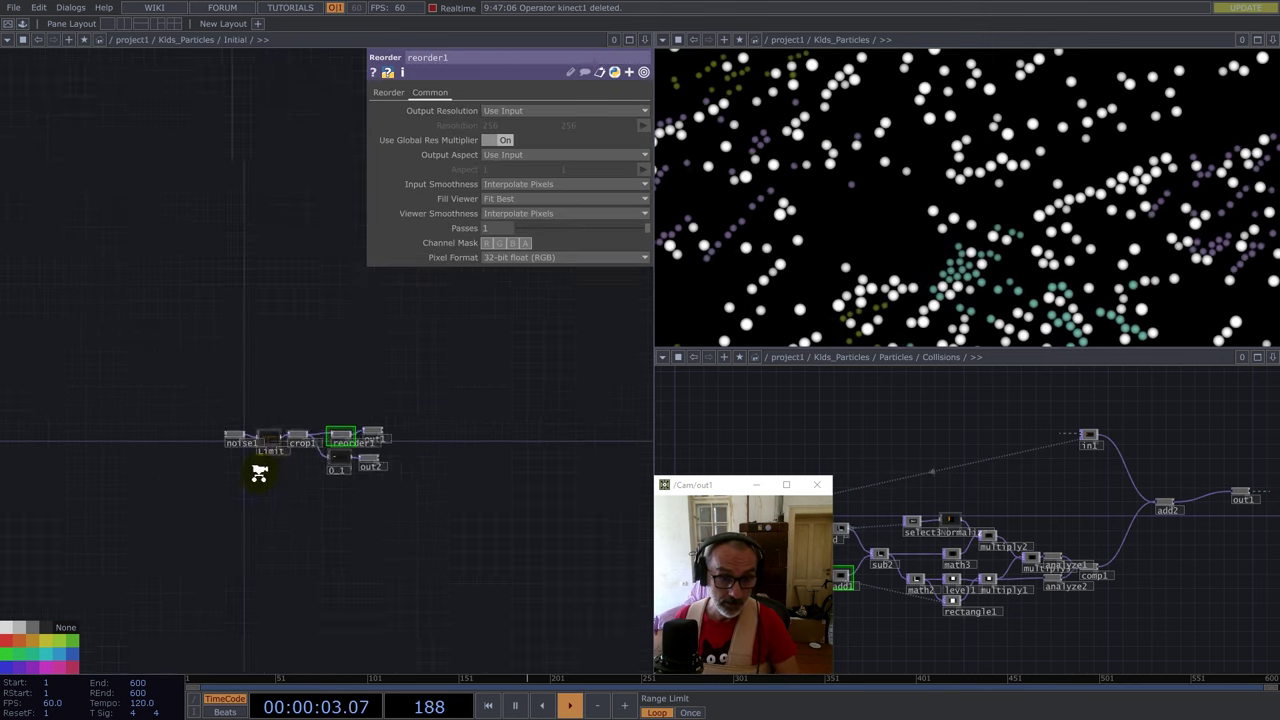
# Examine the Initial network's chain from noise1 to out1 and out2, including the channel assignments of reorder1.
pyautogui.moveTo(237, 337)
pyautogui.mouseDown()
pyautogui.moveTo(86, 409)
pyautogui.moveTo(127, 405)
pyautogui.mouseUp()
pyautogui.moveTo(55, 453); pyautogui.dragTo(103, 478, button='middle')
pyautogui.scroll(3, 160, 410)
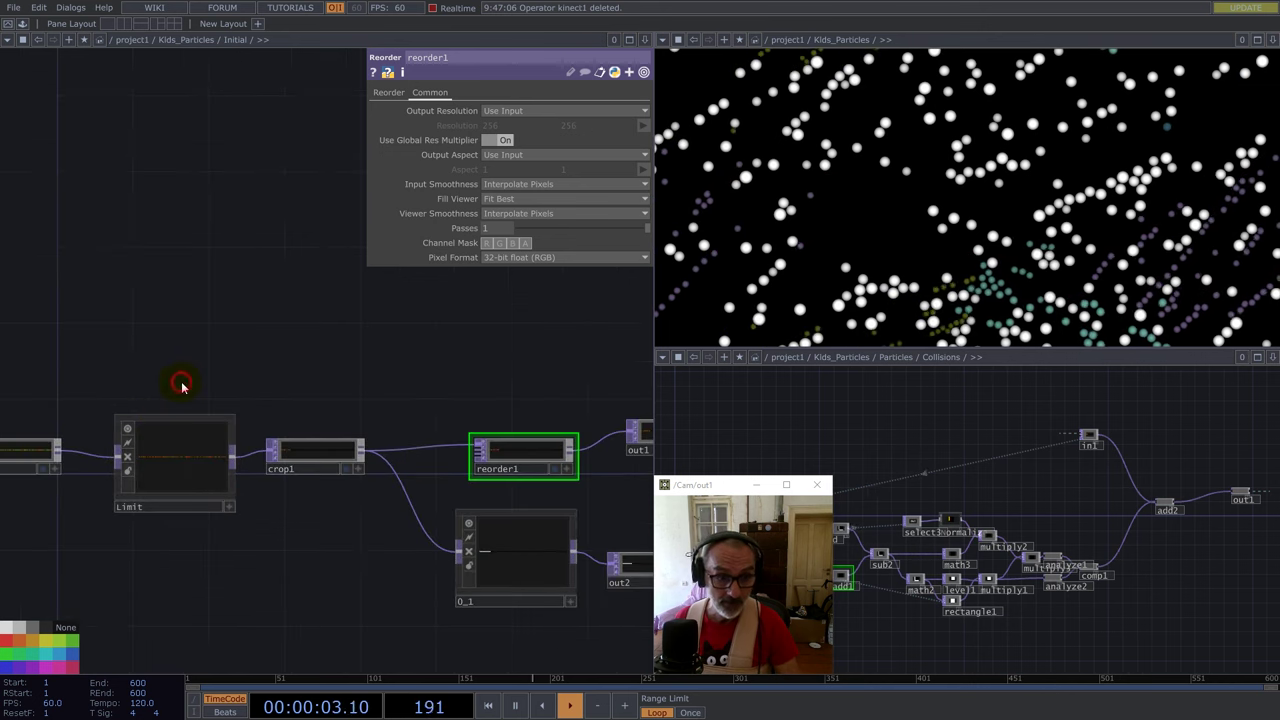
pyautogui.scroll(-5, 181, 386)
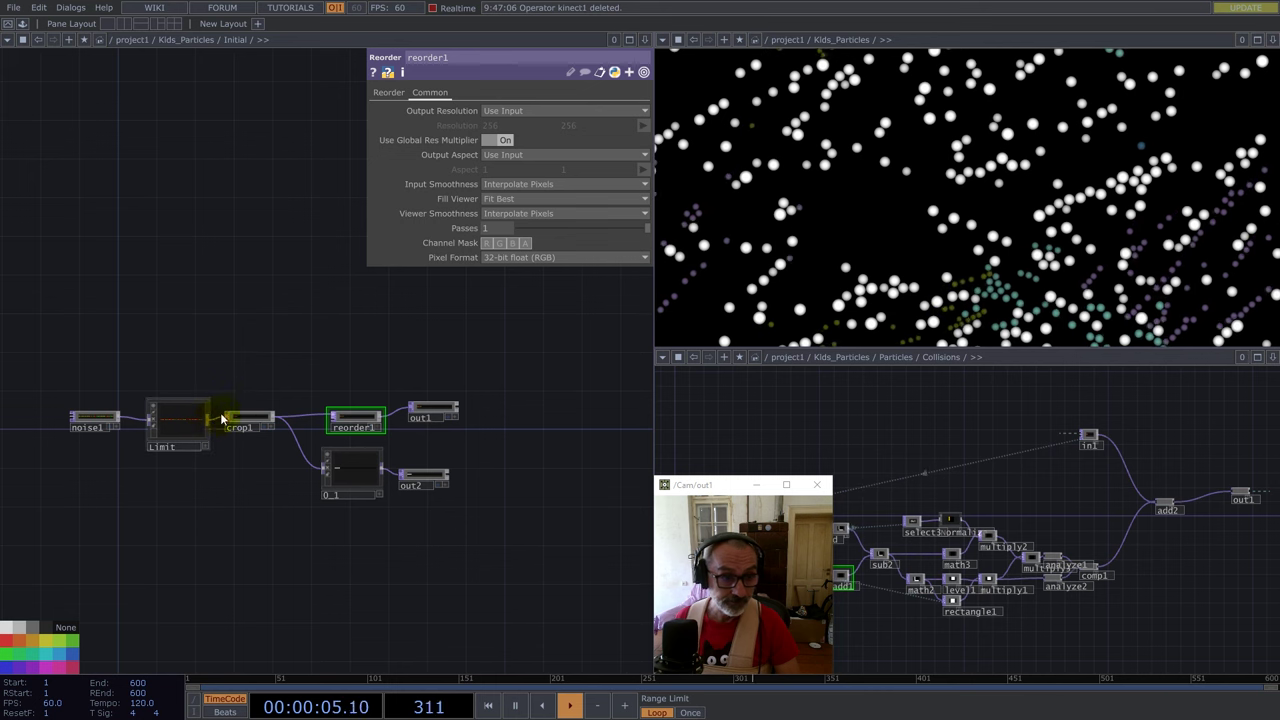
pyautogui.scroll(3, 190, 421)
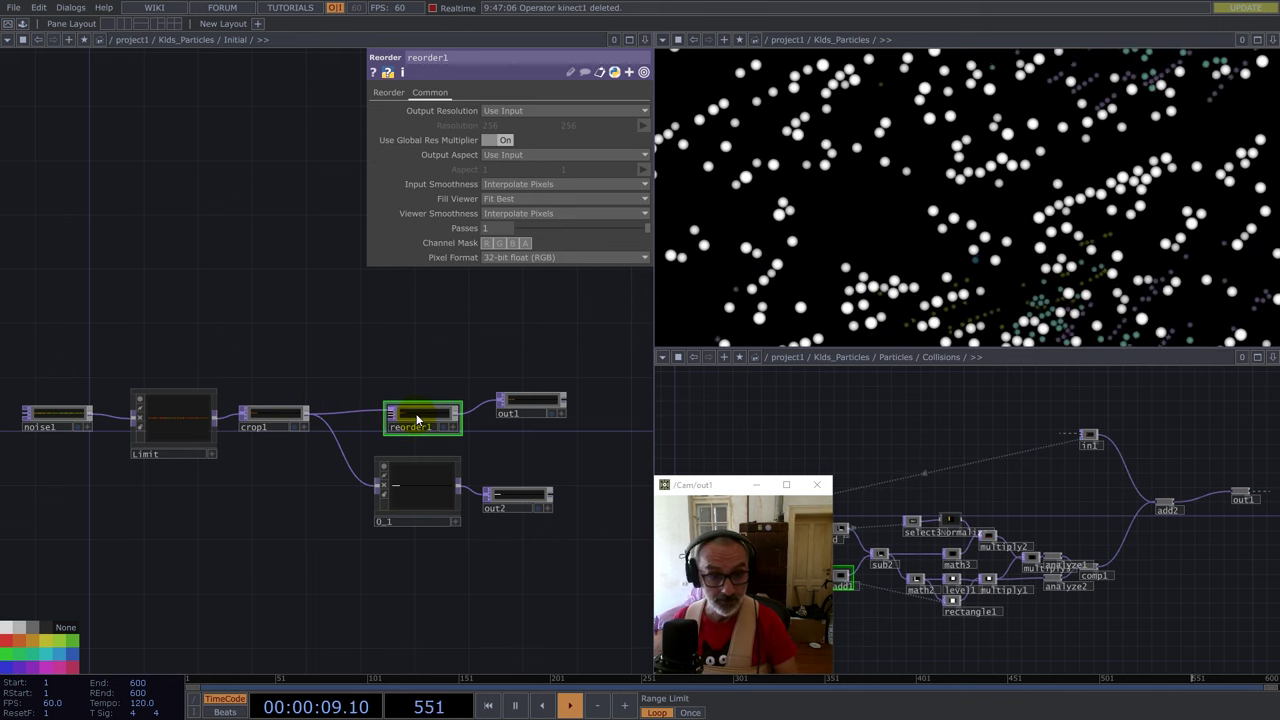
pyautogui.moveTo(285, 414); pyautogui.dragTo(367, 333, button='middle')
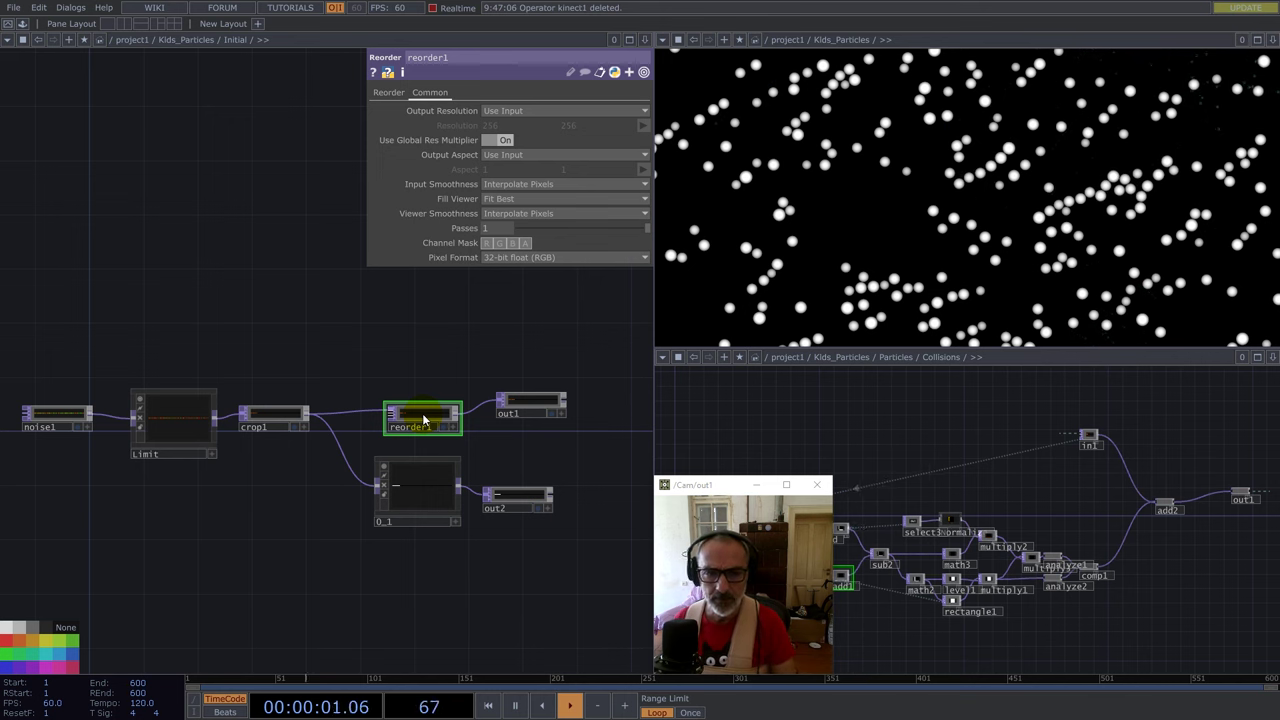
pyautogui.click(384, 93)
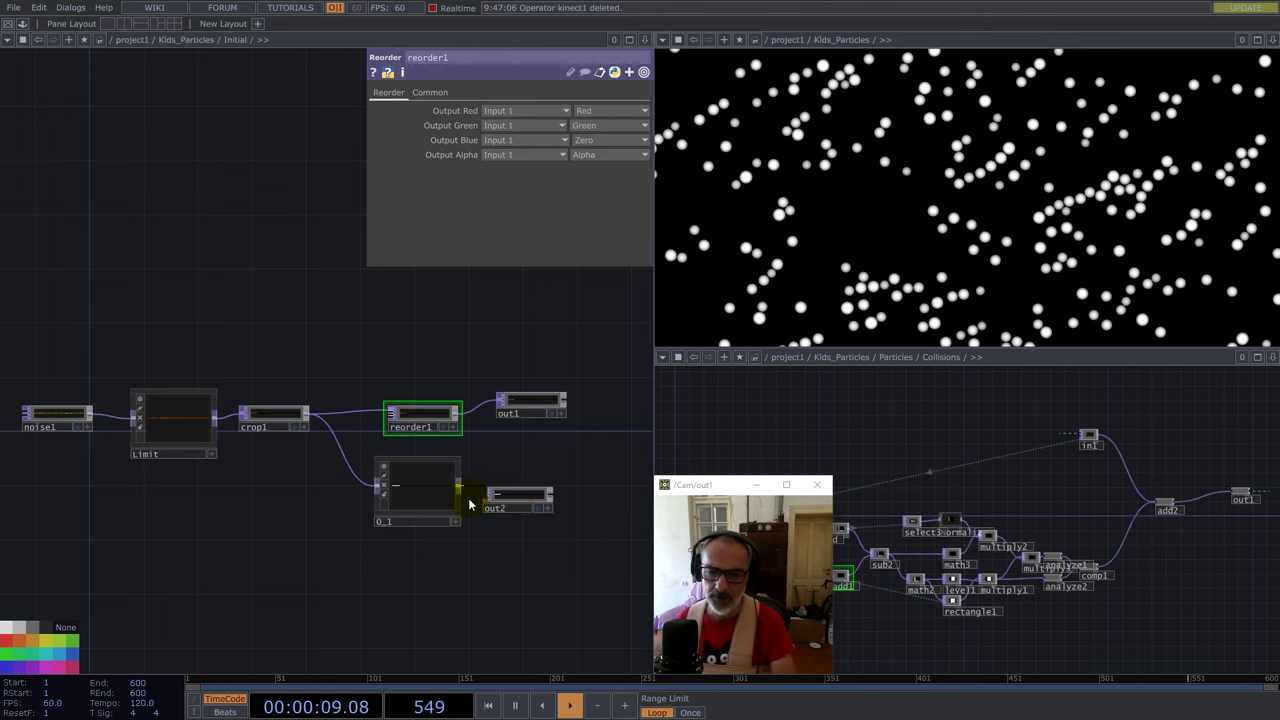
pyautogui.scroll(10, 551, 494)
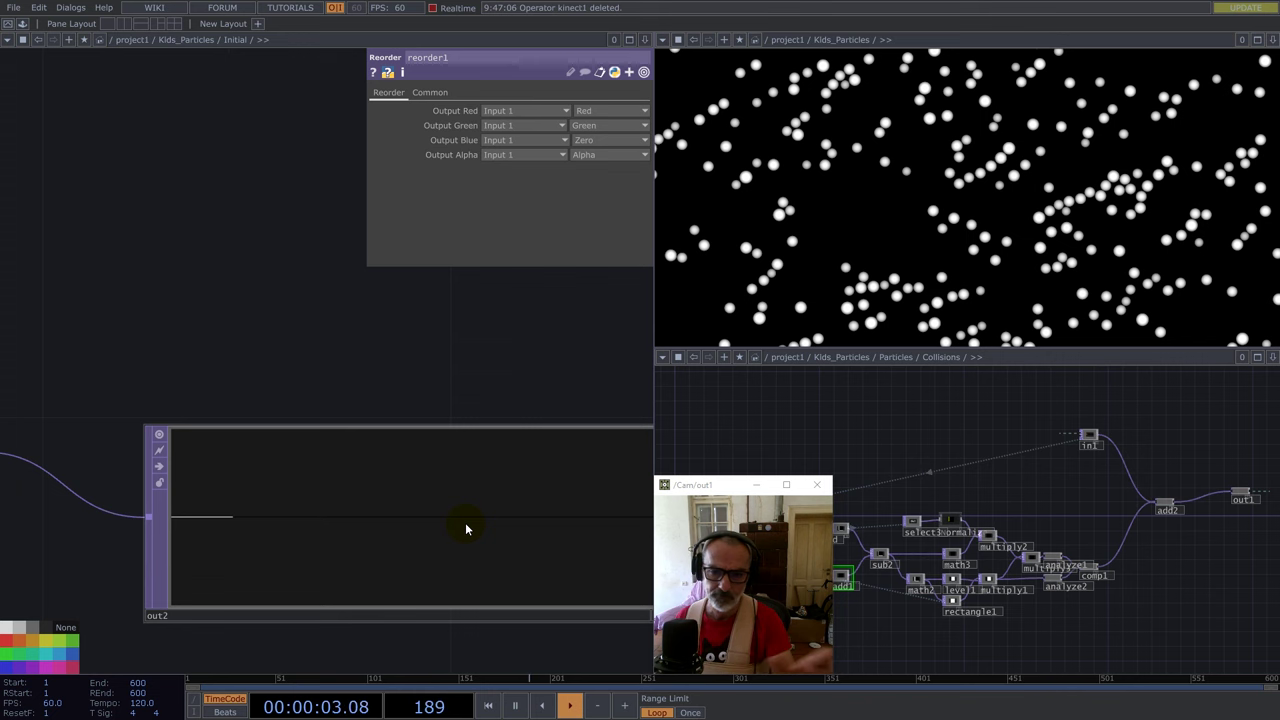
pyautogui.scroll(-10, 465, 522)
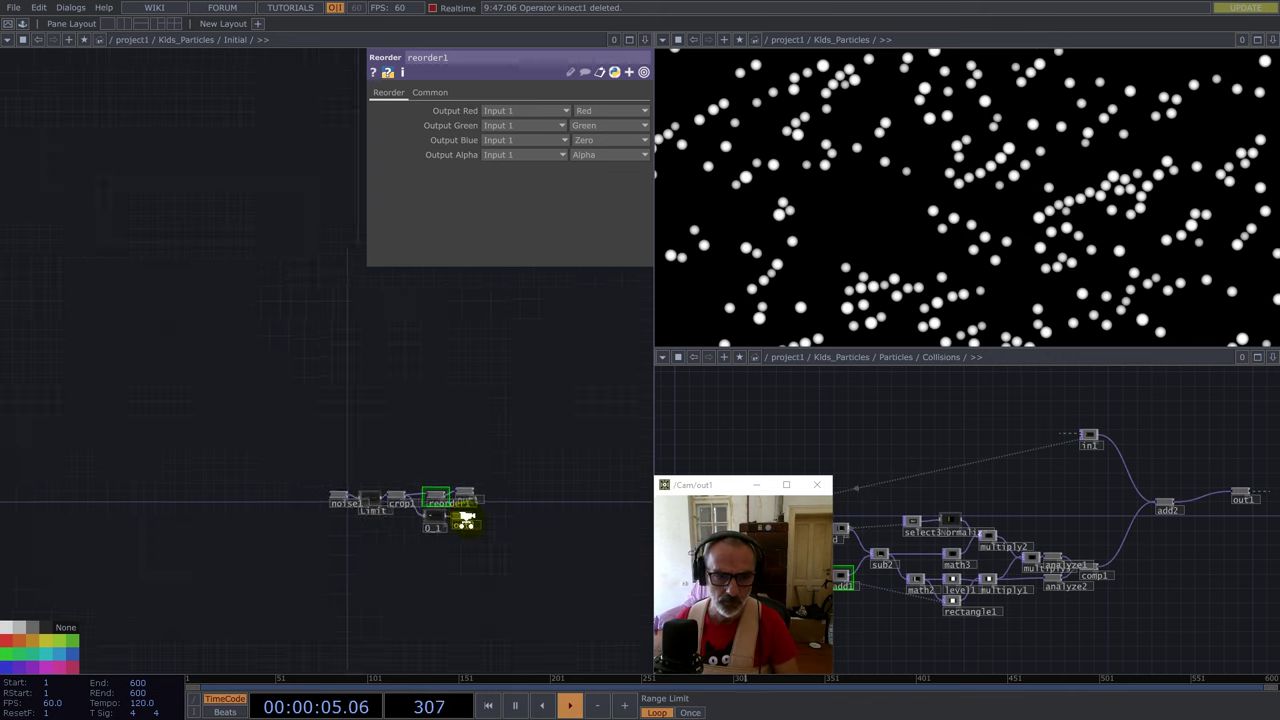
# Return to the Kids_Particles network, open the Mouse component and inspect the parameters of its panel1 operator.
pyautogui.scroll(-3, 465, 547)
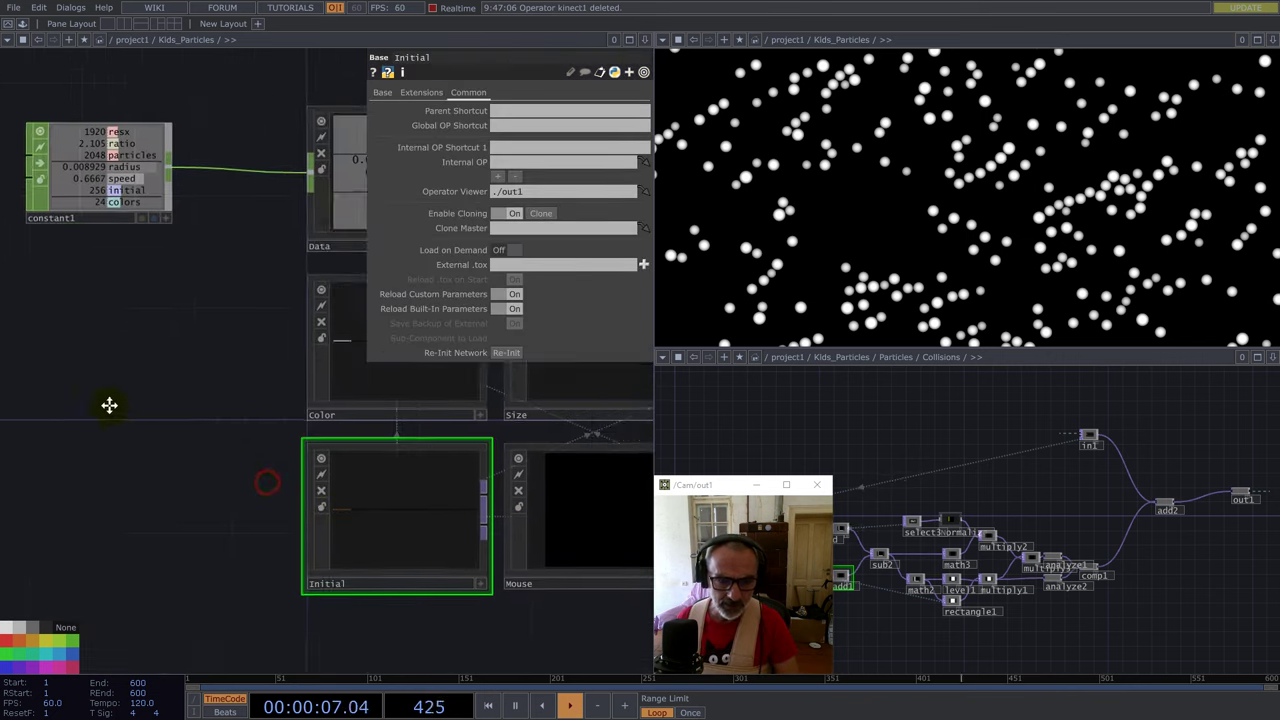
pyautogui.doubleClick(466, 440)
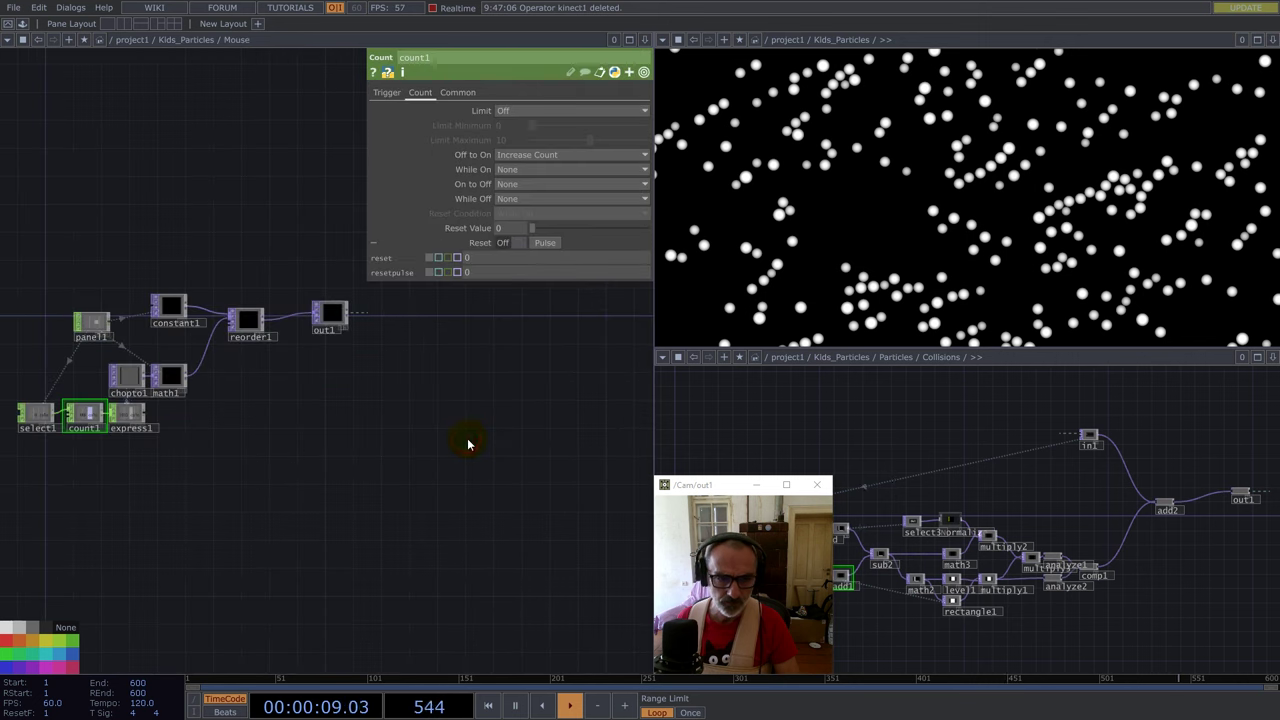
pyautogui.moveTo(293, 421); pyautogui.dragTo(420, 506)
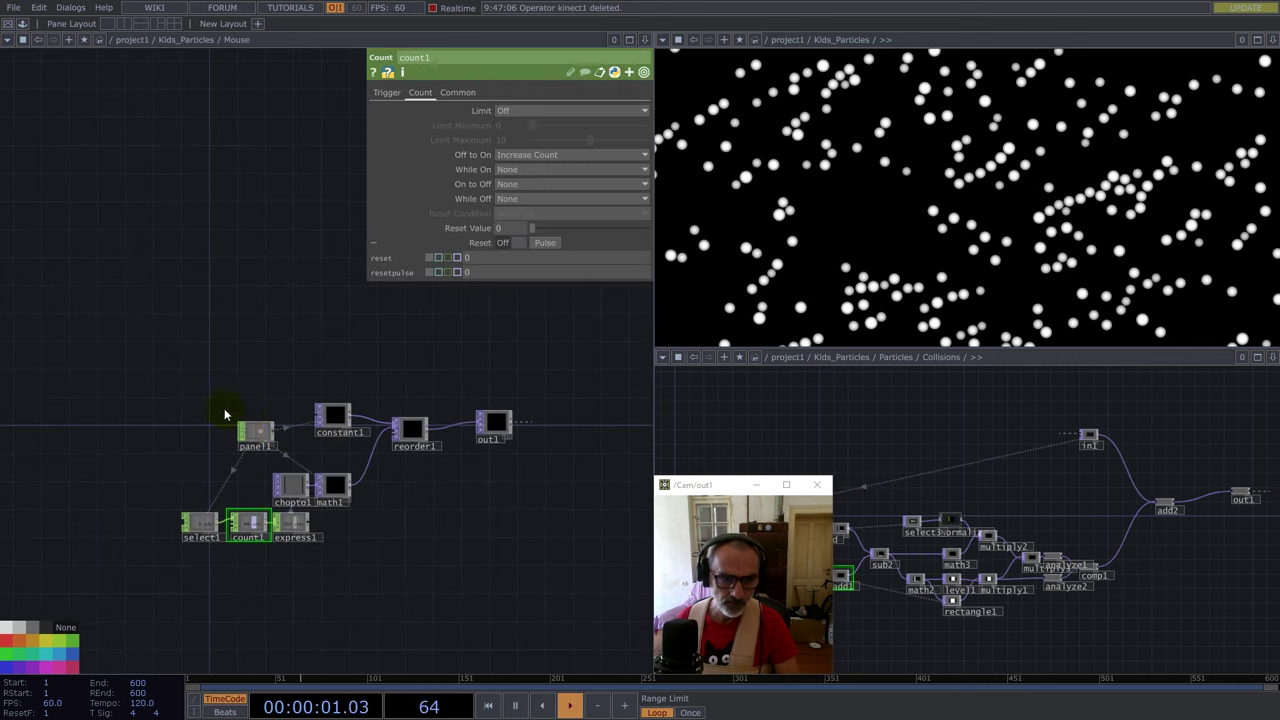
pyautogui.scroll(5, 232, 418)
pyautogui.scroll(3, 249, 445)
pyautogui.click(302, 447)
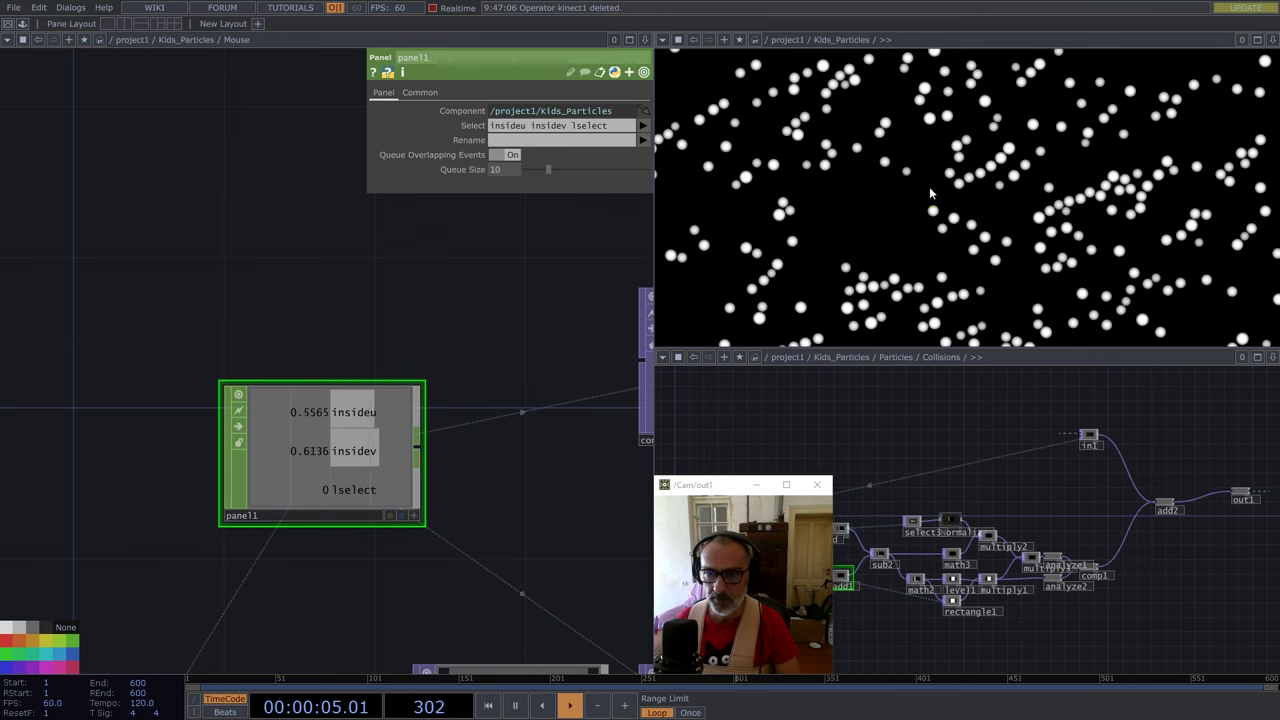
# Emit particles in the output viewer to test how panel1 tracks the insideu, insidev and lselect values.
pyautogui.moveTo(958, 190)
pyautogui.mouseDown()
pyautogui.moveTo(994, 197)
pyautogui.moveTo(921, 207)
pyautogui.moveTo(878, 190)
pyautogui.mouseUp()
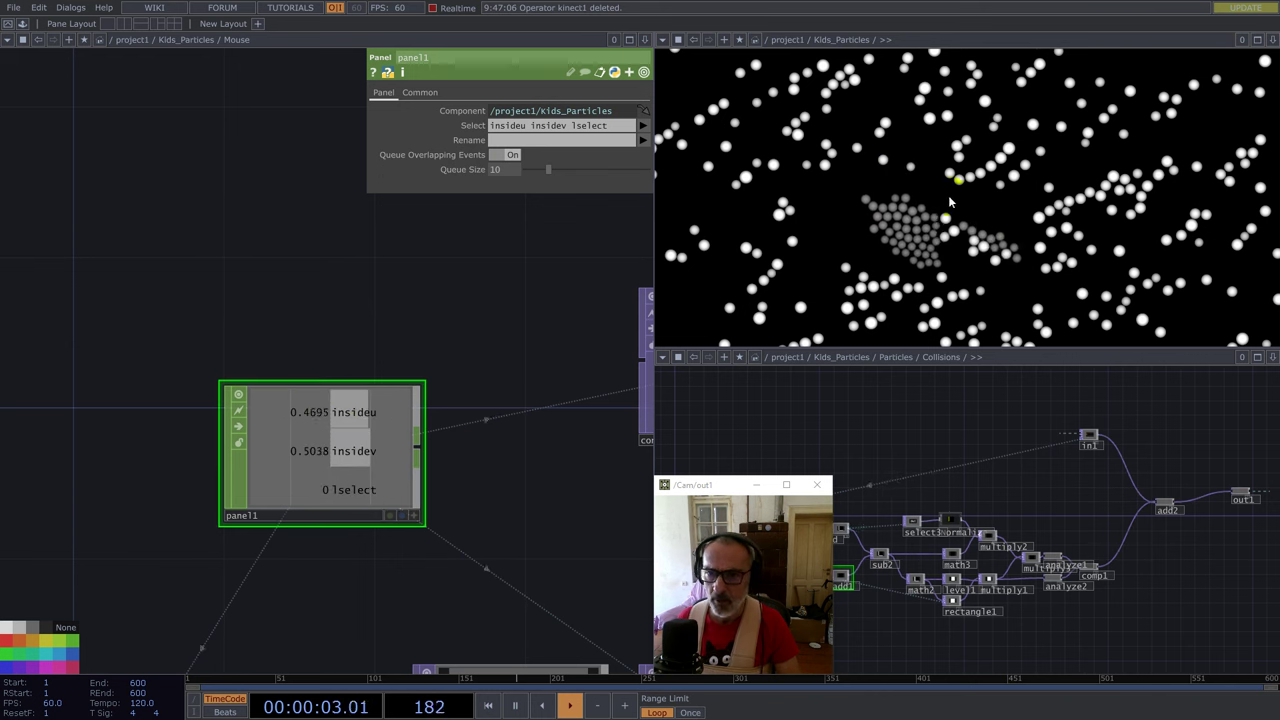
pyautogui.moveTo(898, 180)
pyautogui.mouseDown()
pyautogui.moveTo(900, 166)
pyautogui.moveTo(970, 173)
pyautogui.mouseUp()
pyautogui.moveTo(985, 174); pyautogui.dragTo(1000, 166)
pyautogui.click(1004, 160)
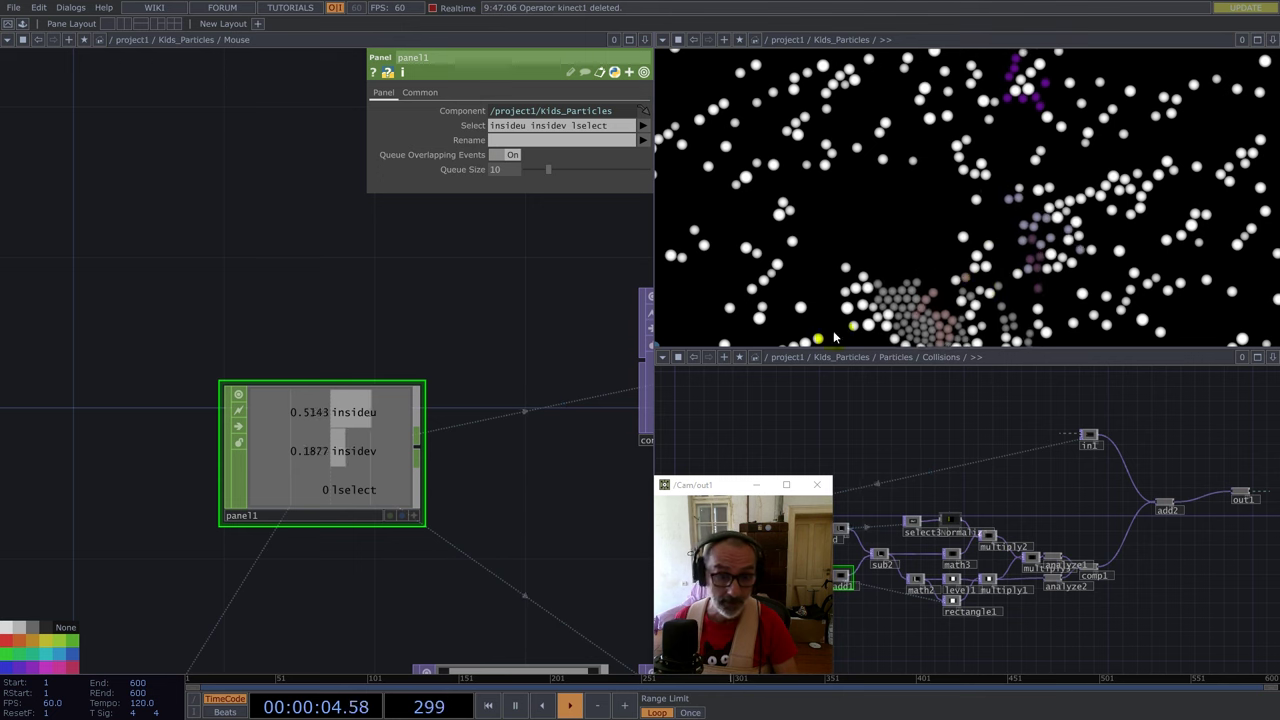
# Inspect the colour parameters of constant1 in the Mouse network and emit particles in the output viewer to test it.
pyautogui.scroll(-4, 575, 437)
pyautogui.moveTo(462, 513); pyautogui.dragTo(314, 386)
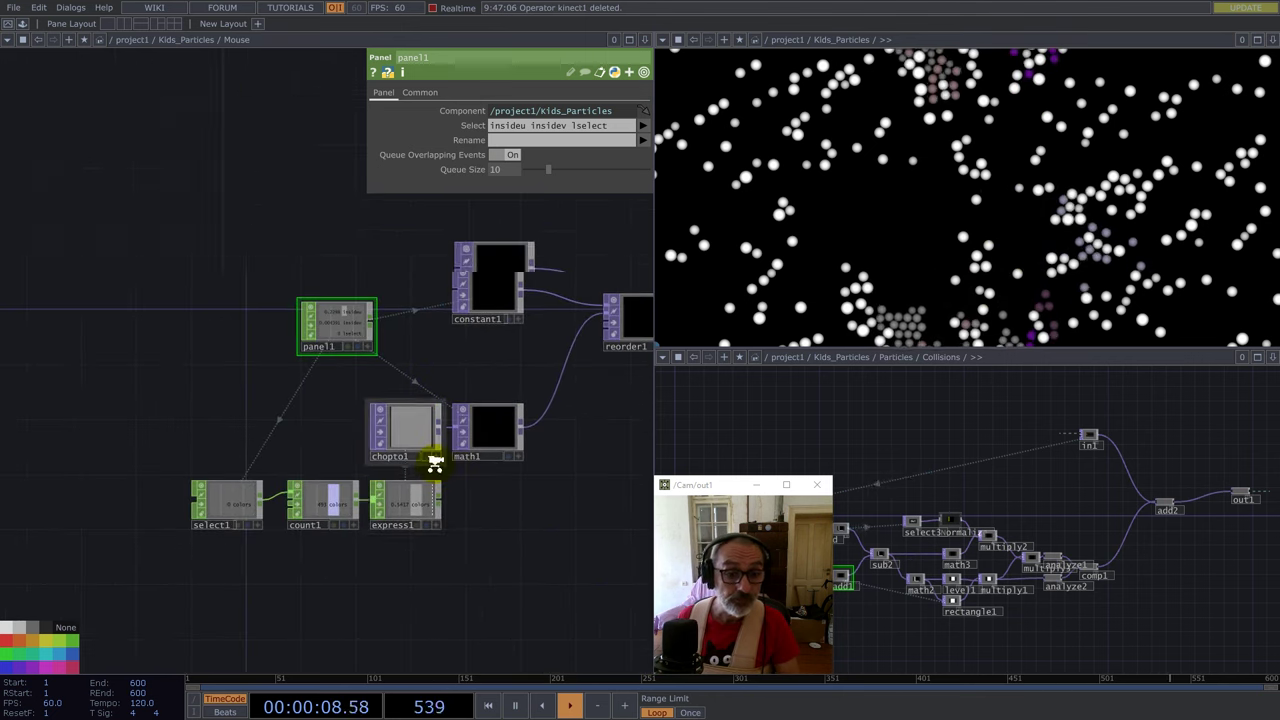
pyautogui.scroll(3, 440, 460)
pyautogui.moveTo(500, 287); pyautogui.dragTo(372, 332)
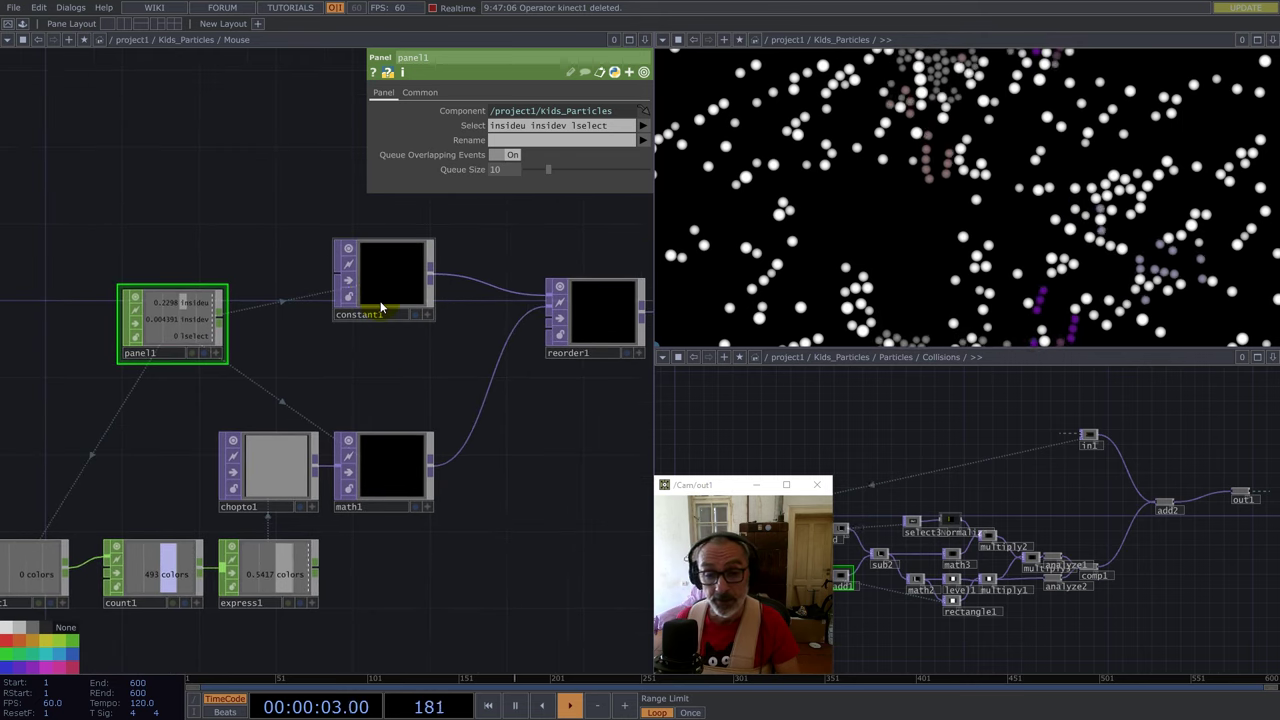
pyautogui.click(388, 291)
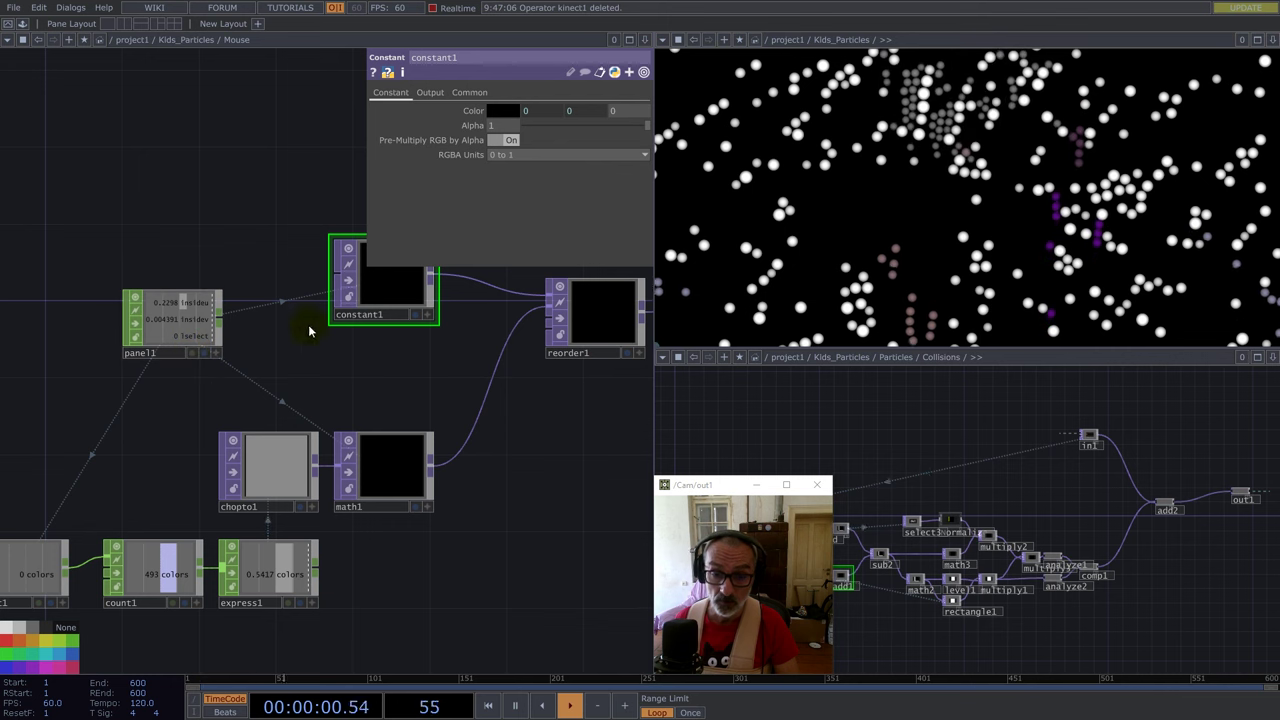
pyautogui.moveTo(777, 209)
pyautogui.mouseDown()
pyautogui.moveTo(831, 189)
pyautogui.moveTo(880, 226)
pyautogui.moveTo(889, 214)
pyautogui.moveTo(869, 203)
pyautogui.moveTo(839, 232)
pyautogui.moveTo(825, 216)
pyautogui.moveTo(857, 214)
pyautogui.mouseUp()
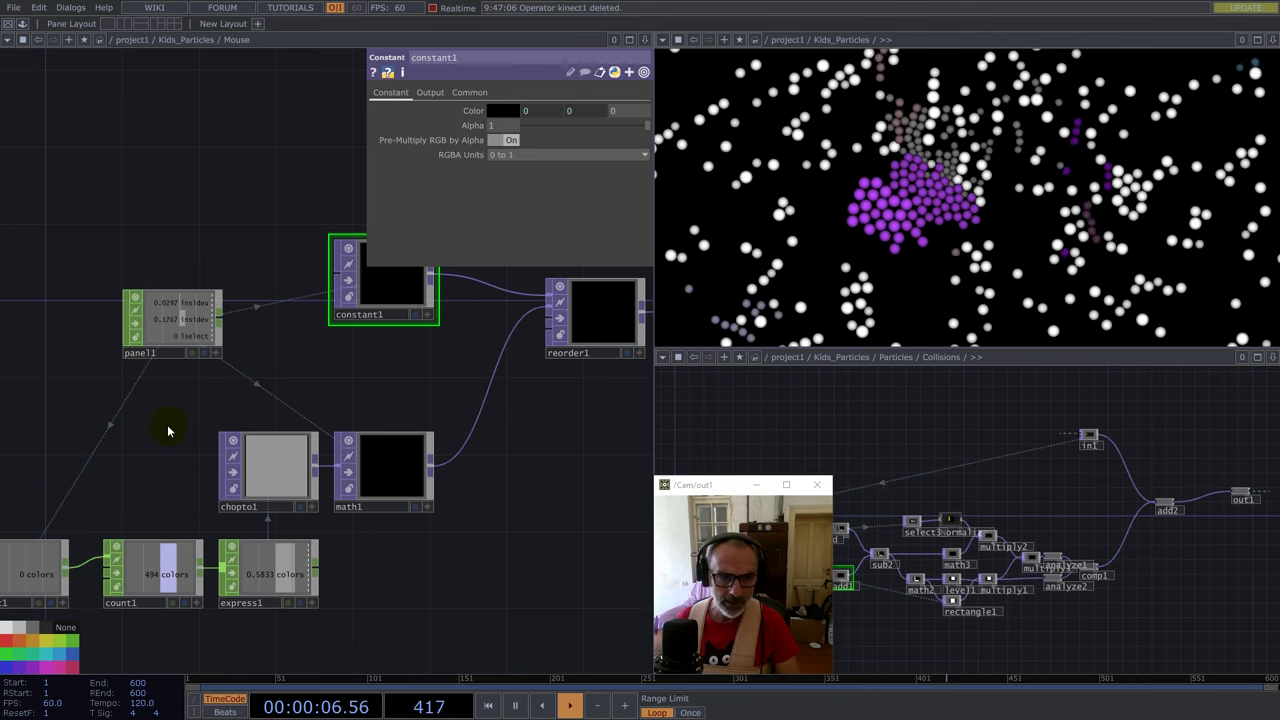
# Inspect the select1 and count1 parameters, and emit particles in the output viewer to test the count of lselect activations.
pyautogui.moveTo(171, 428); pyautogui.dragTo(212, 363)
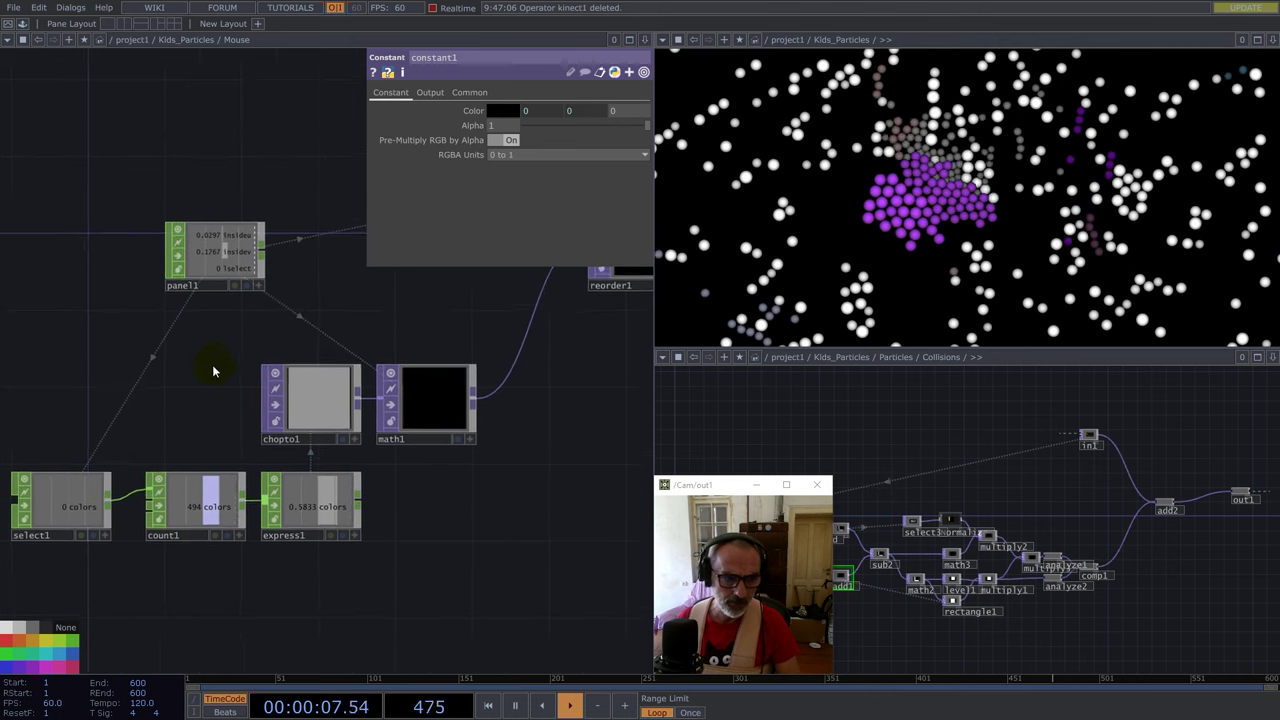
pyautogui.click(58, 500)
pyautogui.click(234, 251)
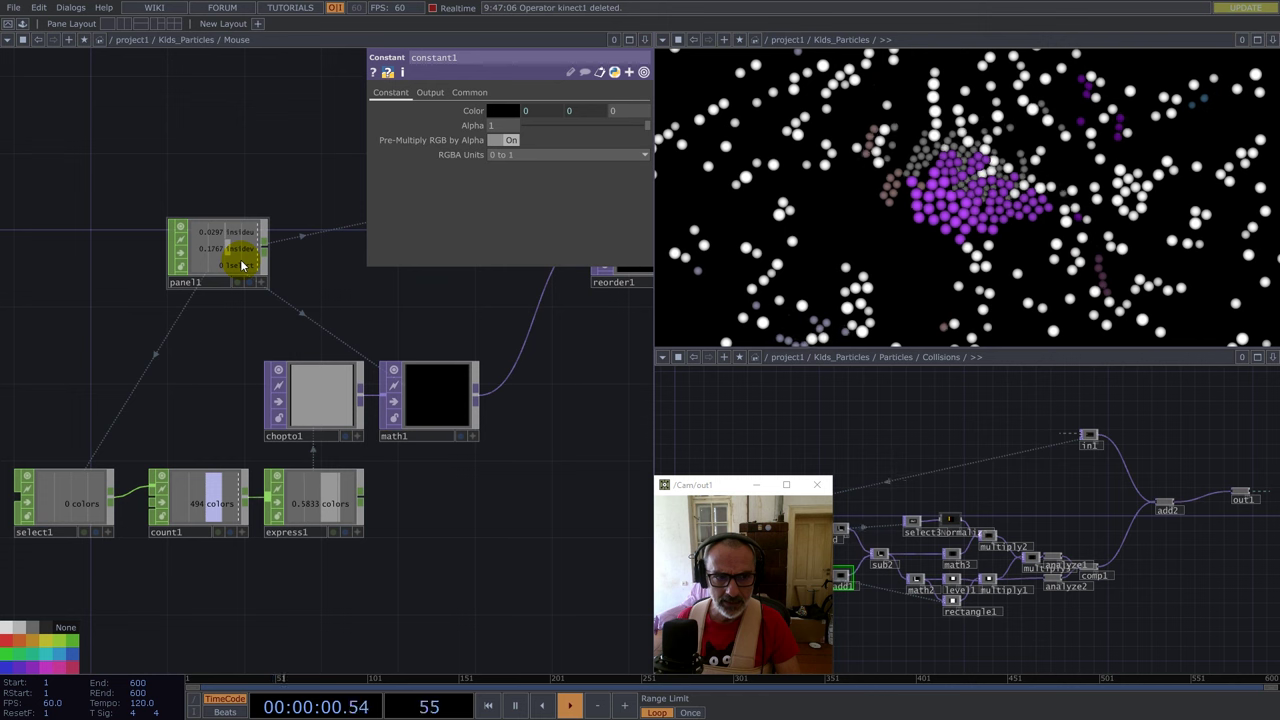
pyautogui.click(30, 512)
pyautogui.click(38, 515)
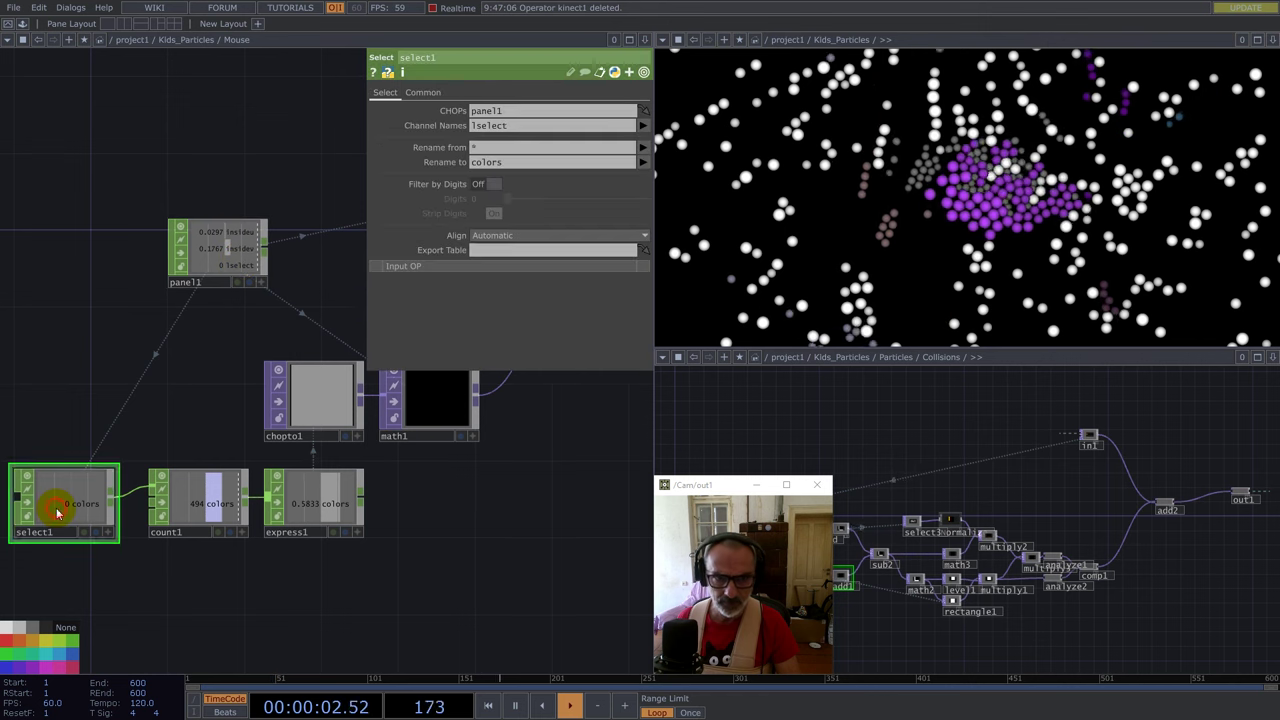
pyautogui.click(196, 503)
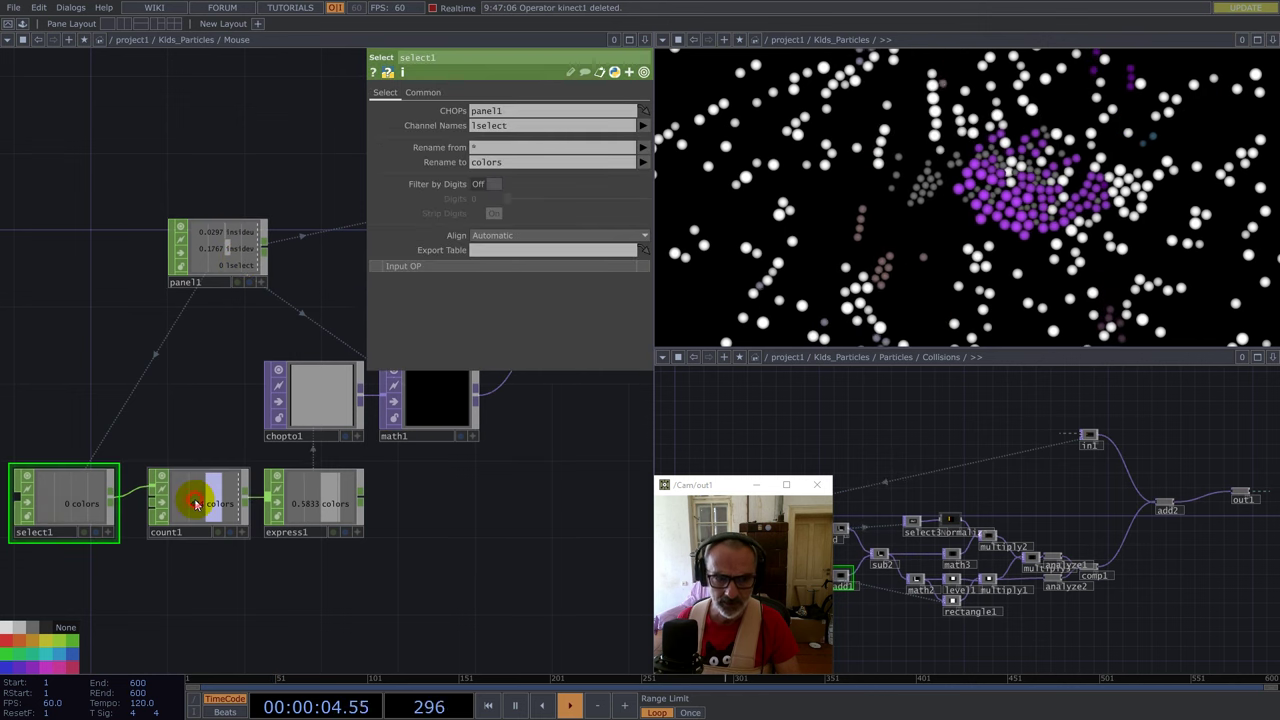
pyautogui.click(830, 219)
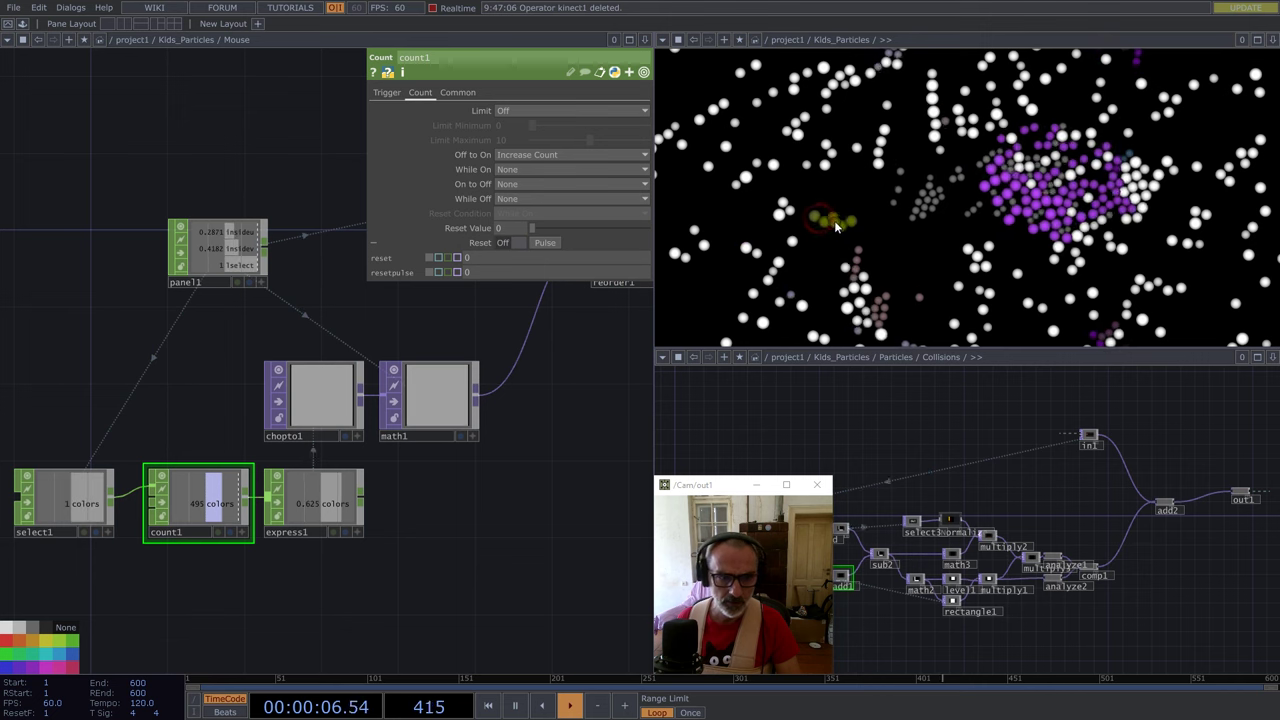
pyautogui.click(880, 280)
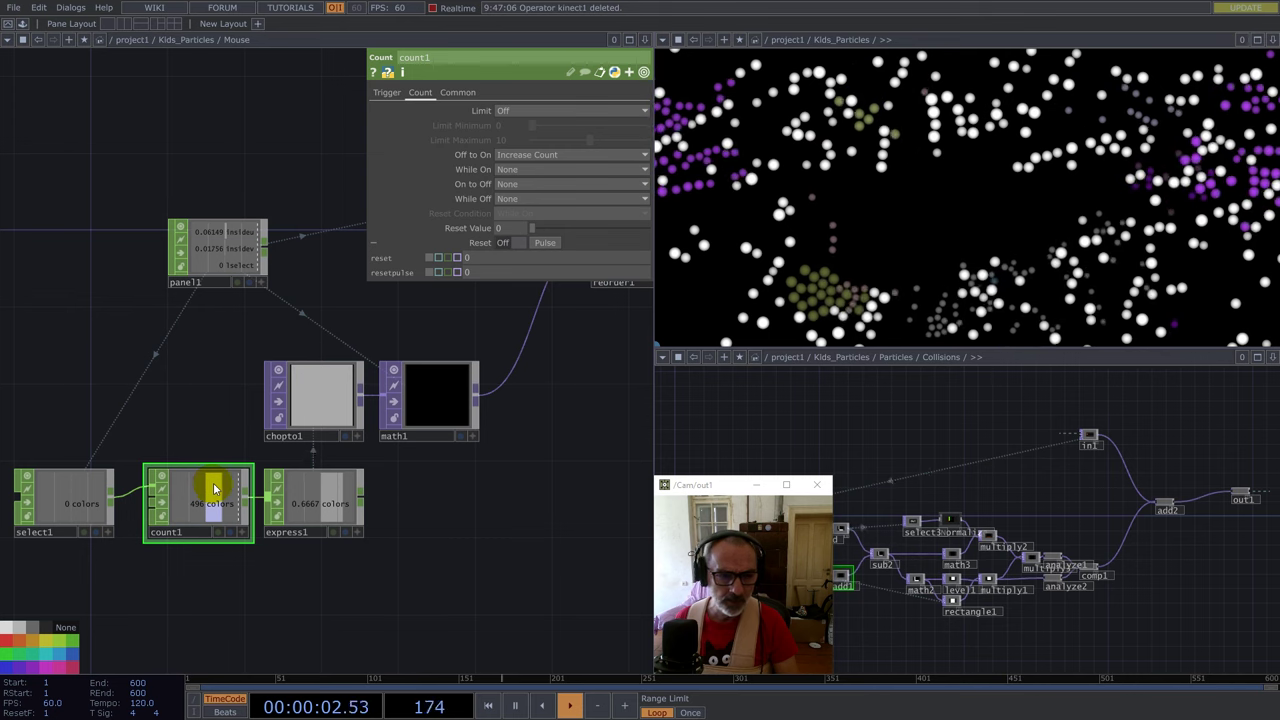
# Inspect the Expression 0 formula of express1, widening the parameter display to read the full colors expression.
pyautogui.click(308, 515)
pyautogui.click(466, 238)
pyautogui.click(485, 163)
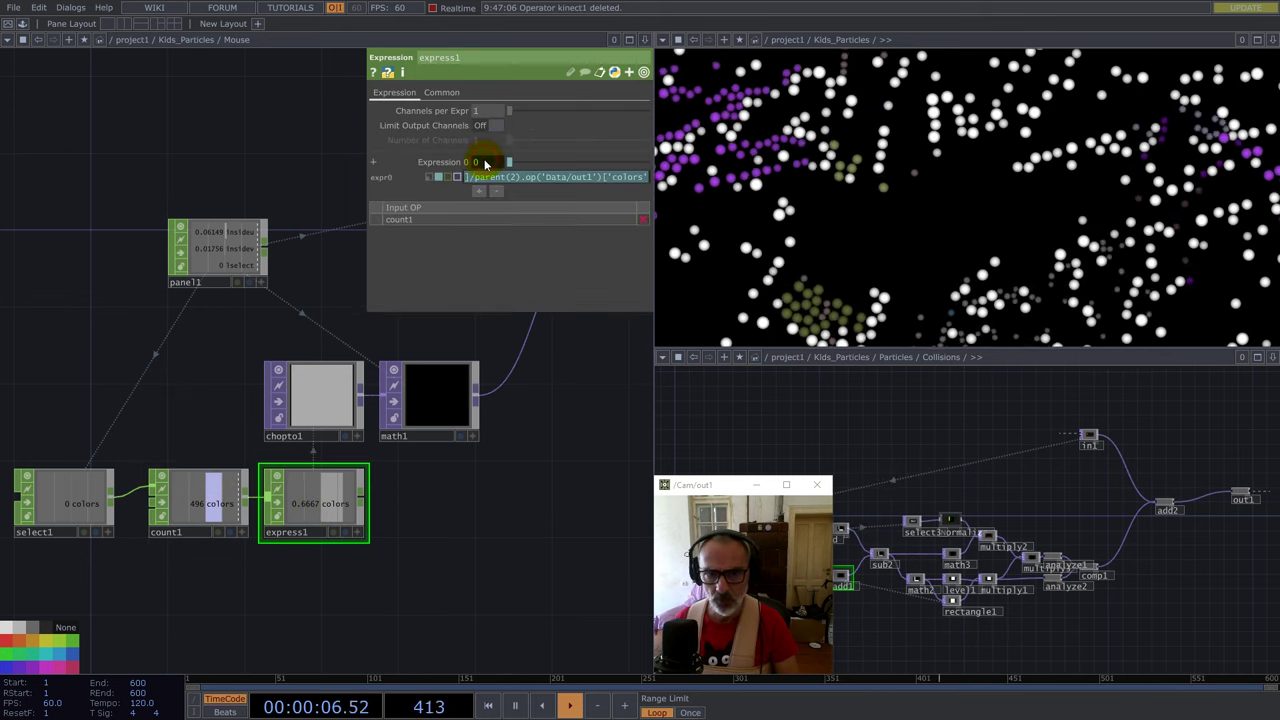
pyautogui.click(380, 196)
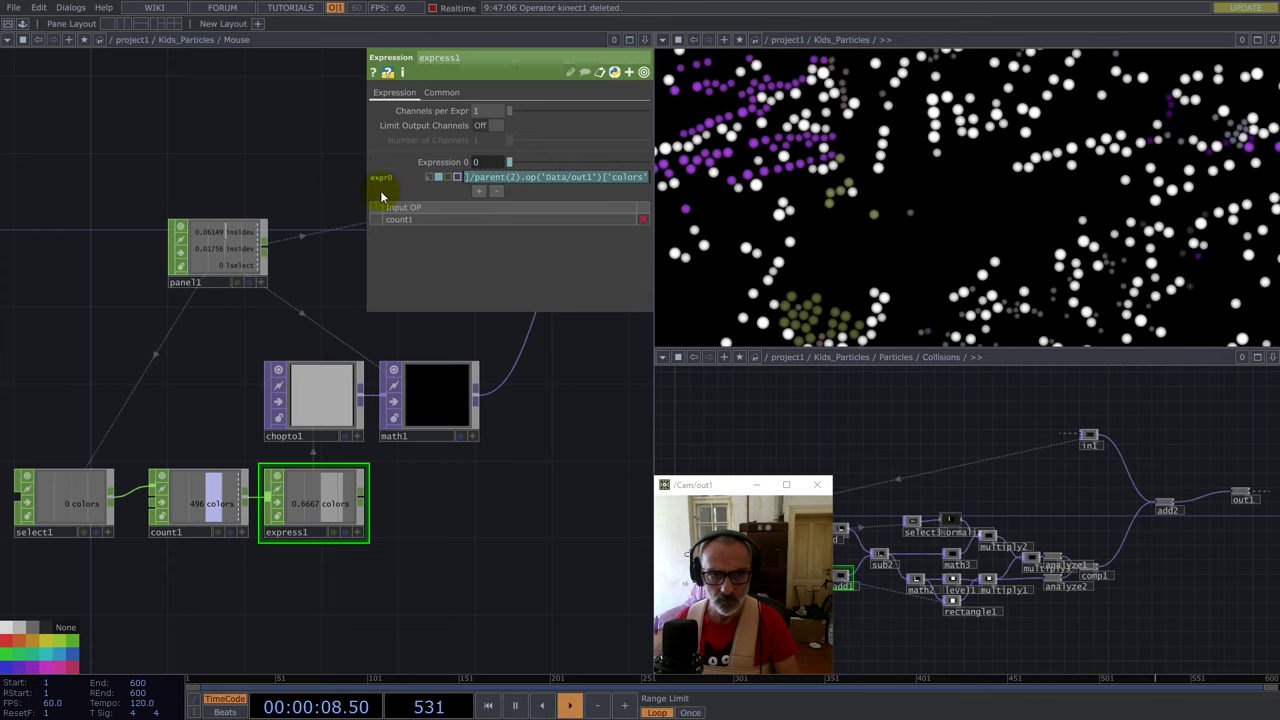
pyautogui.moveTo(366, 194); pyautogui.dragTo(5, 197)
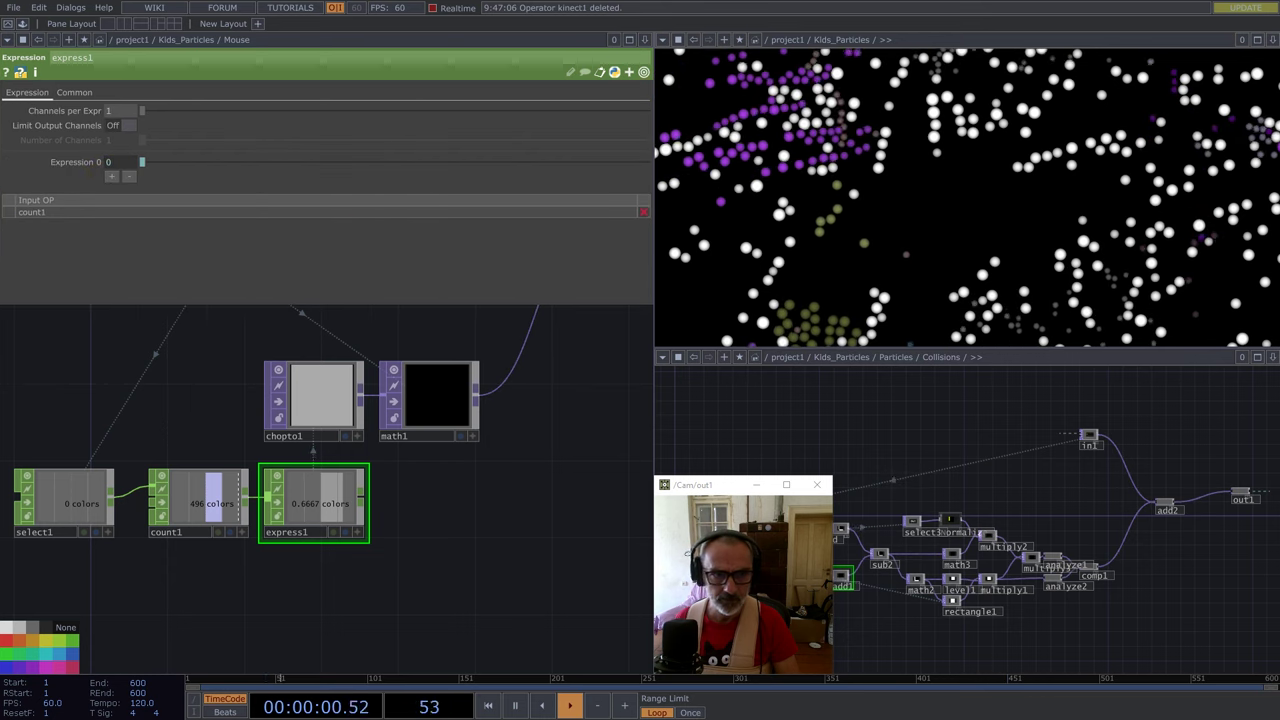
pyautogui.click(113, 160)
pyautogui.doubleClick(178, 177)
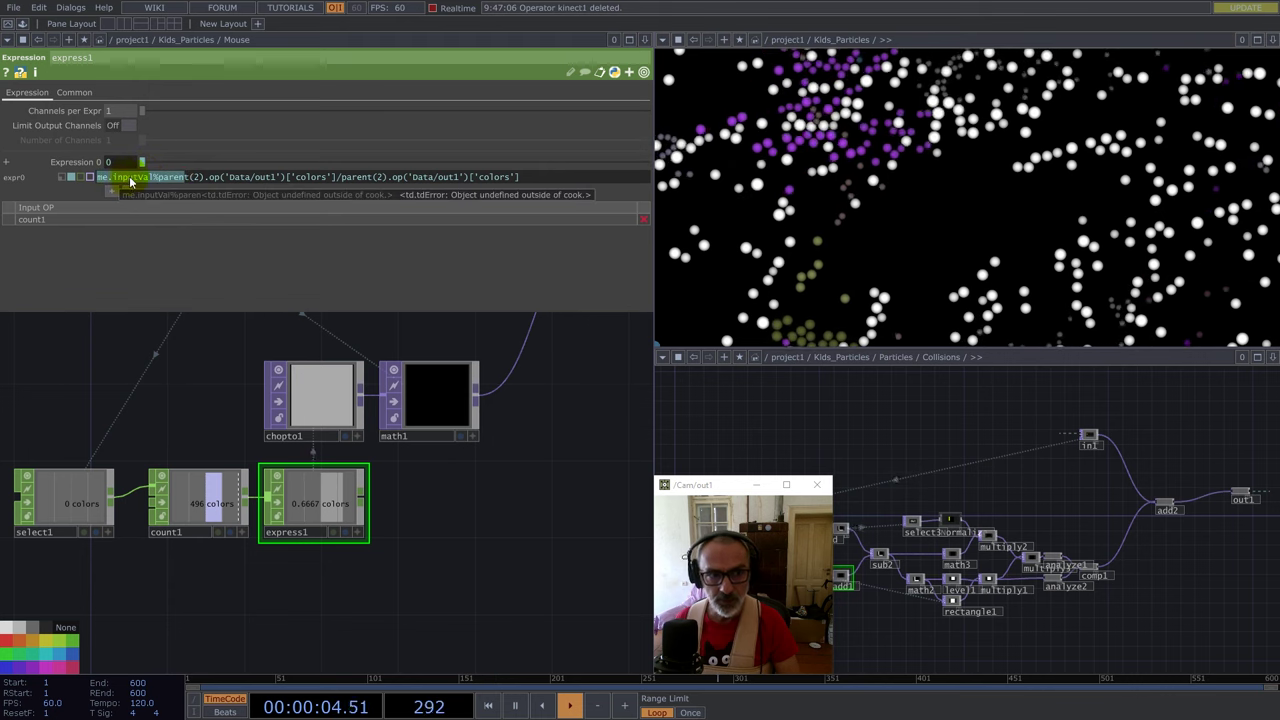
pyautogui.click(154, 244)
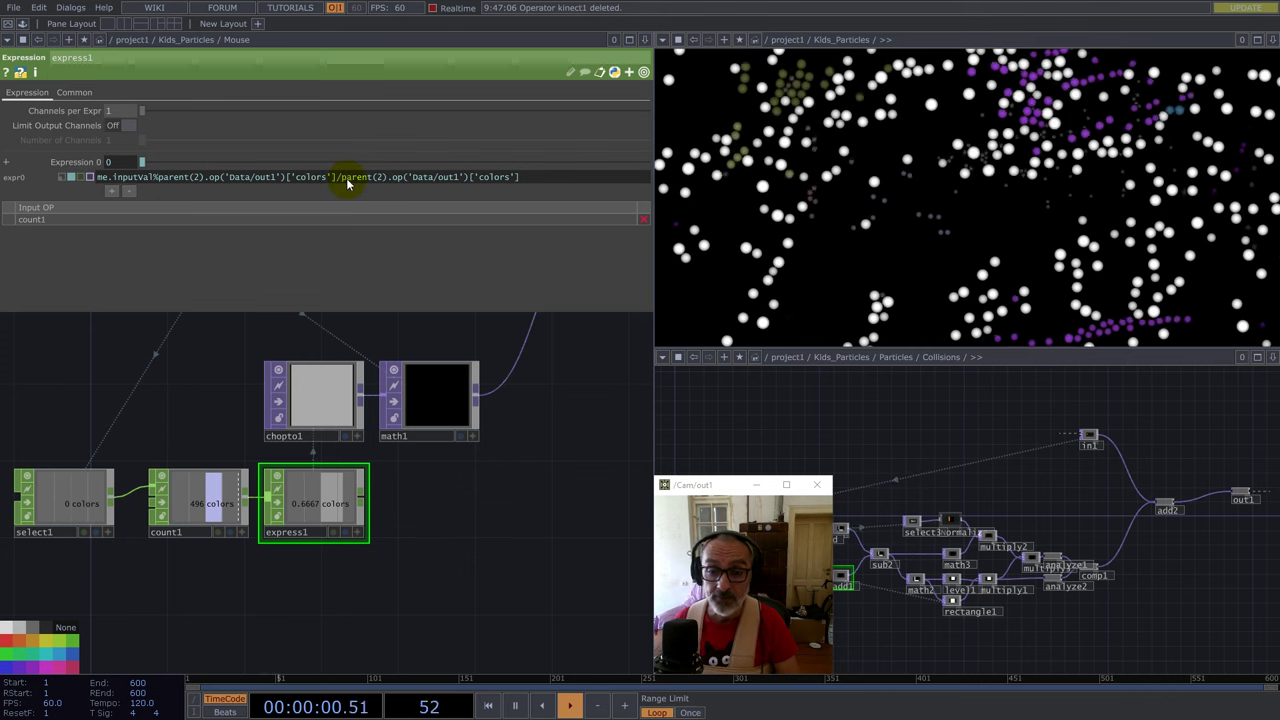
pyautogui.moveTo(415, 182)
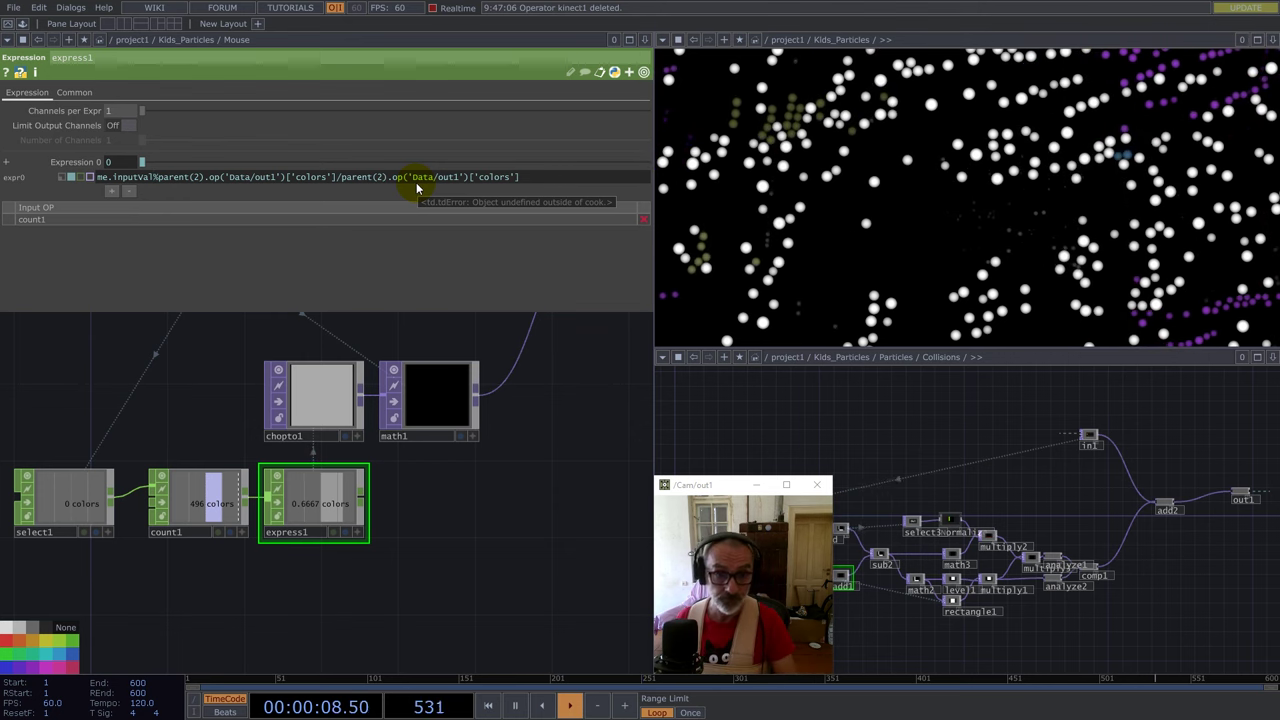
# Examine the multiply settings of math1, the channel assignments of reorder1, and reorder1's operator information.
pyautogui.scroll(2, 477, 364)
pyautogui.click(477, 370)
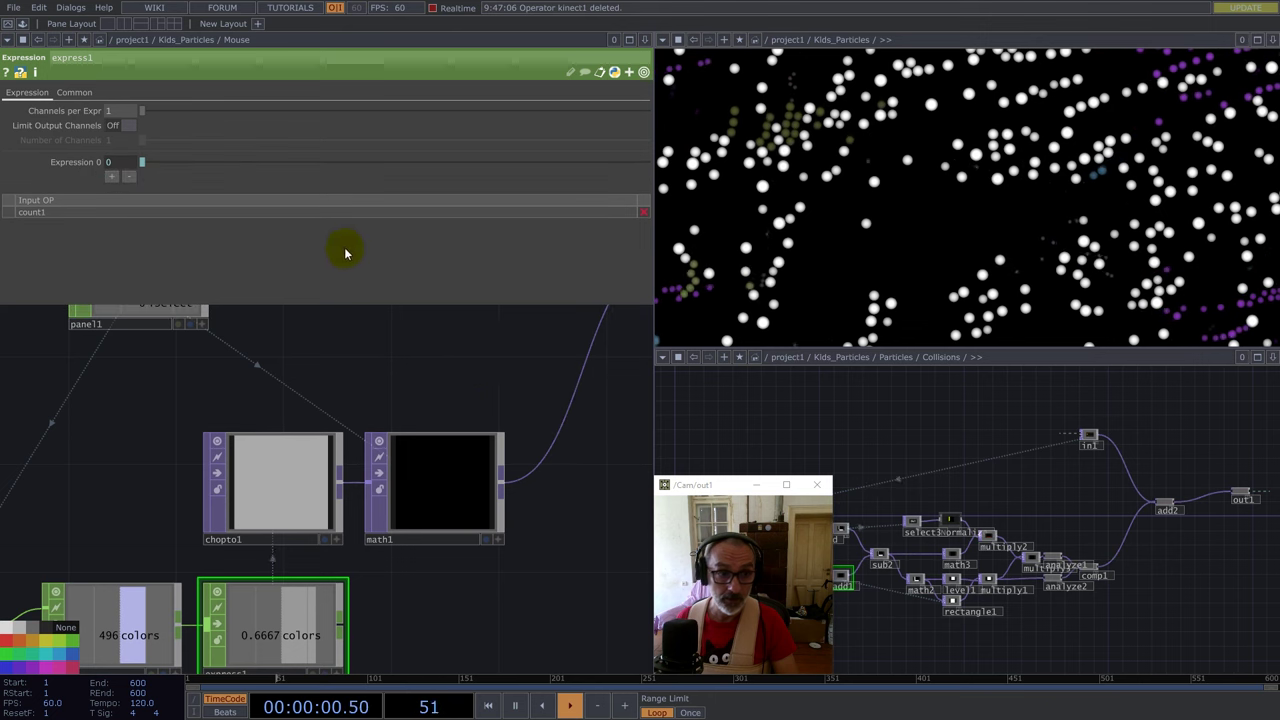
pyautogui.click(395, 445)
pyautogui.scroll(-3, 301, 332)
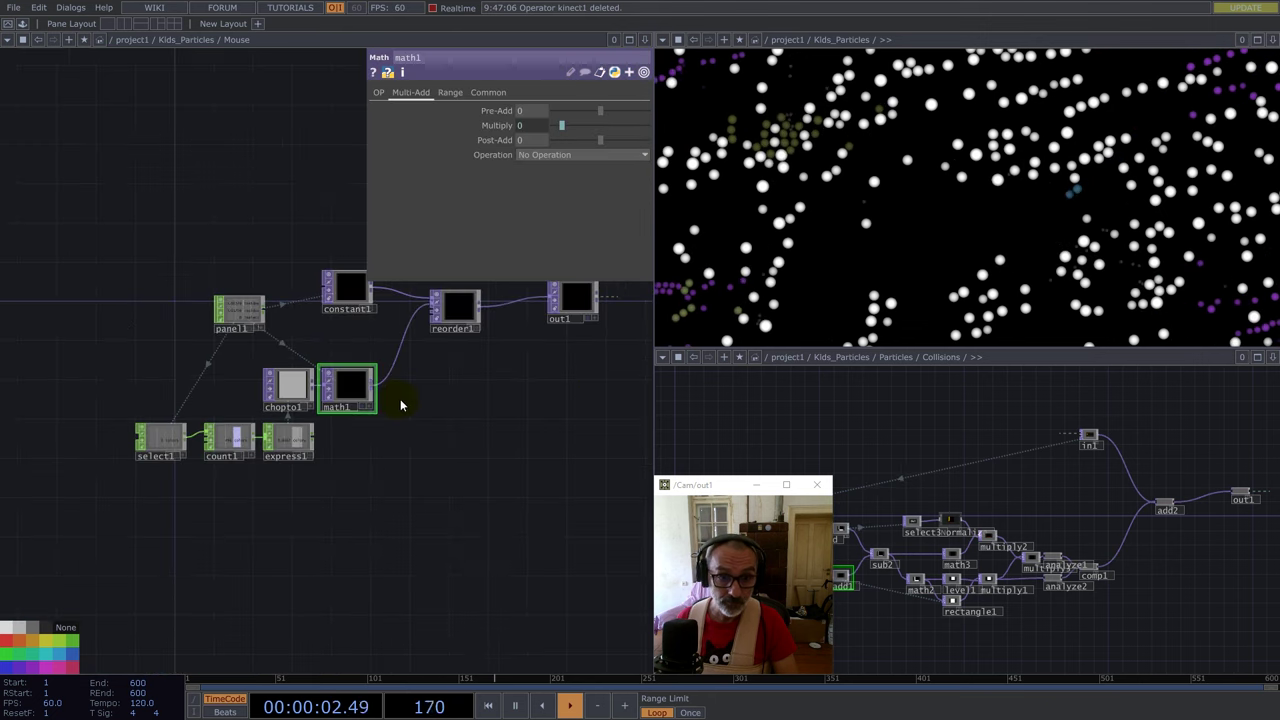
pyautogui.moveTo(386, 437); pyautogui.dragTo(300, 480)
pyautogui.click(383, 357)
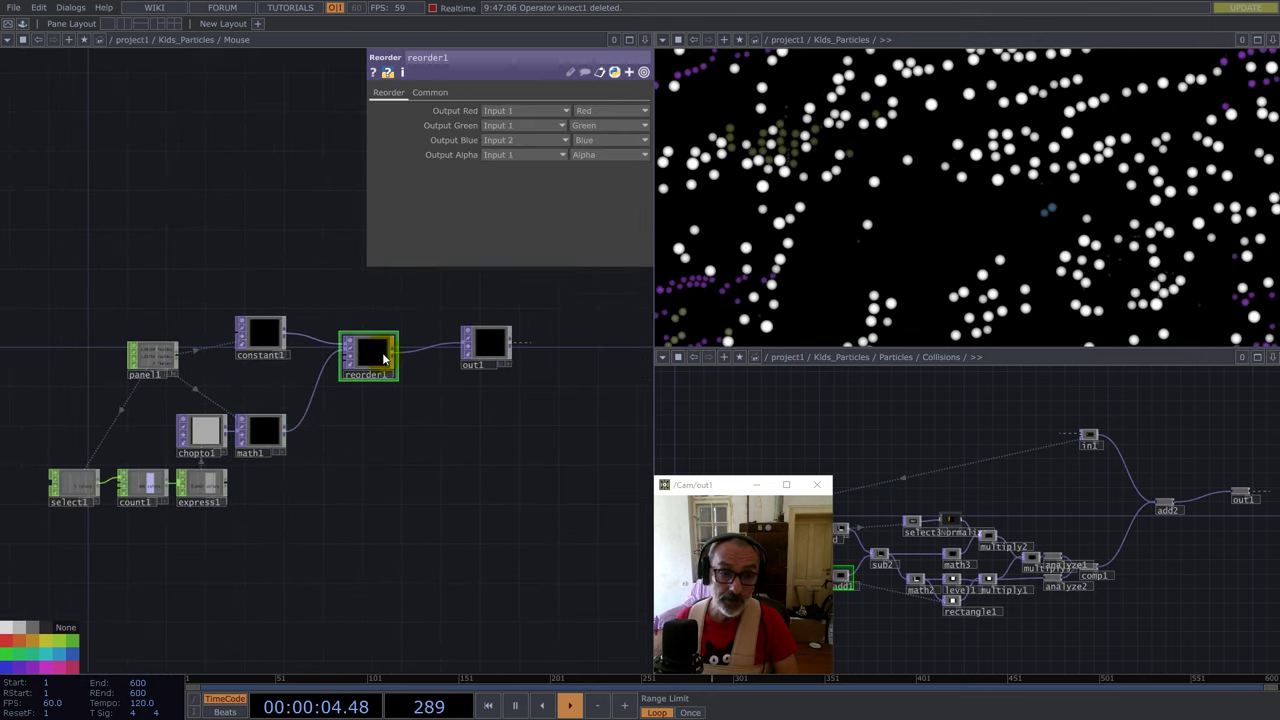
pyautogui.middleClick(383, 357)
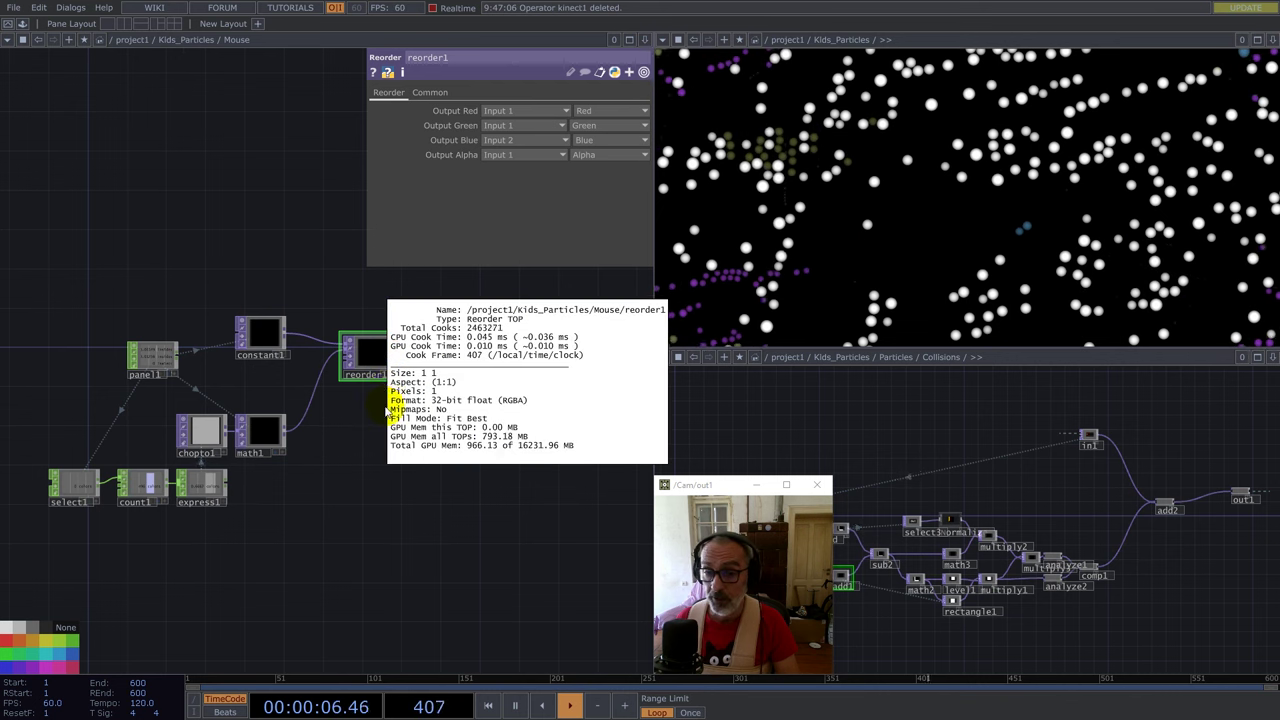
pyautogui.moveTo(404, 487); pyautogui.dragTo(417, 488, button='middle')
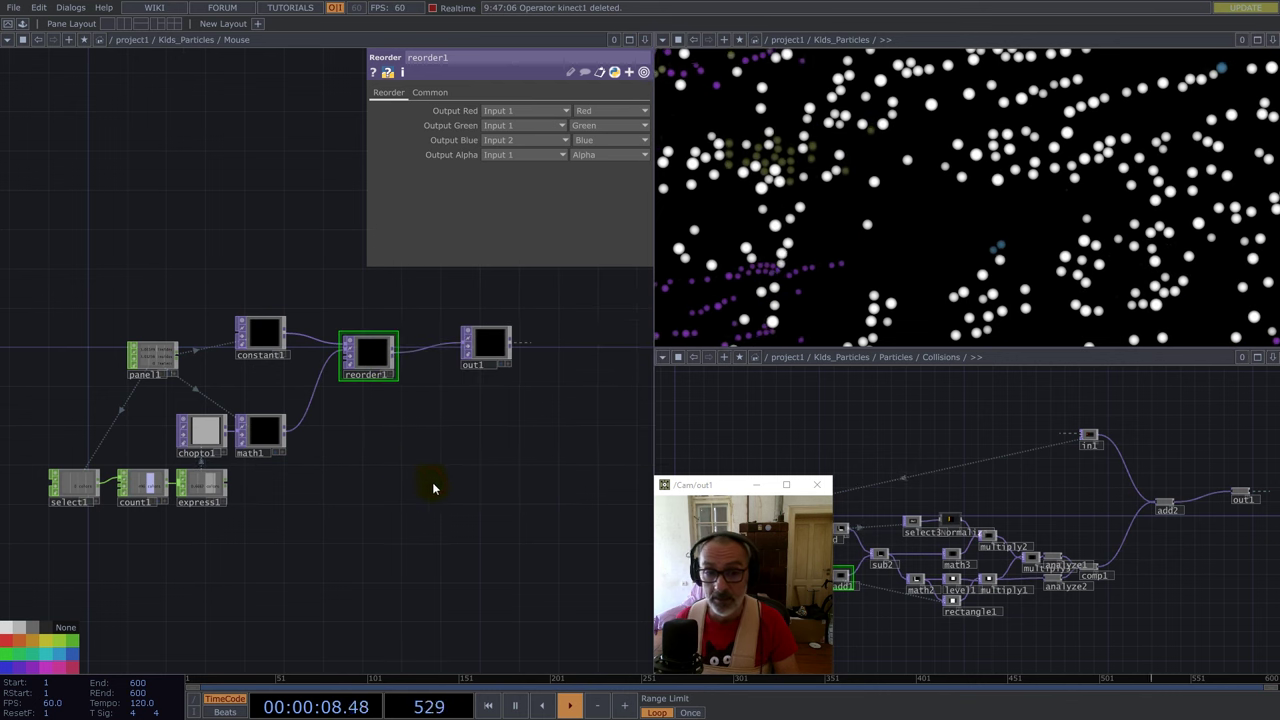
# Return to the Kids_Particles network, select the Particles component and open its internal network.
pyautogui.press('u')
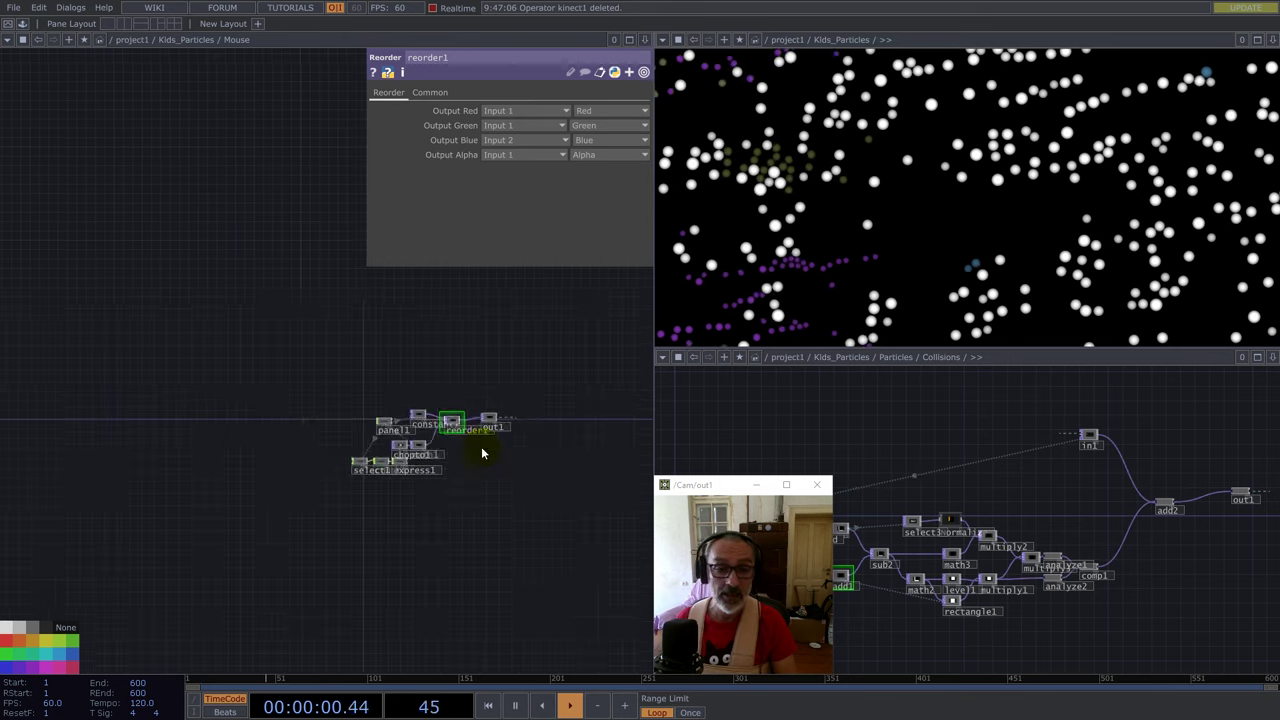
pyautogui.moveTo(497, 571); pyautogui.dragTo(251, 591, button='middle')
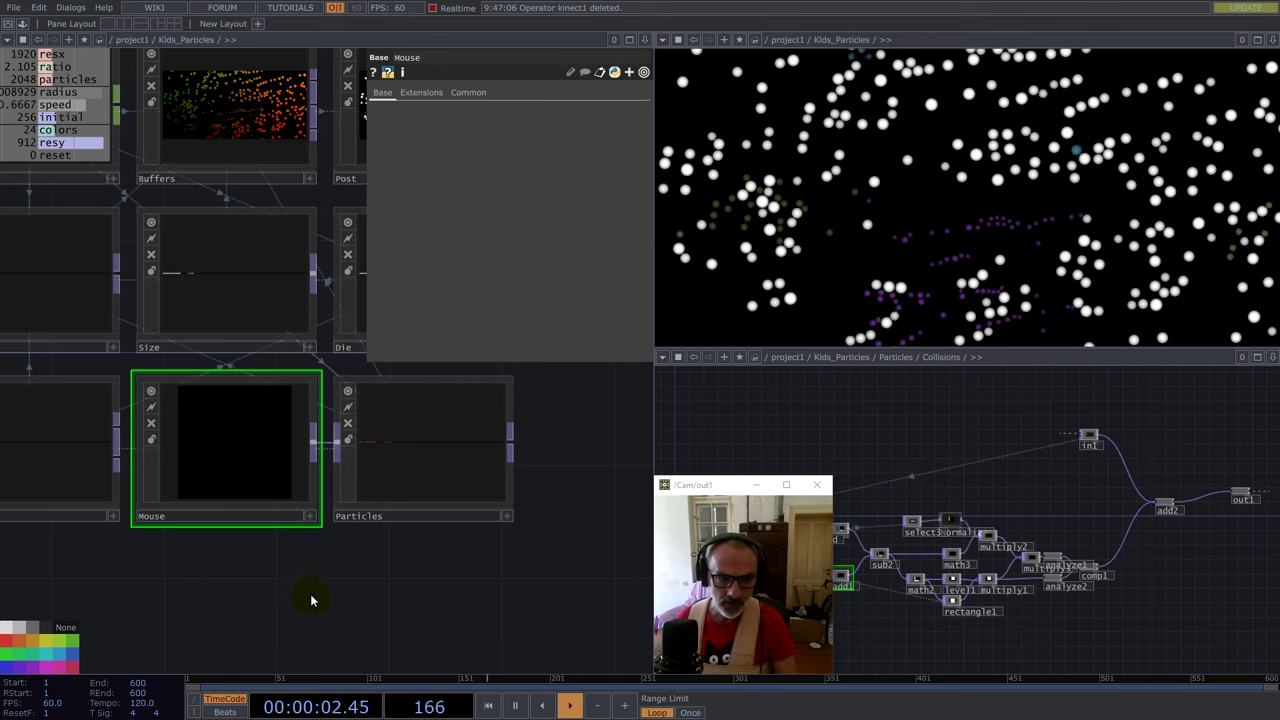
pyautogui.moveTo(325, 599); pyautogui.dragTo(377, 634)
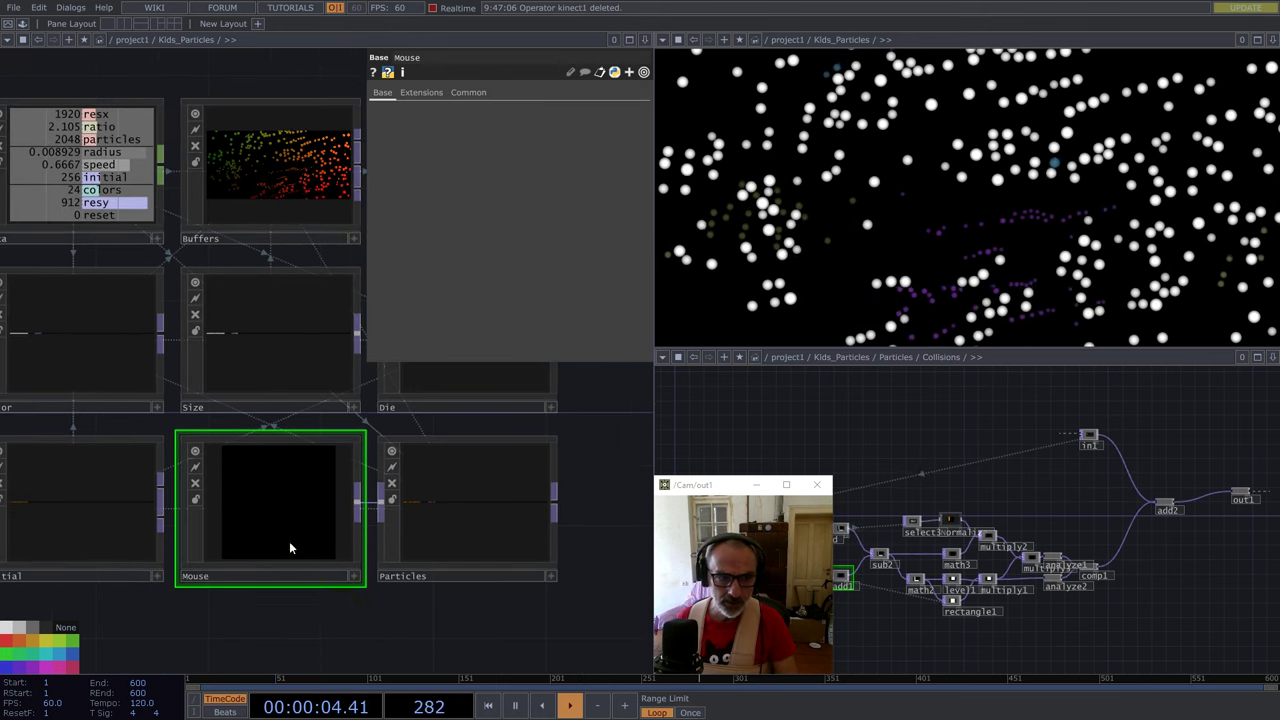
pyautogui.moveTo(594, 426); pyautogui.dragTo(623, 486)
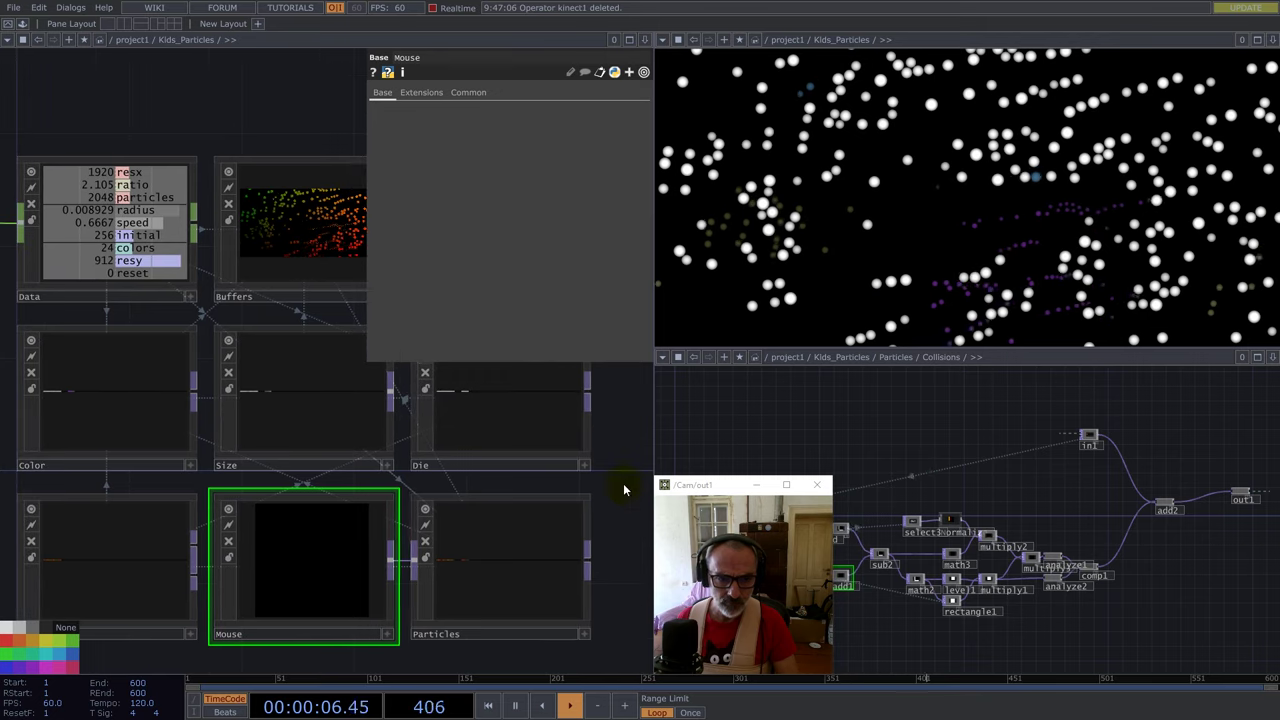
pyautogui.click(545, 545)
pyautogui.press('i')
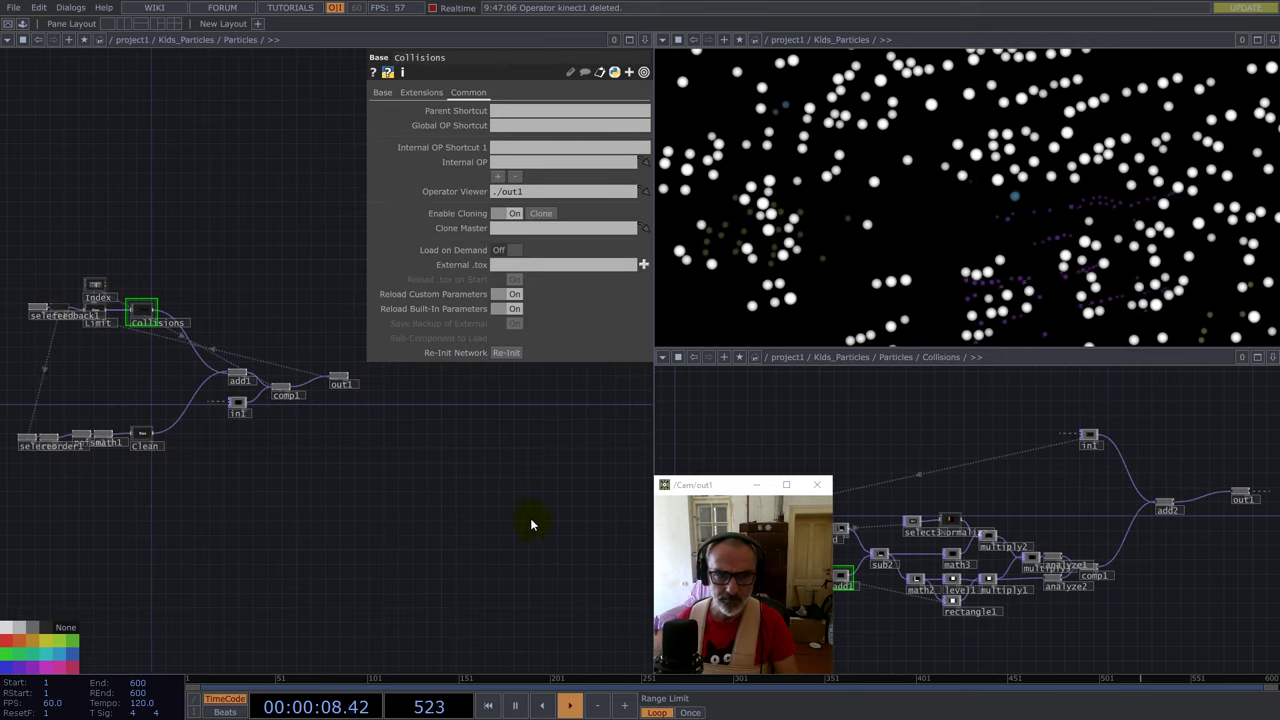
# Open the Collisions component from the Particles network and select the collision-calculation operators from select1 through comp1.
pyautogui.moveTo(346, 489); pyautogui.dragTo(469, 580)
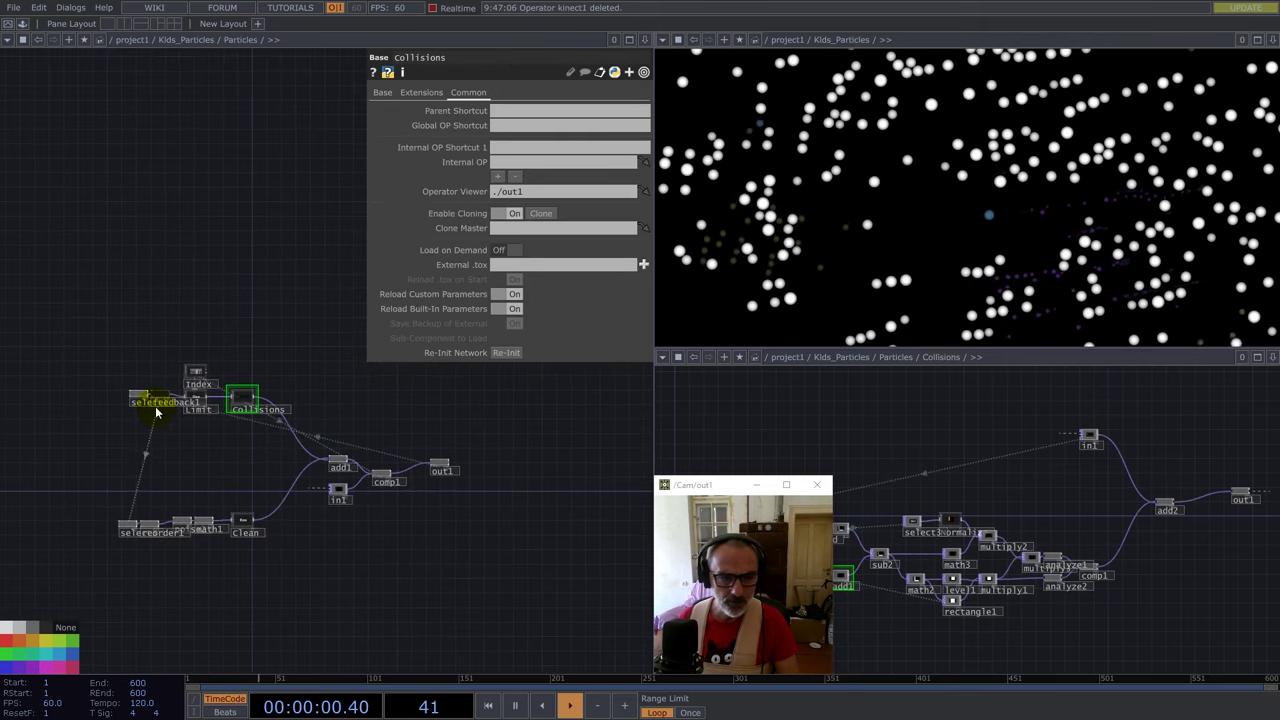
pyautogui.scroll(3, 190, 415)
pyautogui.moveTo(254, 492); pyautogui.dragTo(243, 512)
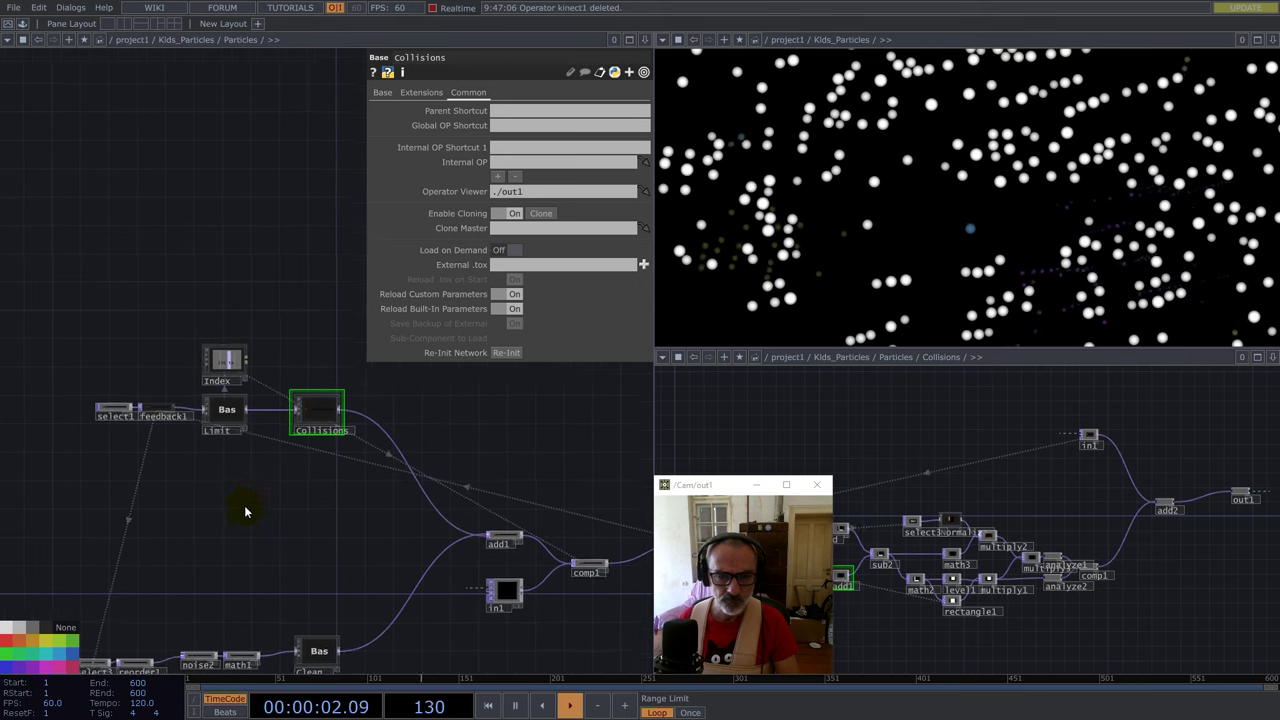
pyautogui.doubleClick(313, 420)
pyautogui.moveTo(324, 449); pyautogui.dragTo(322, 401)
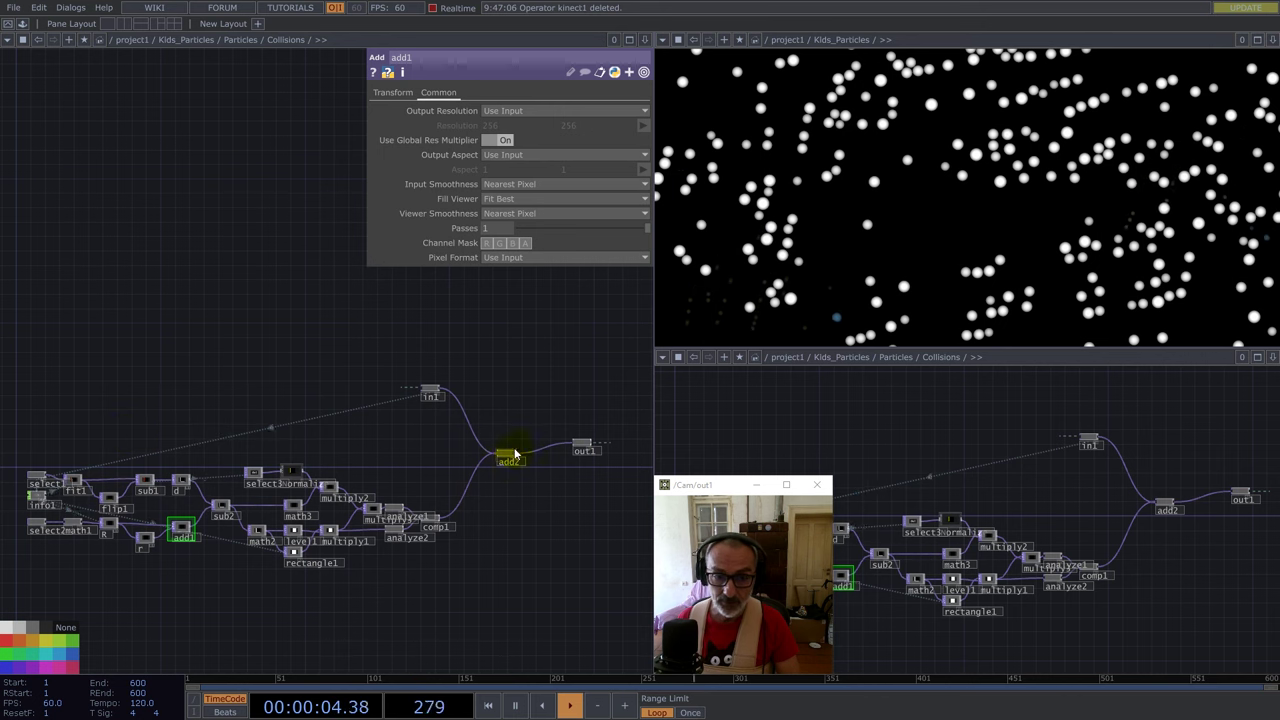
pyautogui.moveTo(333, 462); pyautogui.dragTo(417, 438)
pyautogui.moveTo(455, 512); pyautogui.dragTo(59, 434, button='right')
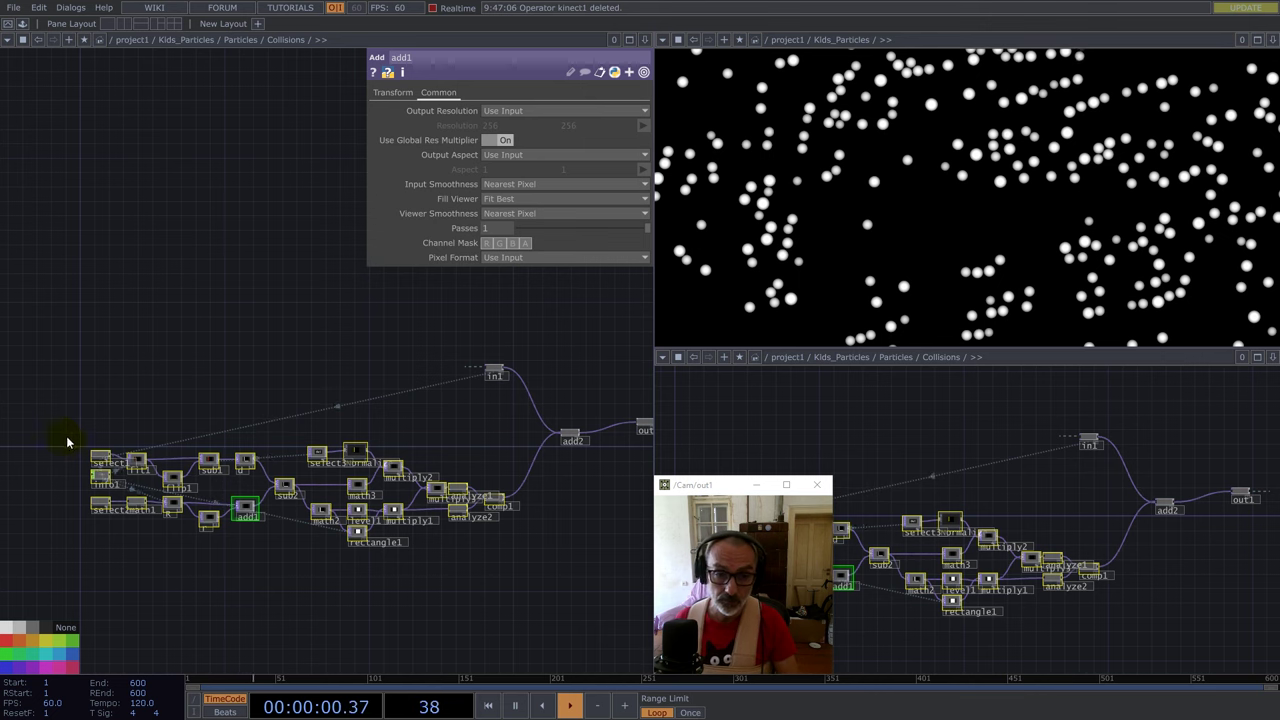
# Return to the Particles network, look over its operator chain and open the Limit component's internal network.
pyautogui.scroll(-8, 386, 380)
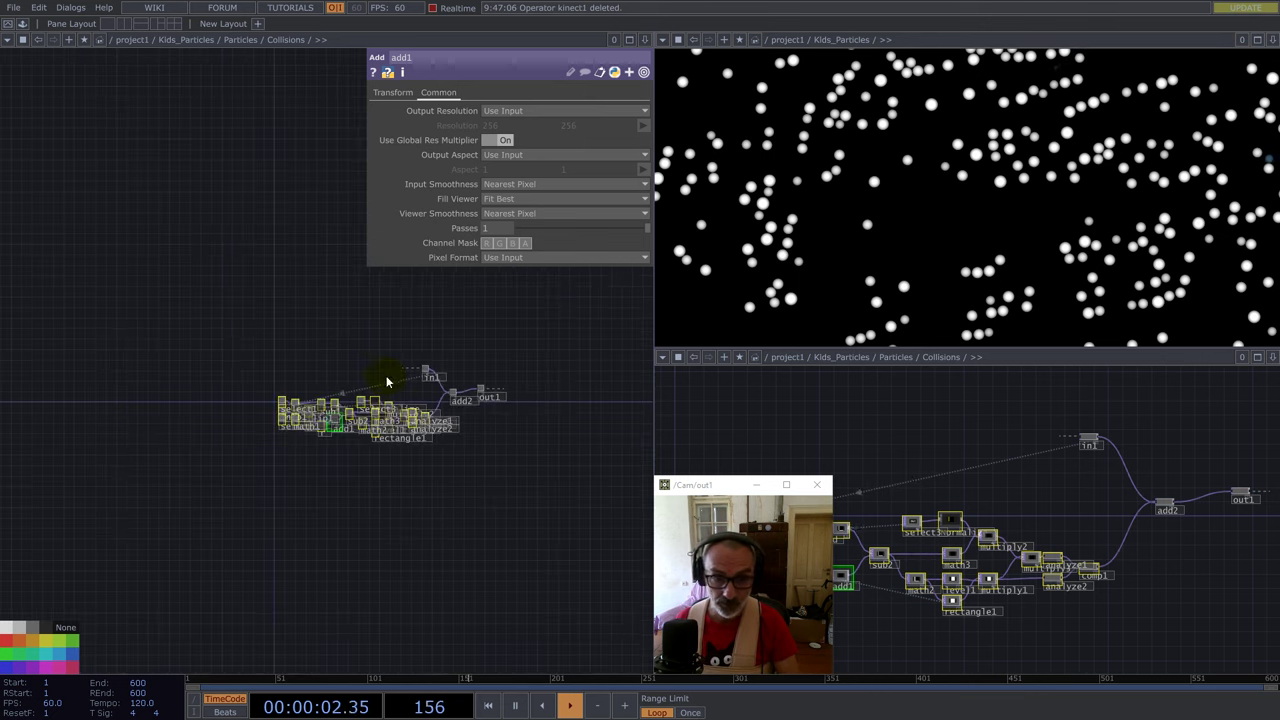
pyautogui.scroll(-5, 386, 386)
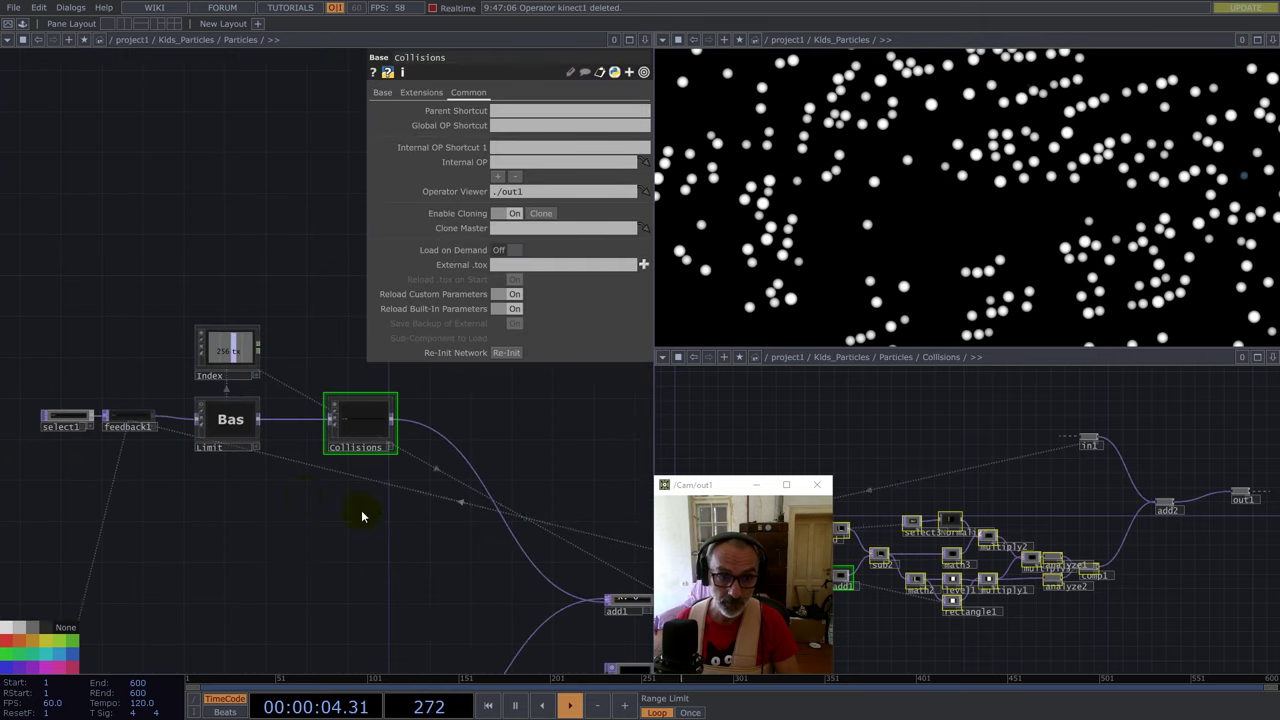
pyautogui.scroll(-2, 242, 492)
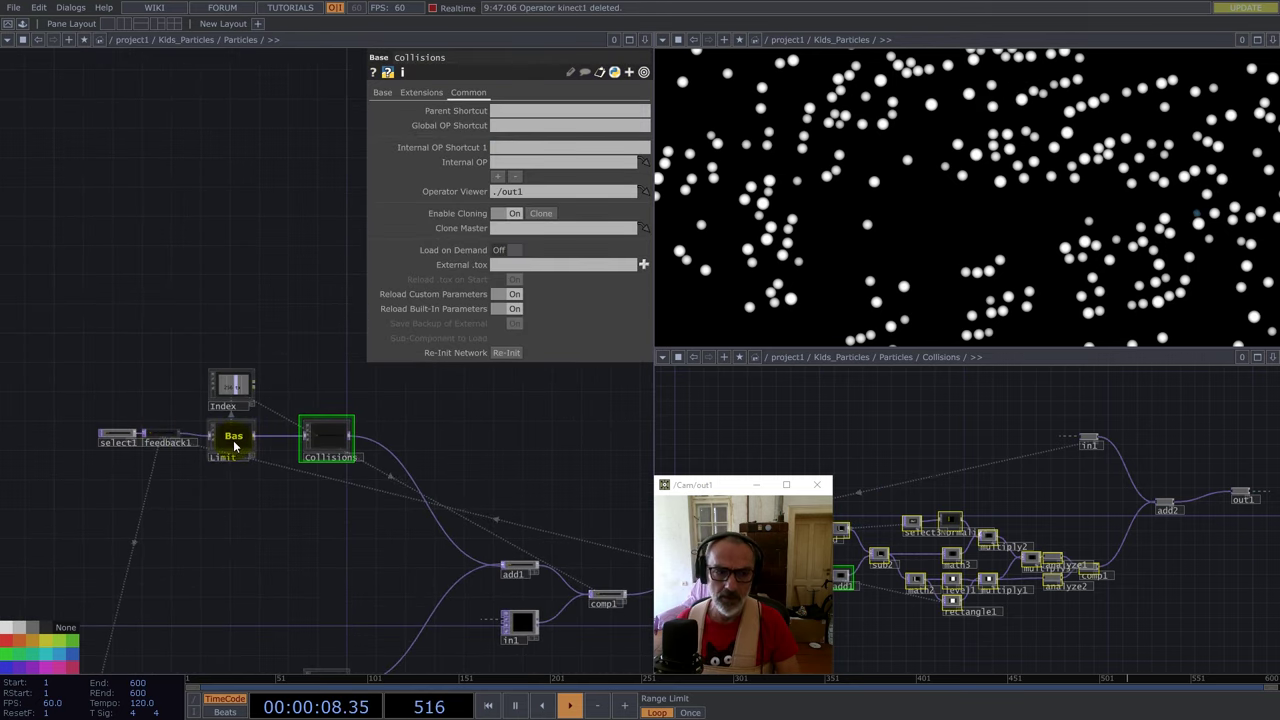
pyautogui.moveTo(251, 590); pyautogui.dragTo(236, 512)
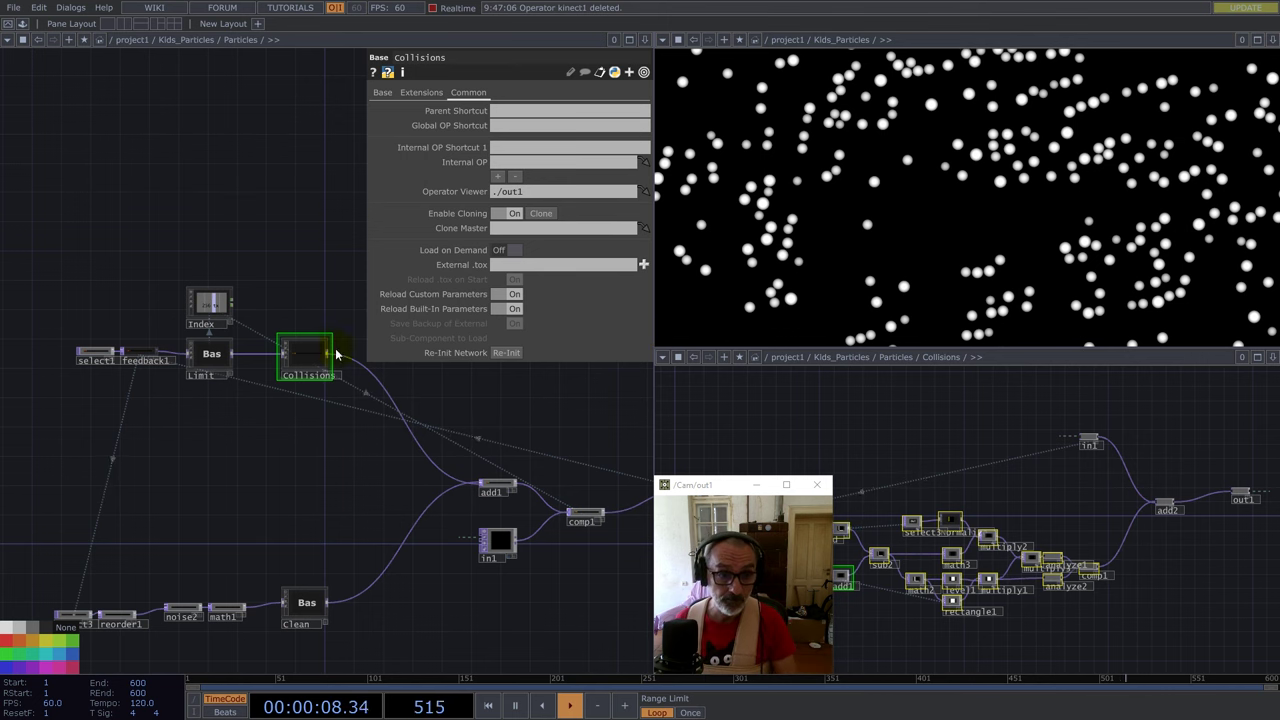
pyautogui.doubleClick(207, 357)
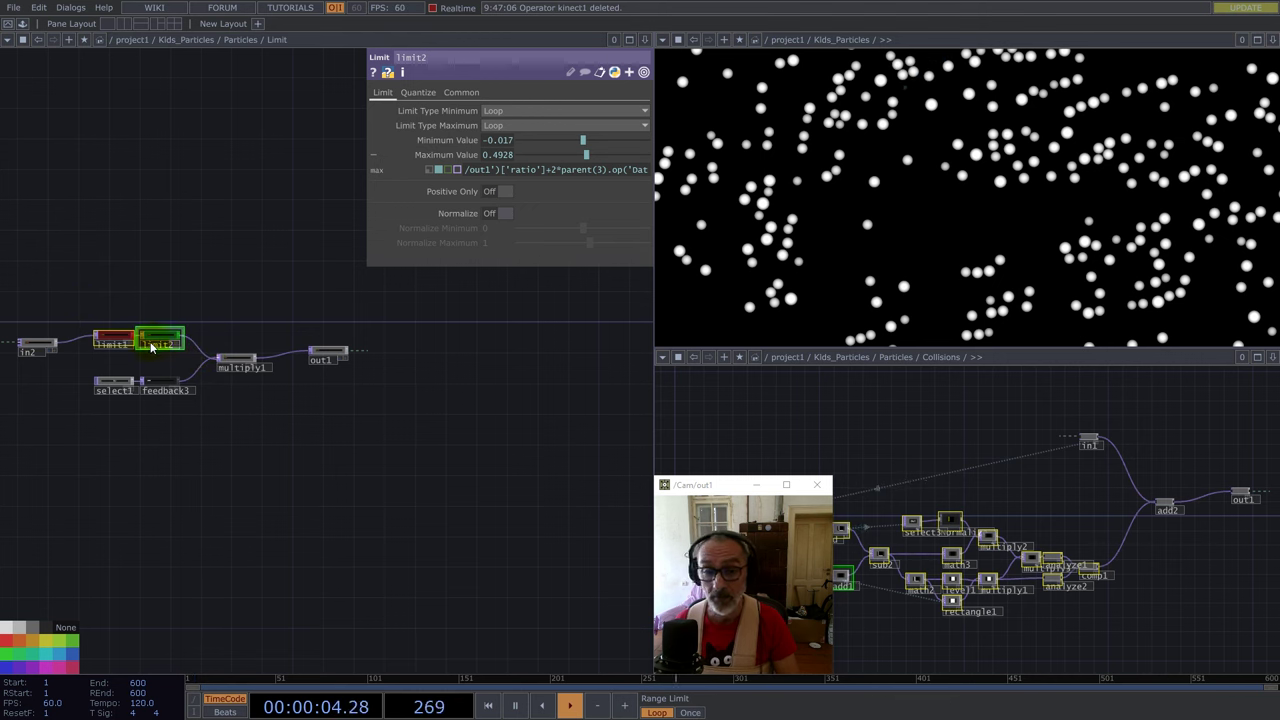
# Select limit1 in the Limit network and reveal the expression driving its Minimum Value.
pyautogui.scroll(5, 38, 325)
pyautogui.click(183, 363)
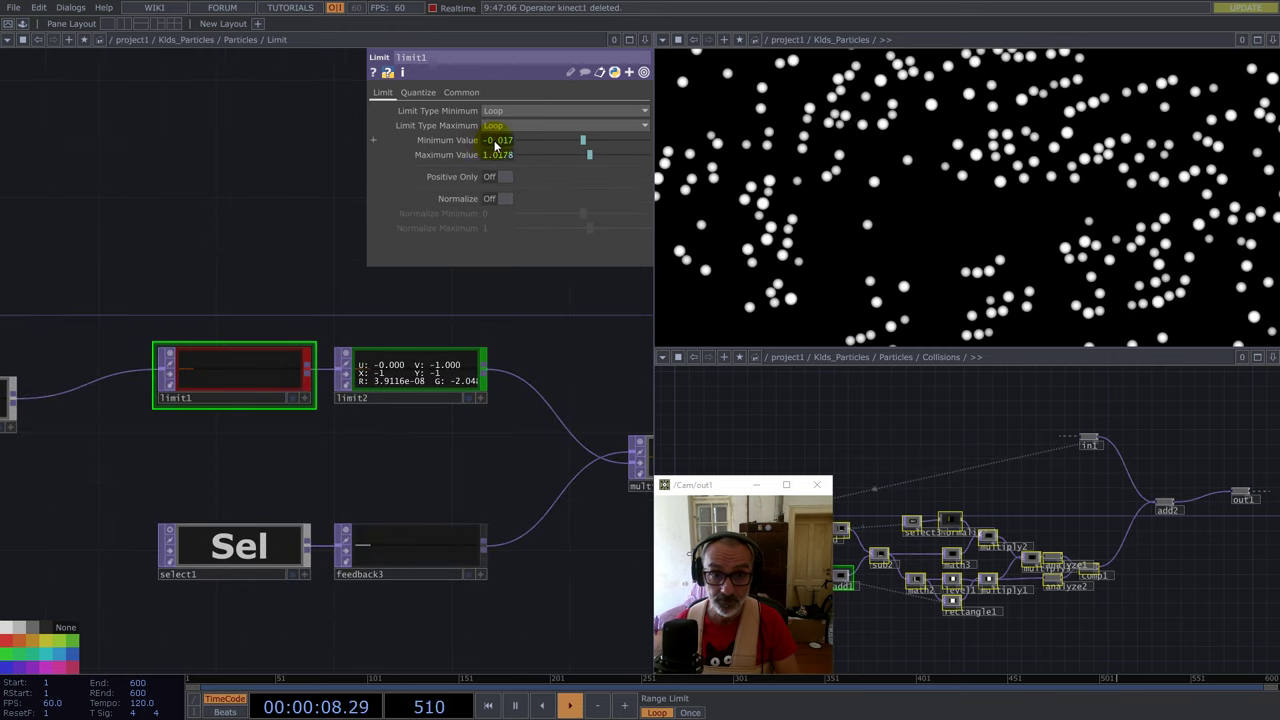
pyautogui.click(495, 141)
pyautogui.click(636, 156)
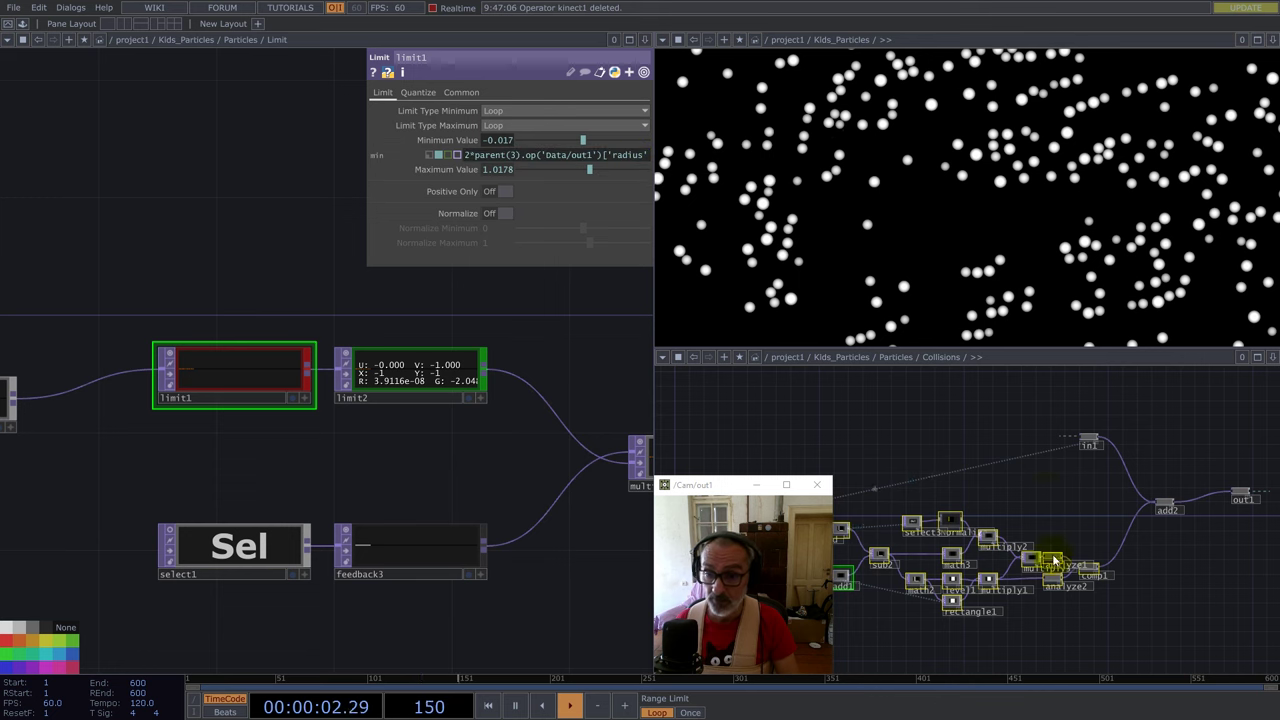
# Return the Collisions network pane to Kids_Particles and open the Size component's internal network there.
pyautogui.scroll(-6, 1060, 582)
pyautogui.scroll(-3, 996, 532)
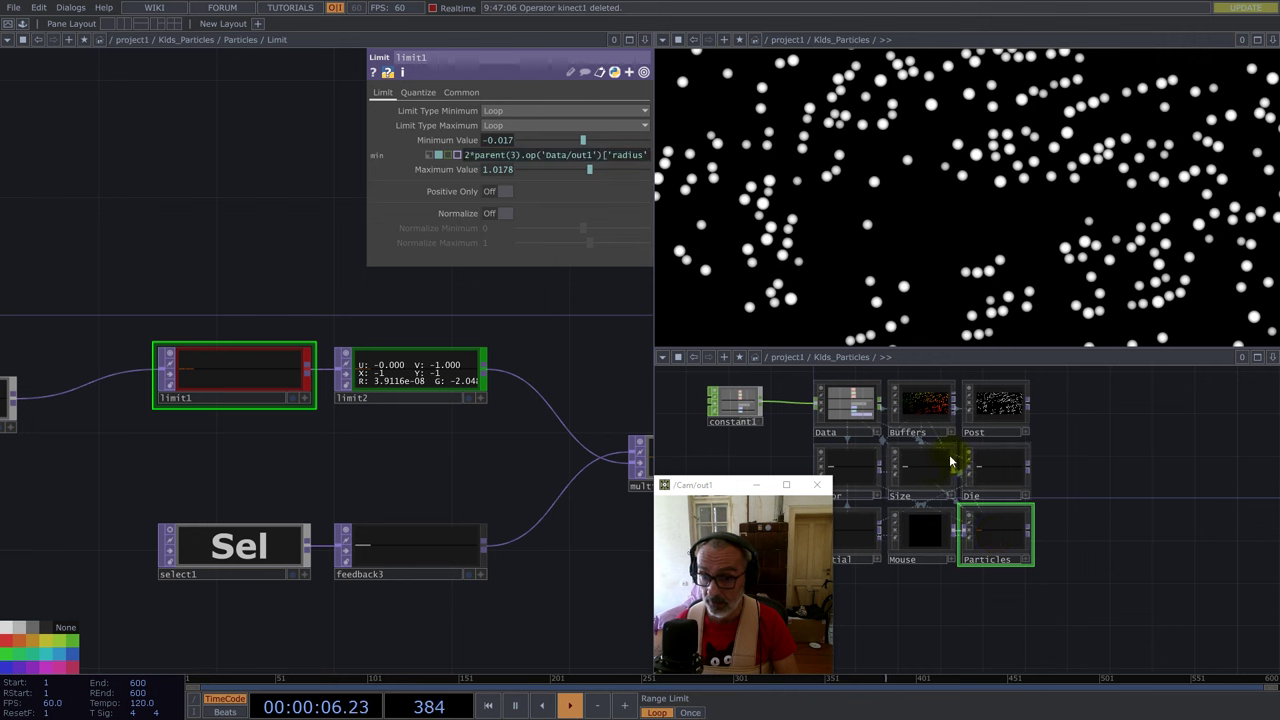
pyautogui.moveTo(1040, 472); pyautogui.dragTo(1151, 497)
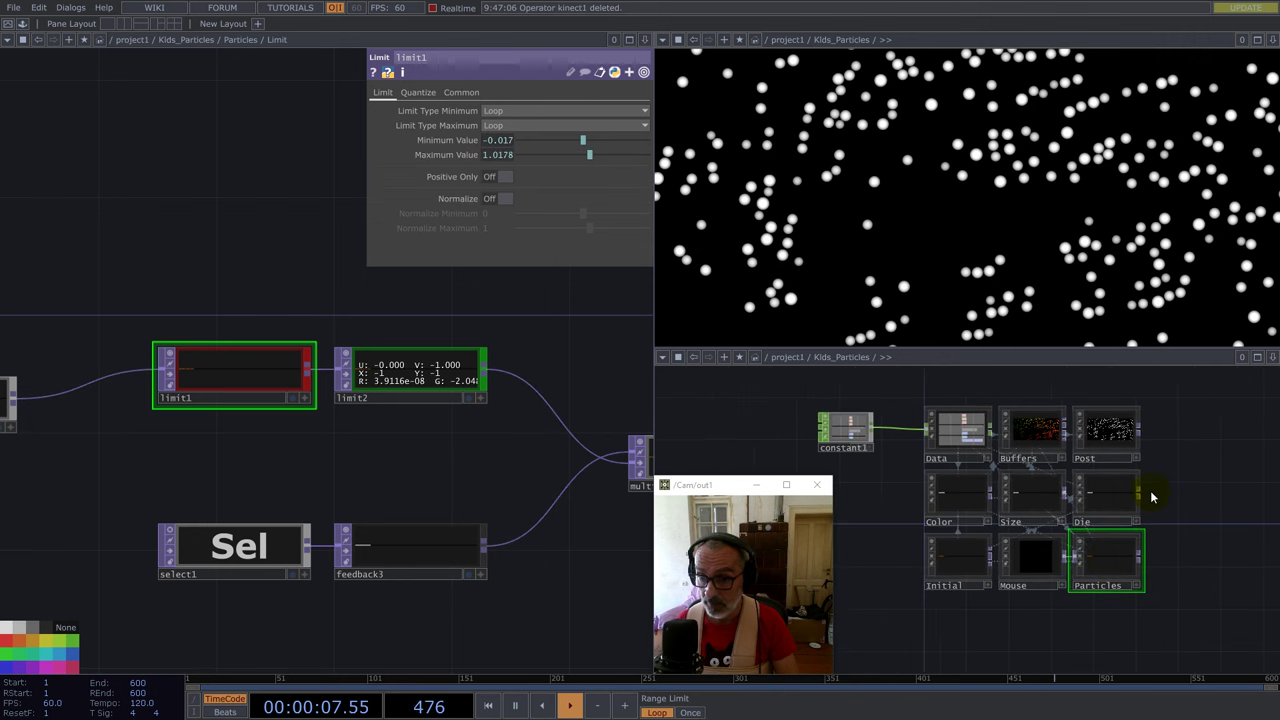
pyautogui.doubleClick(1031, 492)
pyautogui.moveTo(1096, 590); pyautogui.dragTo(1091, 523)
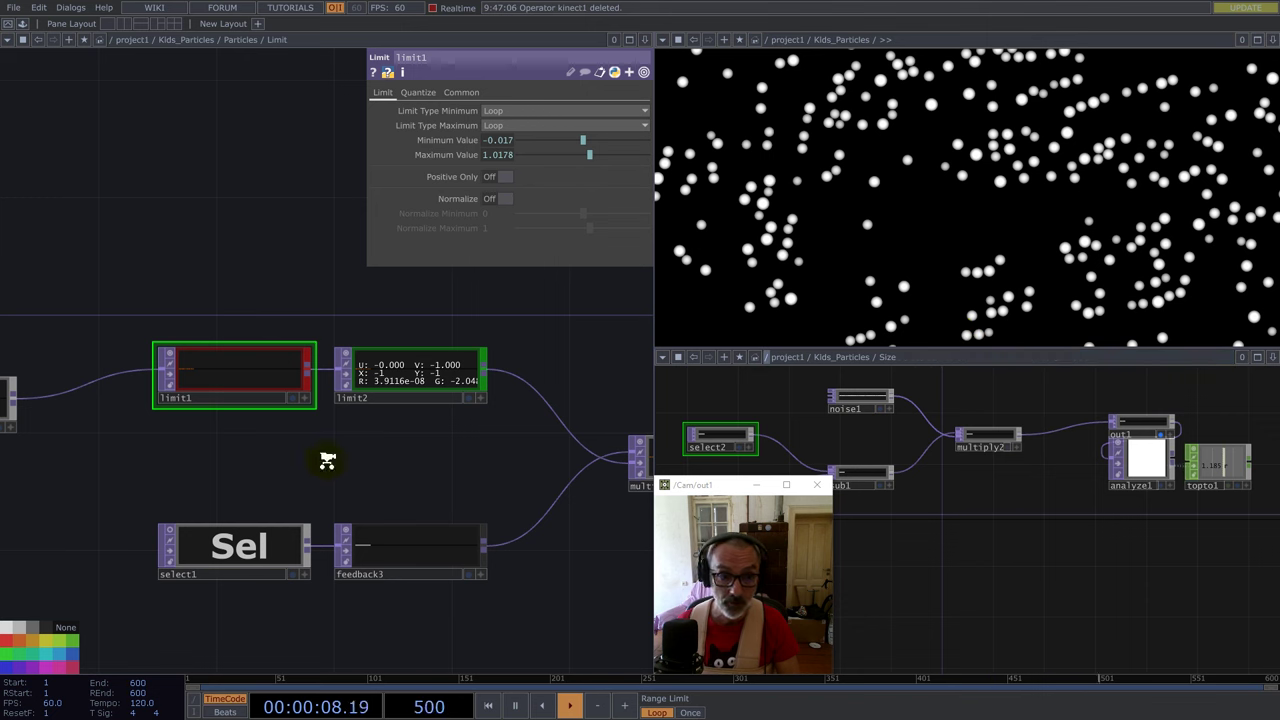
# Select select1, feedback3 and multiply1 in the Limit network, and reveal the expression behind feedback3's Target TOP.
pyautogui.scroll(-3, 326, 465)
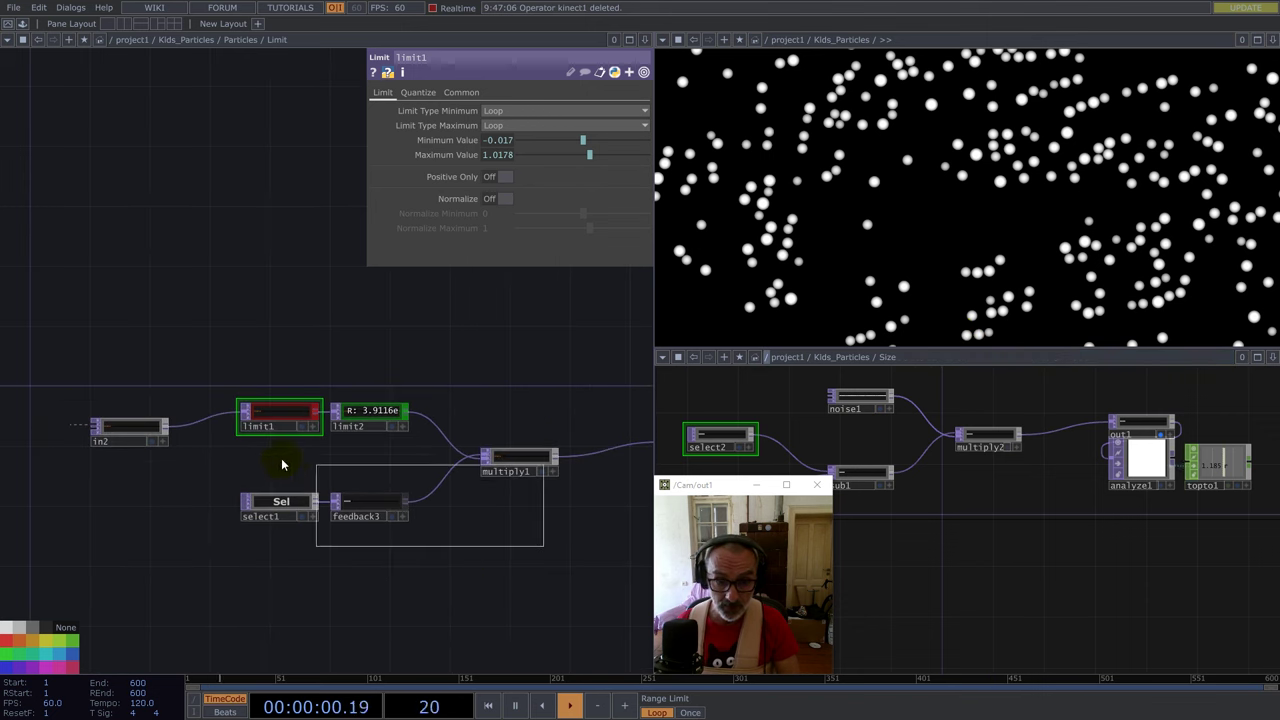
pyautogui.moveTo(259, 460); pyautogui.dragTo(260, 461)
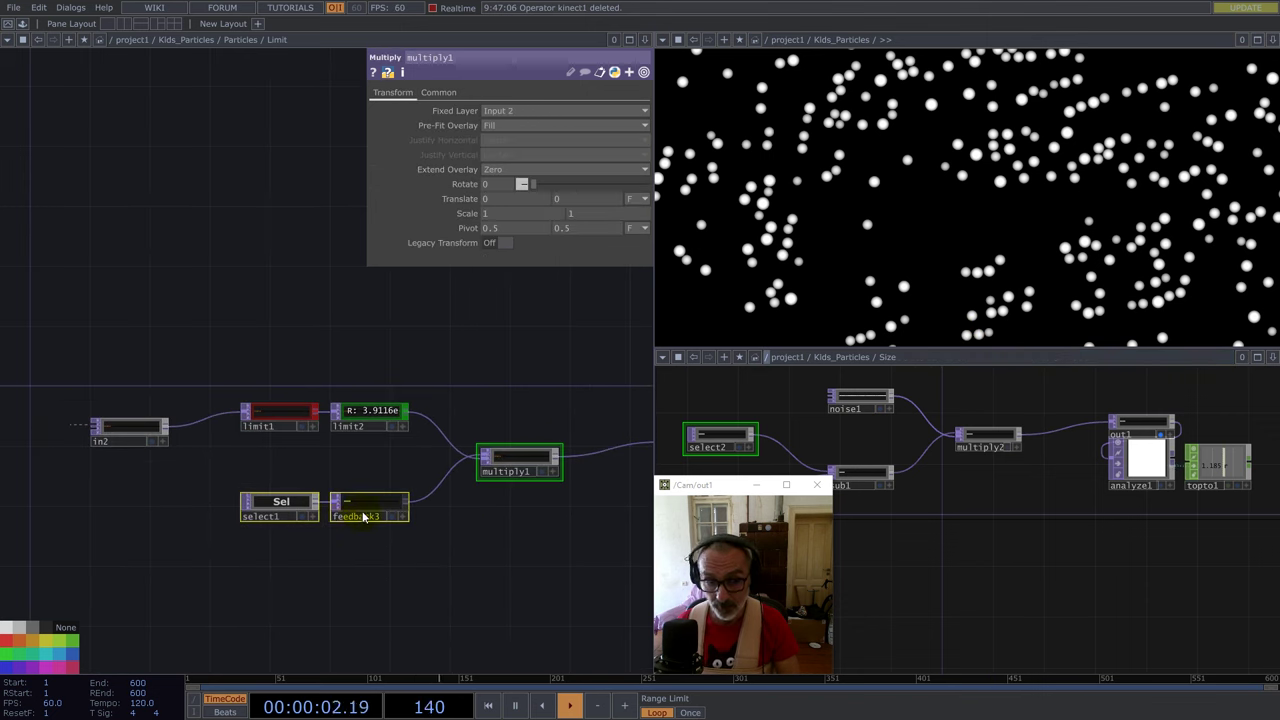
pyautogui.click(357, 502)
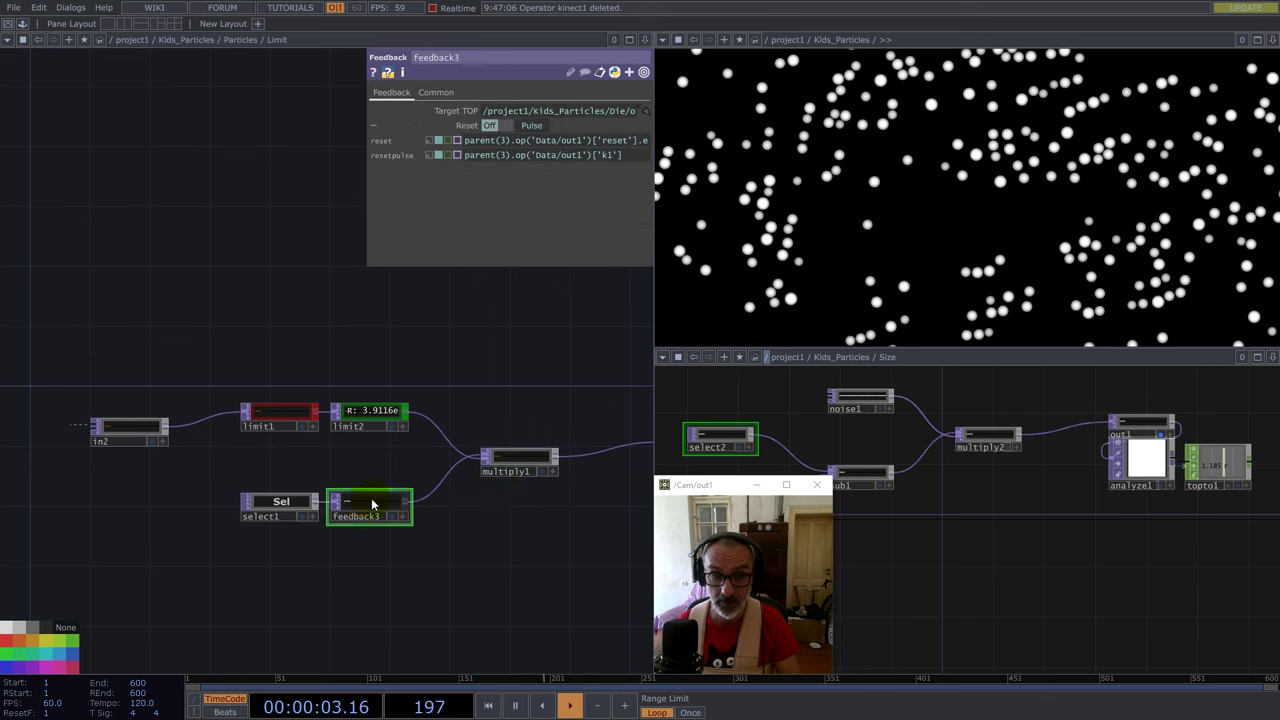
pyautogui.click(617, 111)
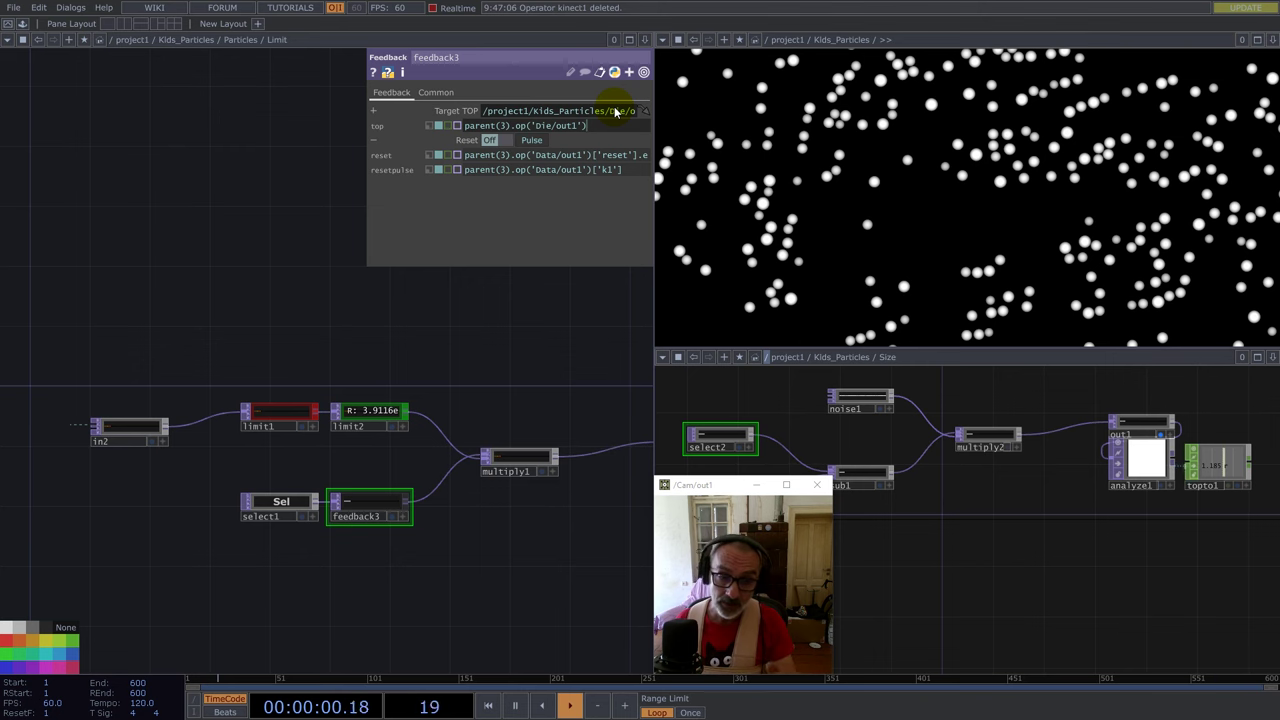
# Examine the limit2 output up close and draw a trail of new particles in the viewer.
pyautogui.scroll(10, 374, 422)
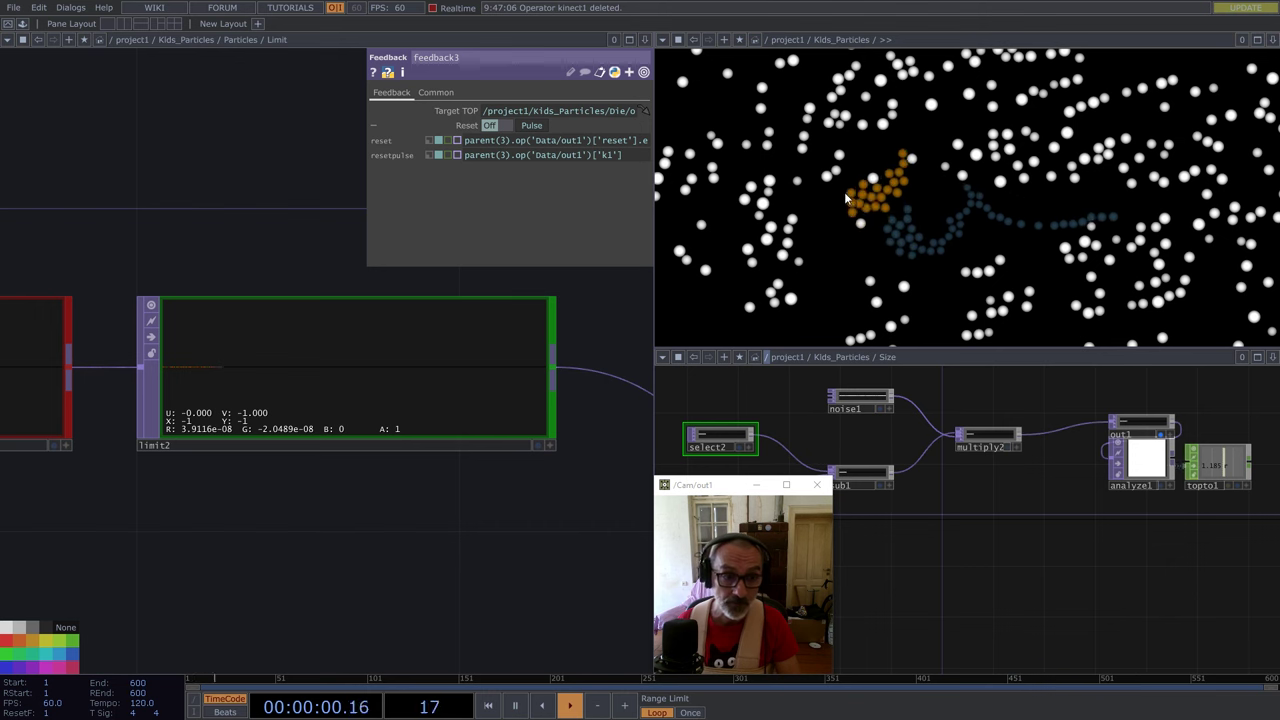
pyautogui.scroll(5, 229, 360)
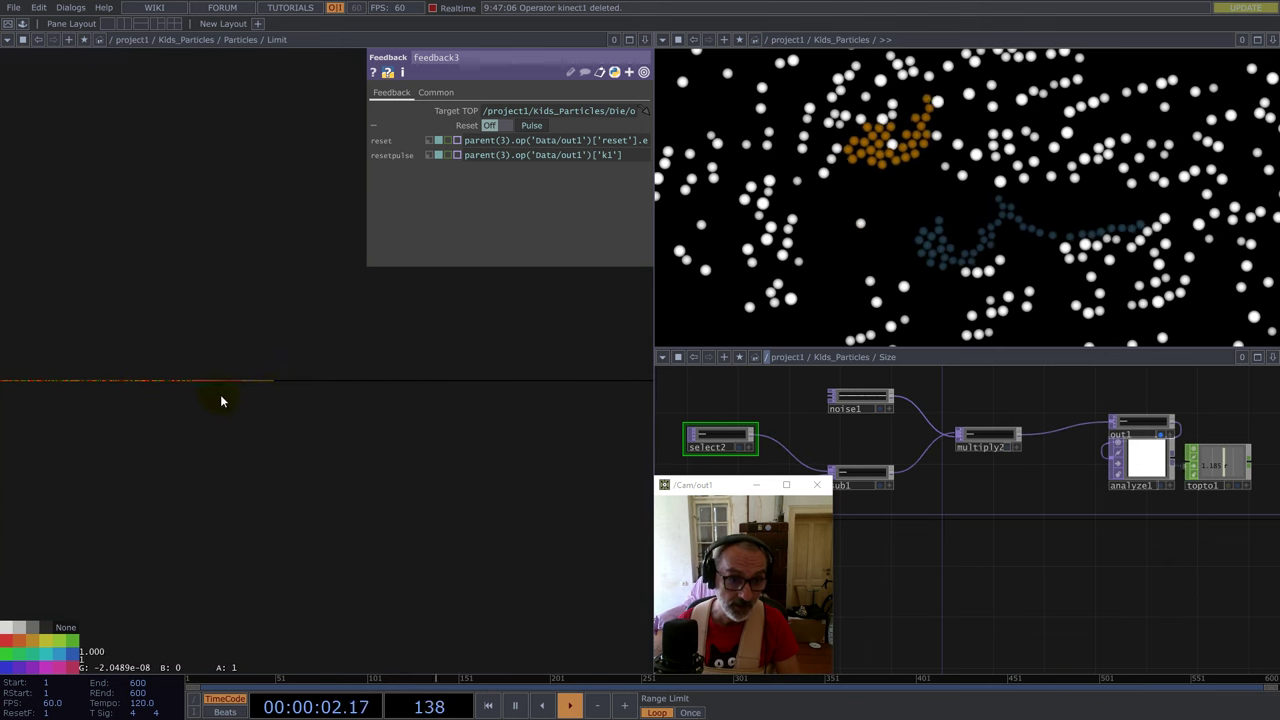
pyautogui.moveTo(845, 283)
pyautogui.mouseDown()
pyautogui.moveTo(722, 265)
pyautogui.moveTo(727, 307)
pyautogui.mouseUp()
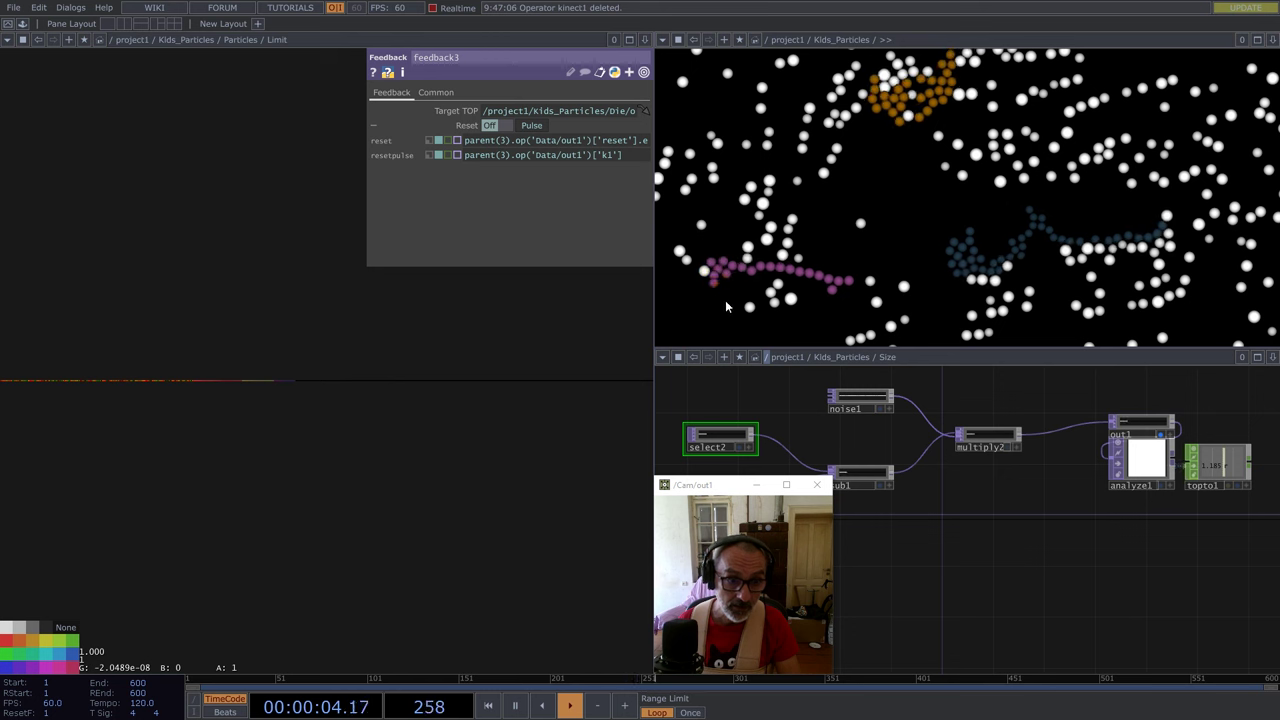
# Select the select1, feedback3 and multiply1 operators together in the Limit network.
pyautogui.scroll(-4, 363, 309)
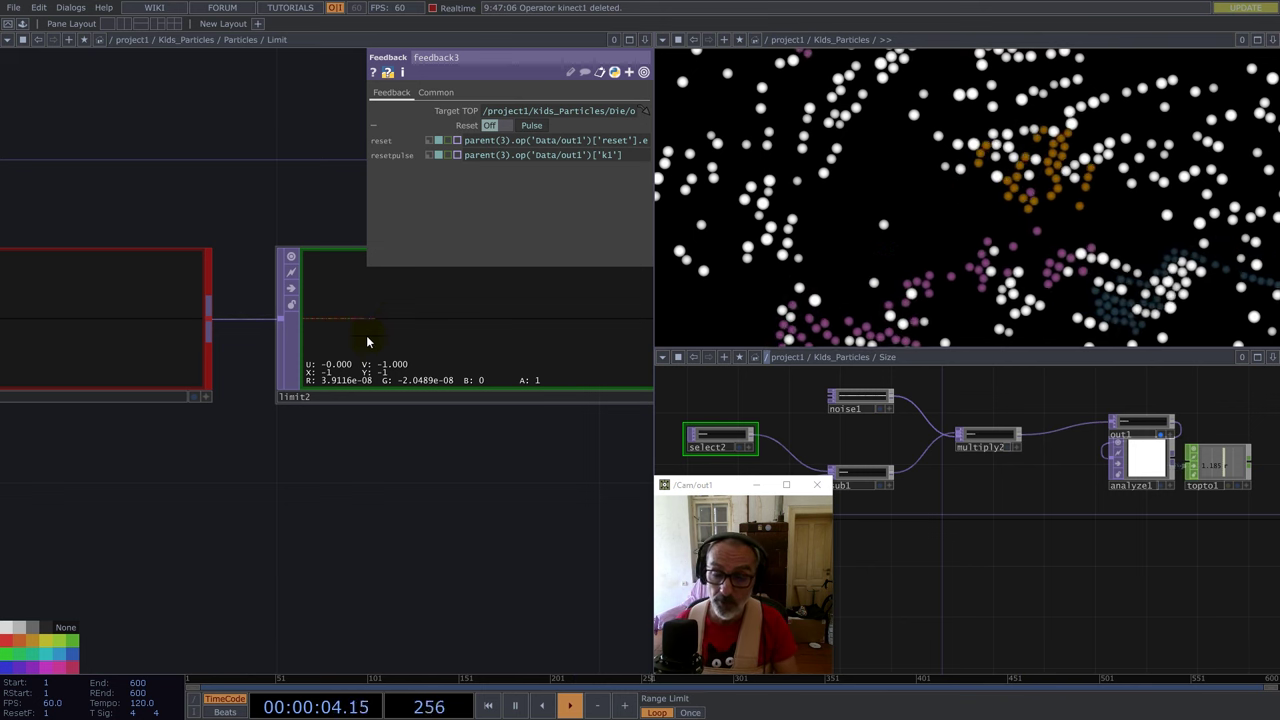
pyautogui.scroll(-5, 214, 417)
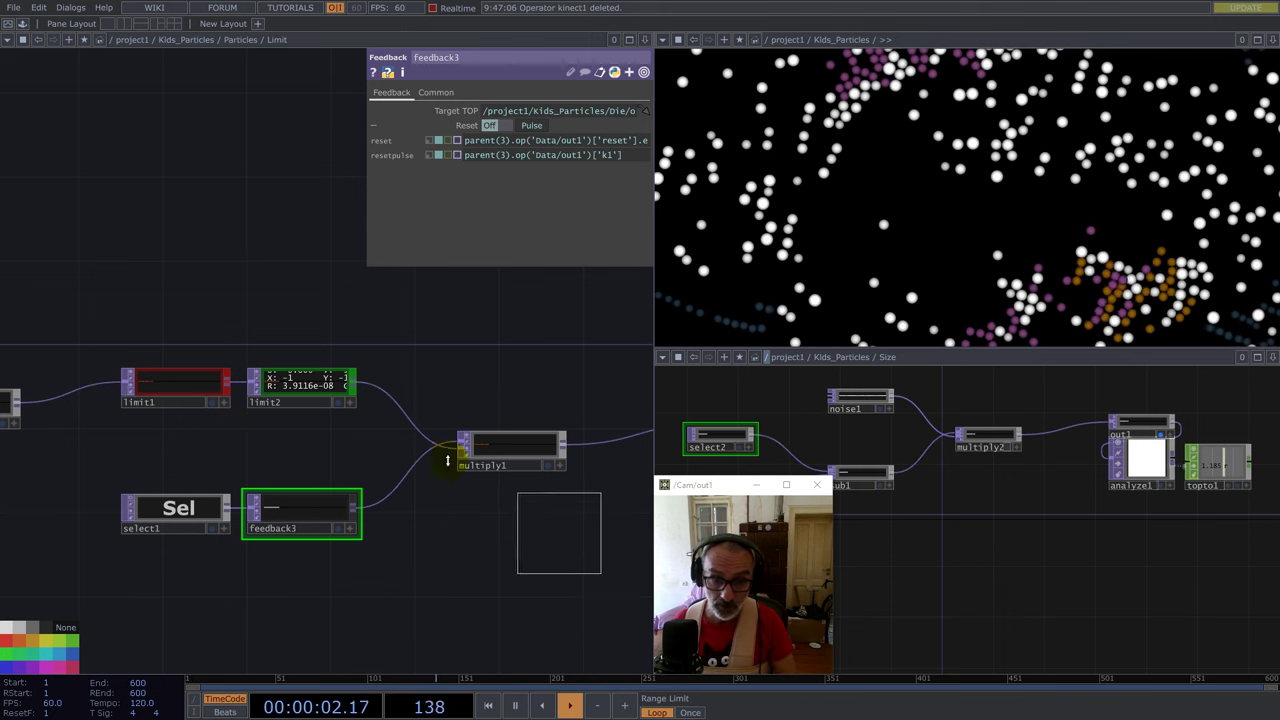
pyautogui.moveTo(125, 441); pyautogui.dragTo(124, 440)
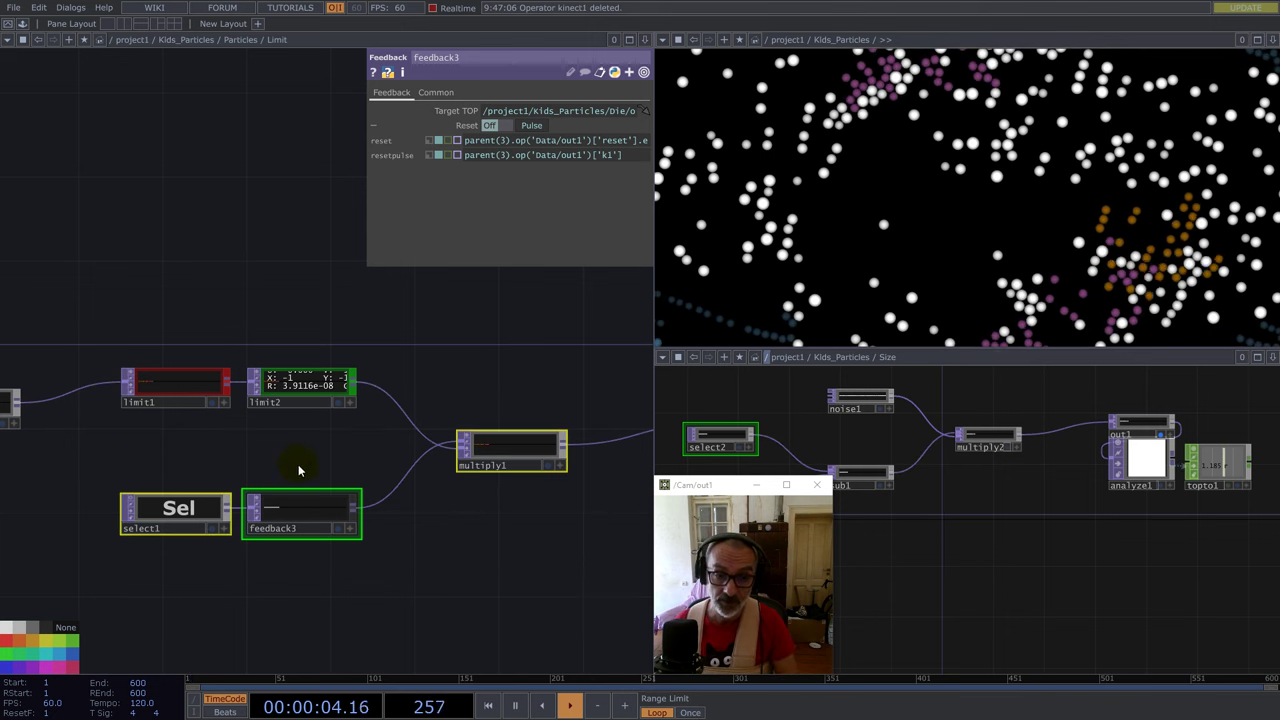
# Leave the Limit component for the Particles network and open the Collisions component.
pyautogui.scroll(-10, 327, 403)
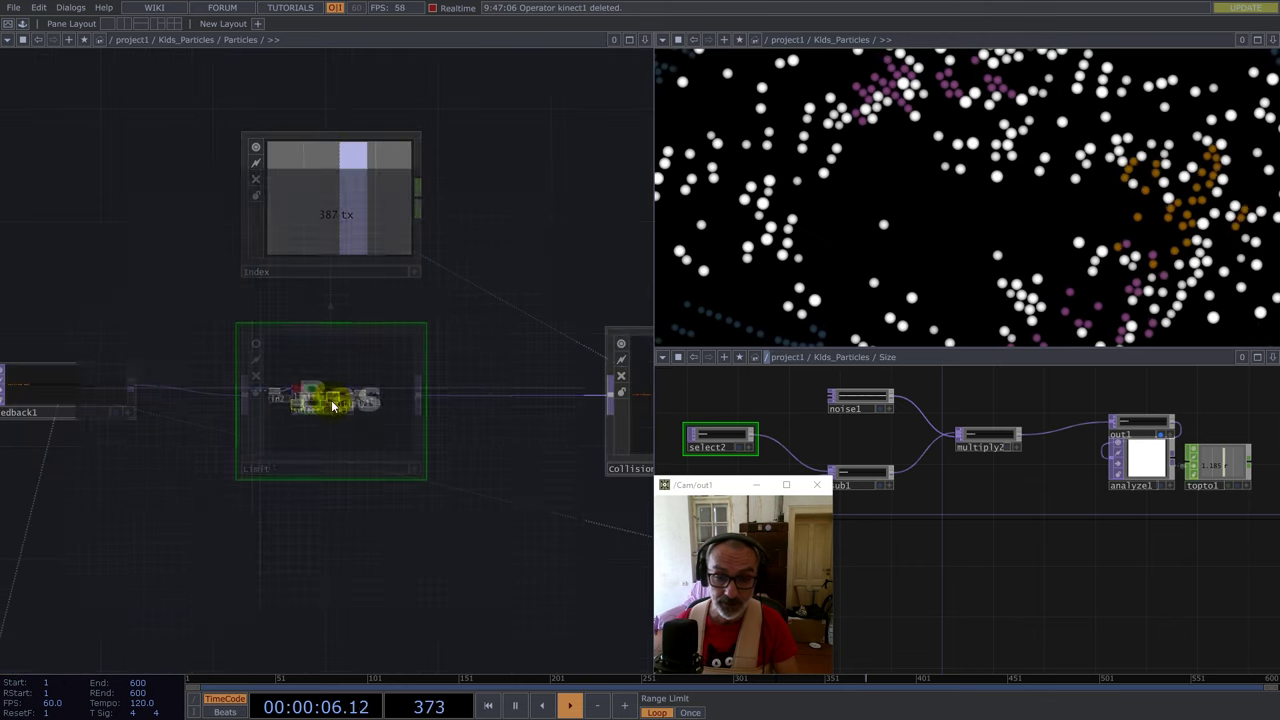
pyautogui.scroll(-3, 331, 400)
pyautogui.scroll(-5, 277, 491)
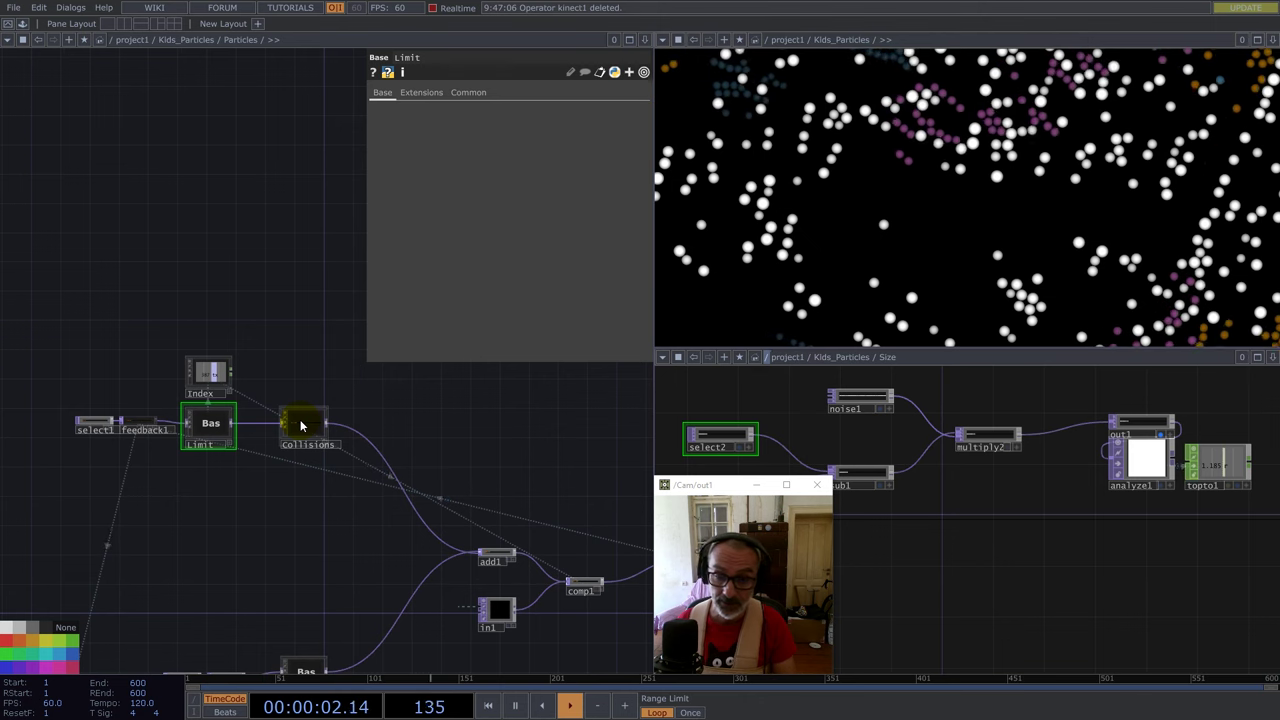
pyautogui.doubleClick(300, 424)
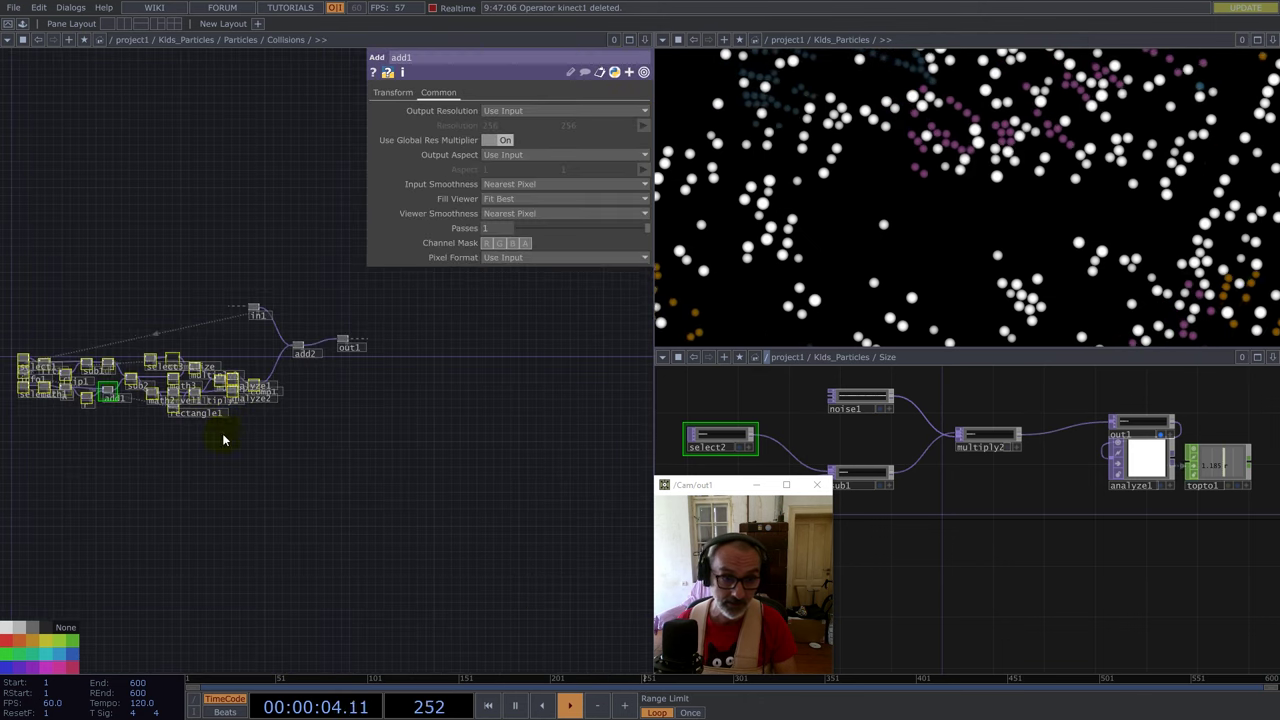
# Examine the Collisions operator chain and return to the Particles network.
pyautogui.scroll(10, 366, 486)
pyautogui.scroll(-8, 297, 467)
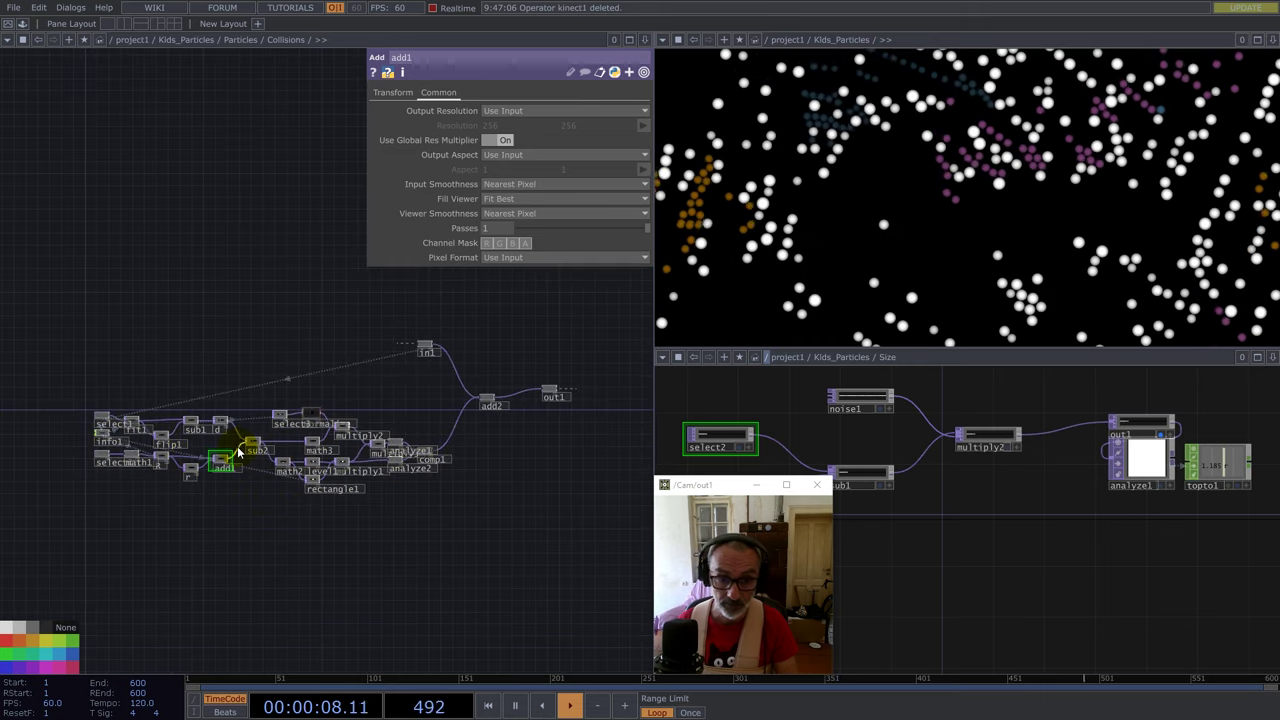
pyautogui.scroll(-6, 238, 452)
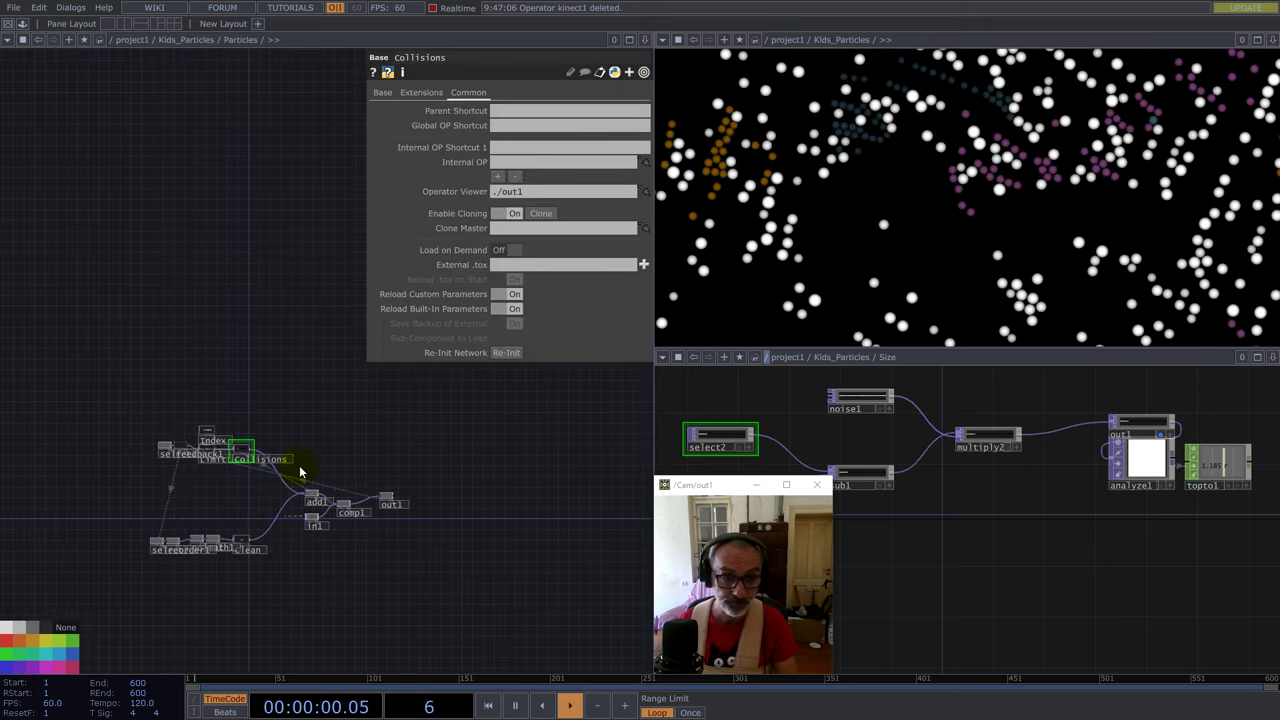
# Examine the operator chain from select3 to Clean and check math1's Multiply parameter.
pyautogui.scroll(4, 310, 490)
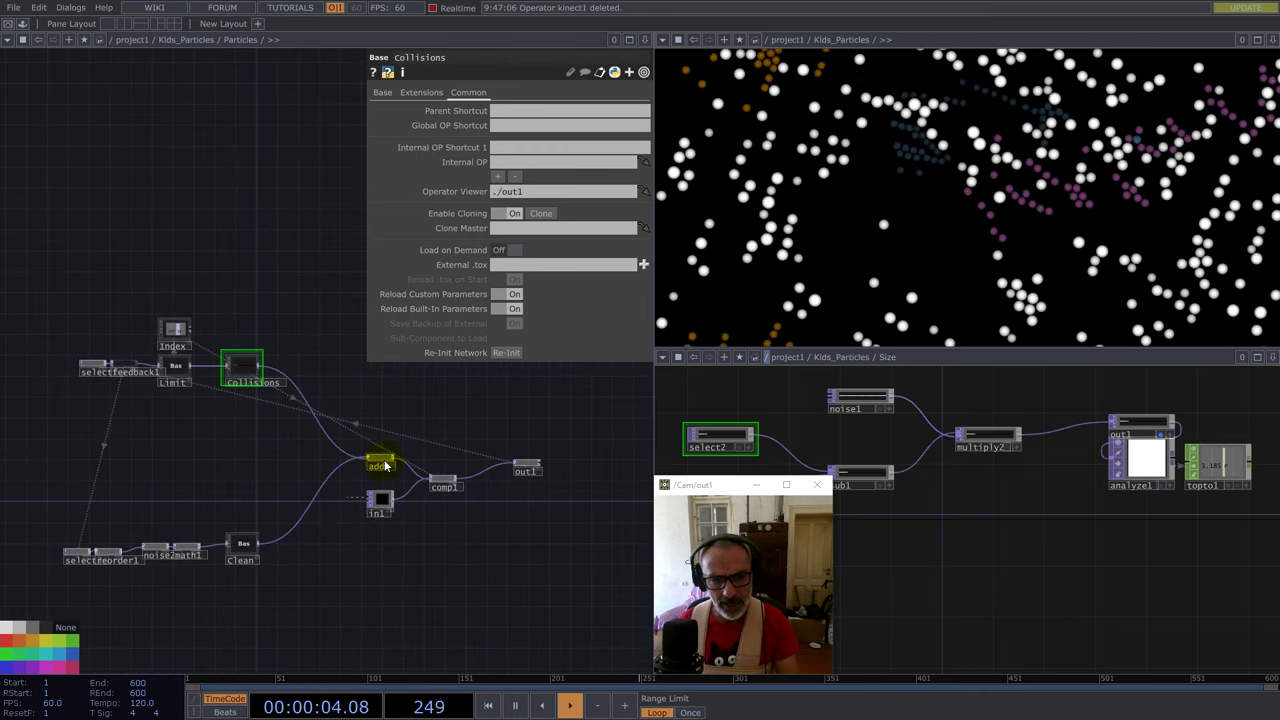
pyautogui.scroll(5, 118, 558)
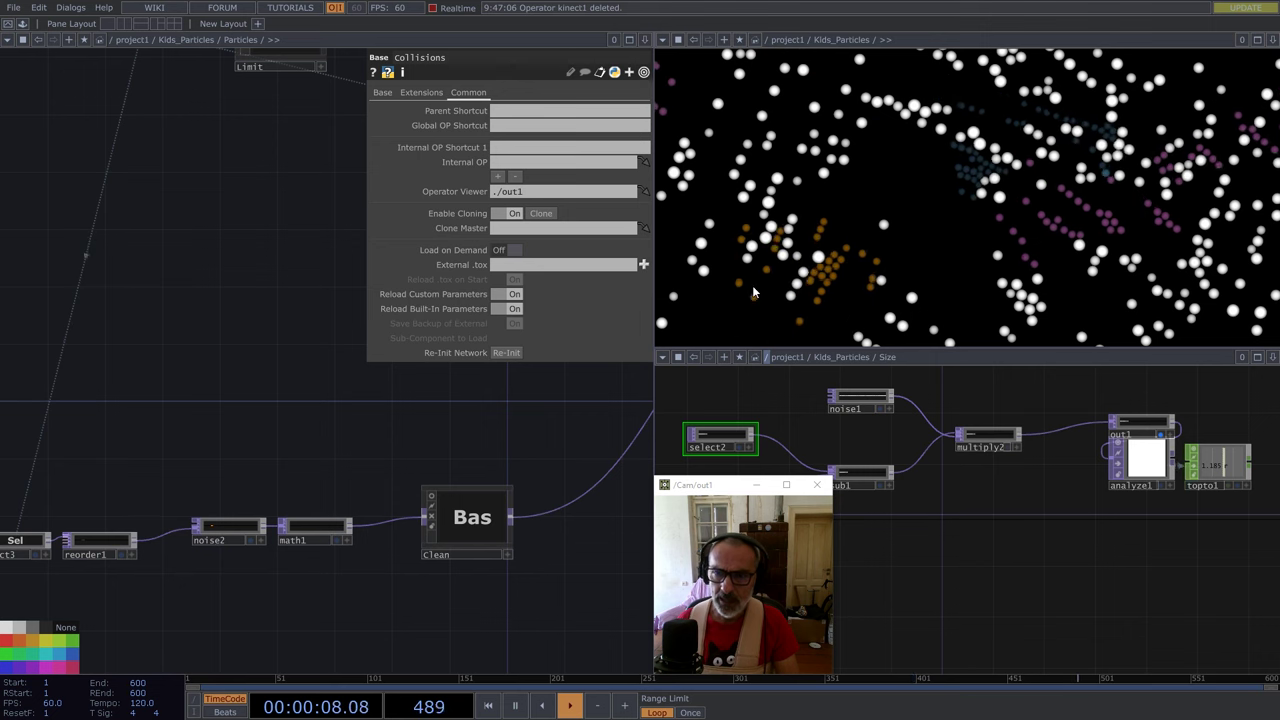
pyautogui.moveTo(489, 429); pyautogui.dragTo(265, 492)
pyautogui.scroll(-5, 265, 492)
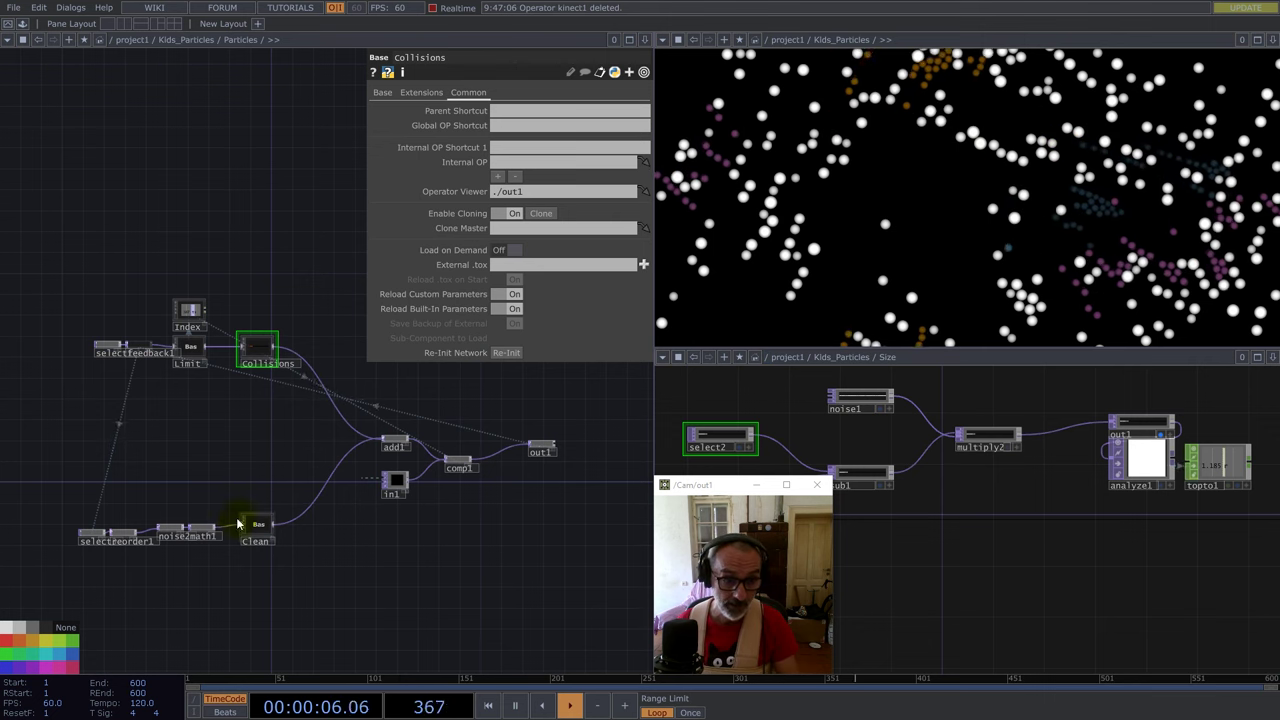
pyautogui.scroll(5, 100, 540)
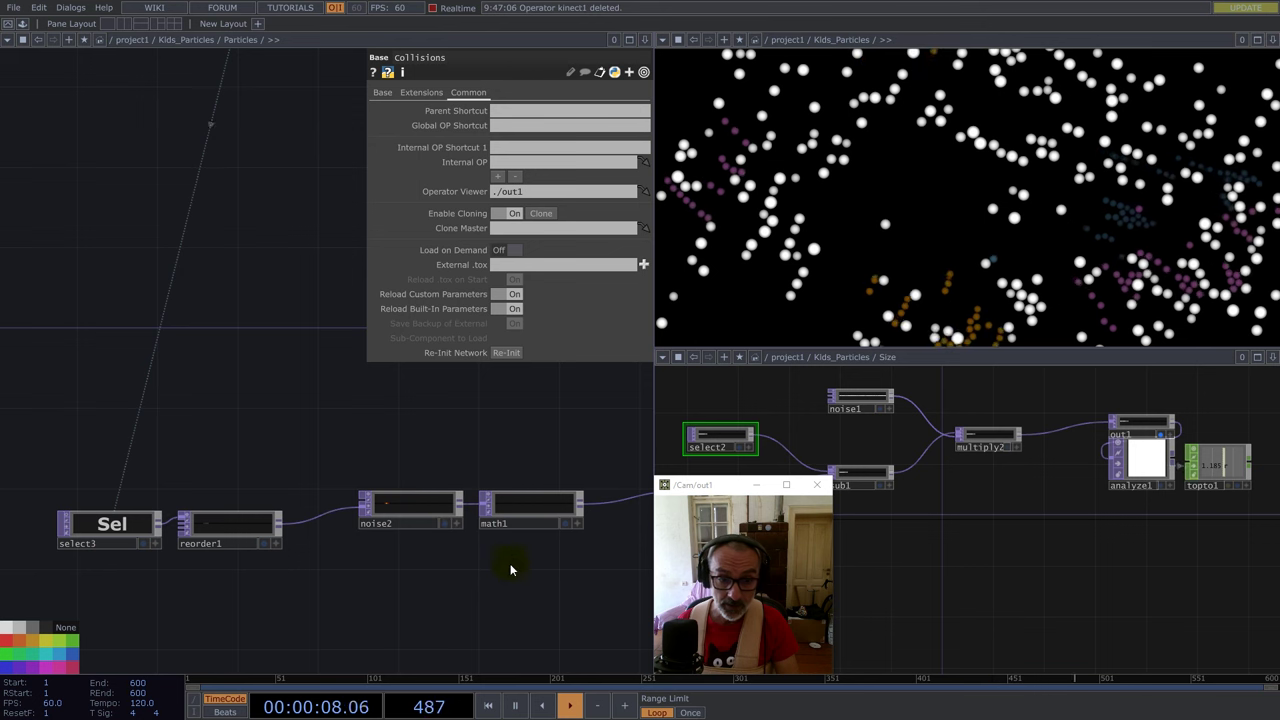
pyautogui.moveTo(510, 570); pyautogui.dragTo(363, 577)
pyautogui.click(386, 523)
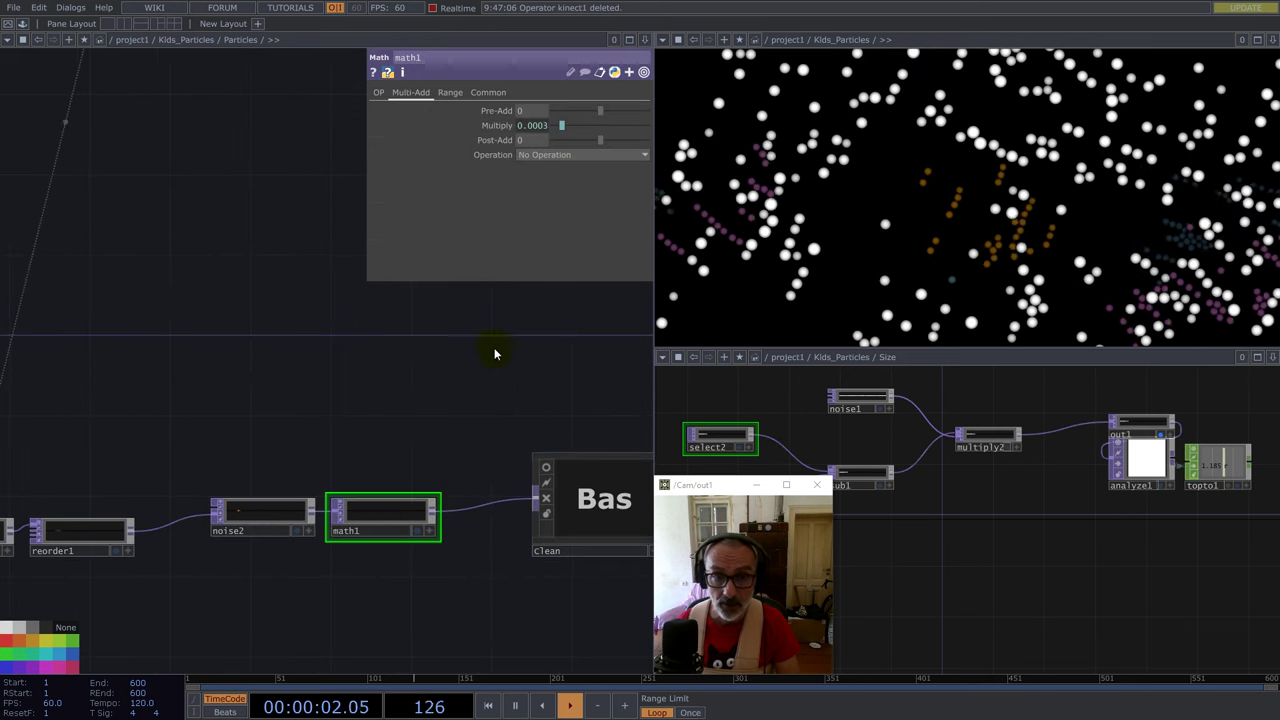
pyautogui.click(498, 125)
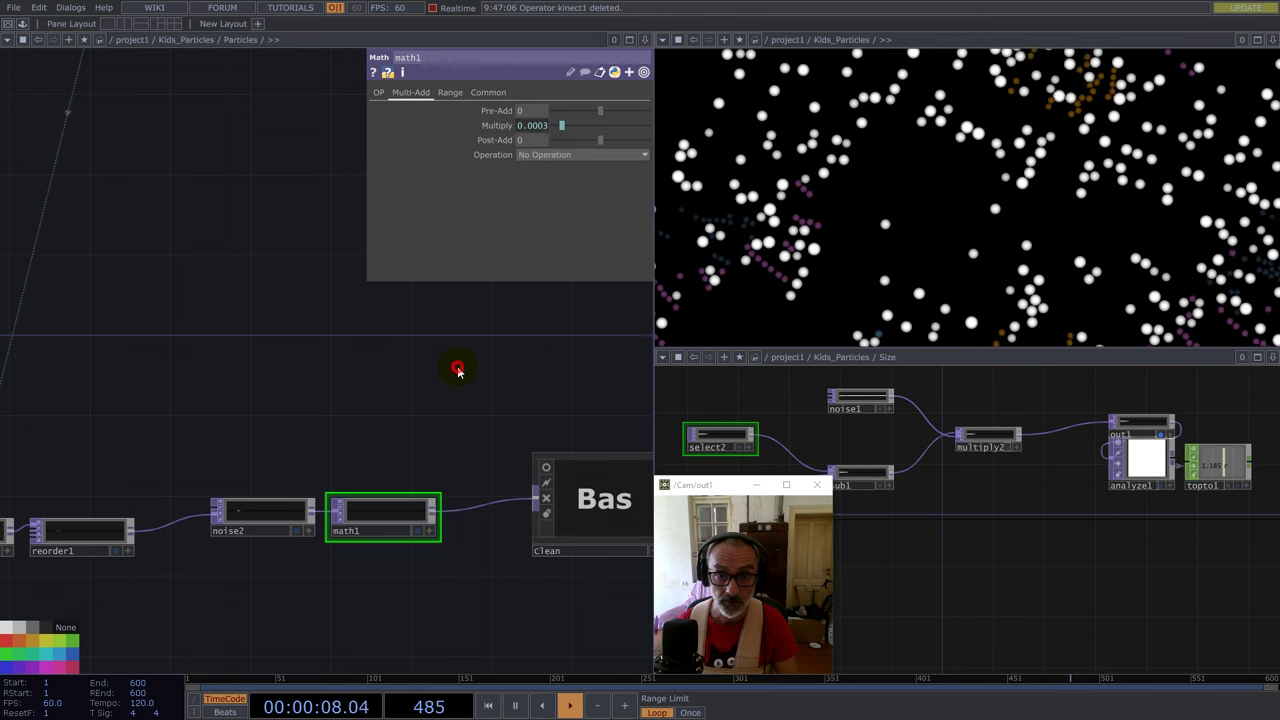
# Look inside the Clean component, and return to the Particles network to examine the noise2 output.
pyautogui.scroll(-3, 450, 466)
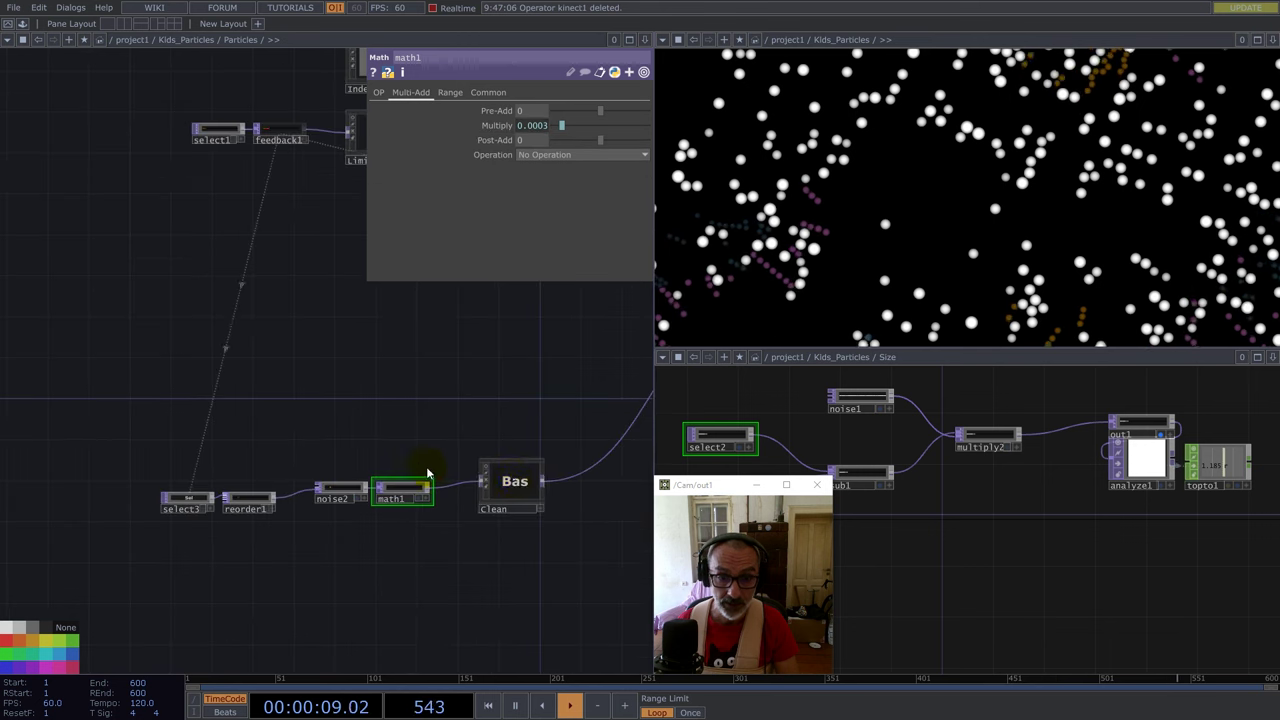
pyautogui.doubleClick(516, 484)
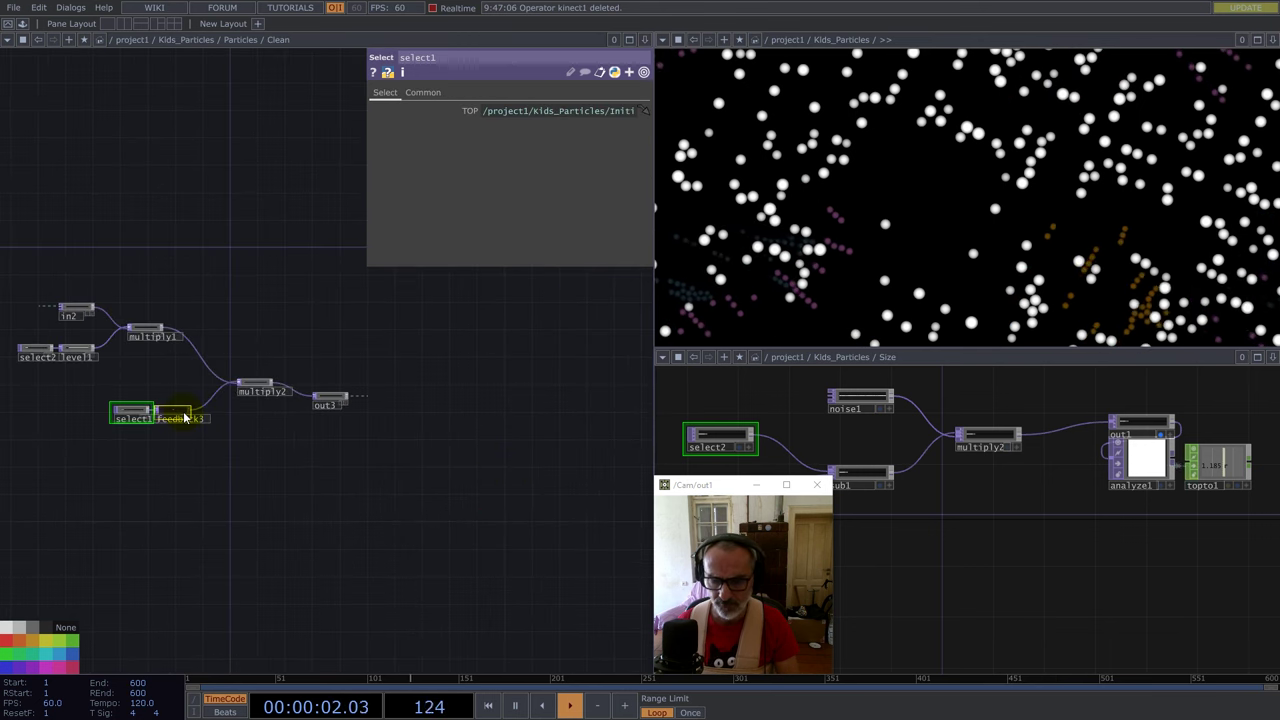
pyautogui.scroll(-5, 277, 444)
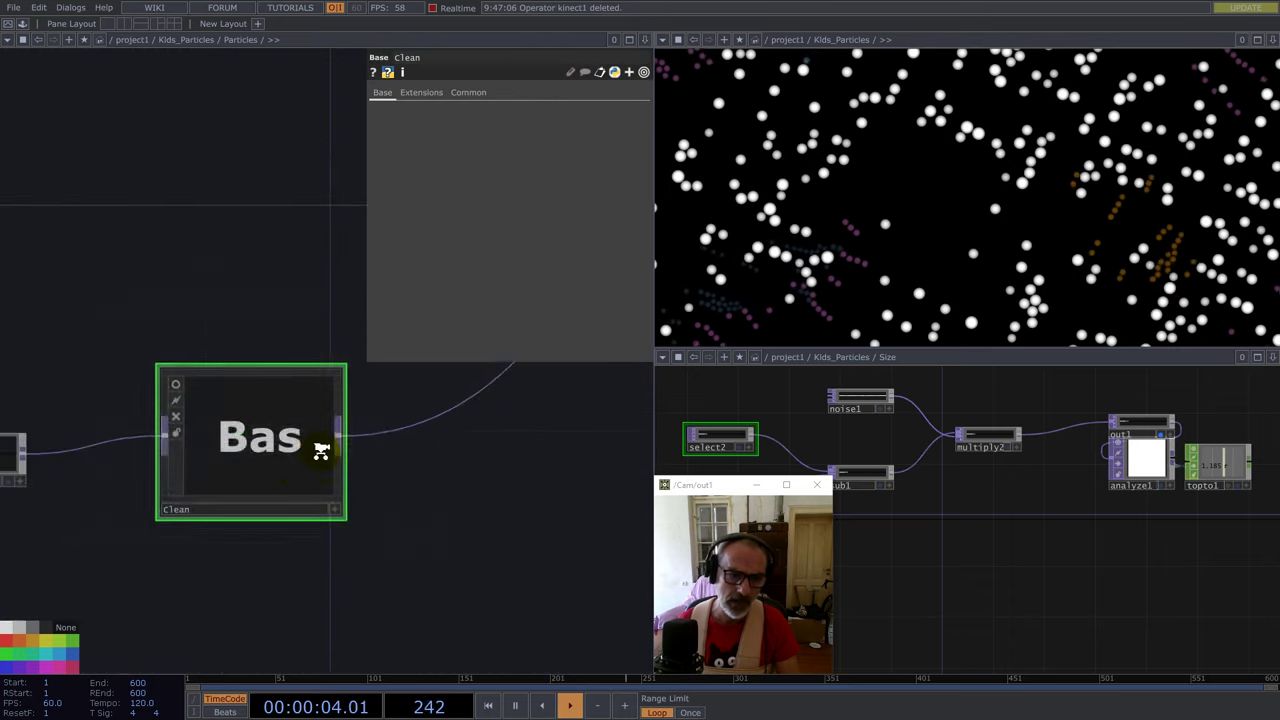
pyautogui.scroll(6, 190, 477)
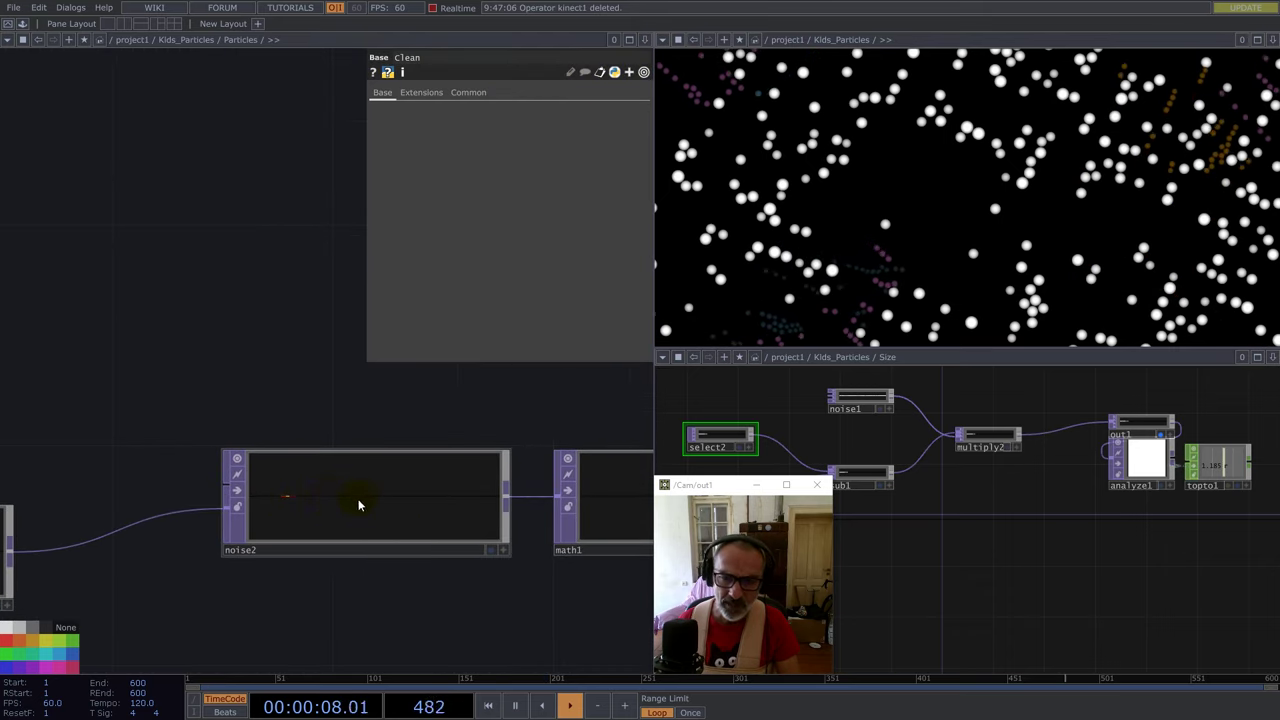
pyautogui.scroll(-5, 312, 496)
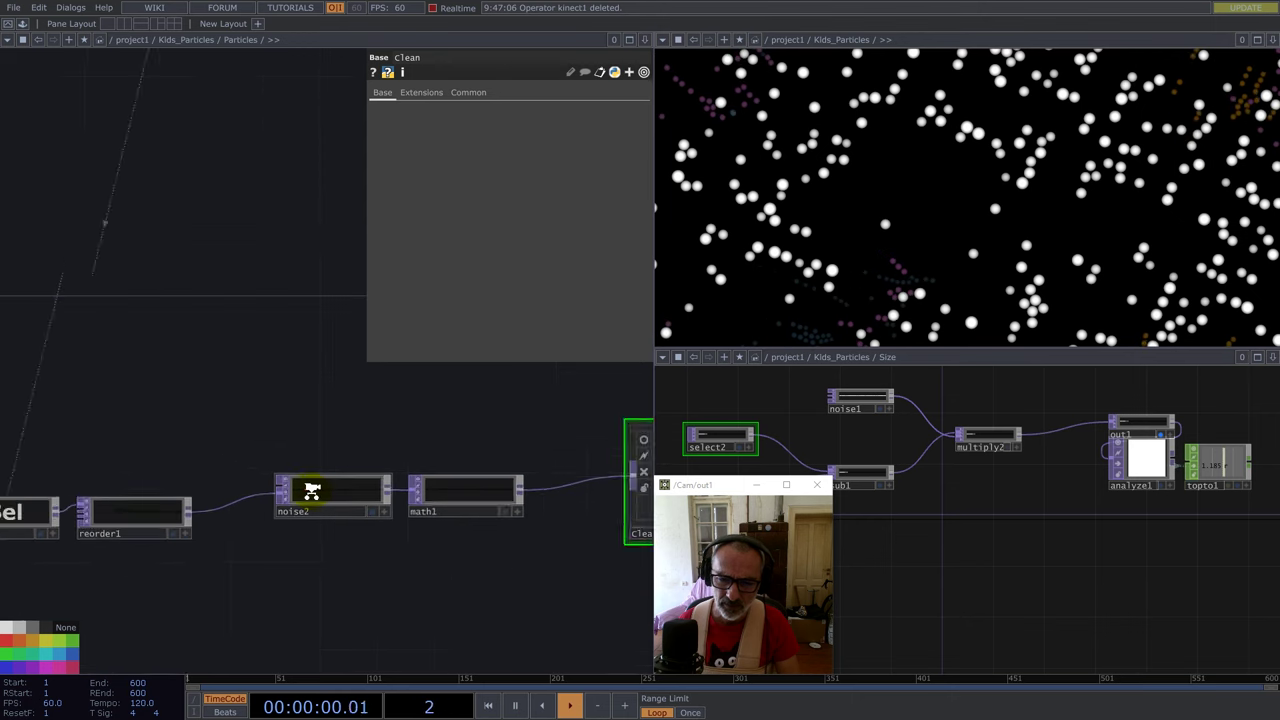
pyautogui.moveTo(539, 566); pyautogui.dragTo(437, 557)
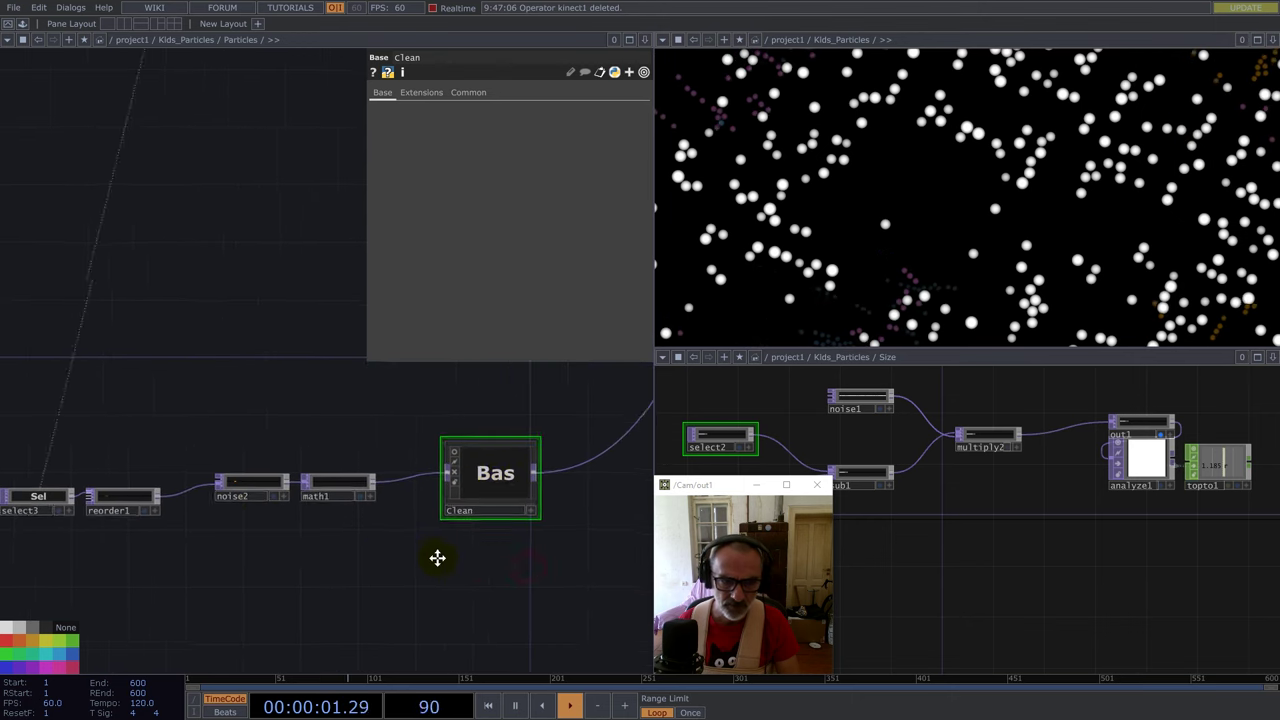
# Open the Clean component's network and select select2, which feeds level1, to inspect its settings.
pyautogui.doubleClick(474, 486)
pyautogui.scroll(4, 112, 410)
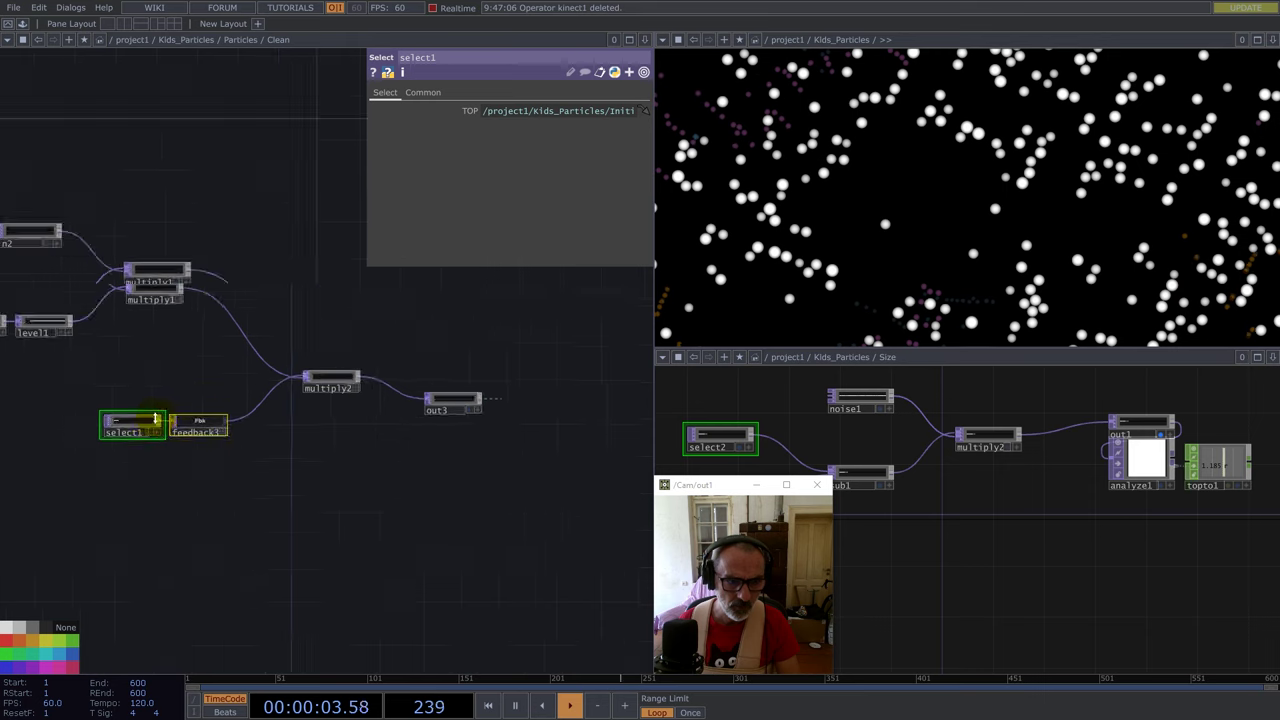
pyautogui.moveTo(296, 484); pyautogui.dragTo(451, 526)
pyautogui.scroll(-3, 449, 520)
pyautogui.scroll(5, 163, 437)
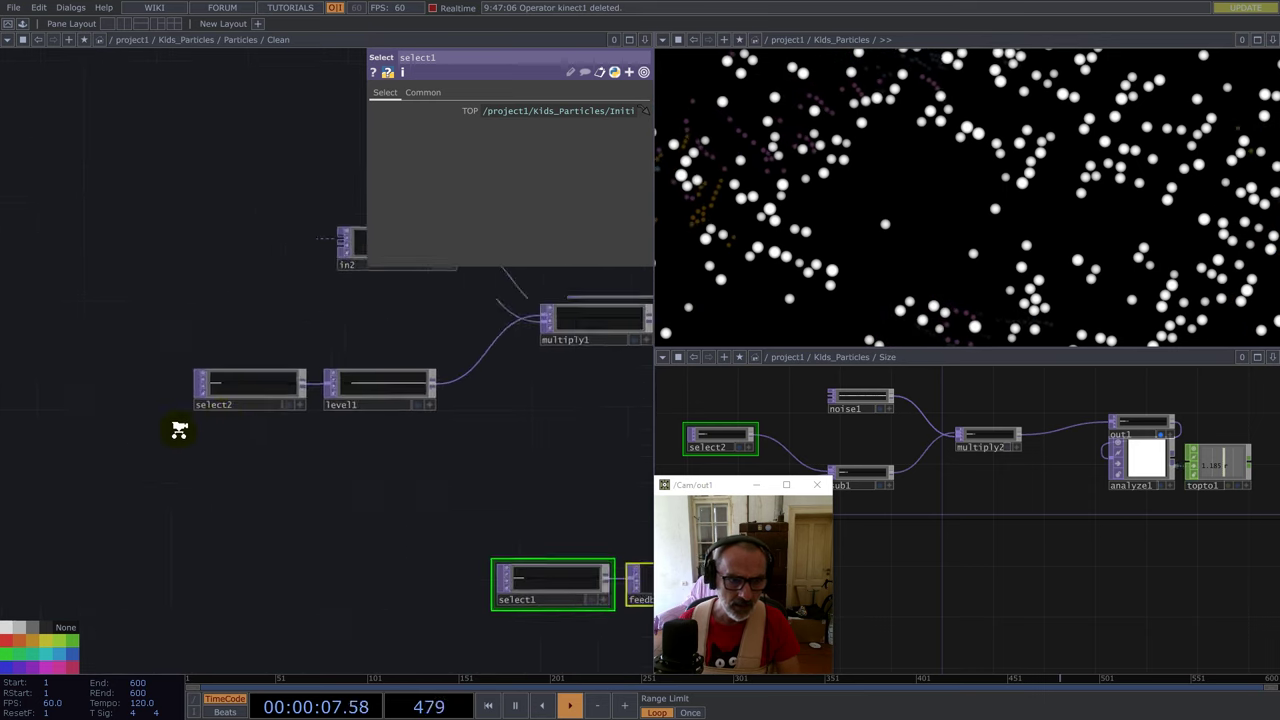
pyautogui.click(245, 372)
pyautogui.moveTo(367, 317); pyautogui.dragTo(233, 367)
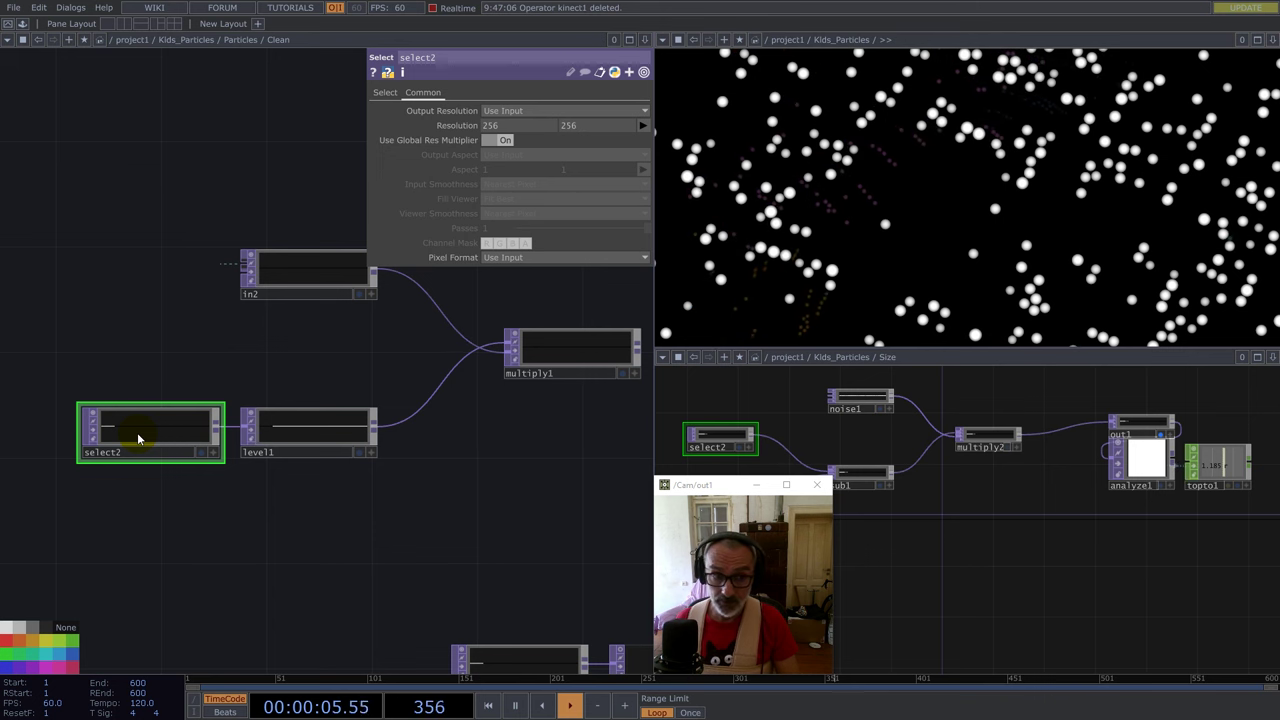
# Check level1's Range parameters inside Clean and return to the Particles network around add1 and comp1.
pyautogui.click(286, 428)
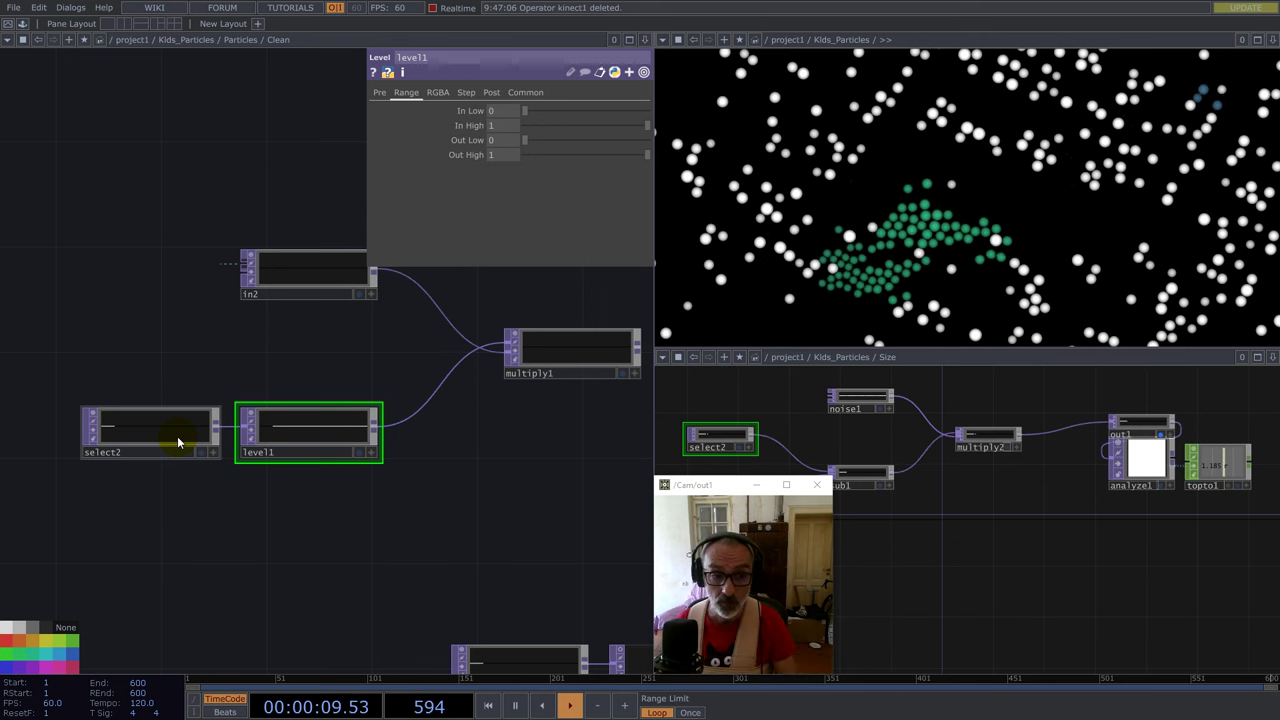
pyautogui.scroll(-4, 199, 383)
pyautogui.scroll(-8, 199, 383)
pyautogui.moveTo(303, 450); pyautogui.dragTo(220, 569)
pyautogui.scroll(6, 263, 420)
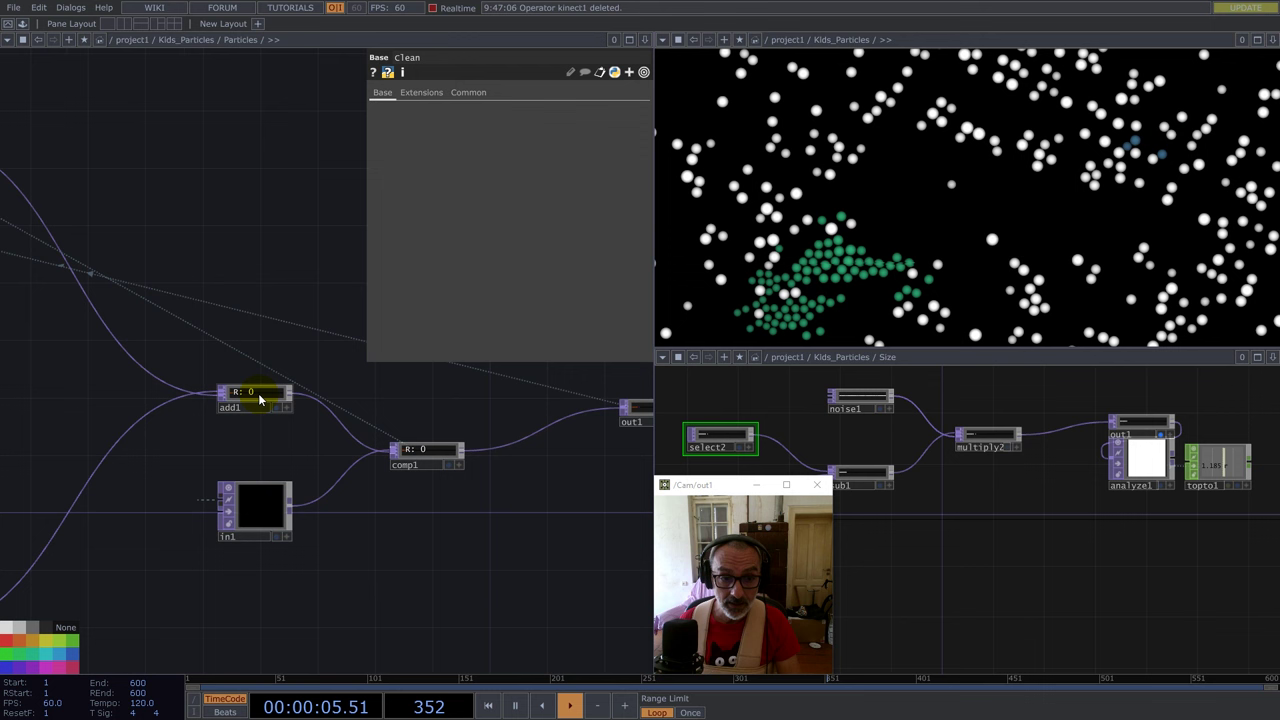
# Inspect comp1's Composite and Transform parameters and expand the expression driving its Translate value.
pyautogui.click(421, 459)
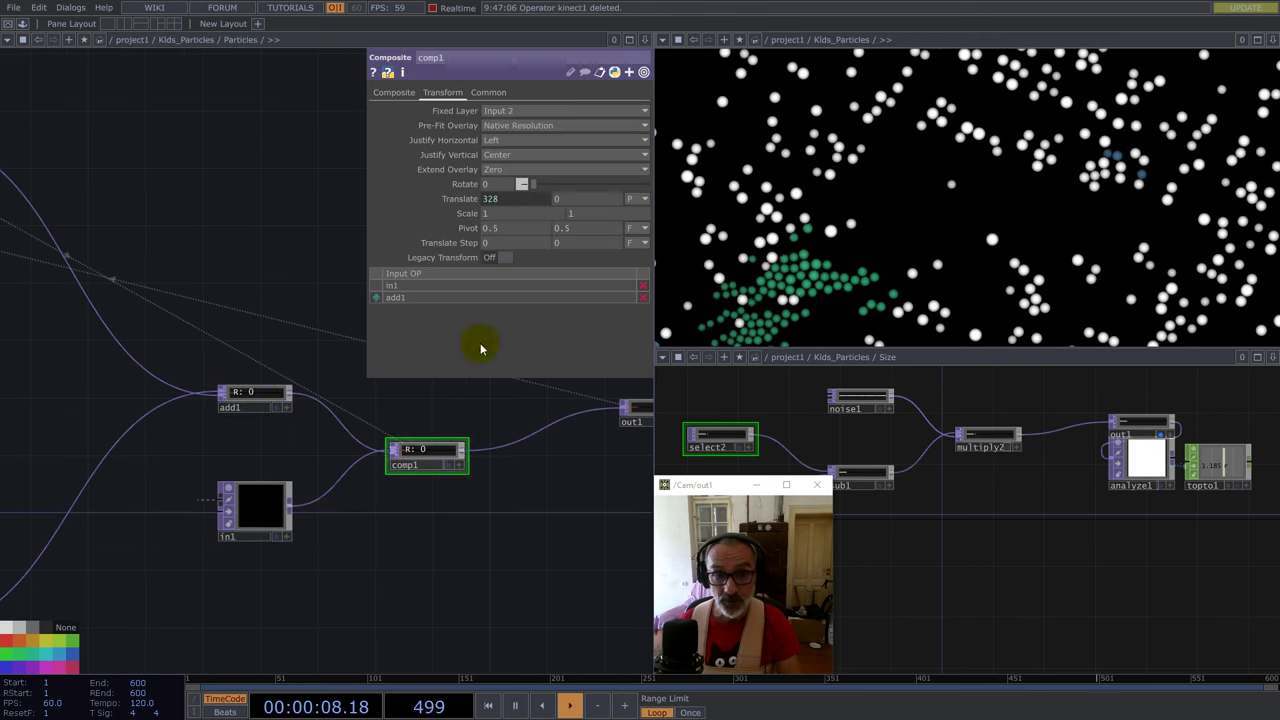
pyautogui.click(393, 91)
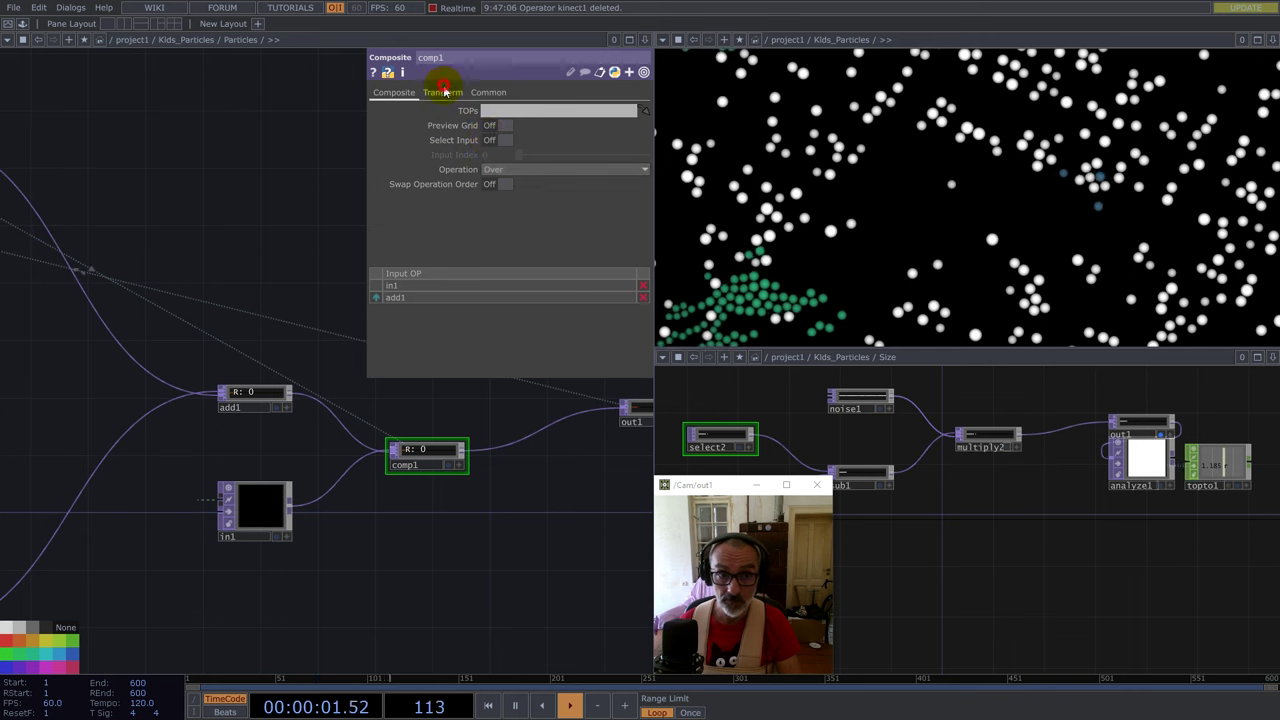
pyautogui.click(445, 91)
pyautogui.click(470, 198)
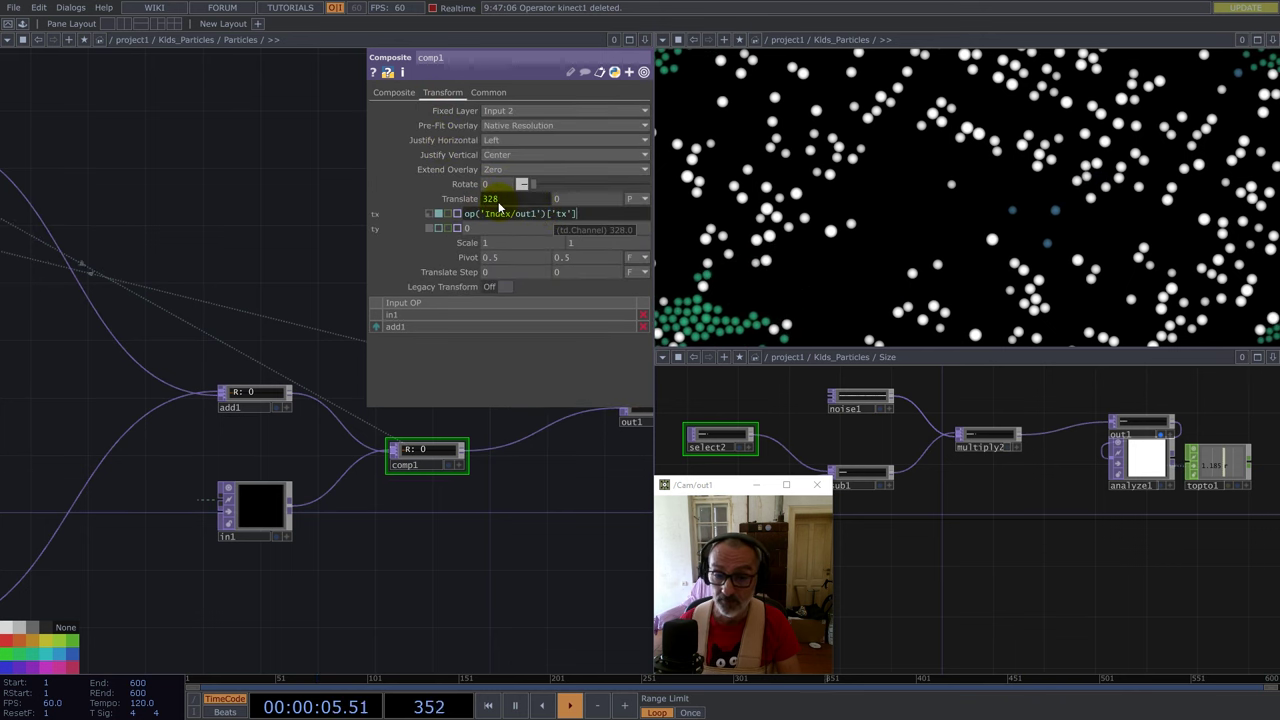
# Inspect the in1 input feeding comp1 and examine comp1's output strip while testing particles in the viewer.
pyautogui.click(253, 515)
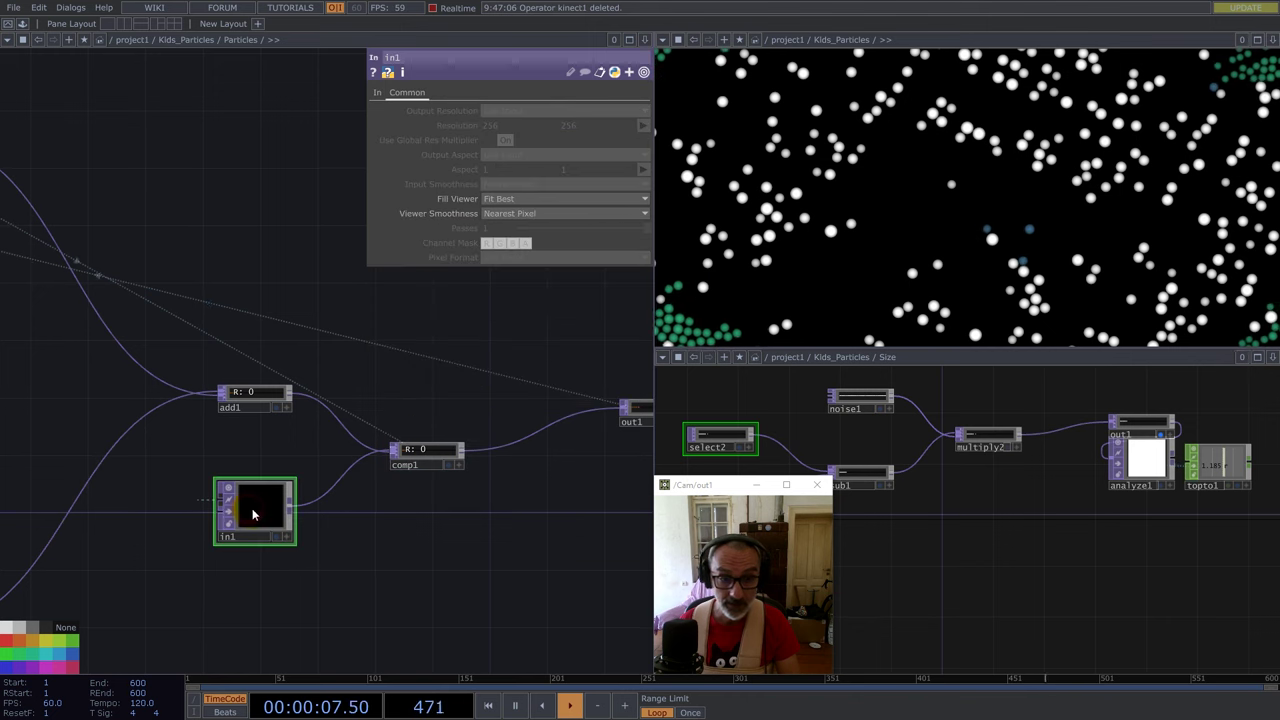
pyautogui.scroll(-10, 253, 515)
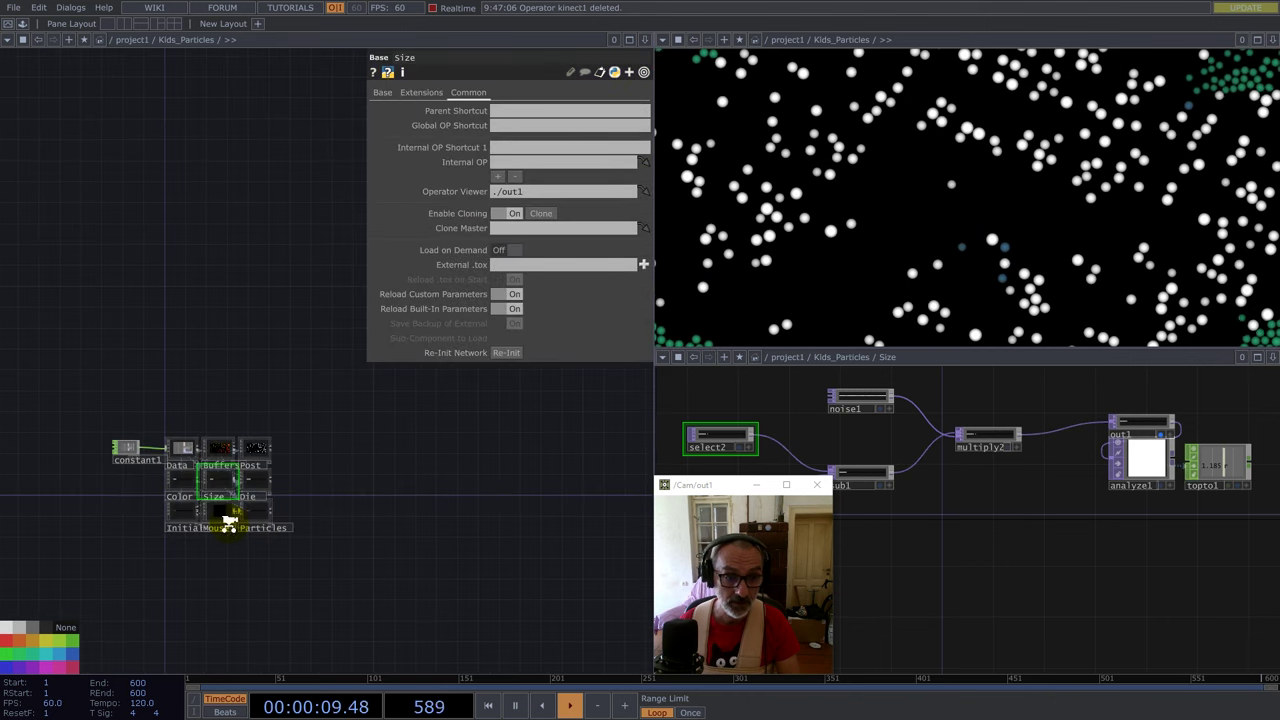
pyautogui.scroll(10, 228, 528)
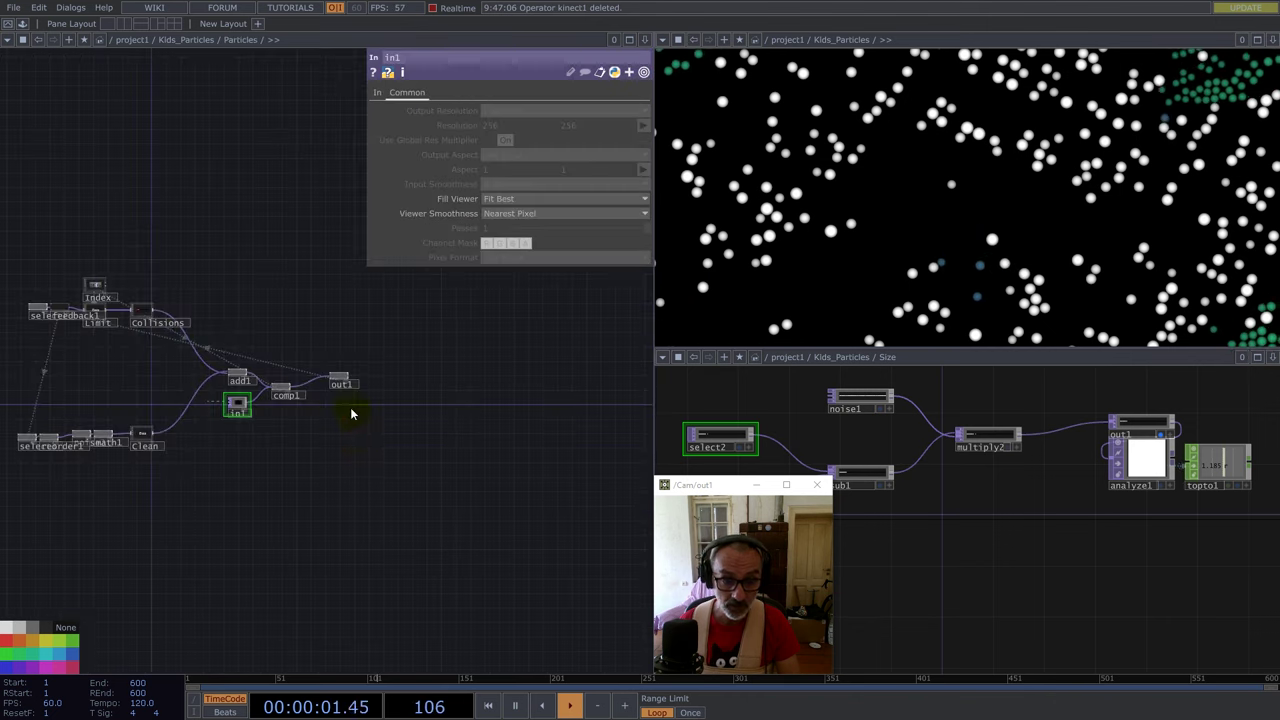
pyautogui.scroll(8, 286, 391)
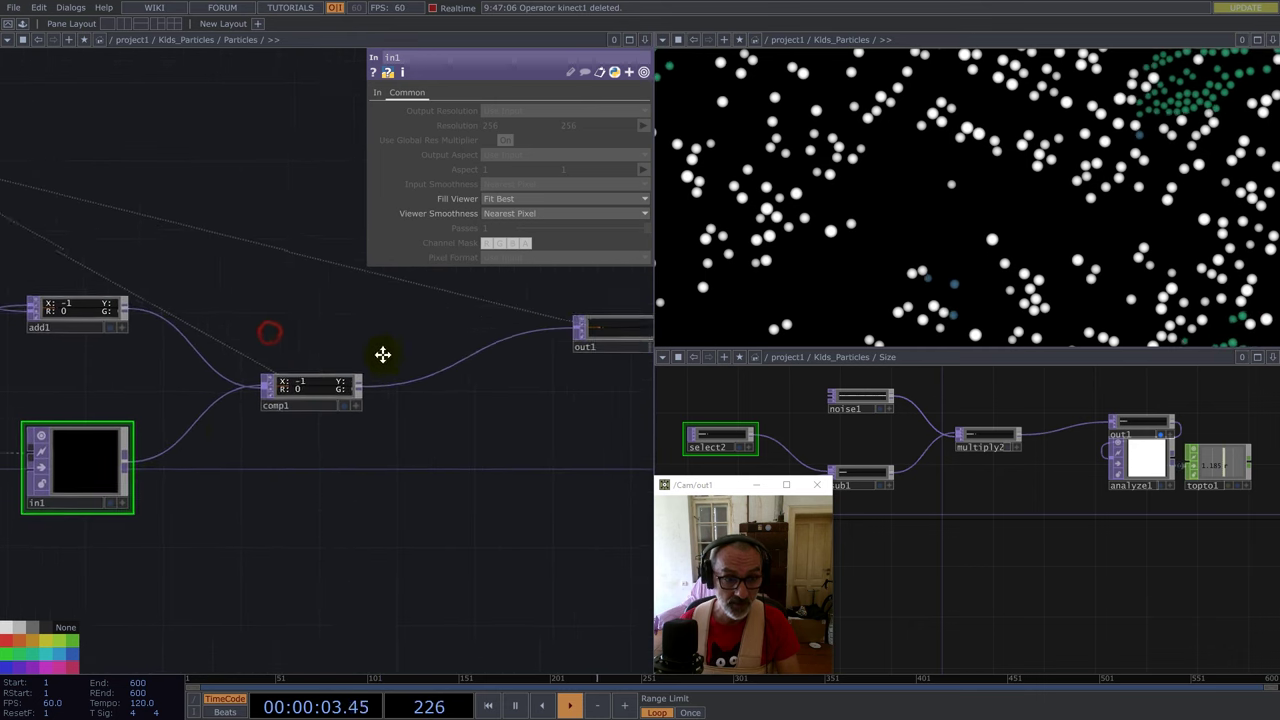
pyautogui.moveTo(379, 352); pyautogui.dragTo(497, 381)
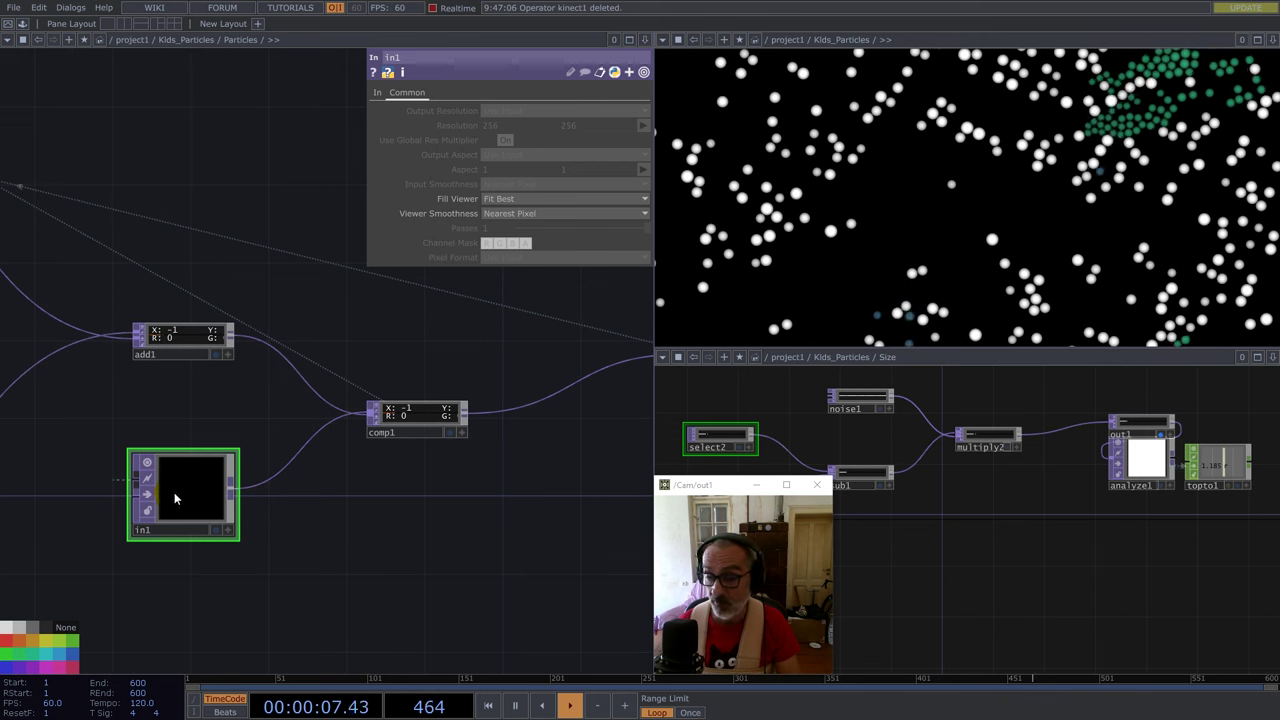
pyautogui.scroll(5, 410, 410)
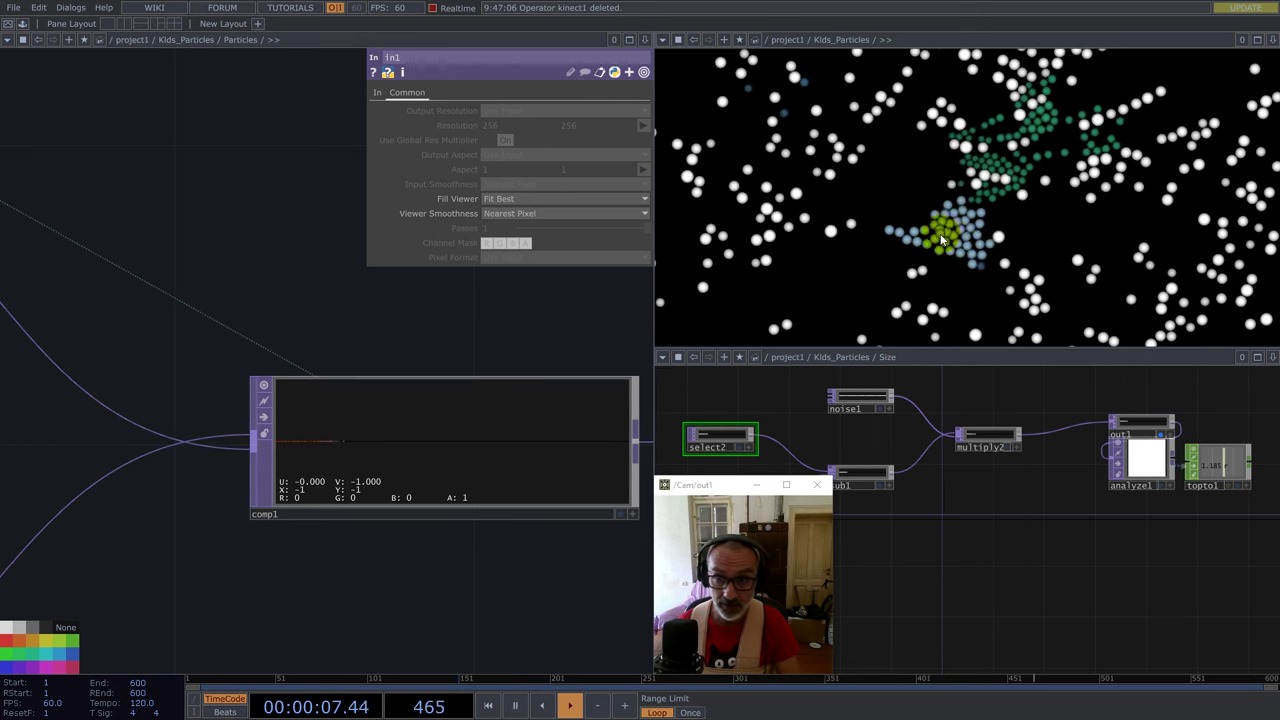
pyautogui.scroll(5, 310, 437)
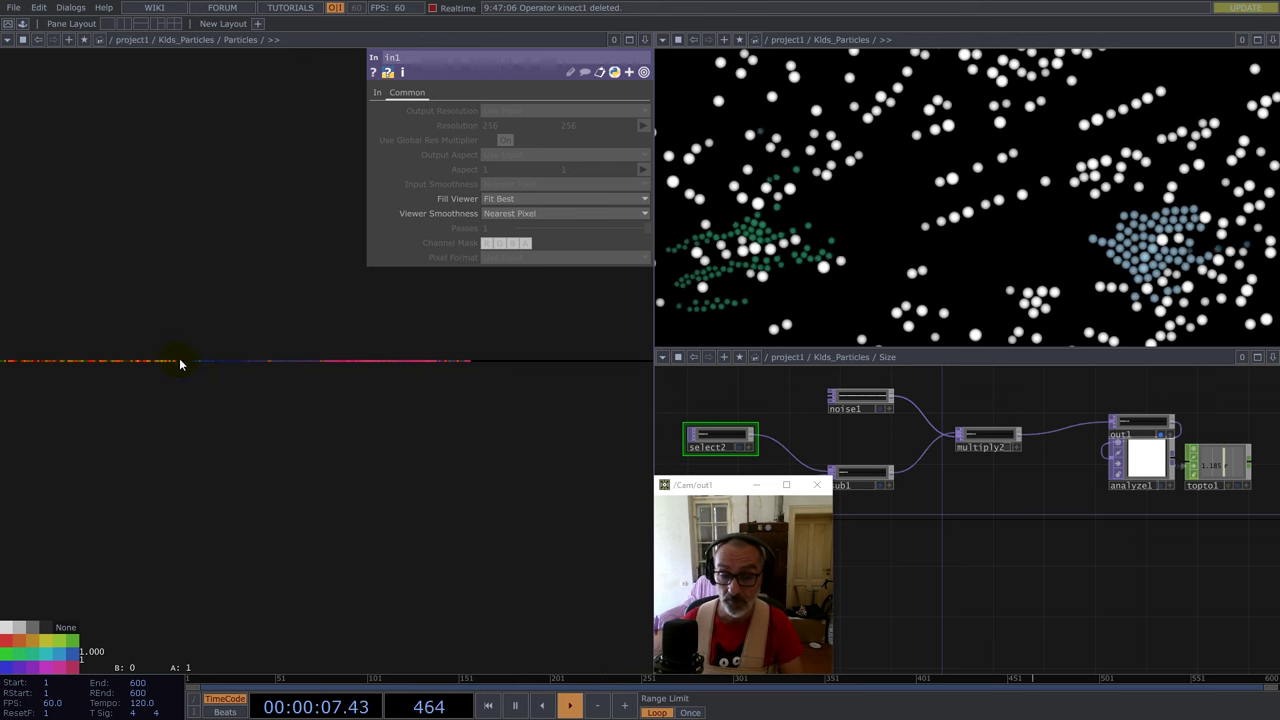
# Find the Index component in the Particles network and shift it slightly away from Limit.
pyautogui.scroll(-10, 214, 343)
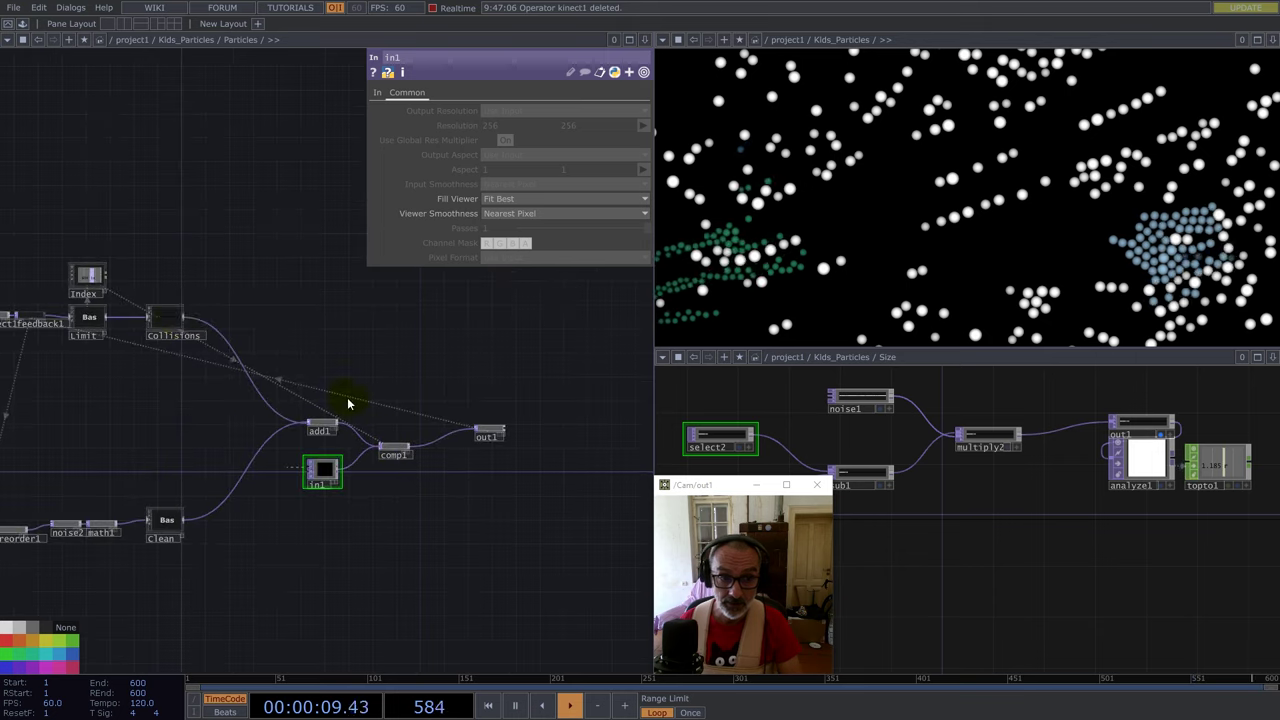
pyautogui.scroll(8, 63, 251)
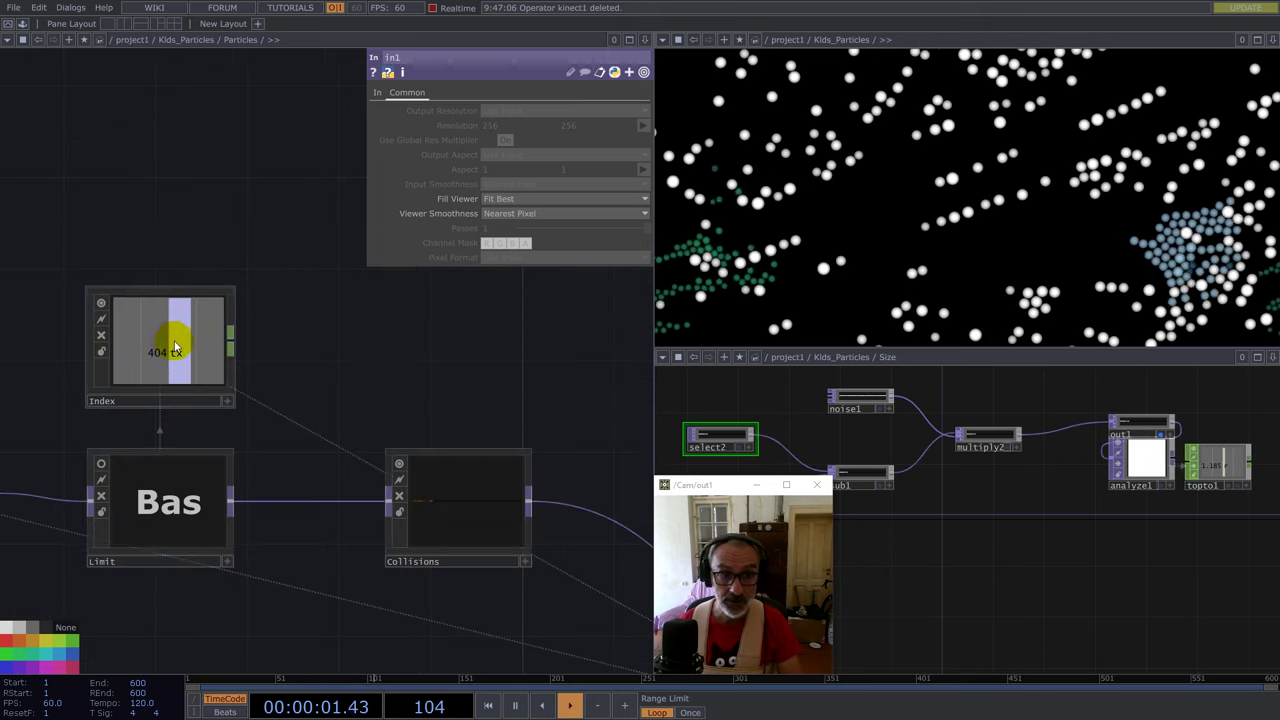
pyautogui.moveTo(270, 337); pyautogui.dragTo(471, 366)
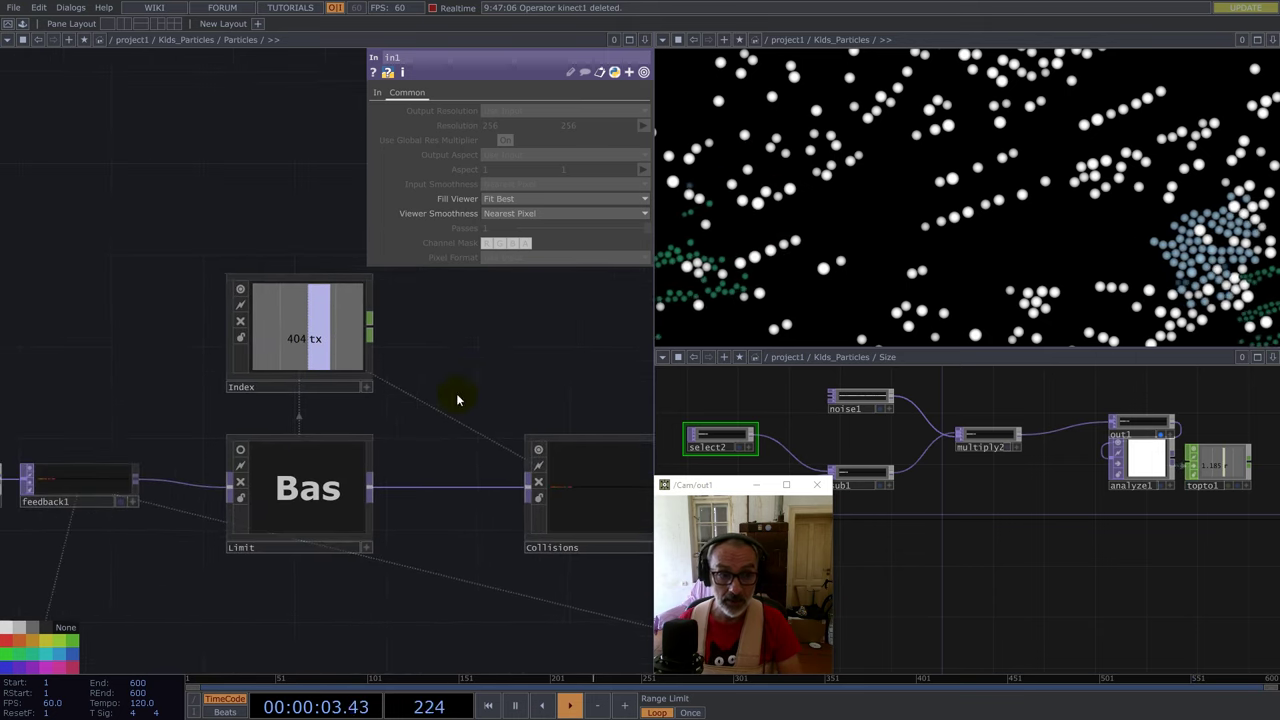
pyautogui.click(290, 346)
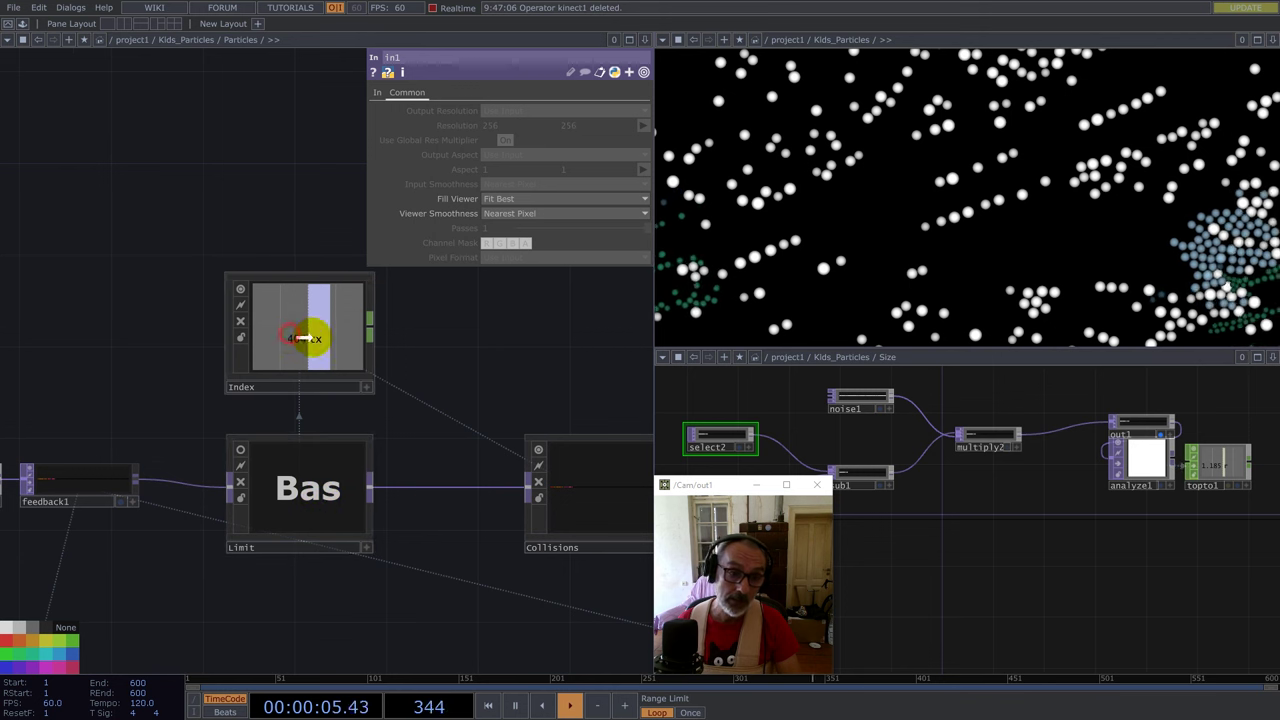
pyautogui.moveTo(303, 338); pyautogui.dragTo(328, 317)
# Look inside the Limit component at its limit and feedback operators, and return to the Particles network.
pyautogui.click(343, 488)
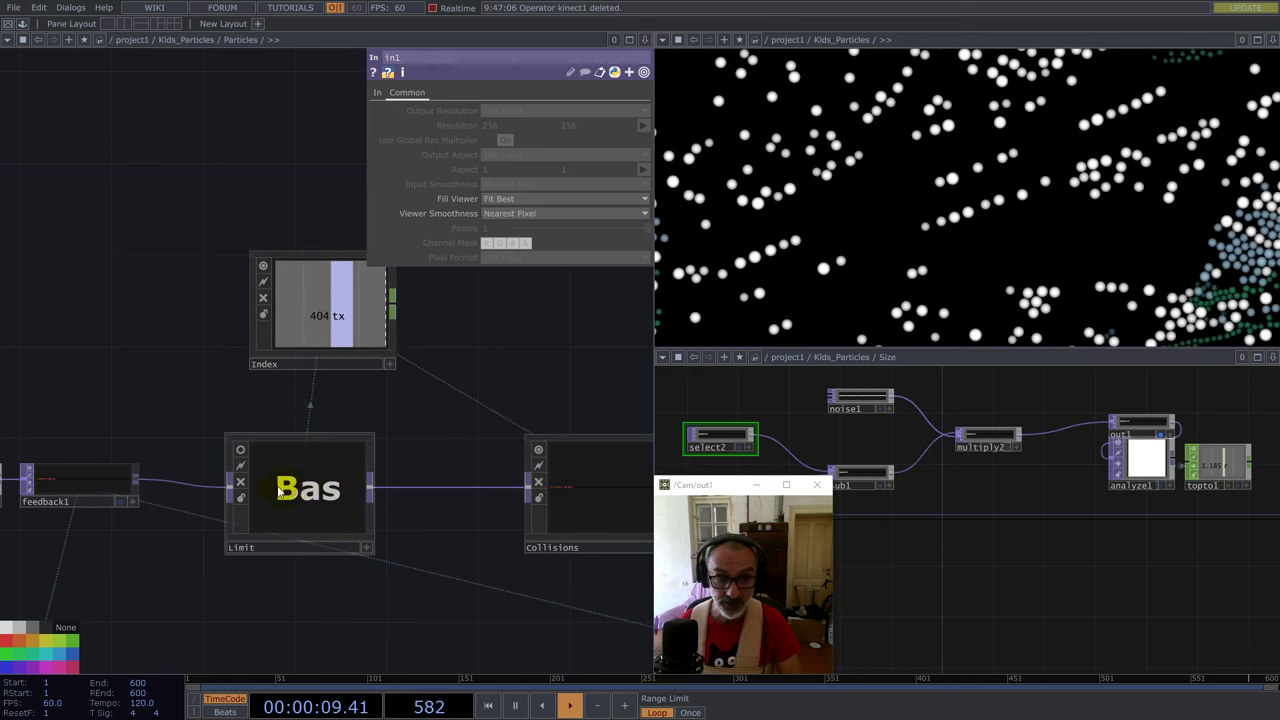
pyautogui.click(69, 483)
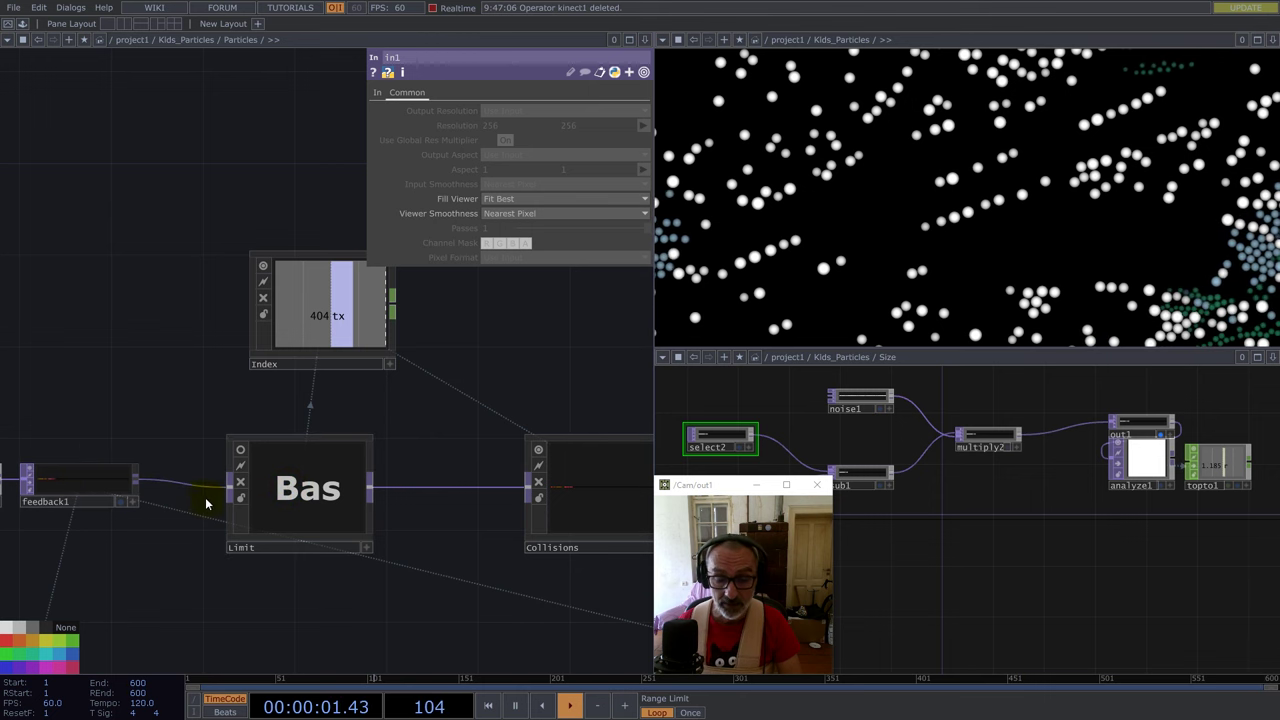
pyautogui.click(286, 491)
pyautogui.press('i')
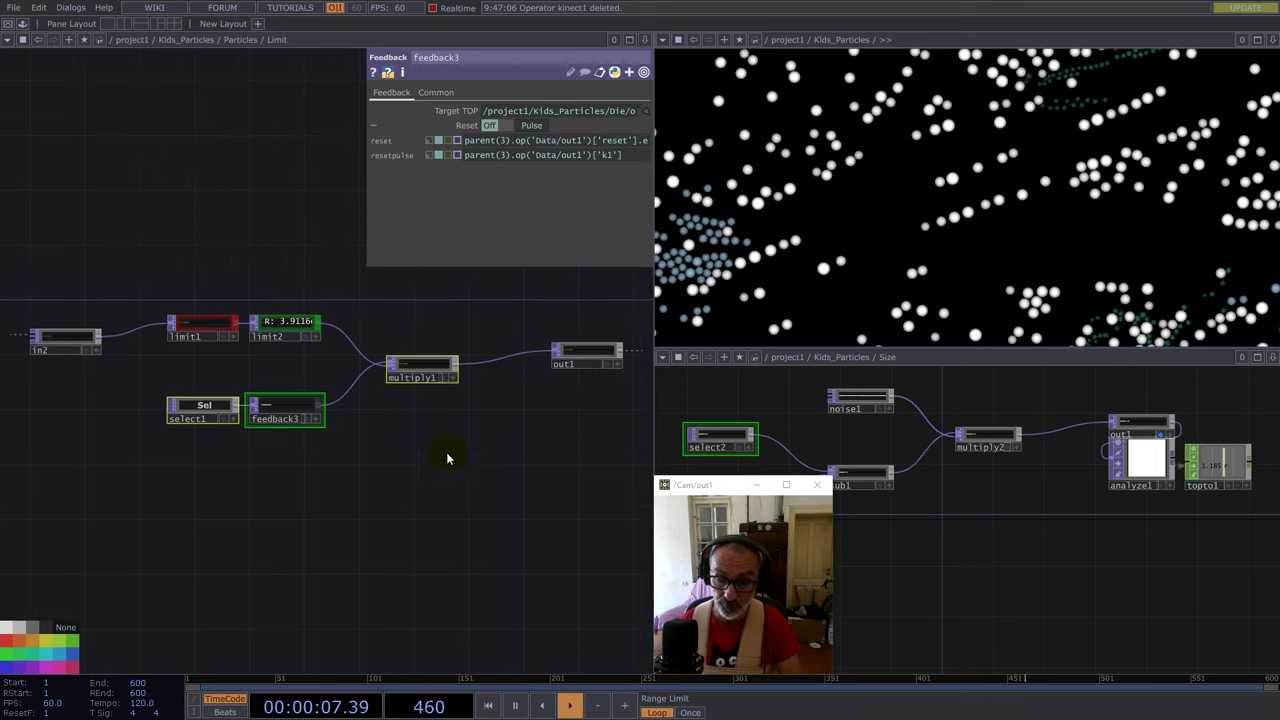
pyautogui.press('u')
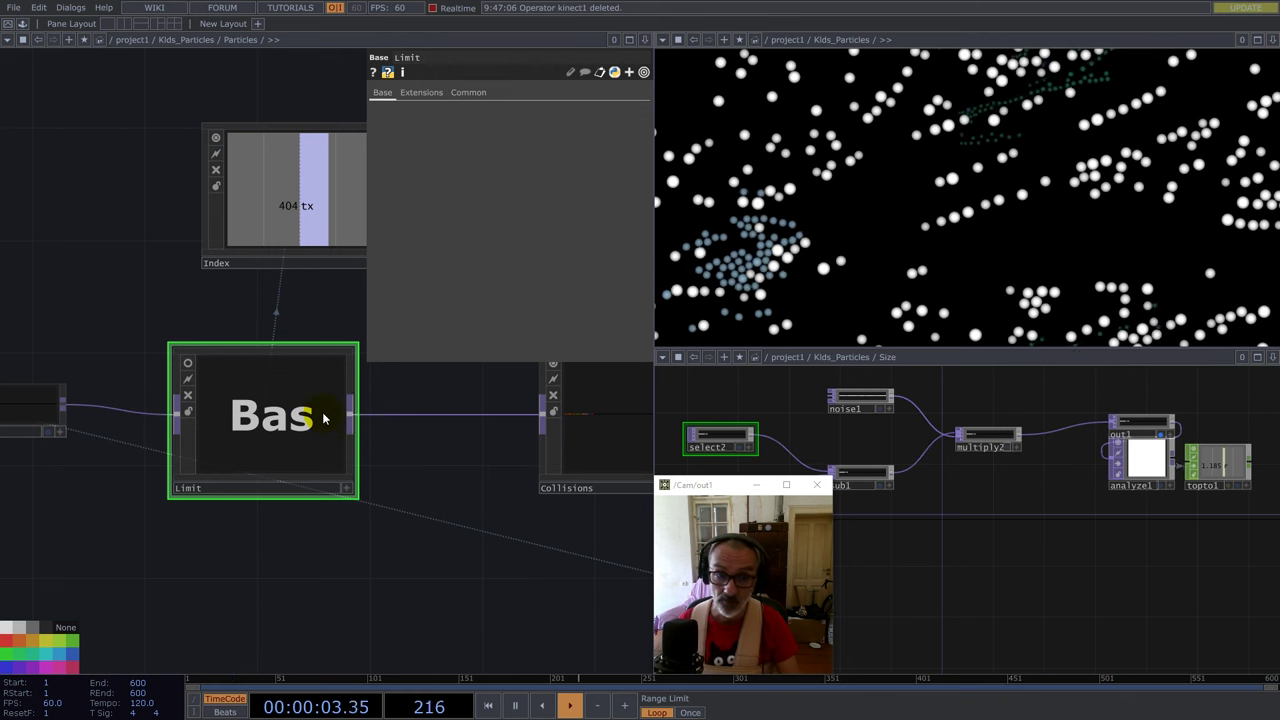
# Open the Index component's network and examine the chain from select1 through 0_1 and level2.
pyautogui.click(259, 222)
pyautogui.doubleClick(259, 222)
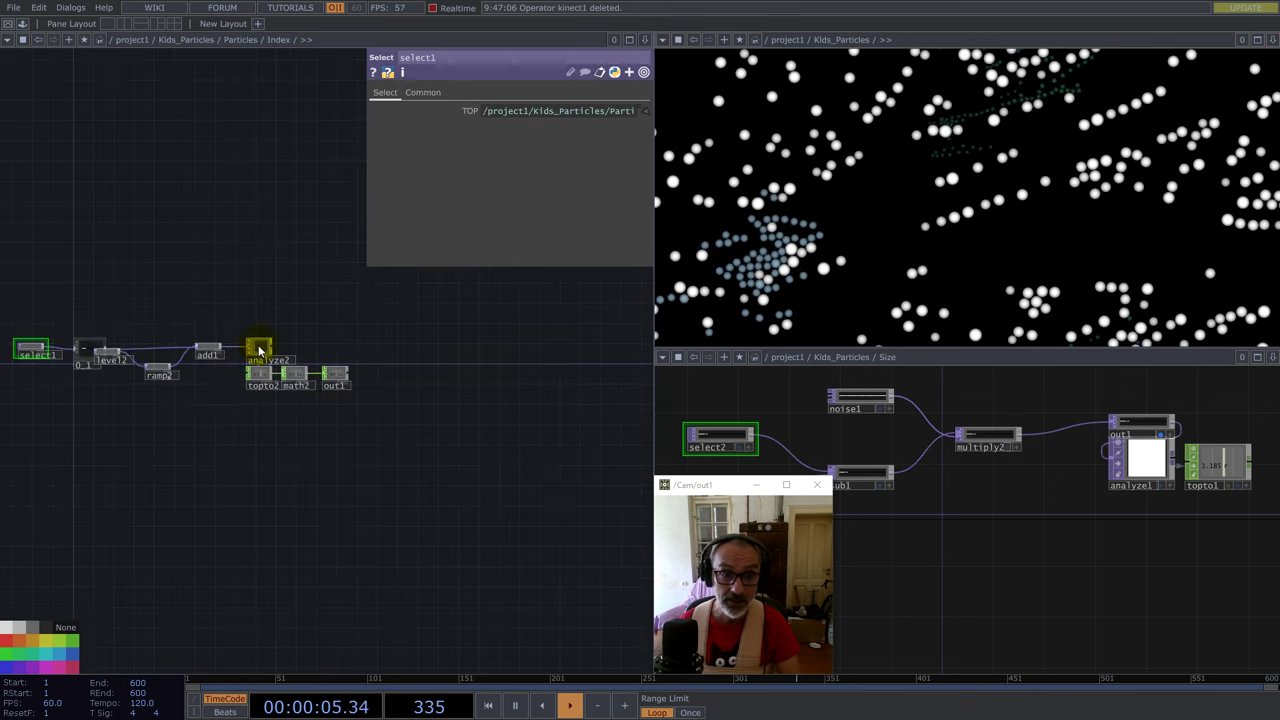
pyautogui.moveTo(206, 286); pyautogui.dragTo(395, 376)
pyautogui.scroll(5, 201, 445)
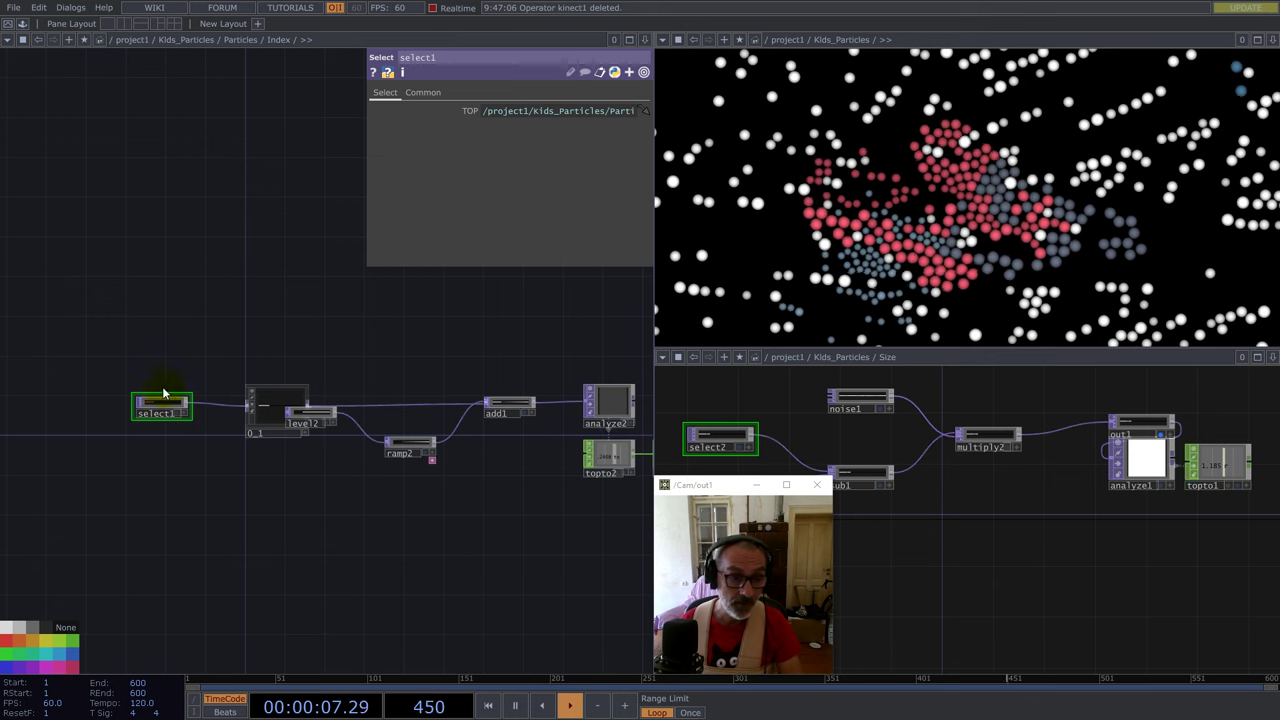
pyautogui.scroll(5, 164, 393)
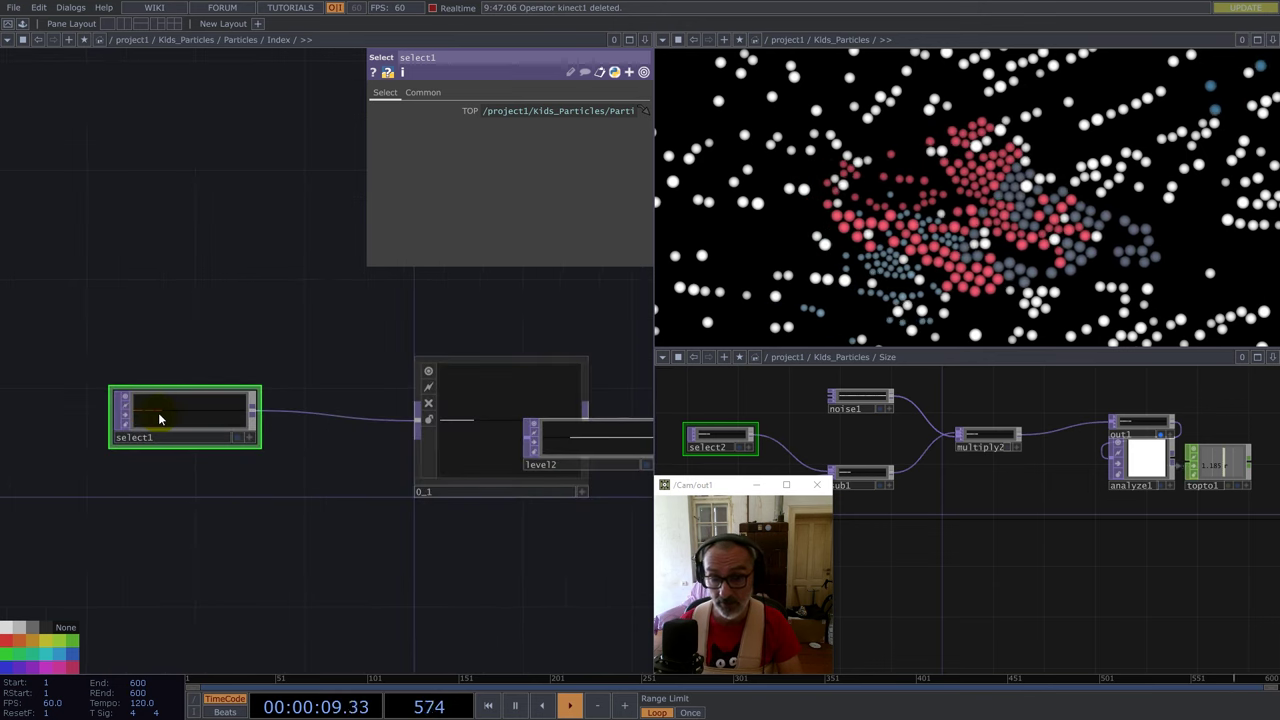
pyautogui.moveTo(201, 325); pyautogui.dragTo(174, 372)
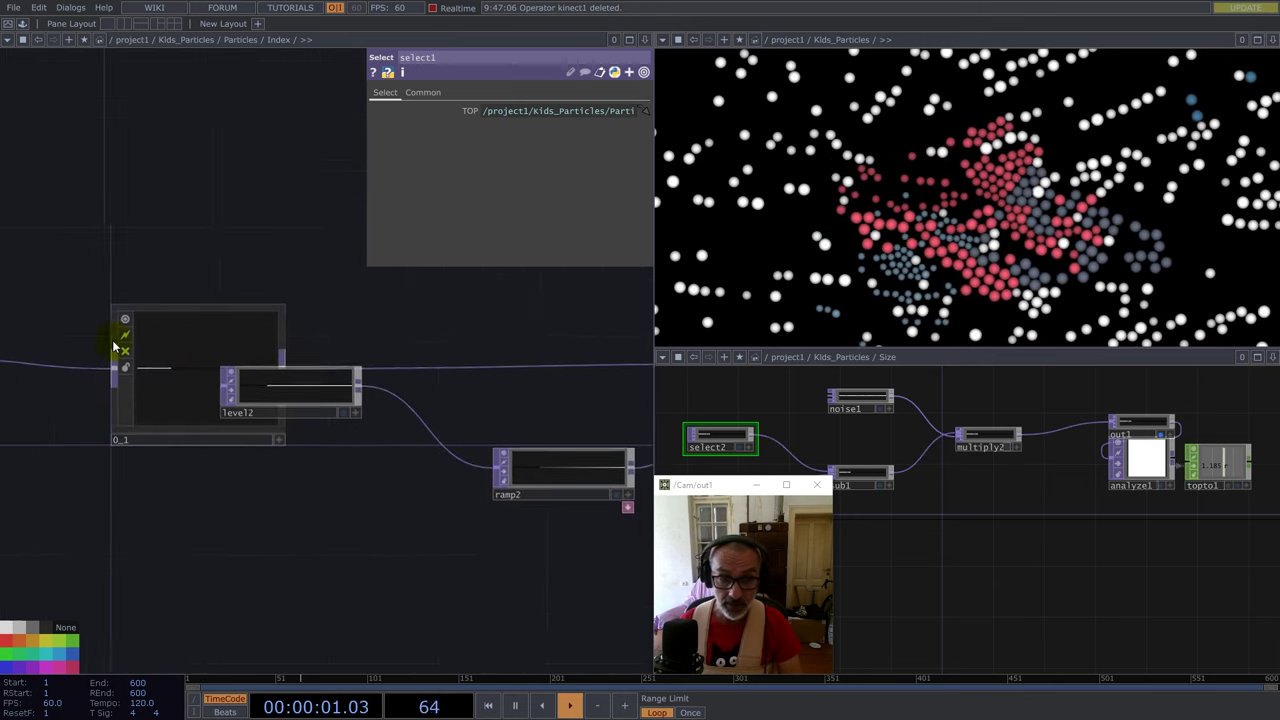
# Examine math8's OP parameters and limit1 inside the 0_1 component, and return to the Index network.
pyautogui.doubleClick(174, 370)
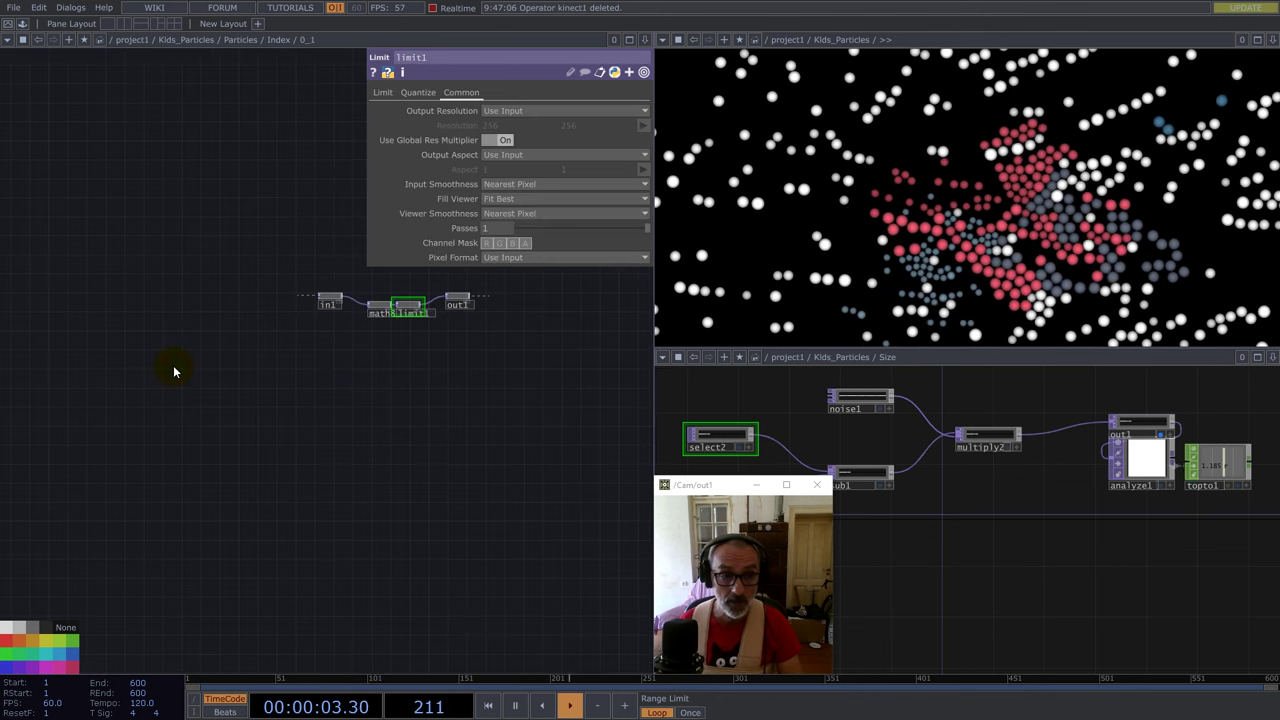
pyautogui.scroll(5, 352, 297)
pyautogui.moveTo(349, 440); pyautogui.dragTo(210, 463)
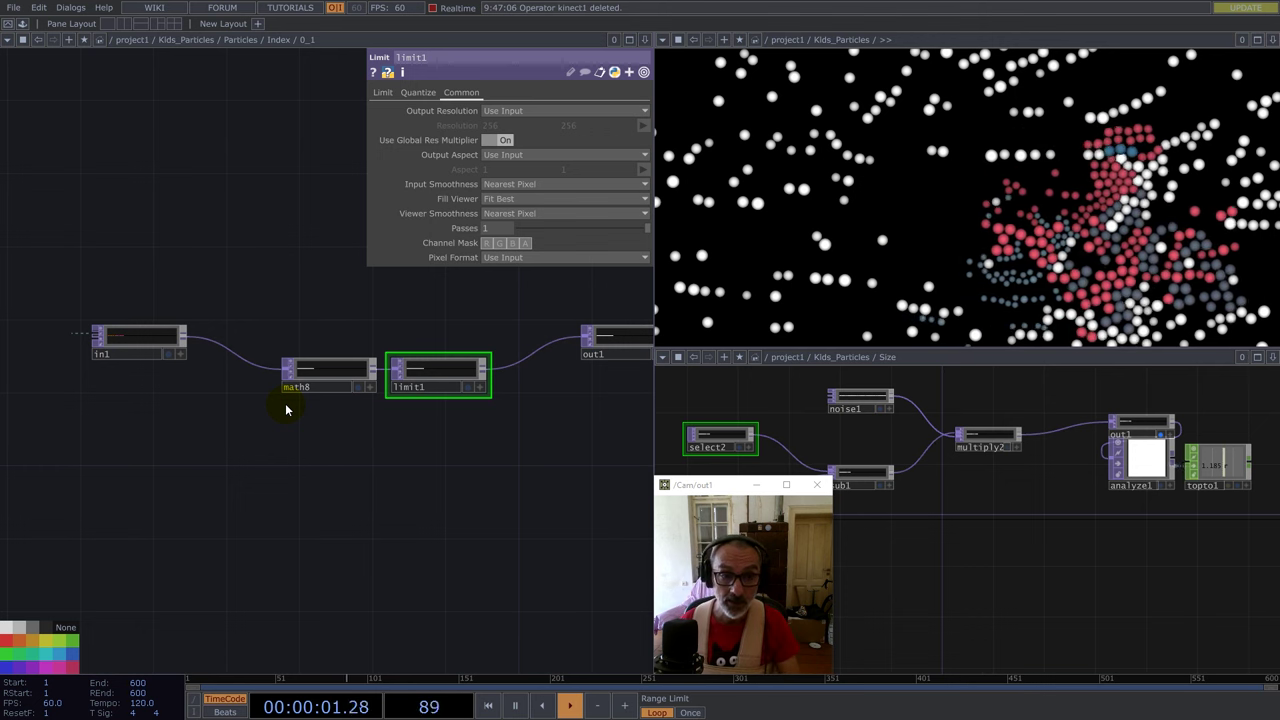
pyautogui.click(315, 362)
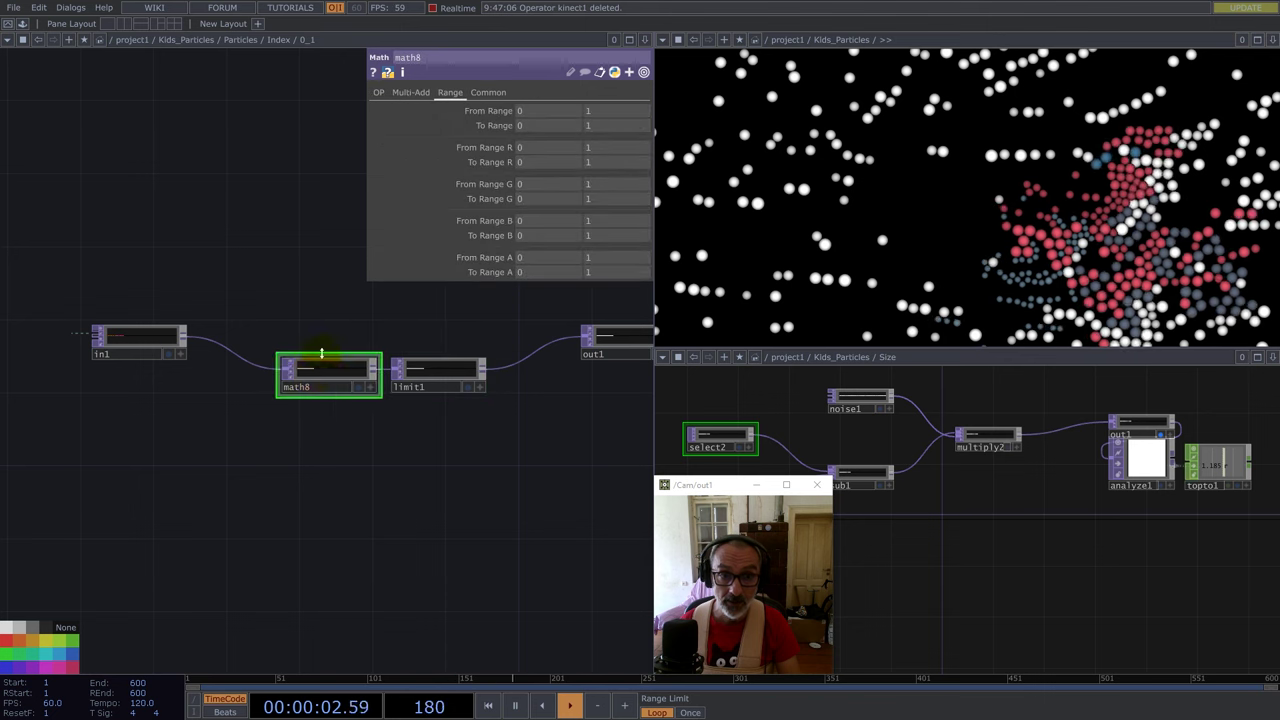
pyautogui.click(377, 93)
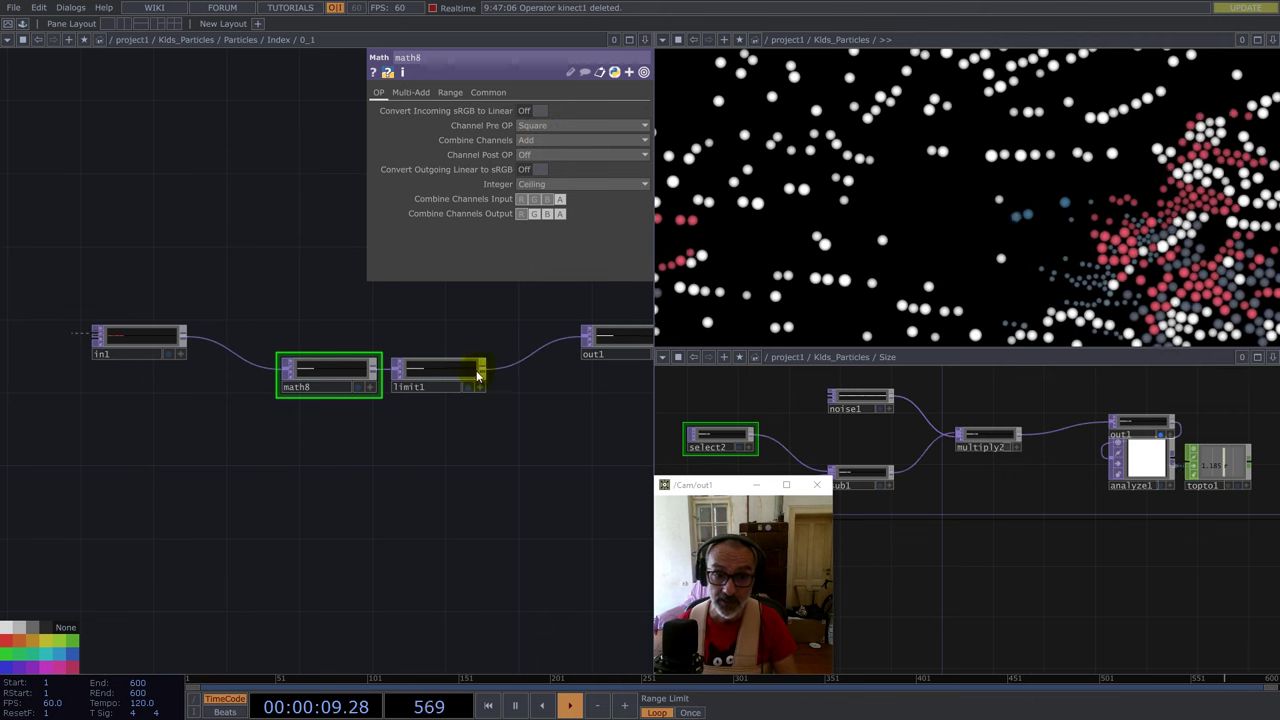
pyautogui.scroll(-6, 434, 451)
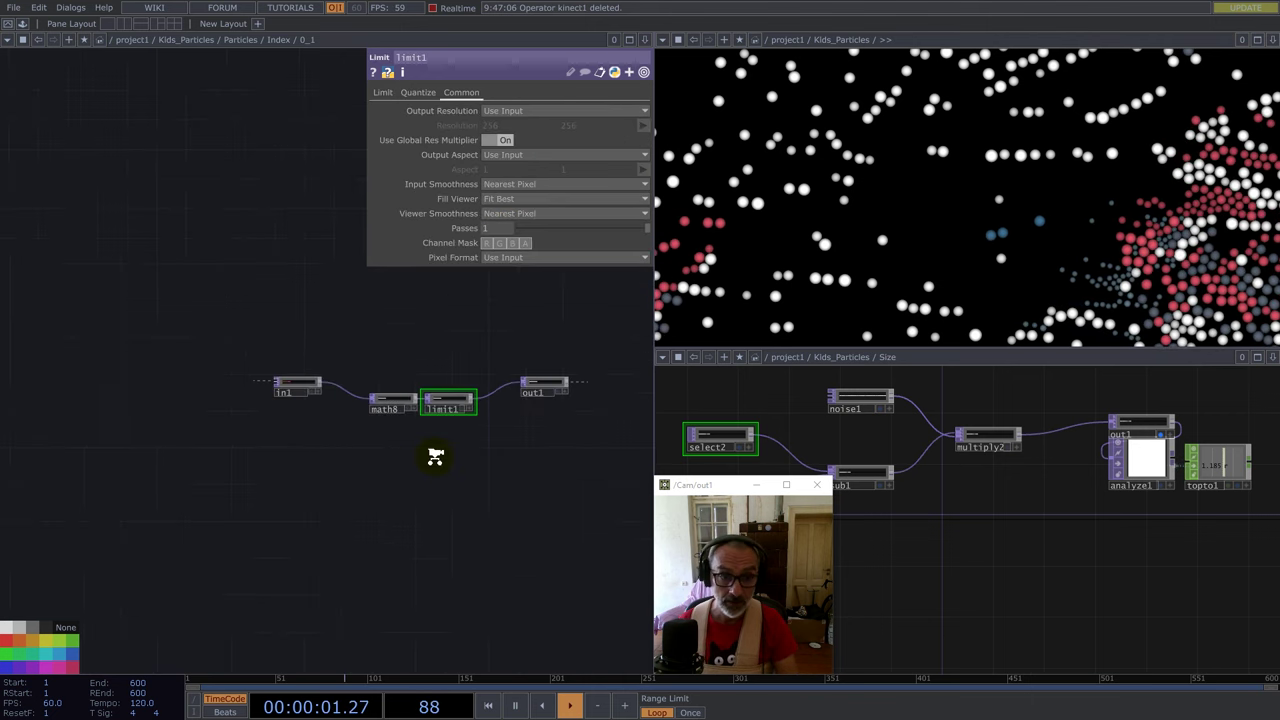
pyautogui.press('p')
# Check ramp2's Output parameters in the Index network and examine its output image up close.
pyautogui.moveTo(563, 586); pyautogui.dragTo(171, 446)
pyautogui.scroll(-2, 171, 446)
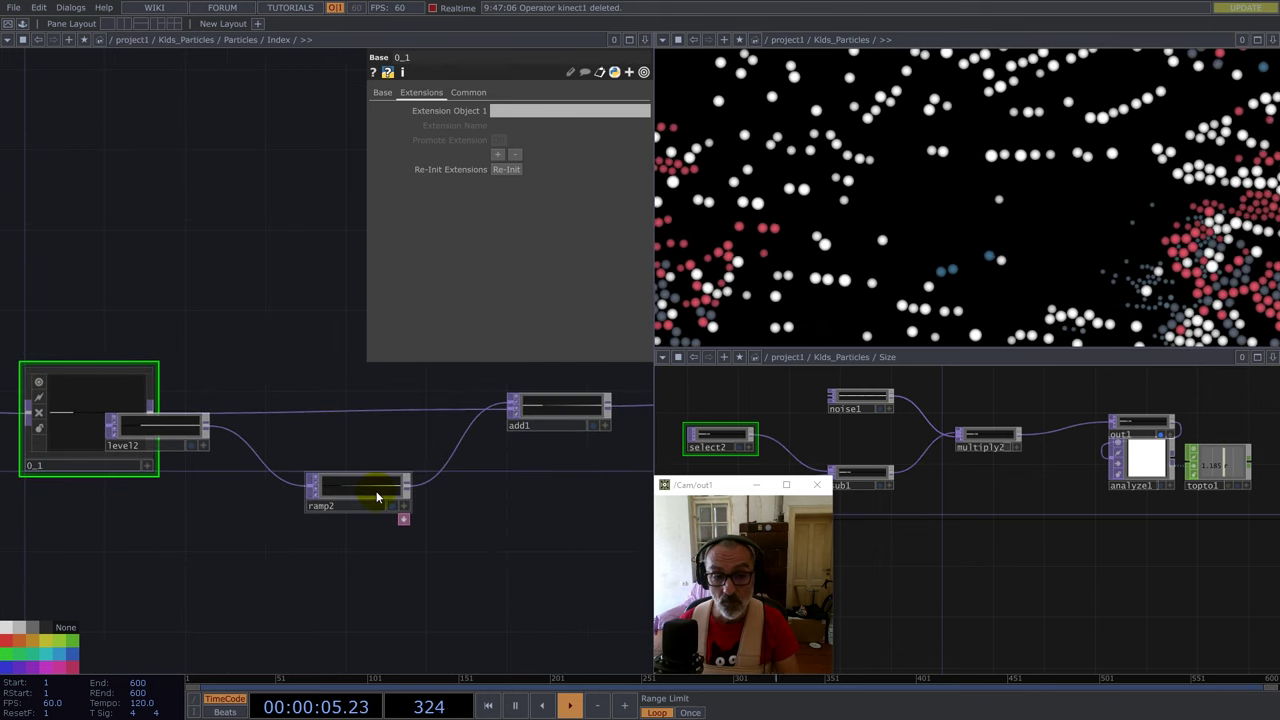
pyautogui.click(349, 487)
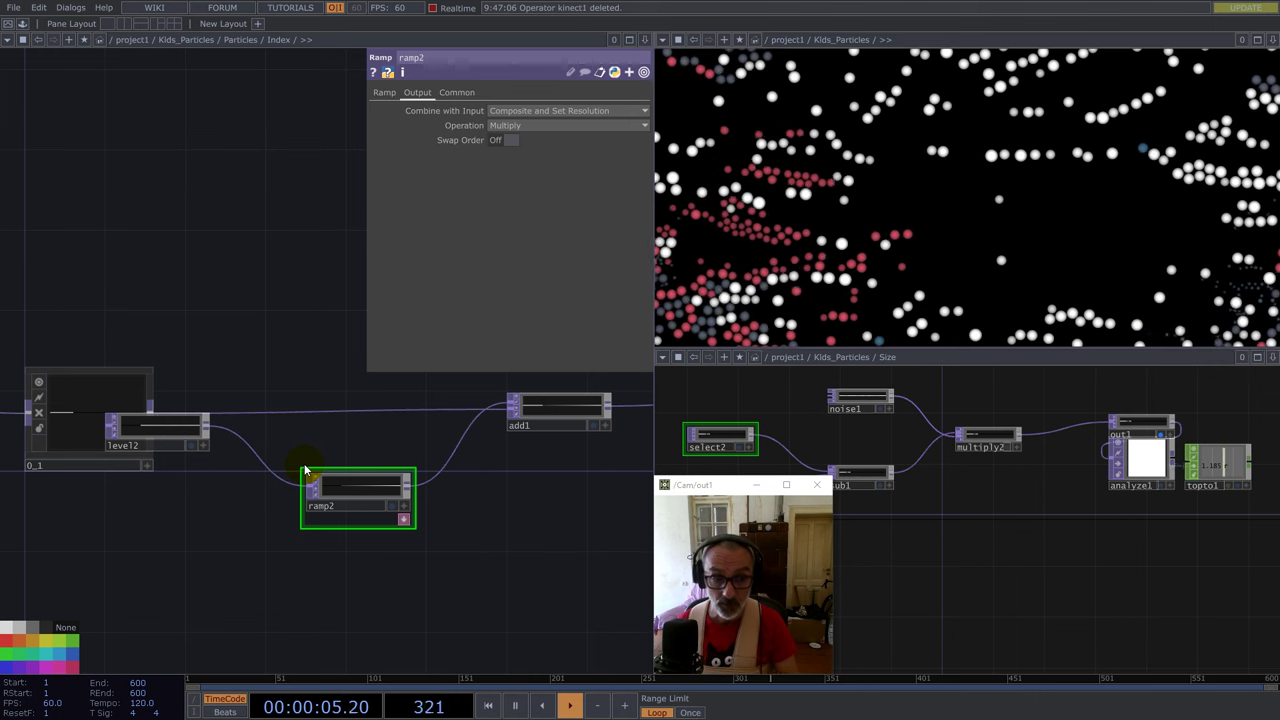
pyautogui.scroll(5, 305, 470)
pyautogui.scroll(5, 321, 550)
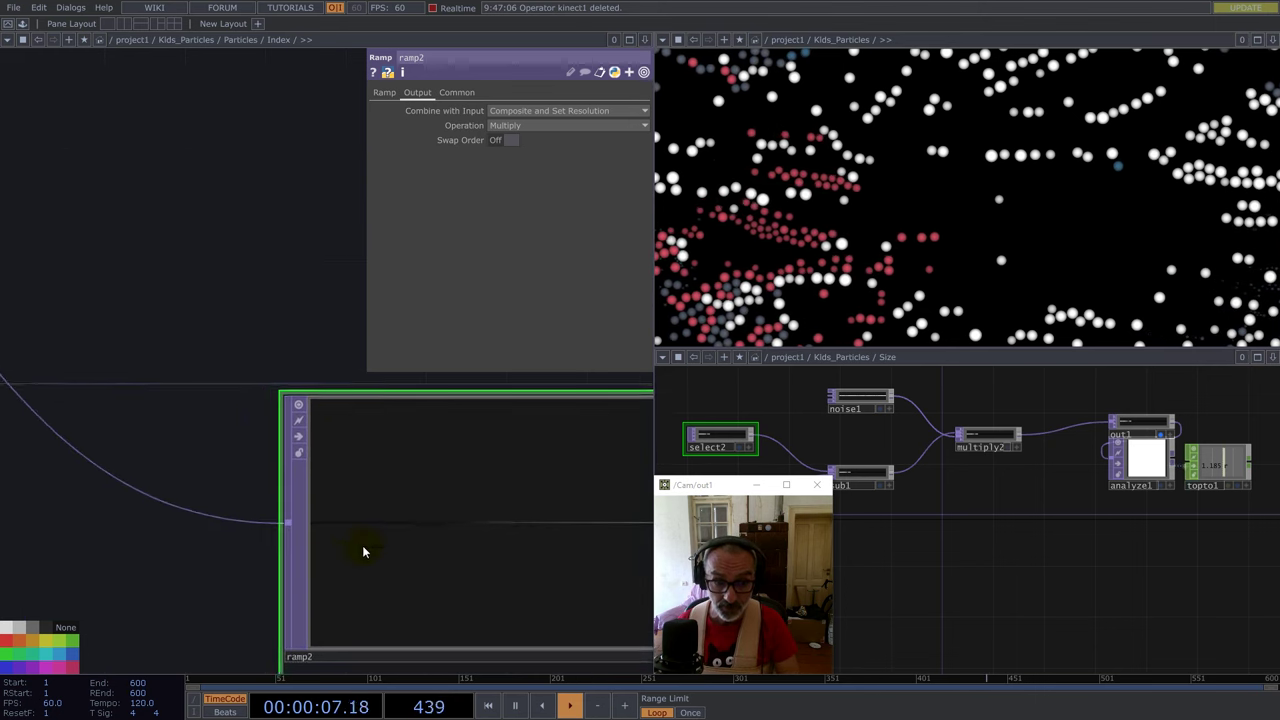
pyautogui.scroll(-3, 340, 538)
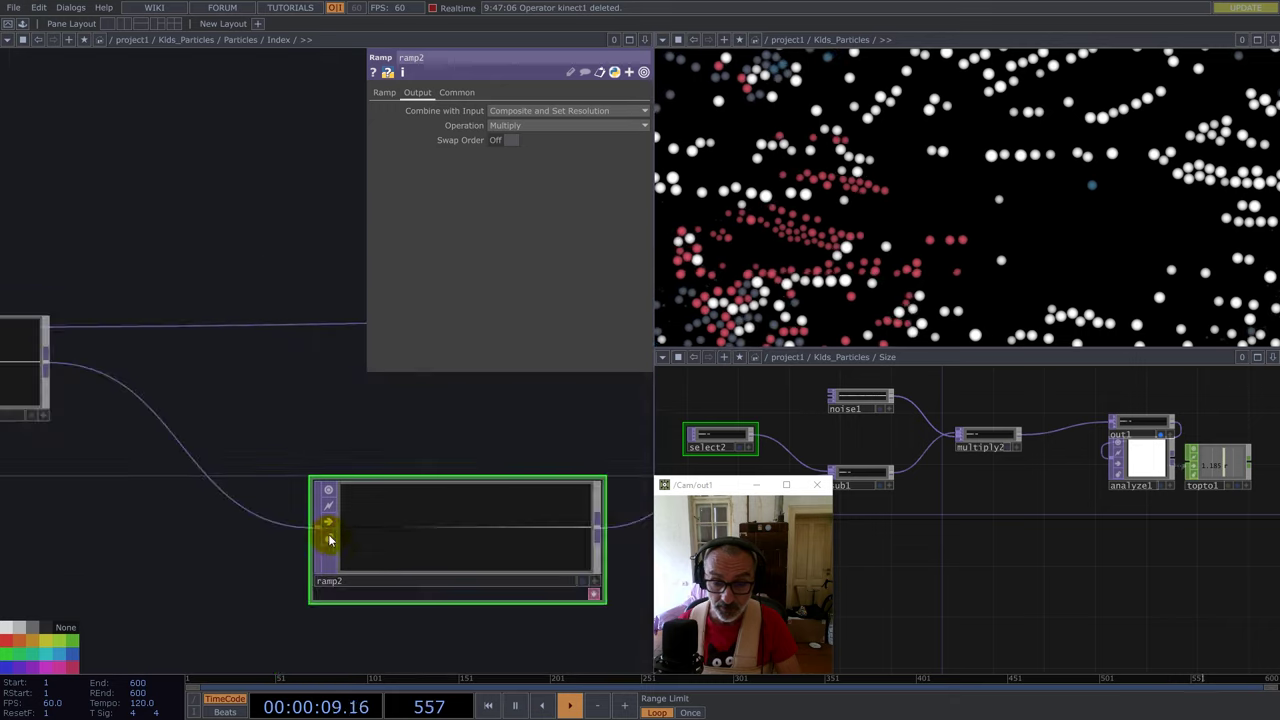
pyautogui.scroll(5, 433, 542)
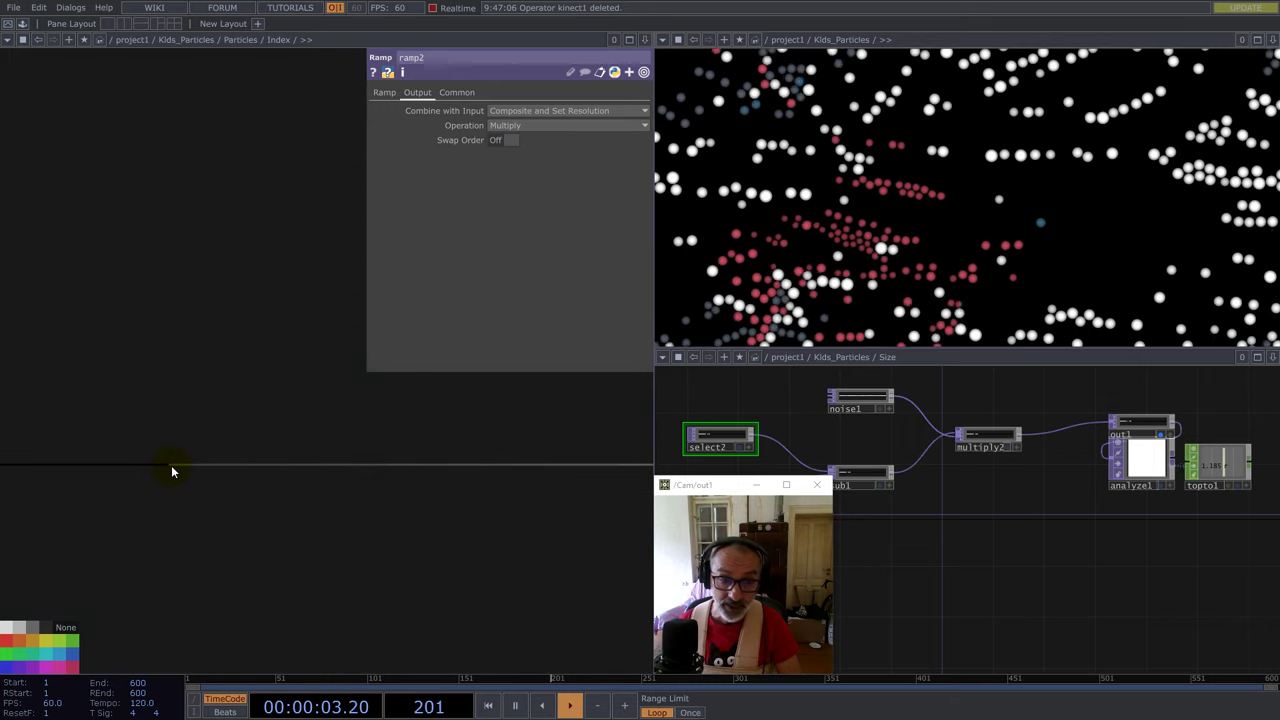
pyautogui.scroll(-5, 170, 468)
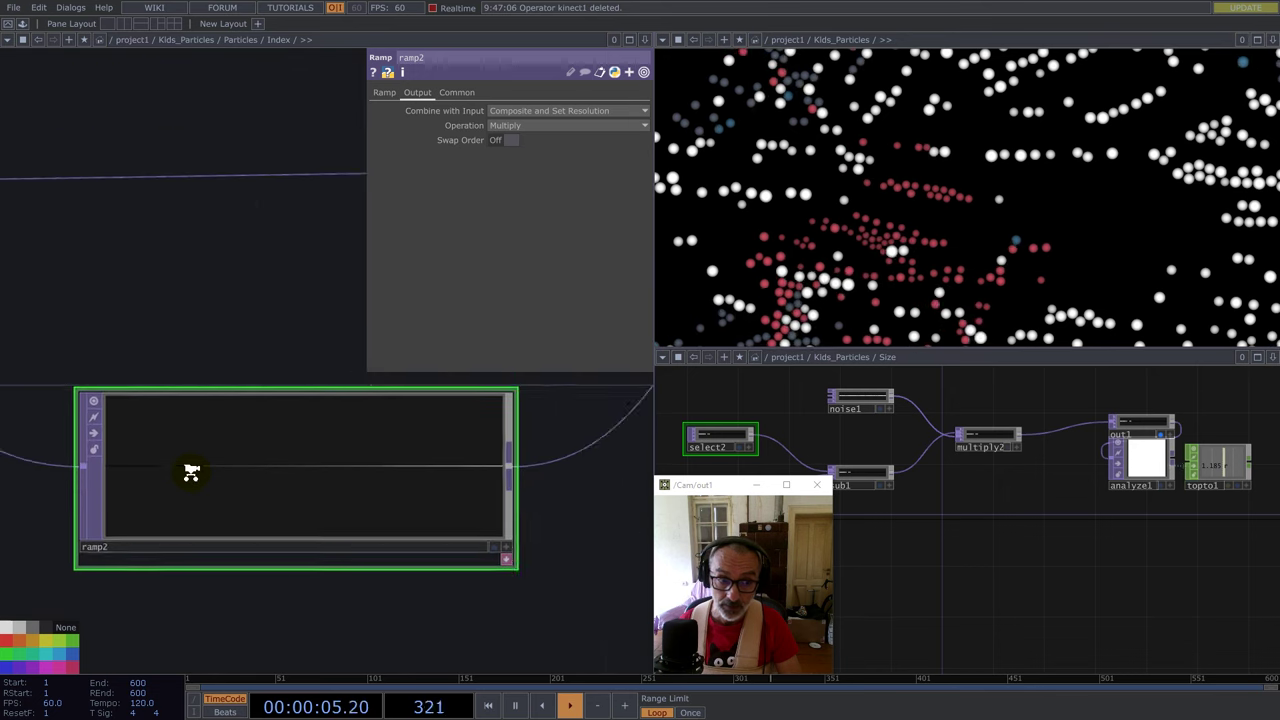
# Follow the Index chain from ramp2 to add1 and examine add1's output image up close.
pyautogui.scroll(-2, 190, 482)
pyautogui.moveTo(354, 487); pyautogui.dragTo(530, 524)
pyautogui.scroll(4, 540, 453)
pyautogui.scroll(-2, 430, 463)
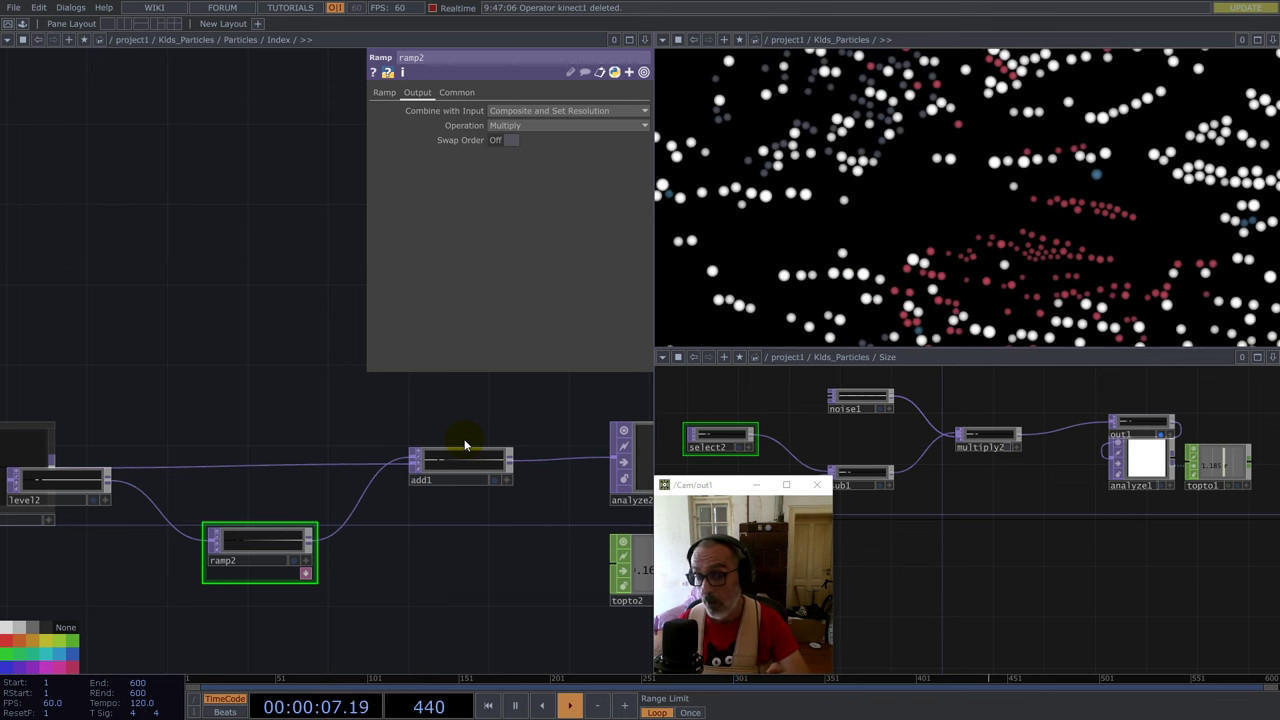
pyautogui.scroll(10, 506, 529)
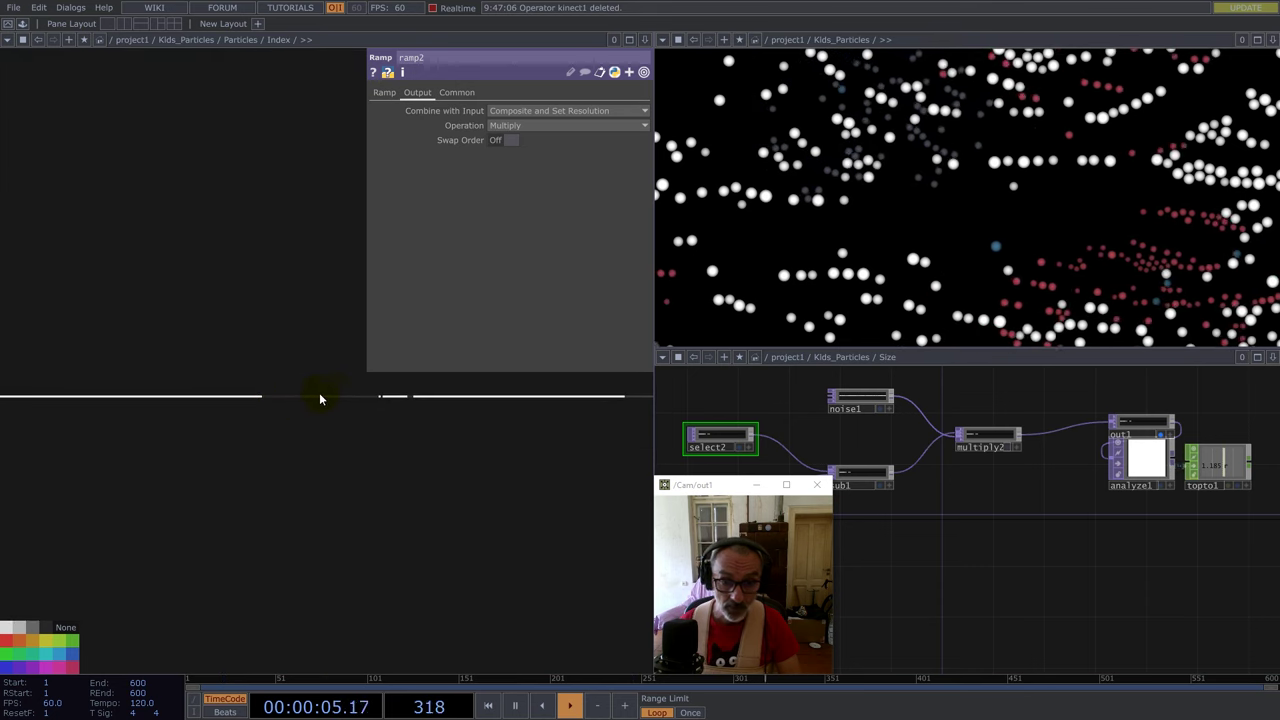
pyautogui.scroll(-8, 174, 414)
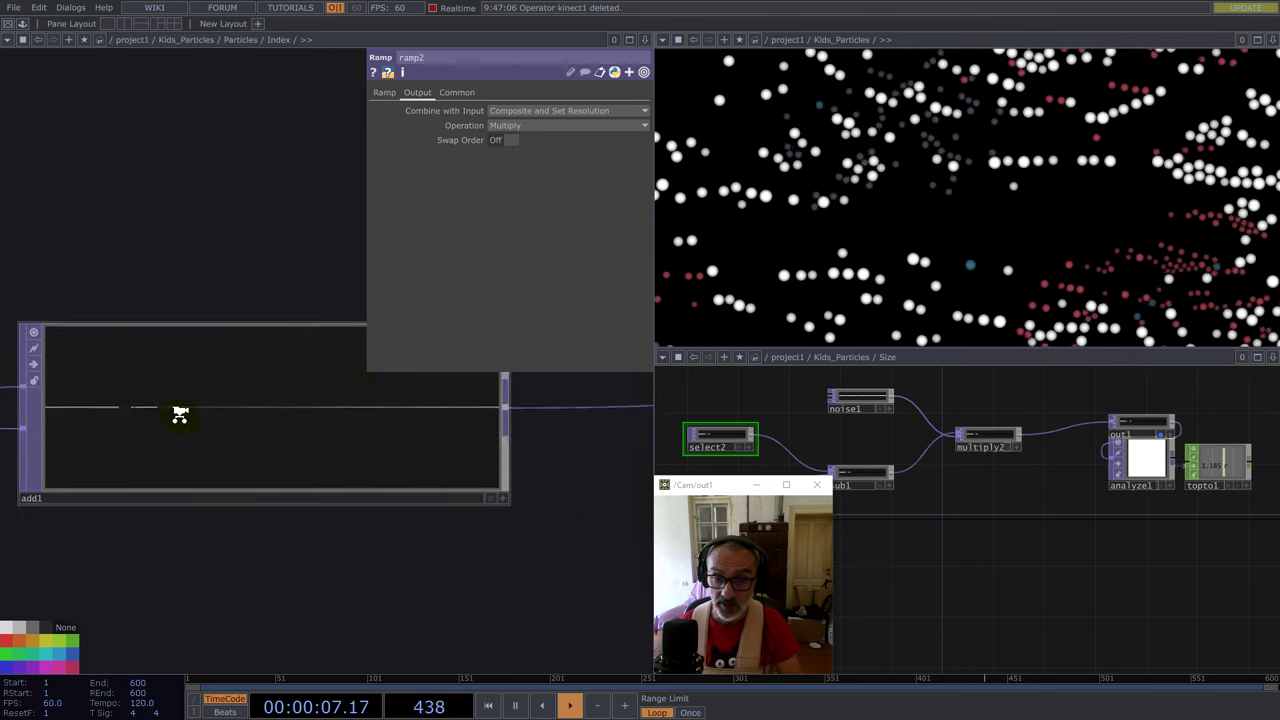
pyautogui.scroll(8, 323, 488)
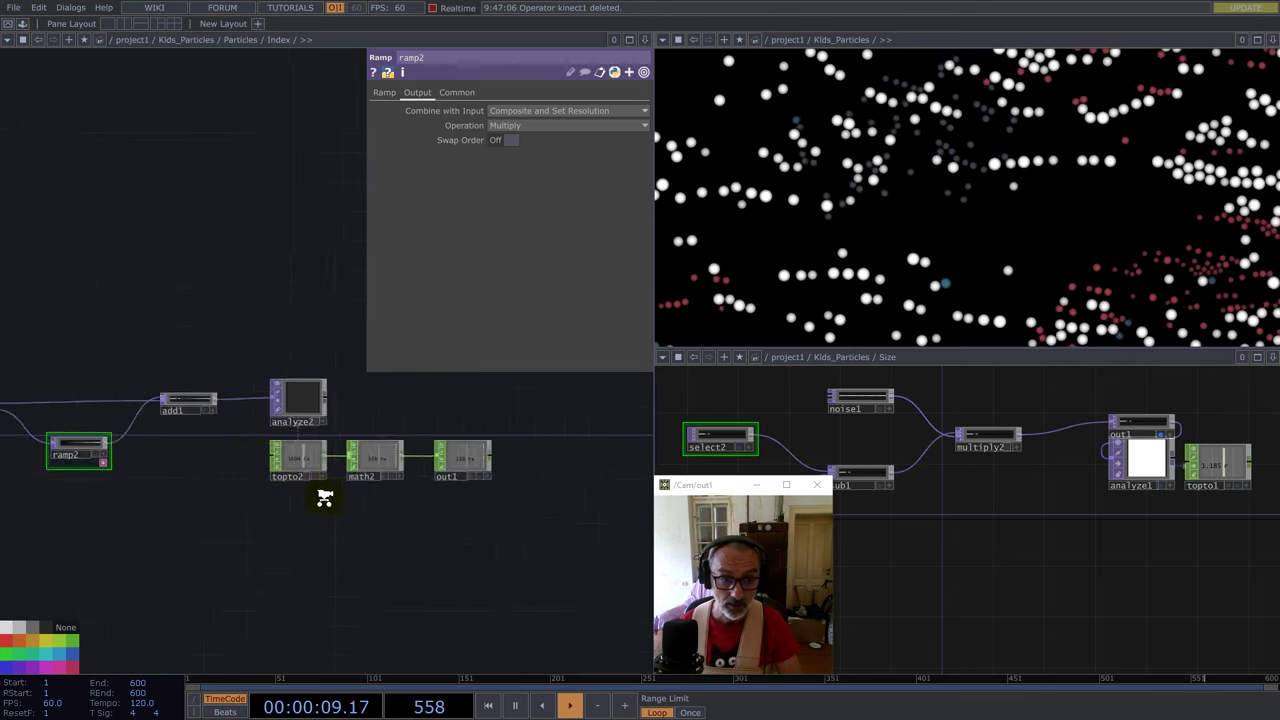
# Check analyze2's Analyze parameters and math2's Mult-Add parameters in the Index network.
pyautogui.scroll(2, 320, 464)
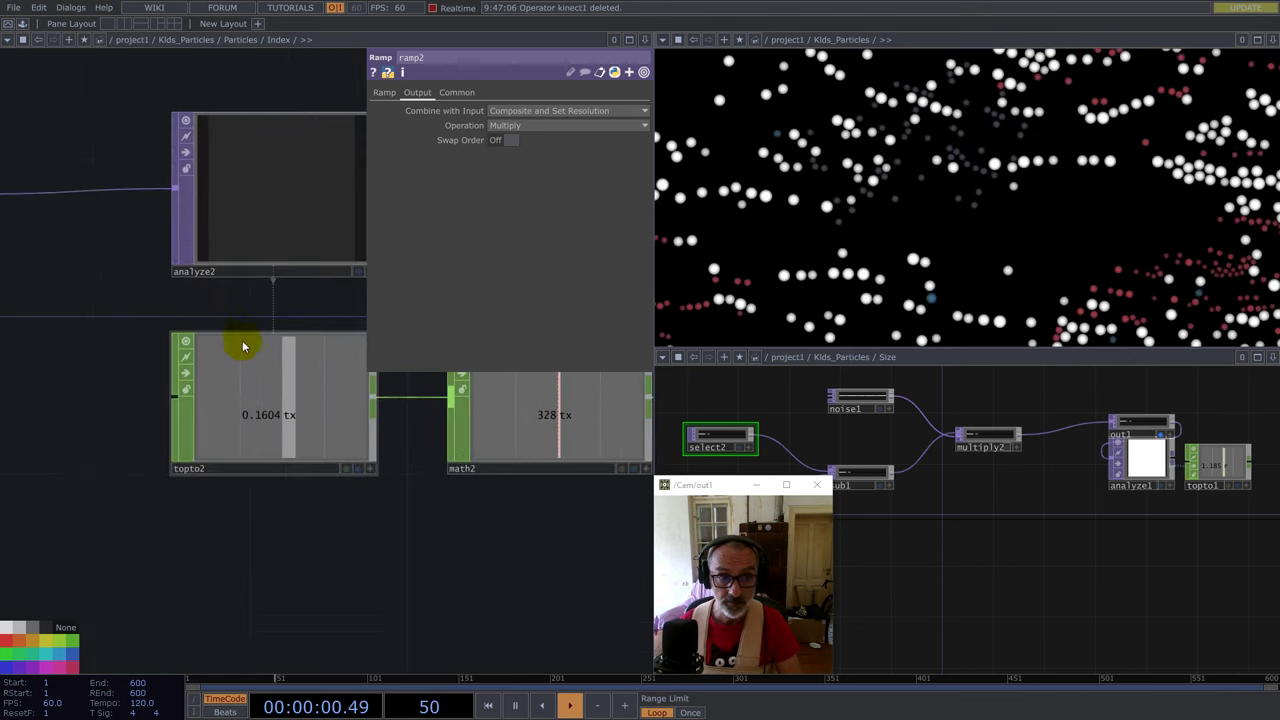
pyautogui.click(277, 218)
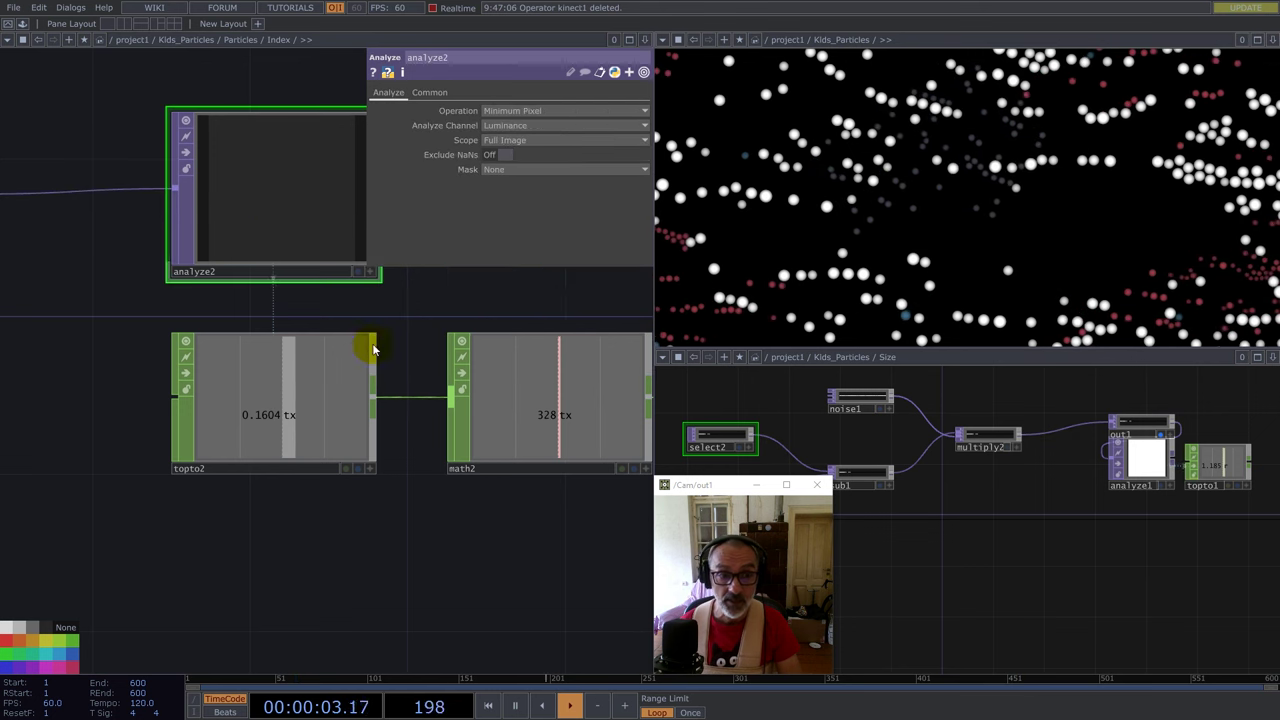
pyautogui.click(575, 375)
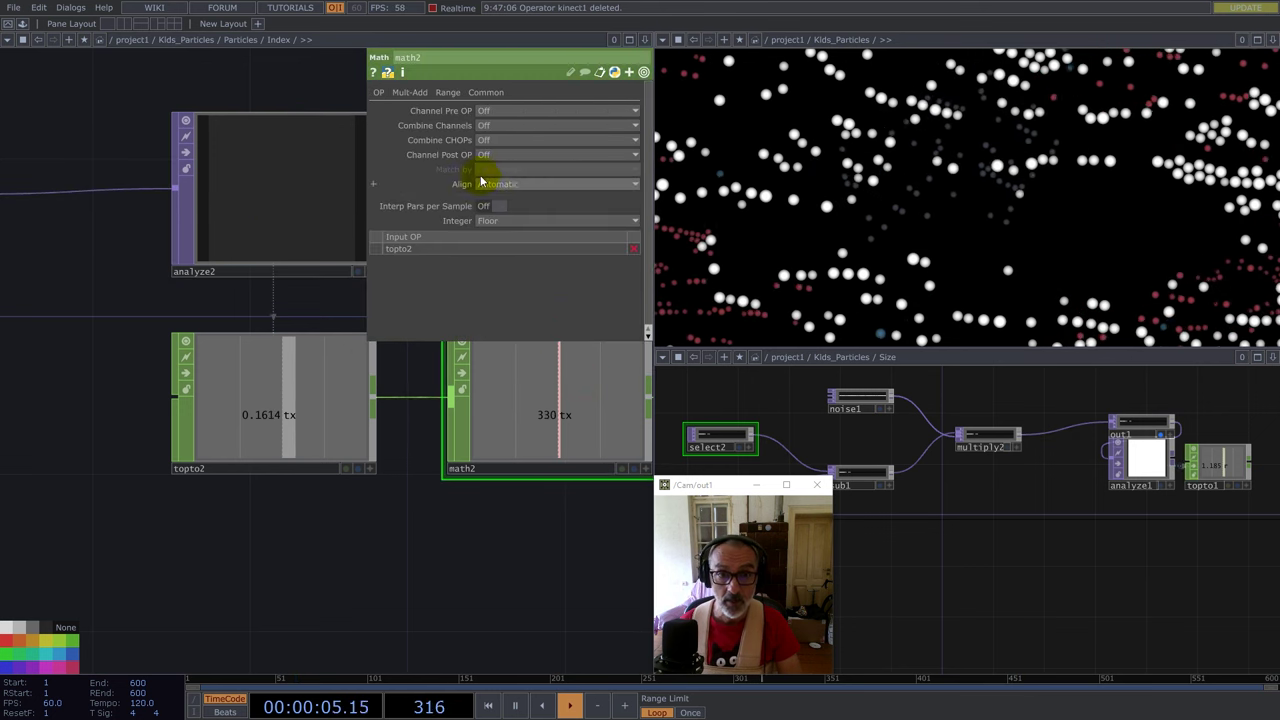
pyautogui.click(411, 93)
pyautogui.click(492, 125)
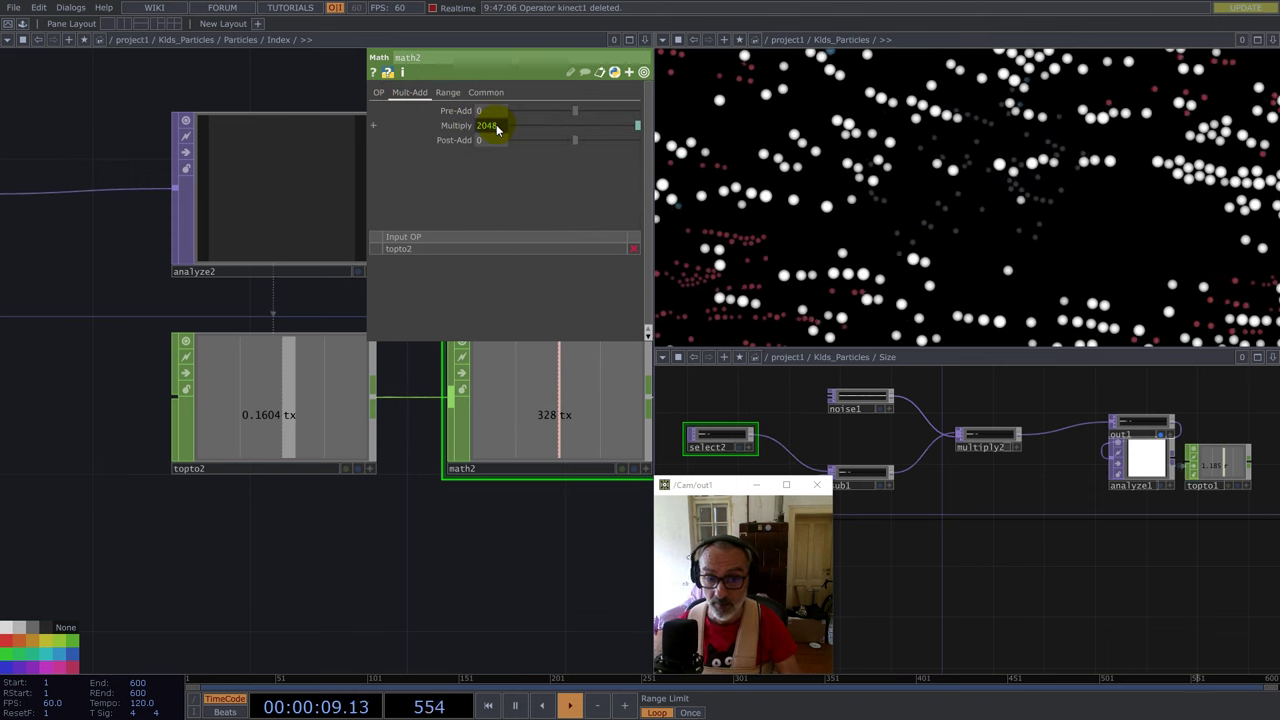
# Check the out1 operator that ends the Index chain, and return to the Particles network.
pyautogui.scroll(-5, 436, 410)
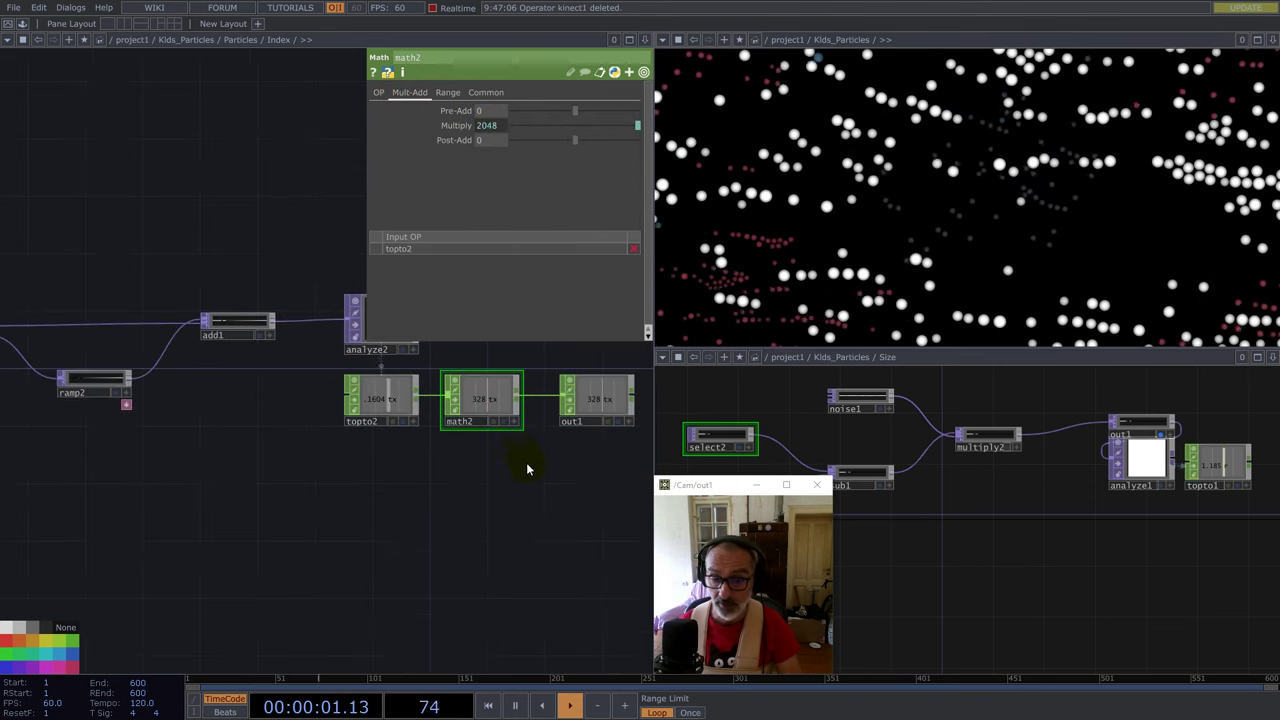
pyautogui.moveTo(528, 468); pyautogui.dragTo(466, 474)
pyautogui.click(534, 403)
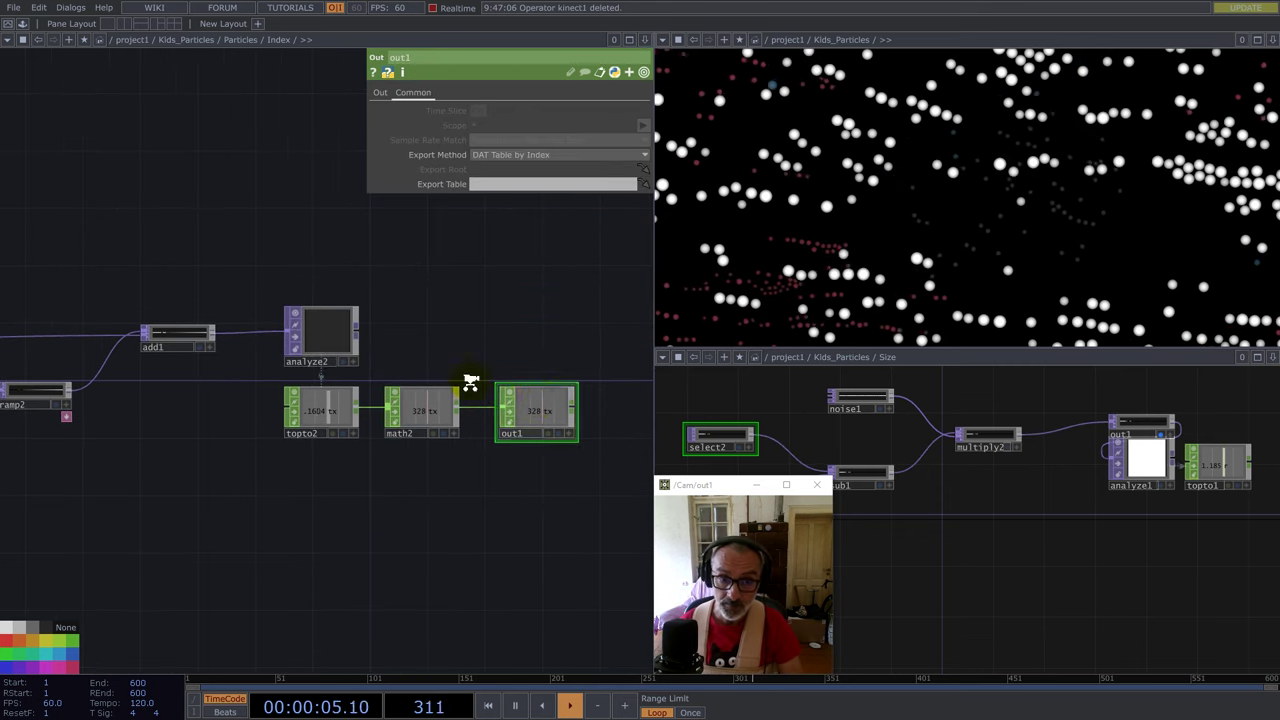
pyautogui.scroll(-10, 471, 382)
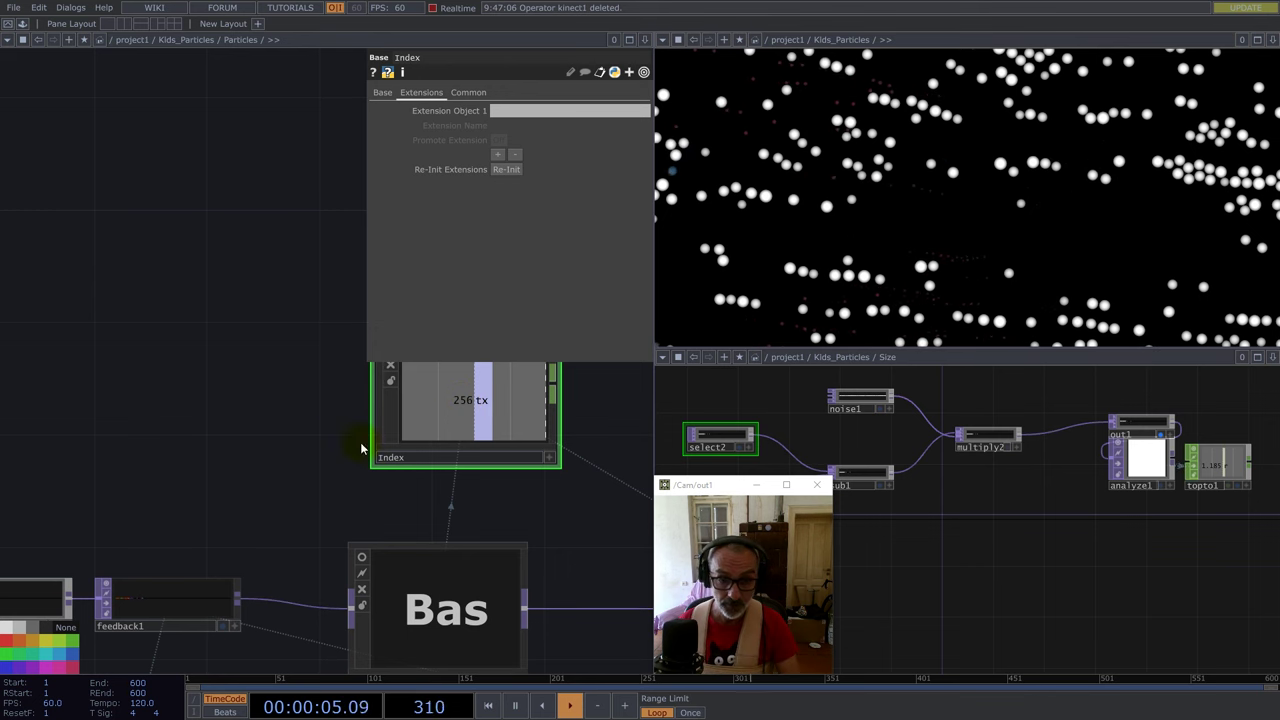
# Examine comp1's Transform parameters in the Particles network, focusing on its Translate value.
pyautogui.scroll(-5, 63, 491)
pyautogui.moveTo(485, 610); pyautogui.dragTo(254, 417)
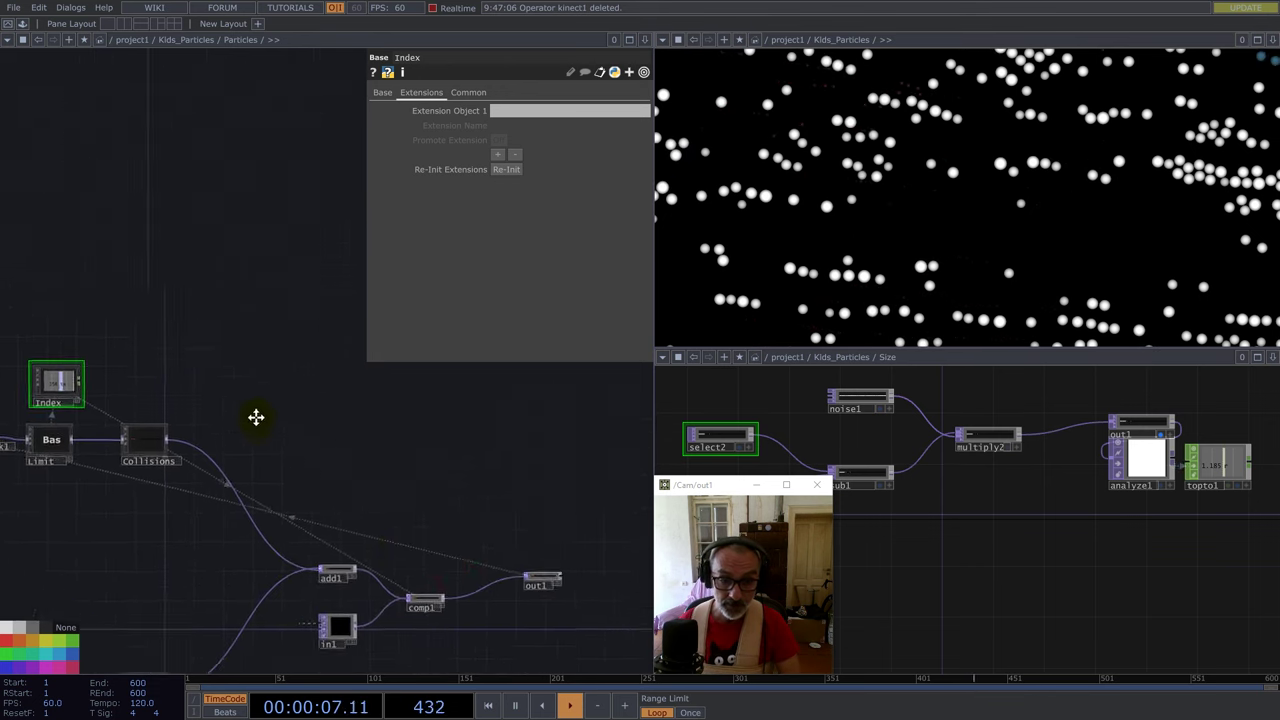
pyautogui.scroll(4, 343, 528)
pyautogui.click(327, 509)
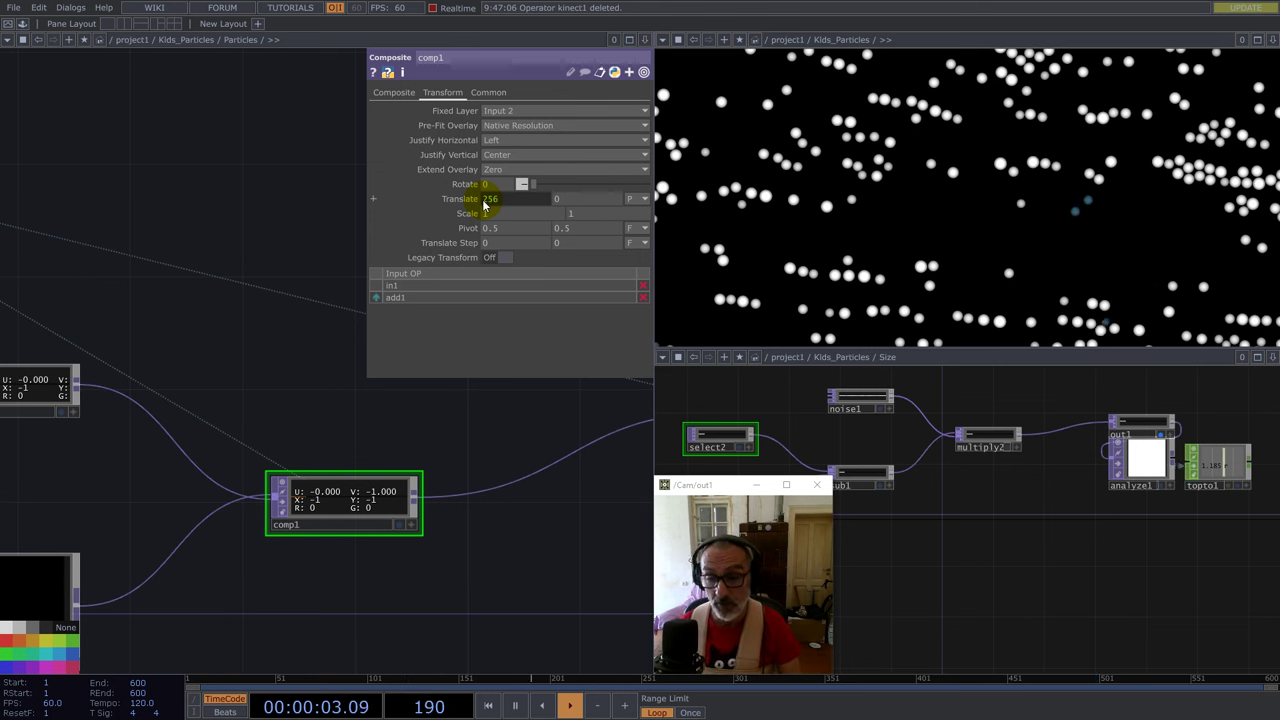
pyautogui.scroll(-4, 297, 408)
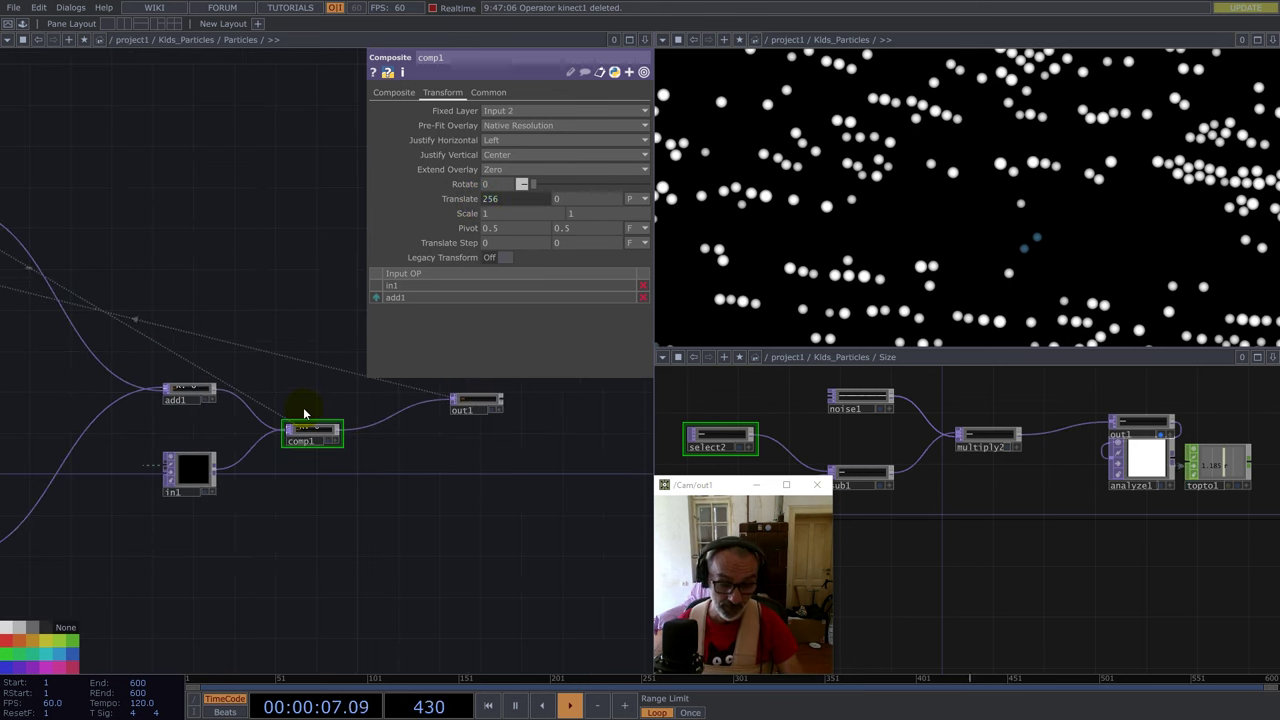
# Leave Particles, open the Color component's network, and check the parameters of select3 and reorder1.
pyautogui.scroll(-6, 400, 435)
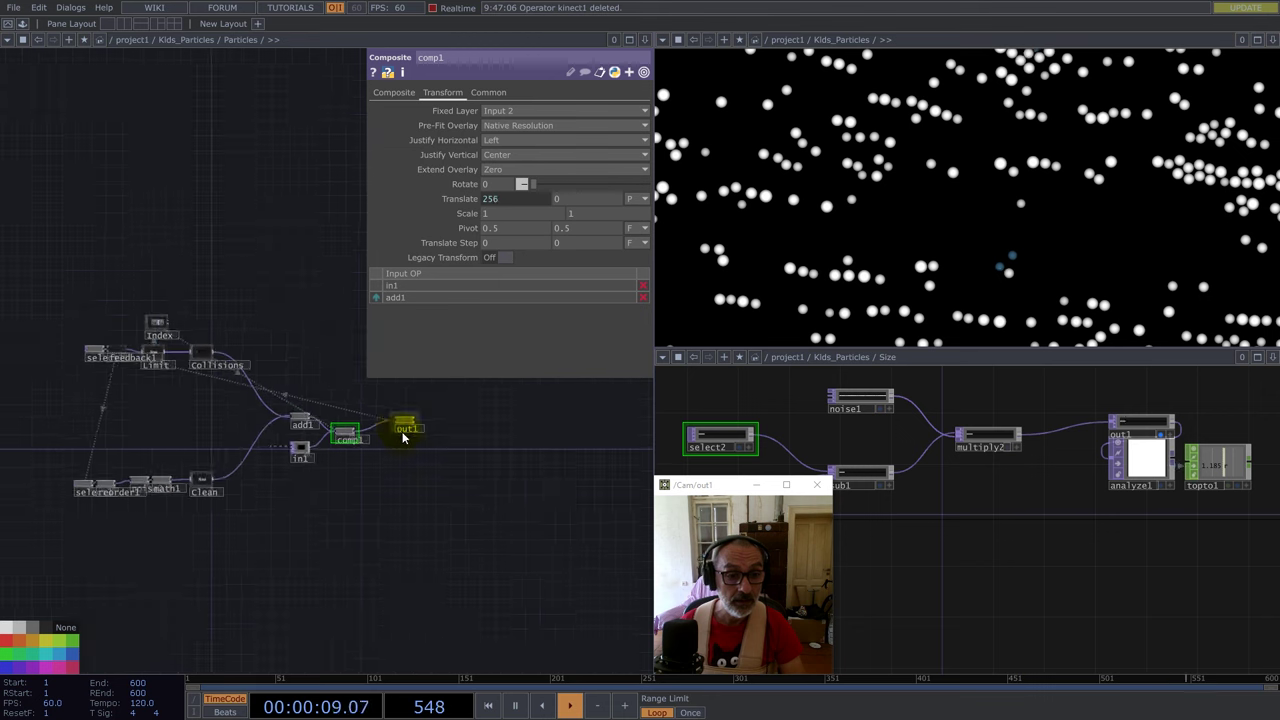
pyautogui.scroll(-8, 412, 445)
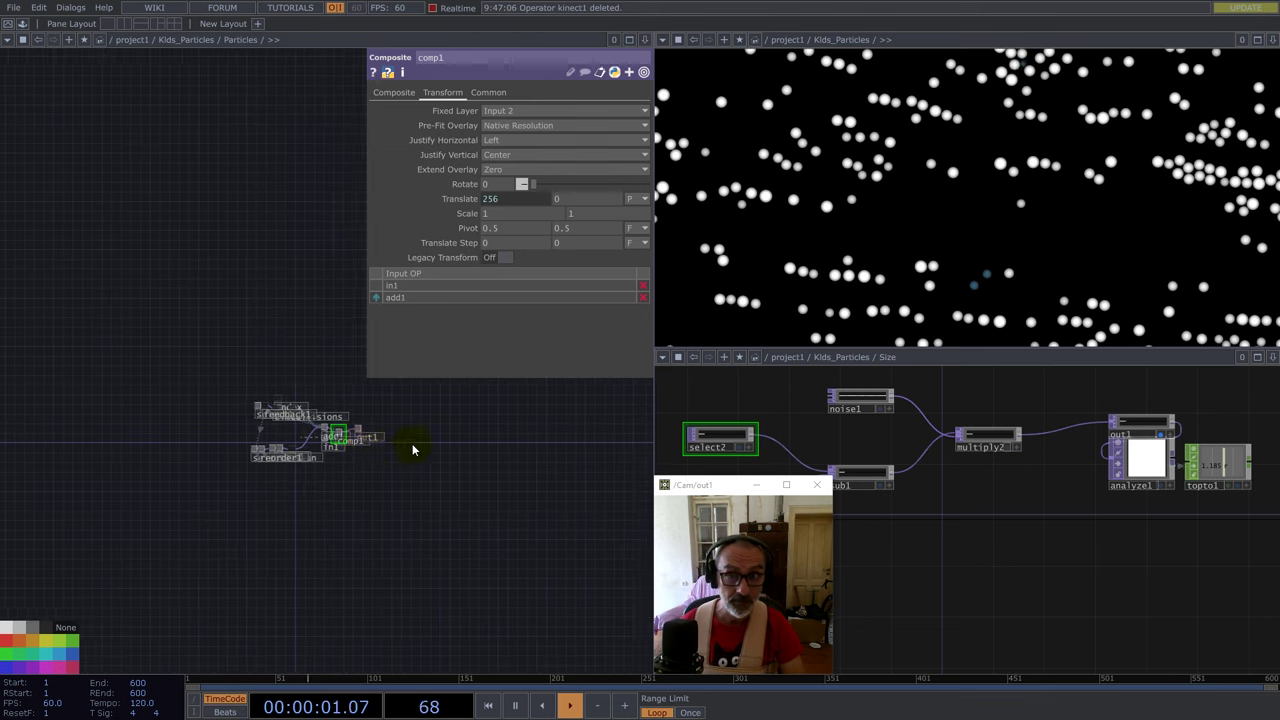
pyautogui.scroll(-3, 430, 485)
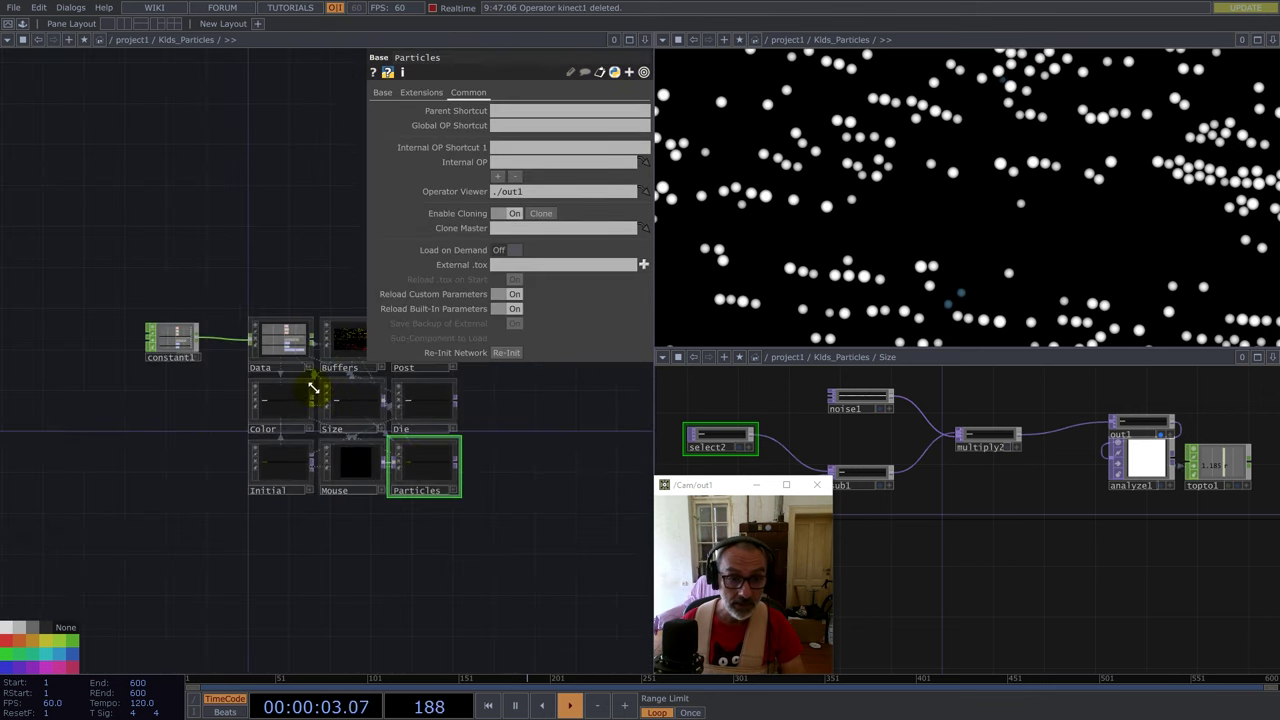
pyautogui.scroll(3, 313, 388)
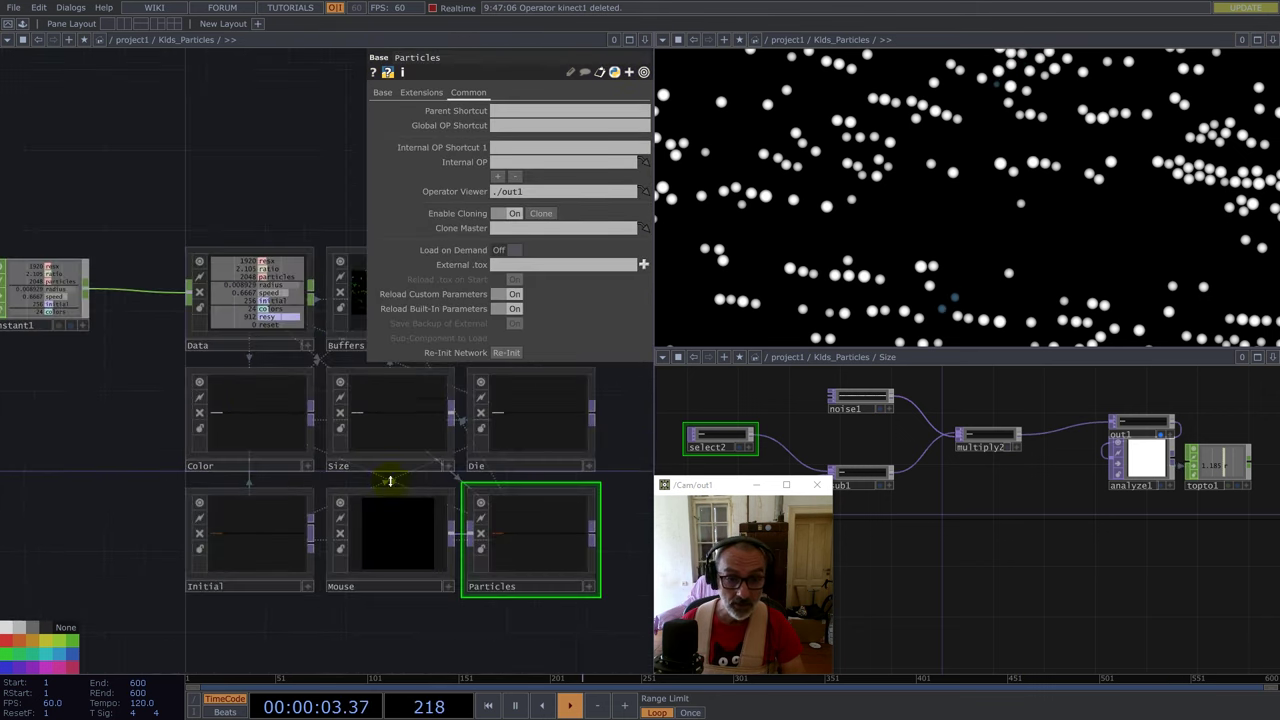
pyautogui.doubleClick(258, 412)
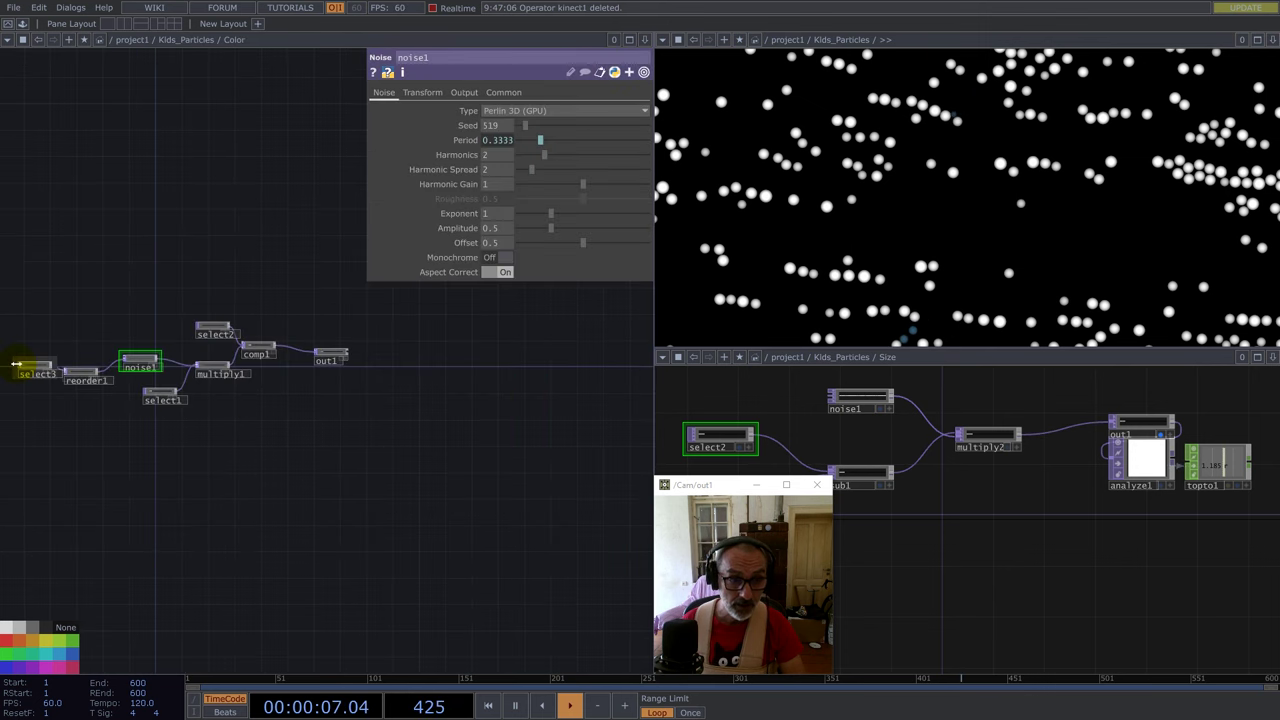
pyautogui.scroll(4, 30, 368)
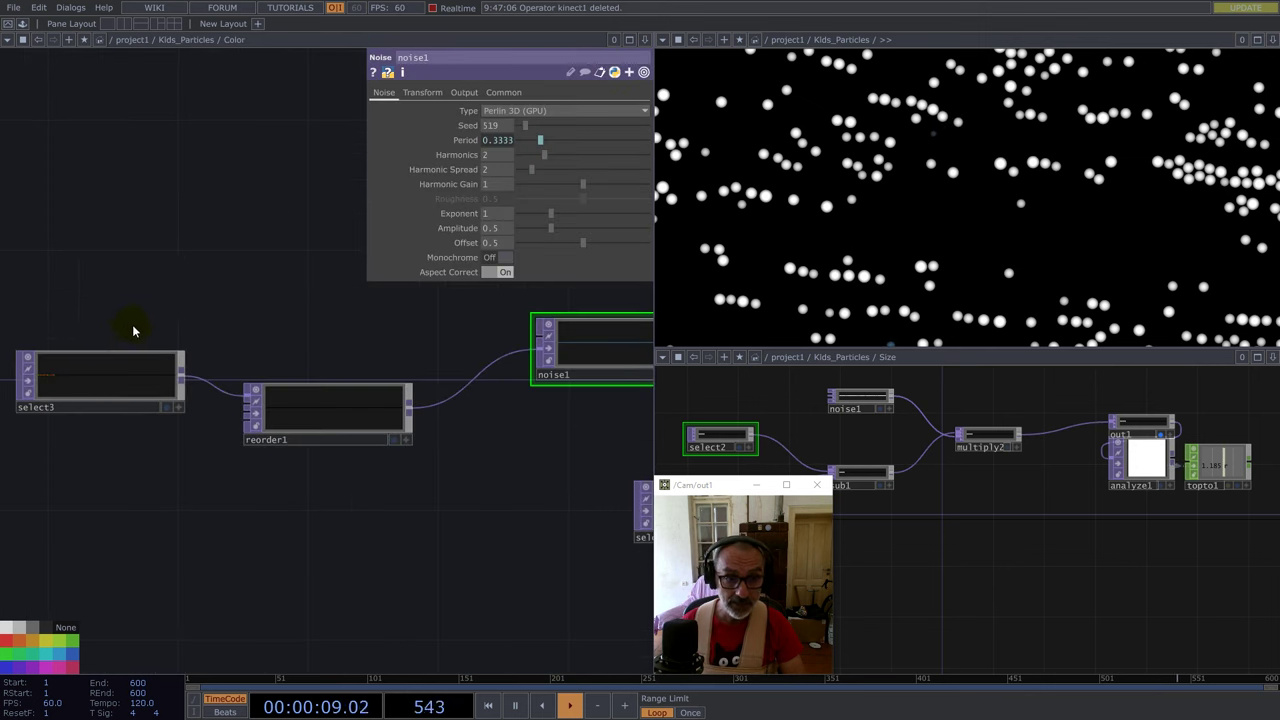
pyautogui.click(106, 390)
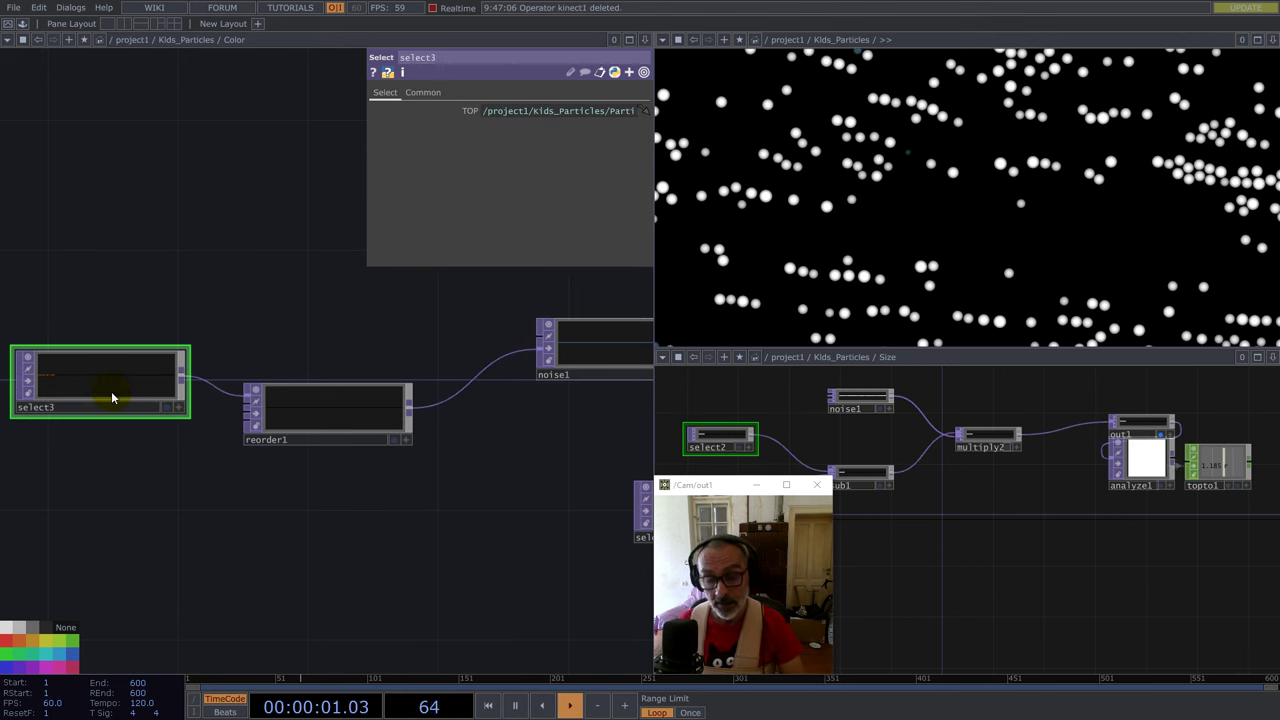
pyautogui.click(333, 409)
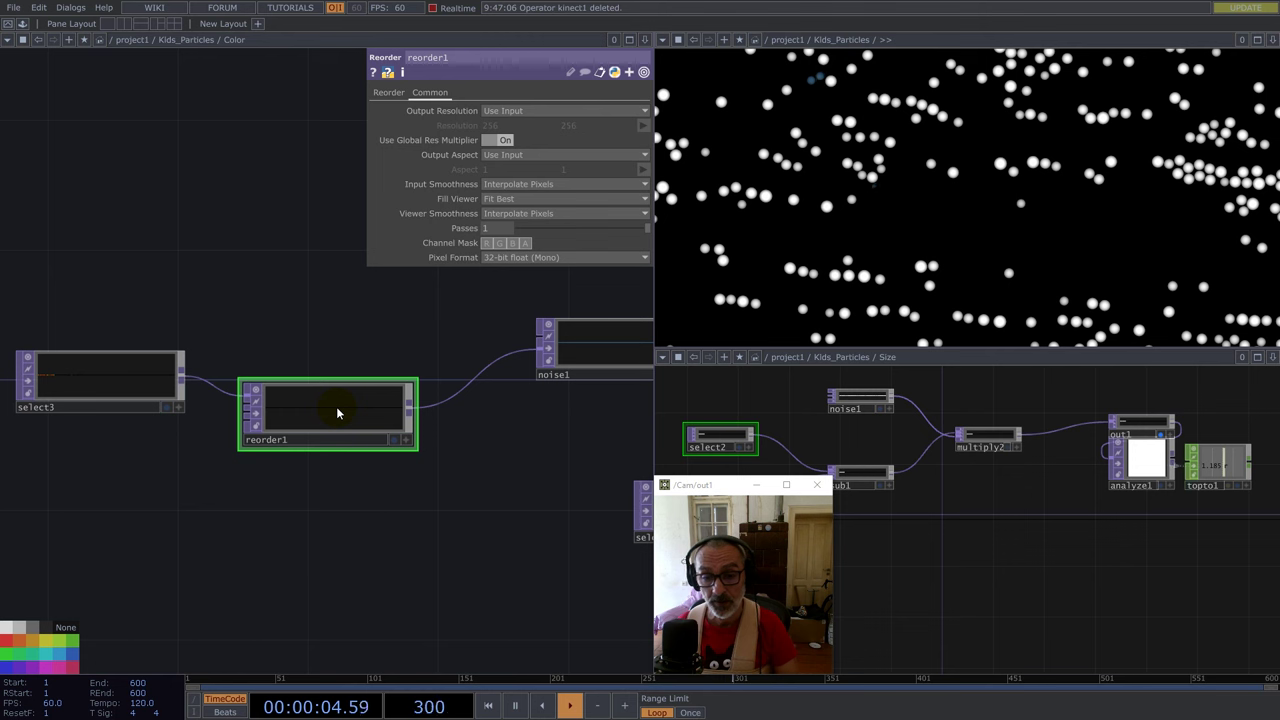
# Follow the Color chain from noise1 through multiply1 to comp1, and check select2's source TOP.
pyautogui.moveTo(402, 331); pyautogui.dragTo(93, 368)
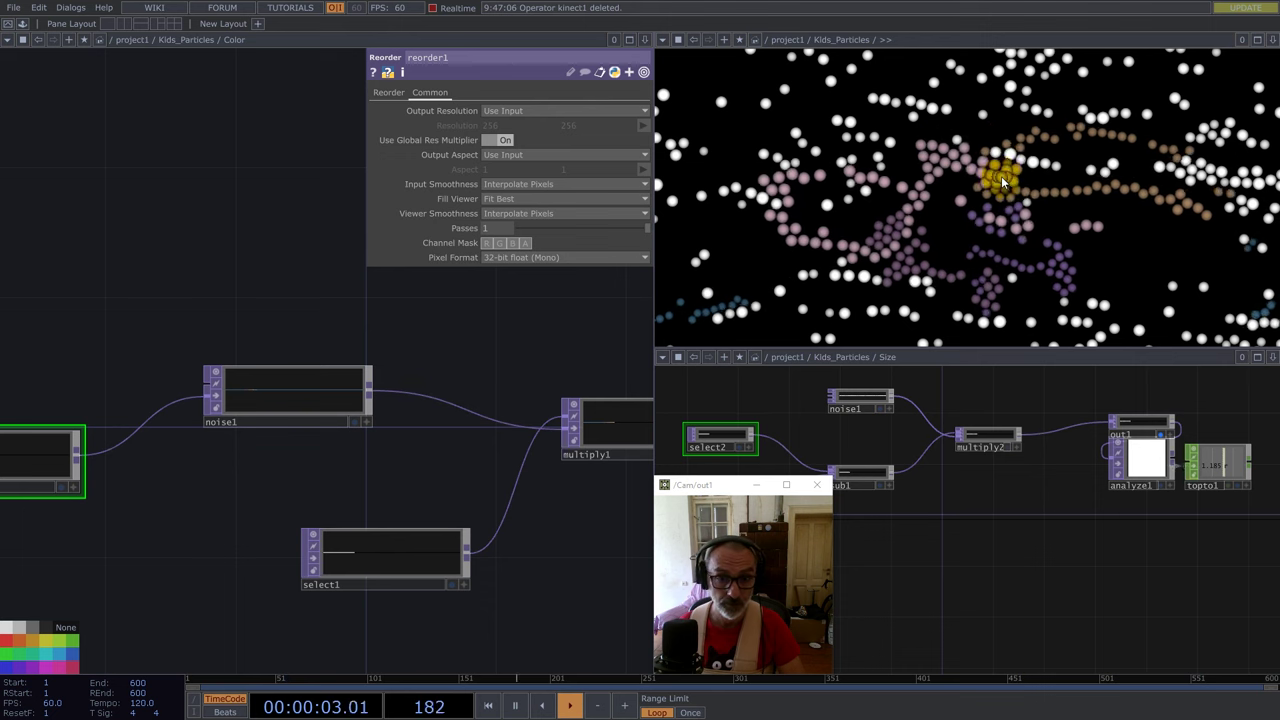
pyautogui.scroll(-3, 160, 435)
pyautogui.scroll(2, 310, 395)
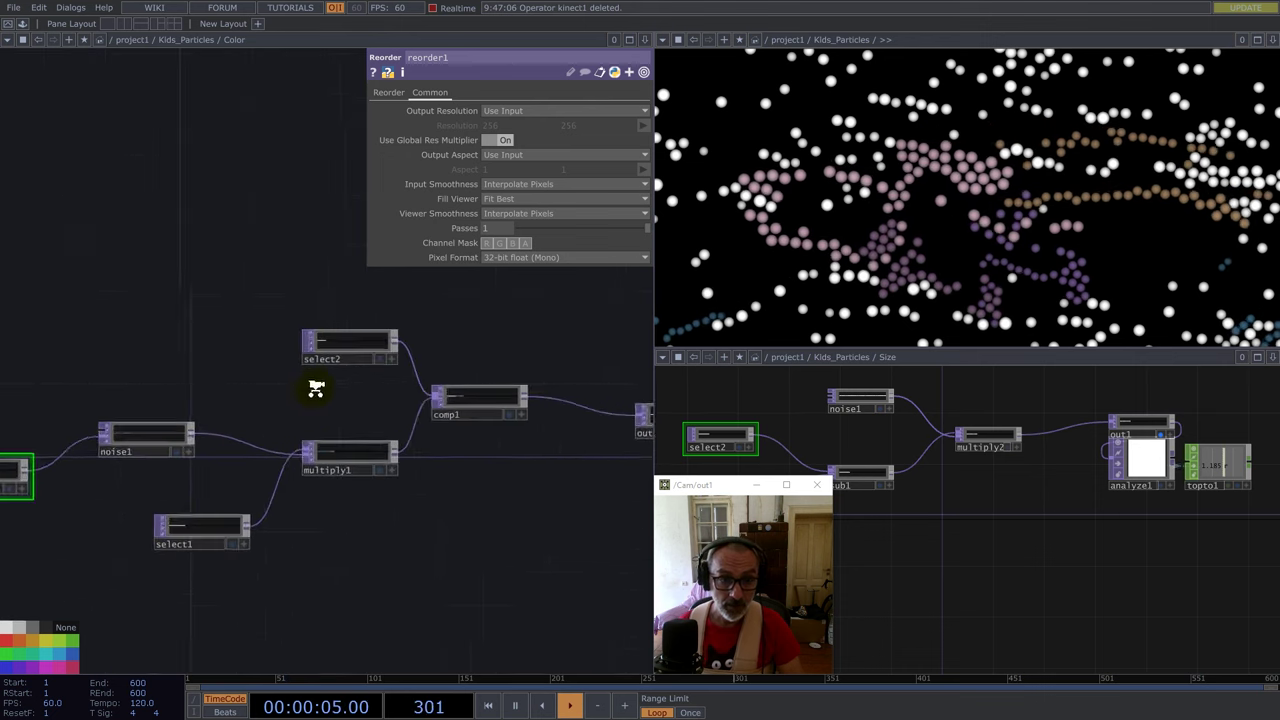
pyautogui.scroll(2, 316, 390)
pyautogui.click(356, 330)
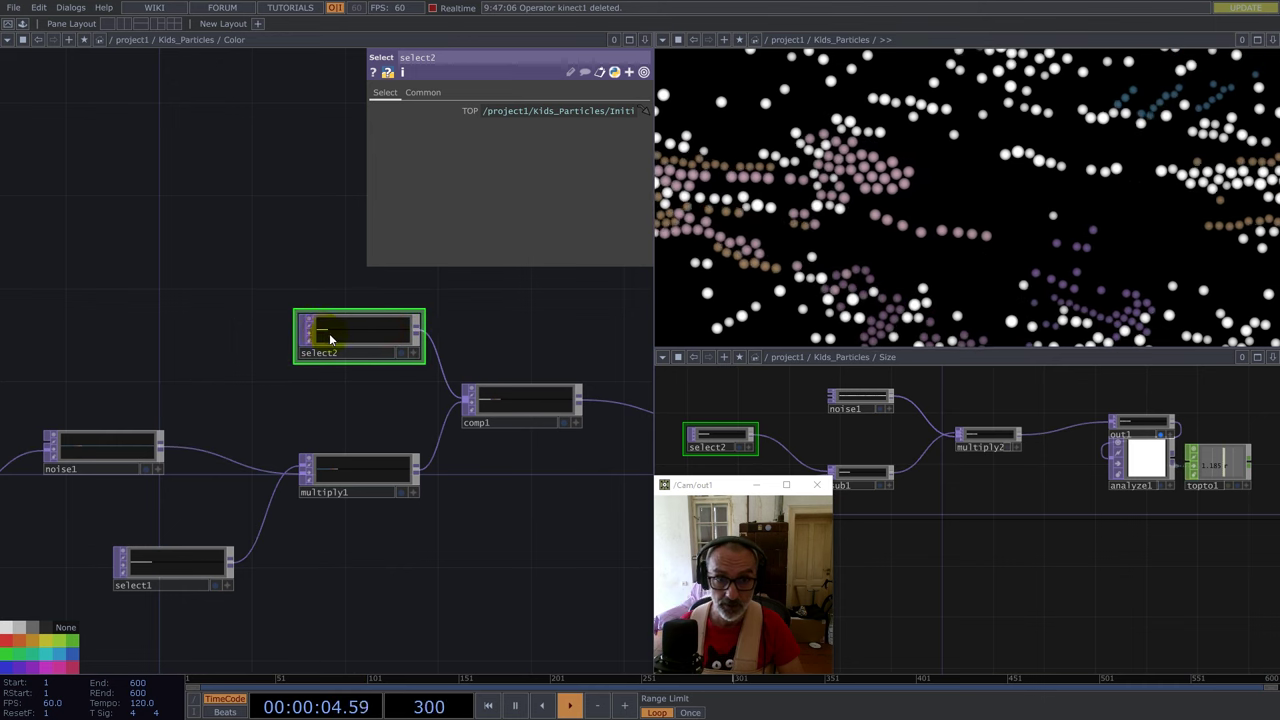
# Leave Color, open the Size component's network, and examine select2, select1 and sub1.
pyautogui.scroll(-10, 330, 340)
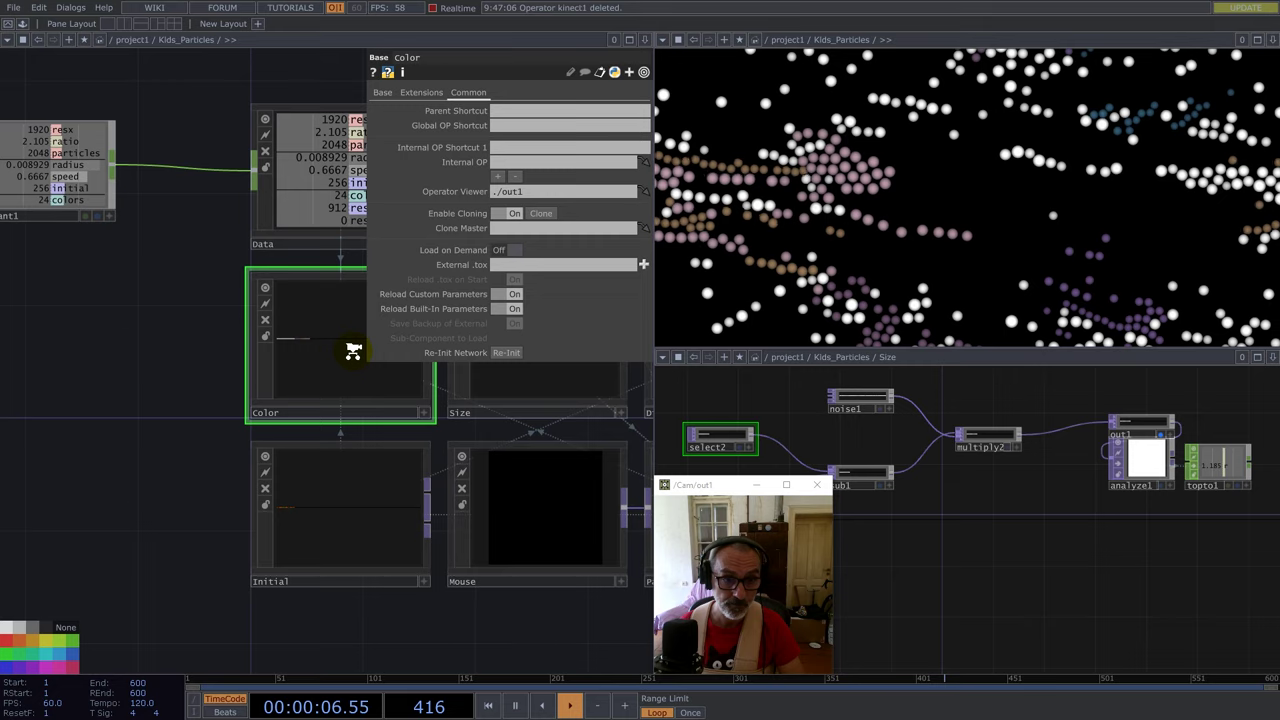
pyautogui.scroll(-3, 353, 351)
pyautogui.scroll(-3, 443, 600)
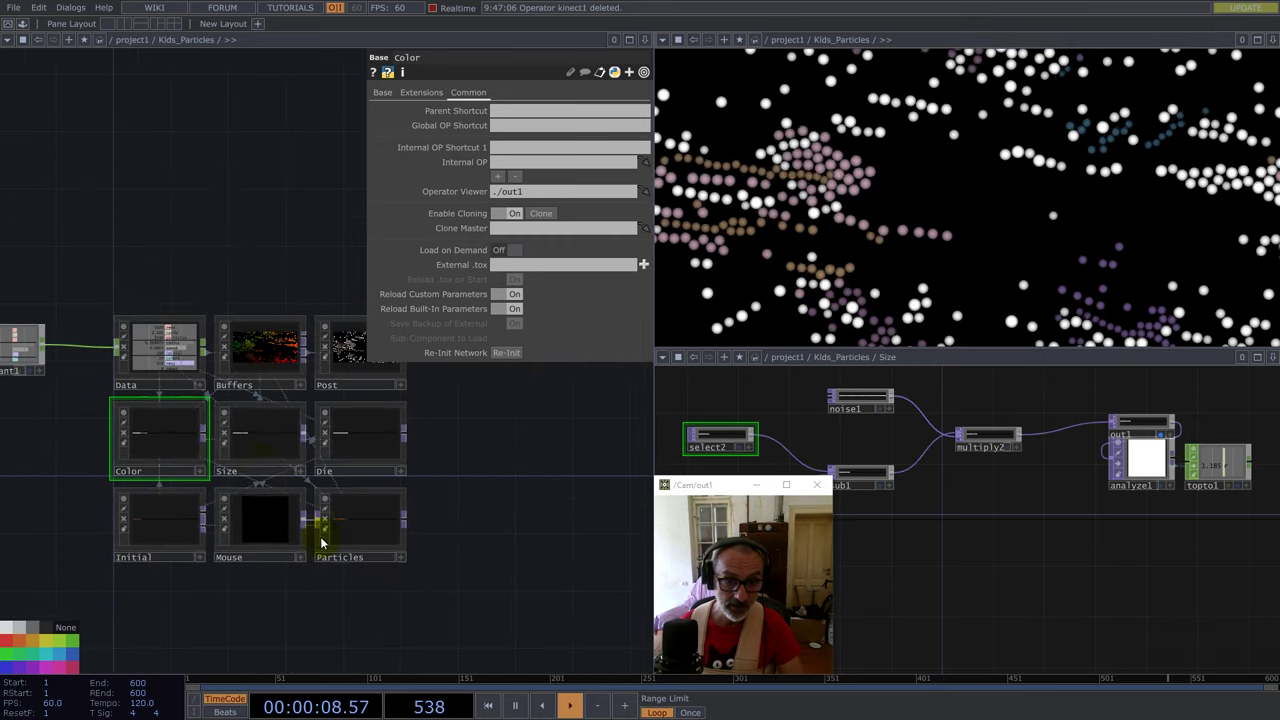
pyautogui.click(258, 442)
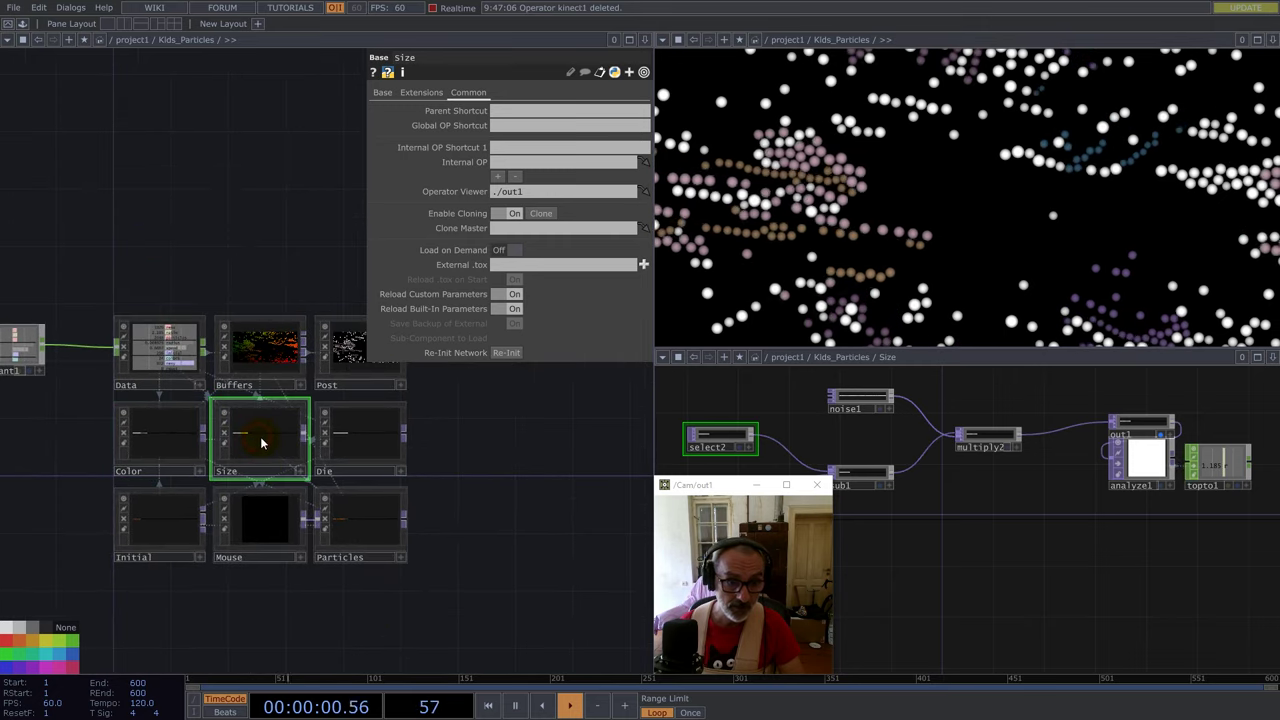
pyautogui.scroll(3, 260, 442)
pyautogui.moveTo(157, 417); pyautogui.dragTo(203, 432)
pyautogui.scroll(5, 120, 375)
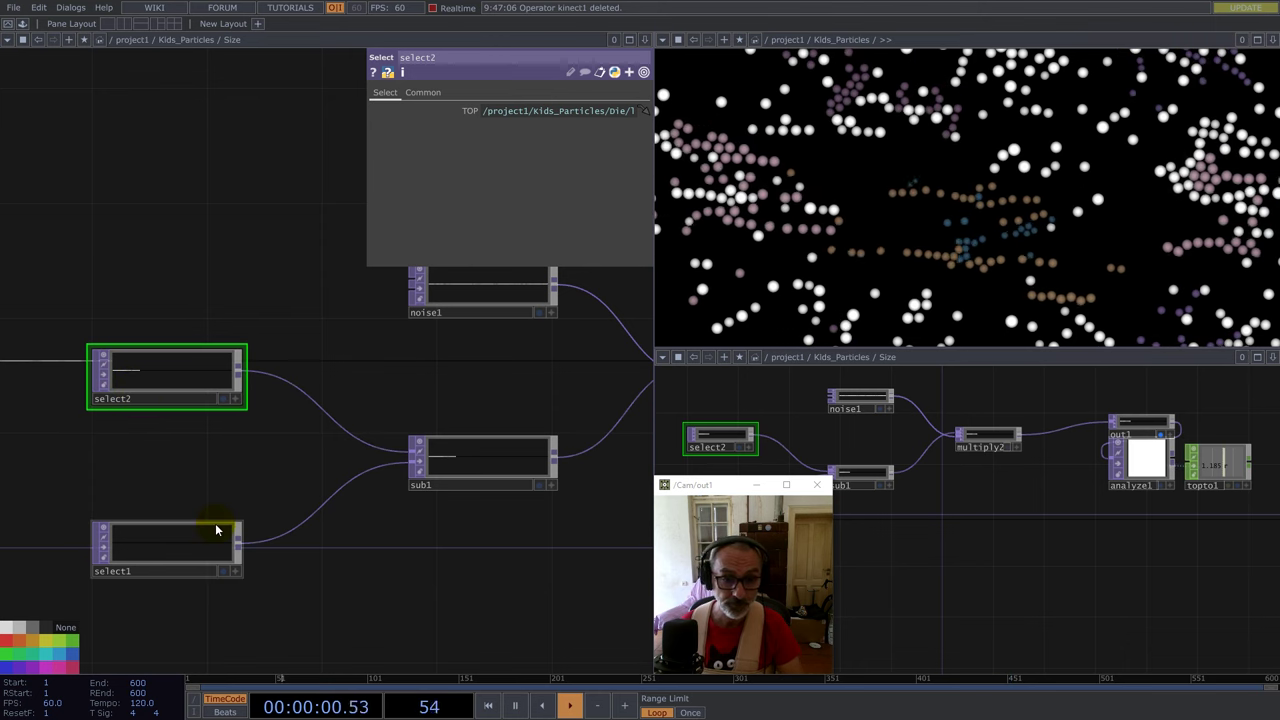
pyautogui.scroll(-4, 199, 526)
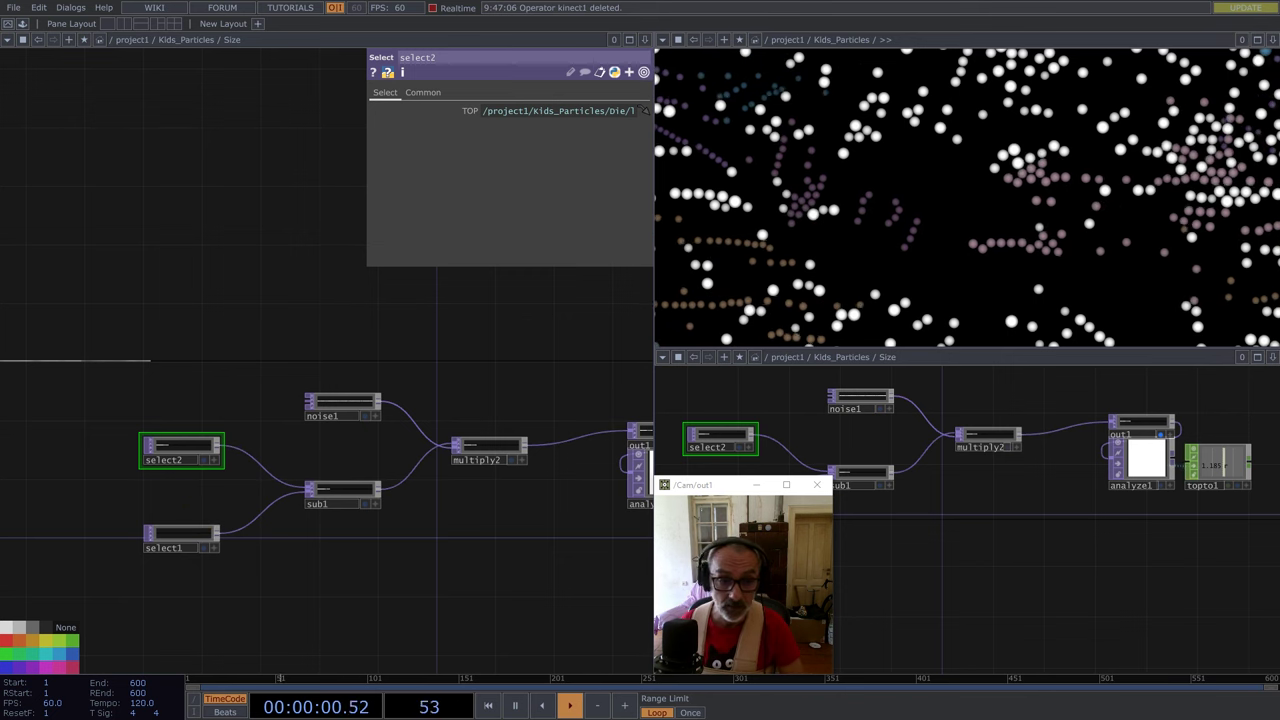
# Test Size's noise1 with Amplitude at constant 0, switch it back to the 1/3 expression, and return to the Kids_Particles network.
pyautogui.click(347, 400)
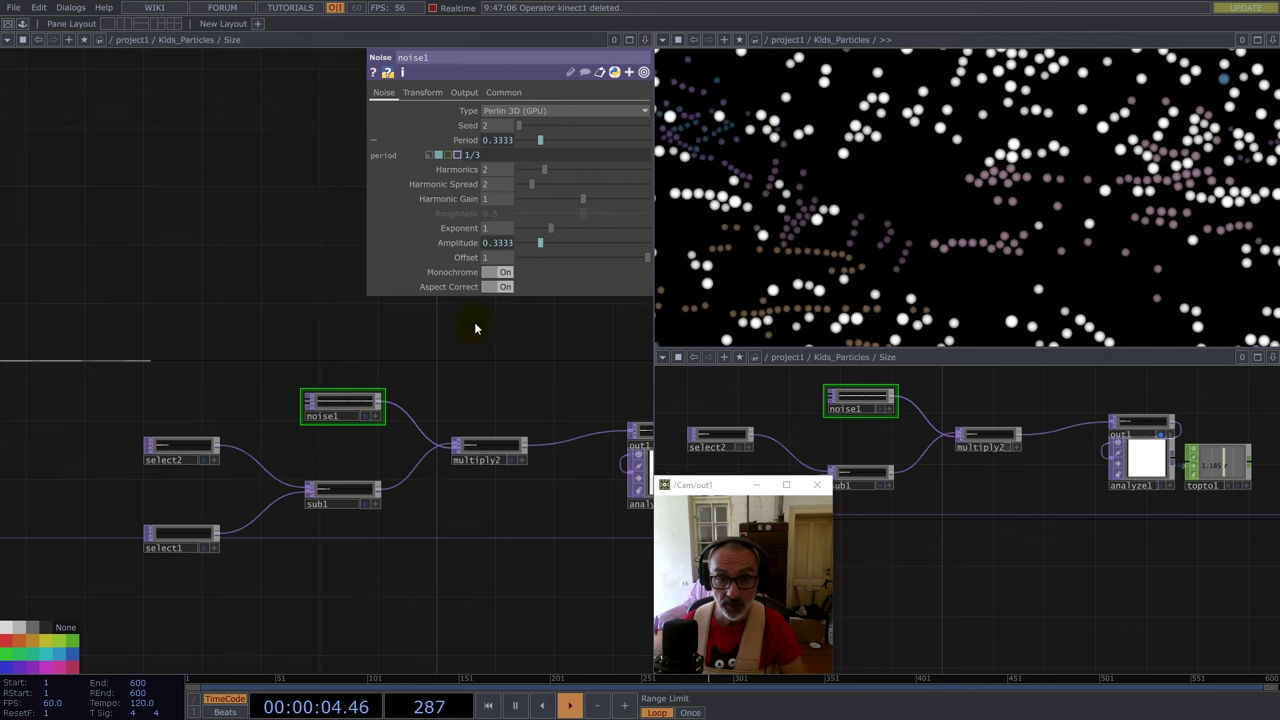
pyautogui.click(501, 243)
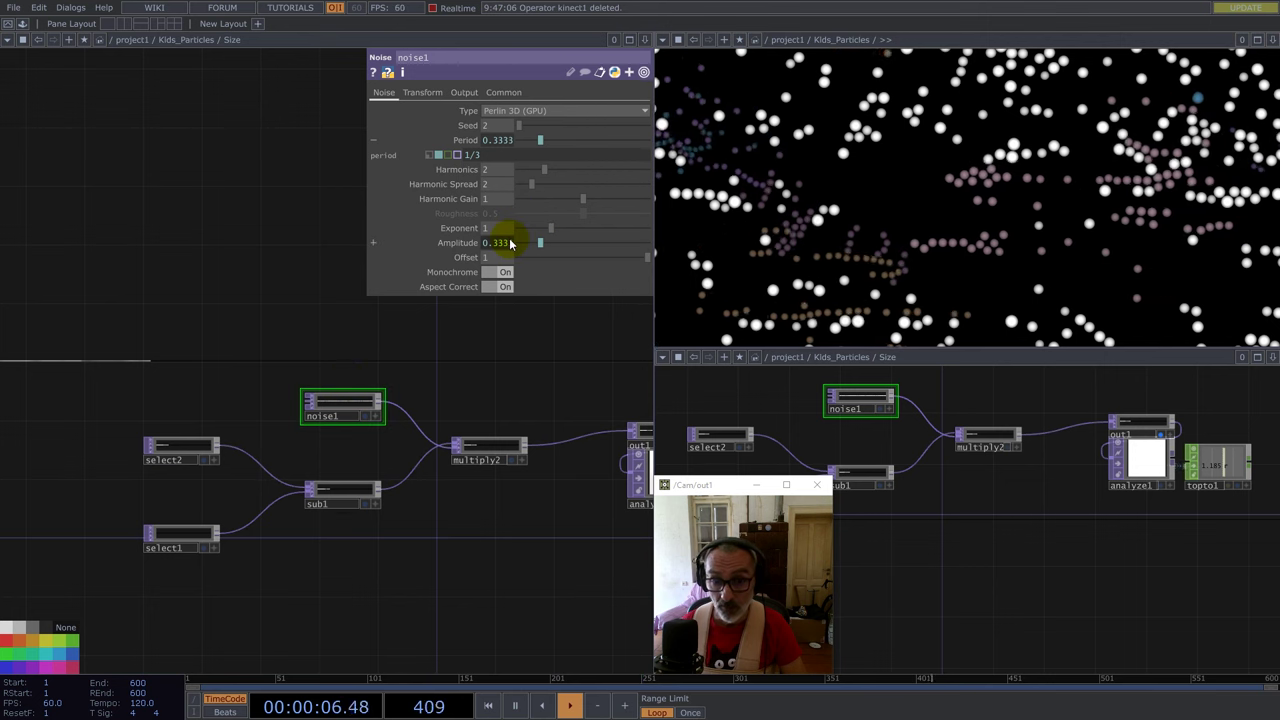
pyautogui.click(462, 243)
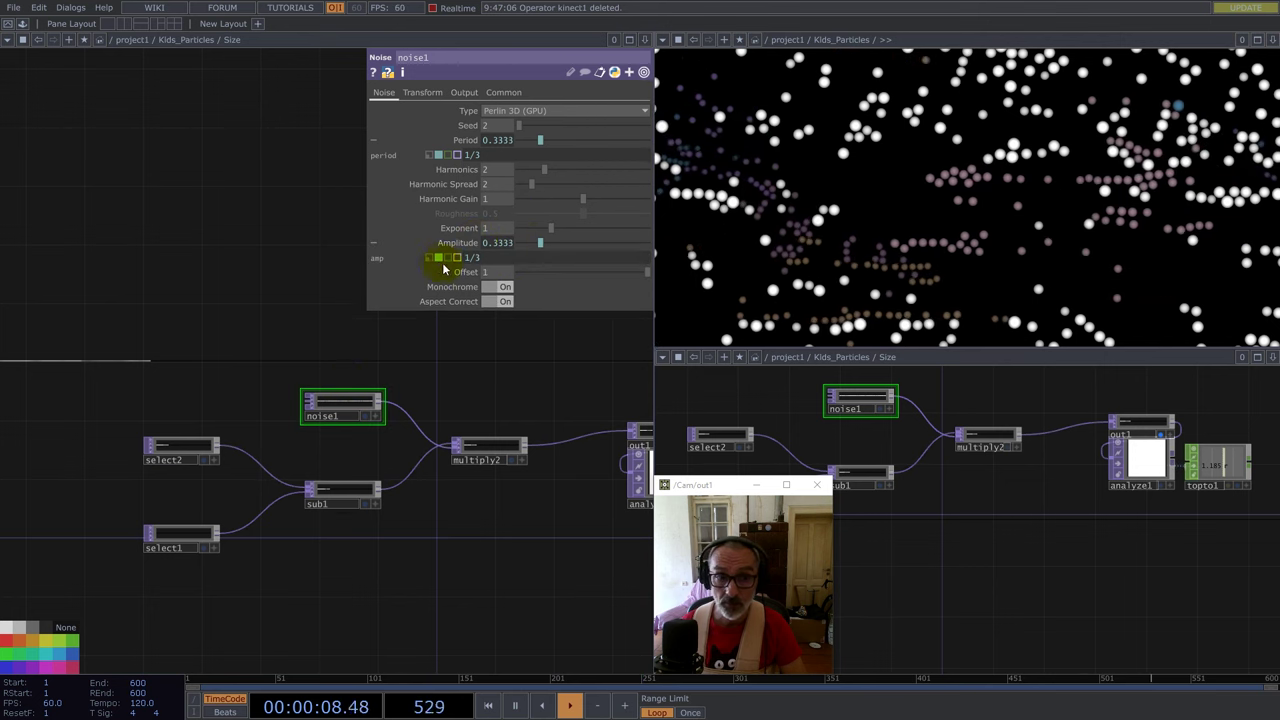
pyautogui.click(433, 258)
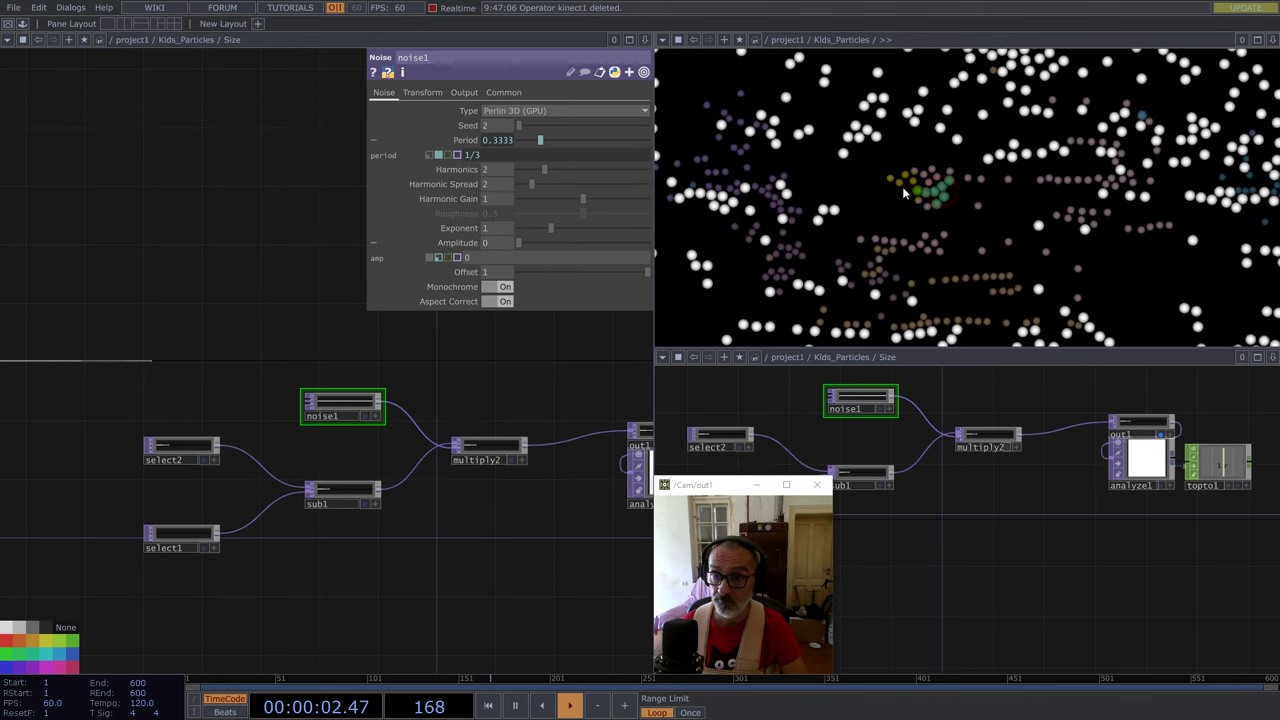
pyautogui.click(440, 258)
pyautogui.scroll(-5, 360, 471)
pyautogui.scroll(-8, 422, 602)
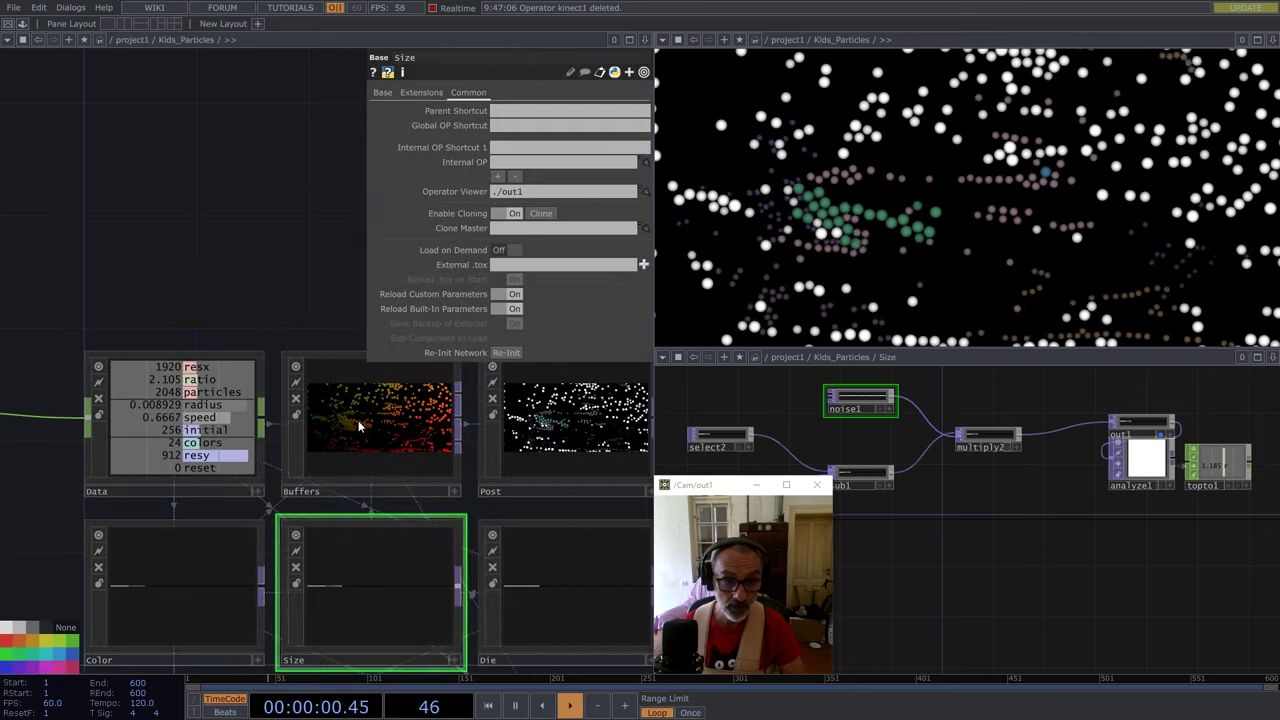
# Open the Die component's network in Kids_Particles and check select1's source TOP.
pyautogui.moveTo(191, 300); pyautogui.dragTo(60, 272)
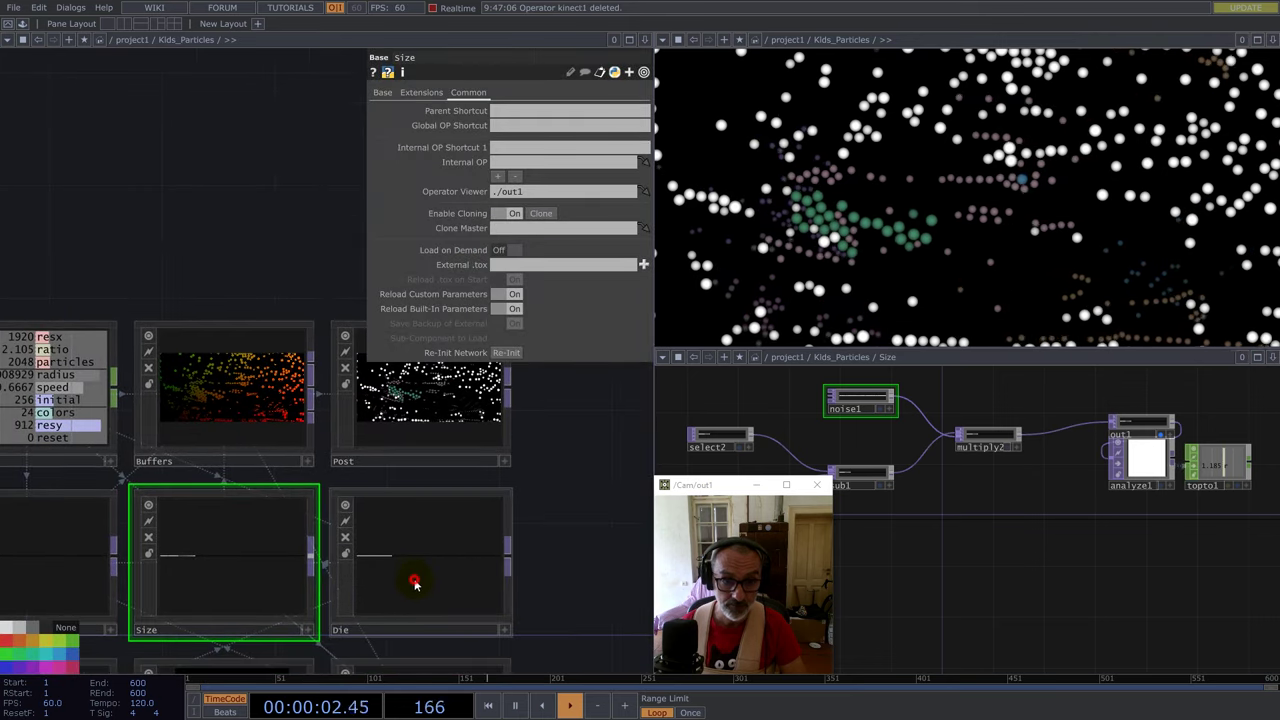
pyautogui.scroll(5, 414, 582)
pyautogui.scroll(5, 331, 543)
pyautogui.scroll(6, 230, 425)
pyautogui.click(82, 369)
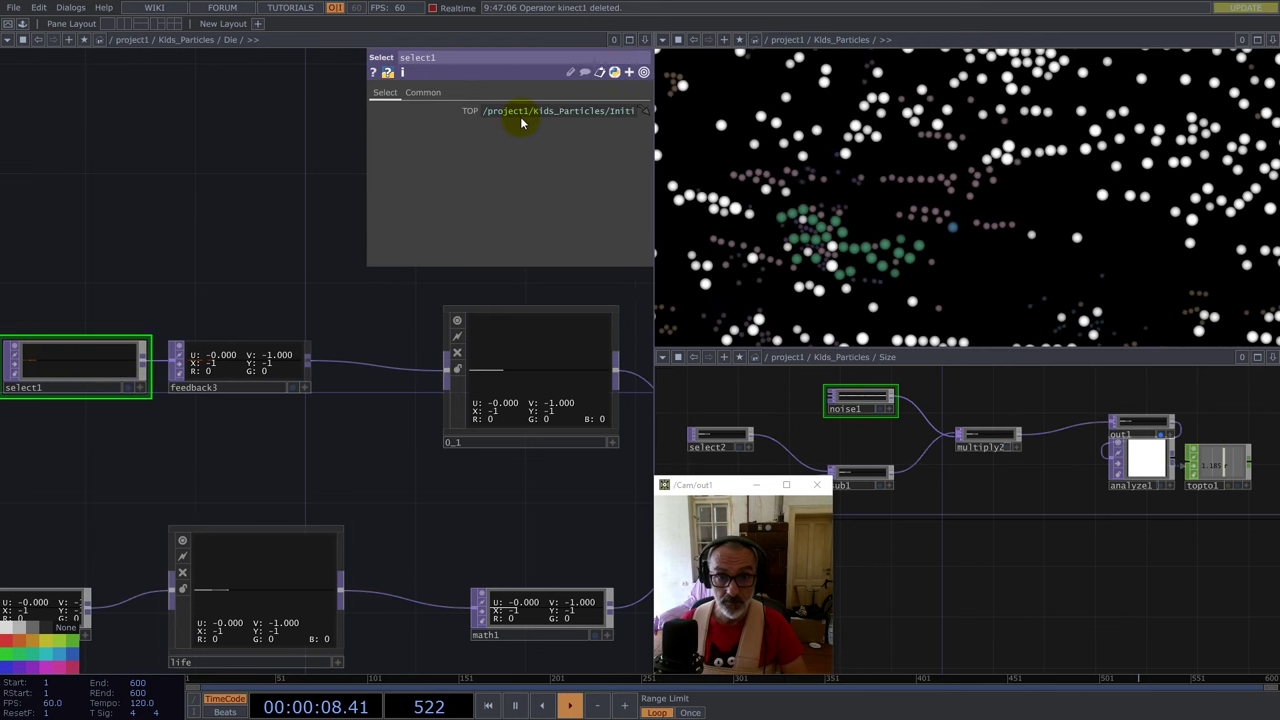
# Check feedback3's Target TOP expression and locate the referenced Particles component in the Kids_Particles network of the second network pane.
pyautogui.click(267, 371)
pyautogui.moveTo(312, 294); pyautogui.dragTo(198, 369)
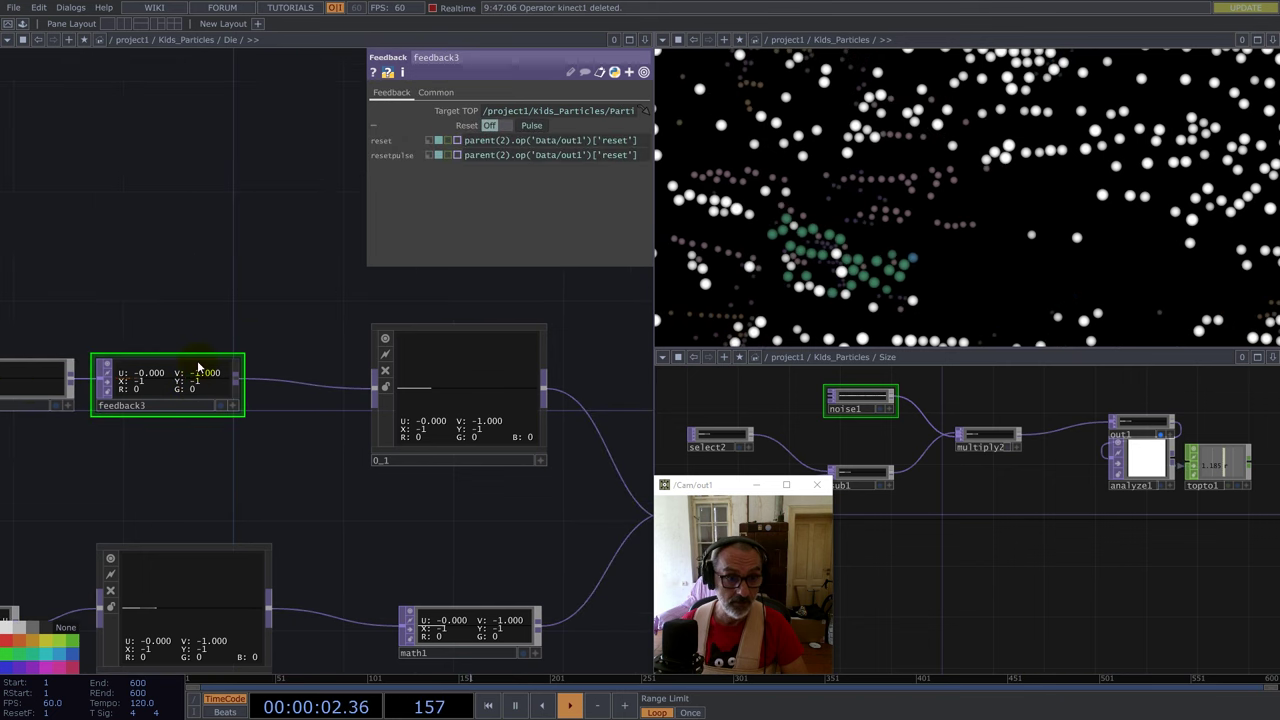
pyautogui.click(591, 112)
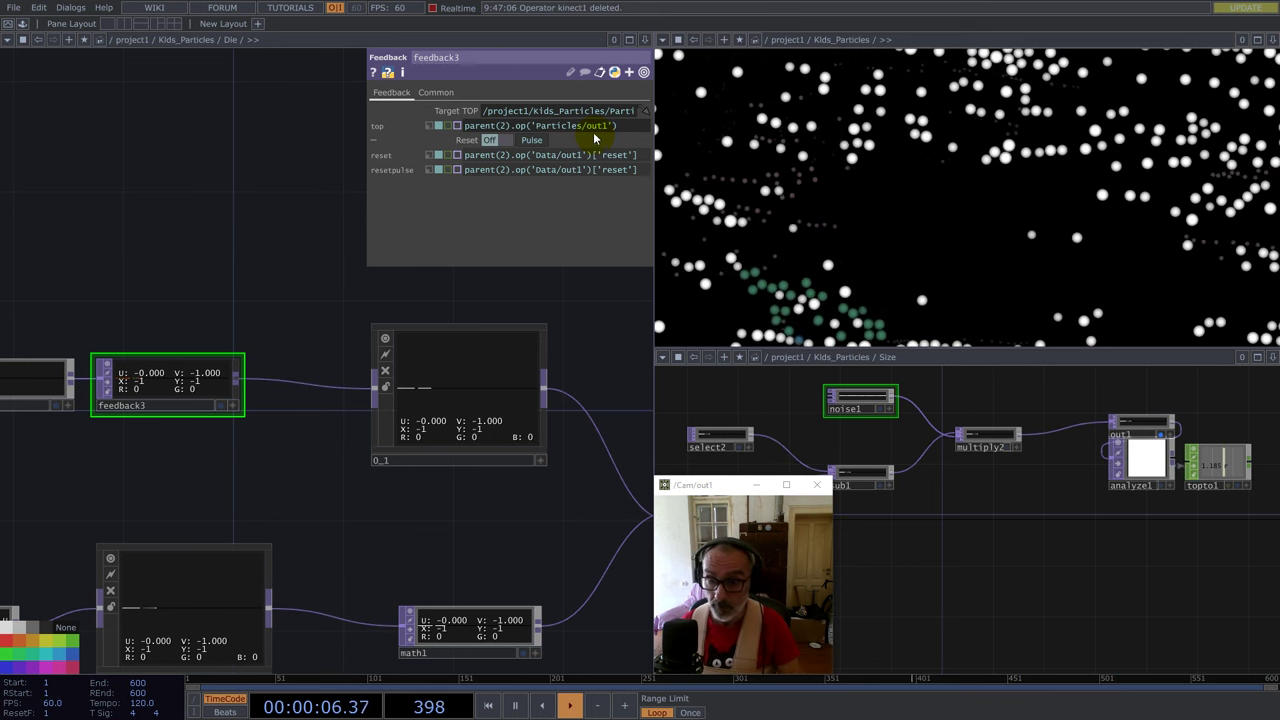
pyautogui.scroll(-5, 966, 571)
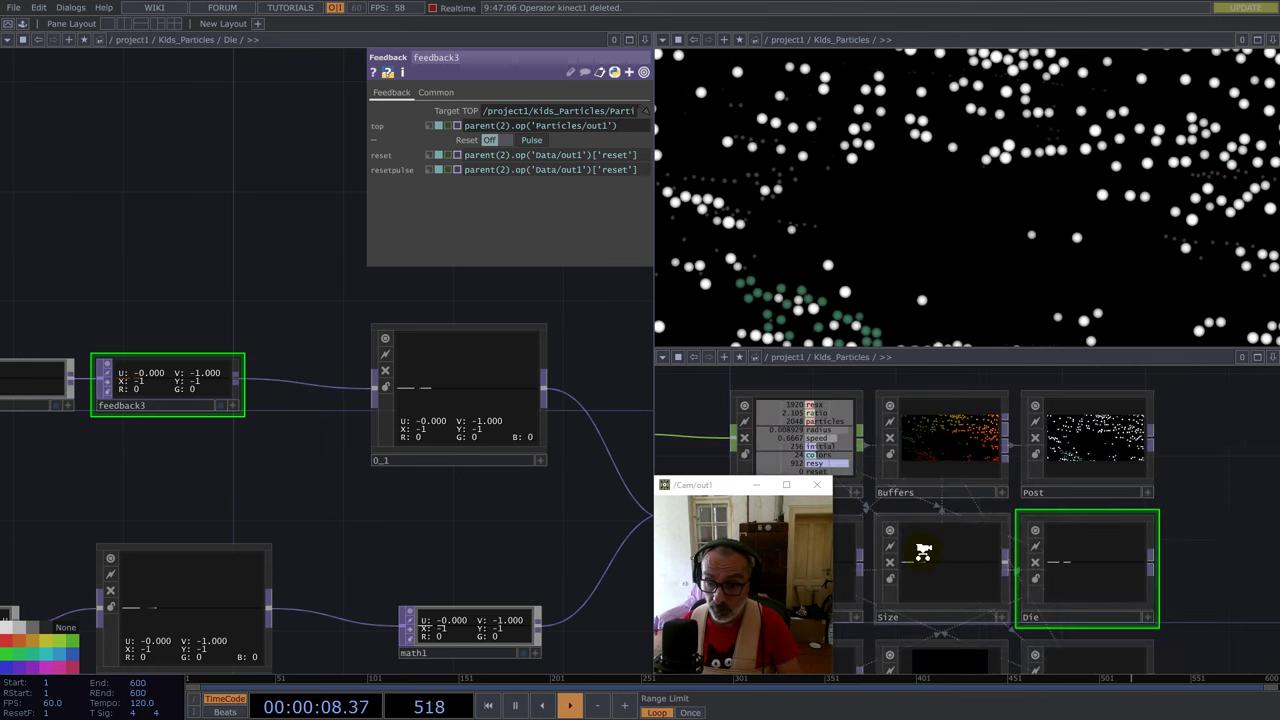
pyautogui.scroll(4, 980, 606)
pyautogui.click(981, 608)
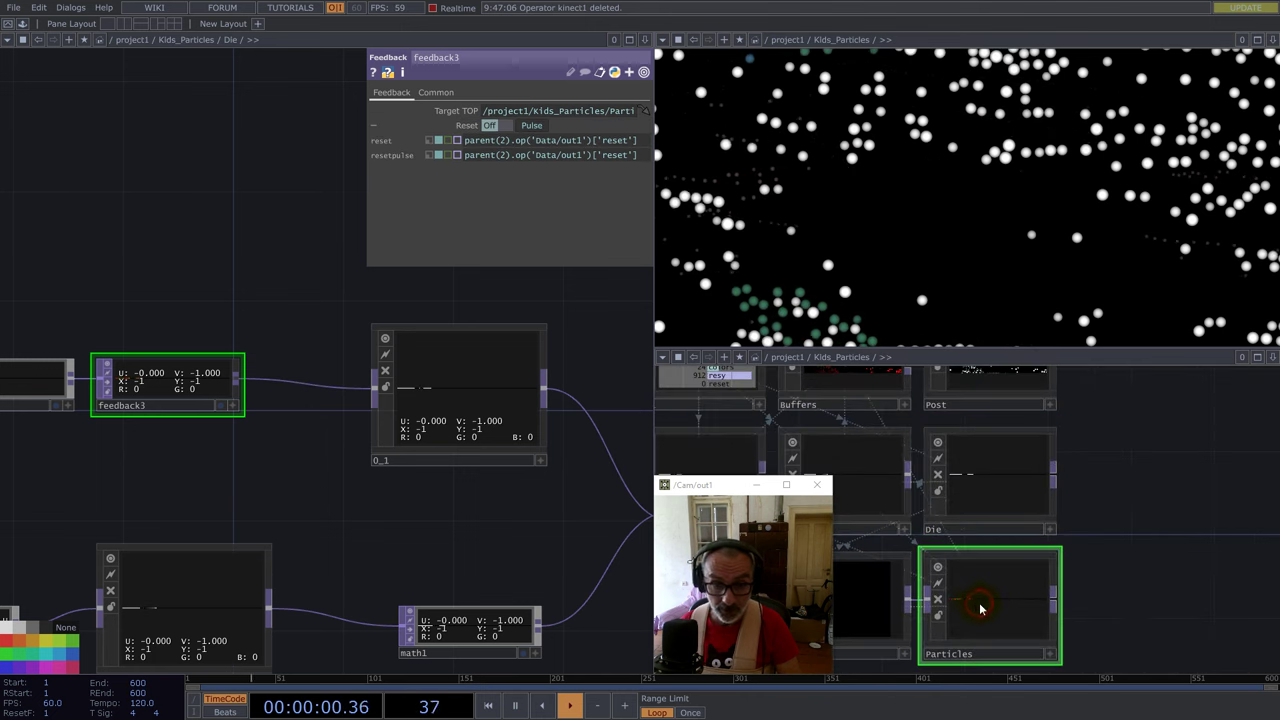
# Select the 0_1 component in the Die network, and examine the parameters of rectangle1.
pyautogui.doubleClick(468, 388)
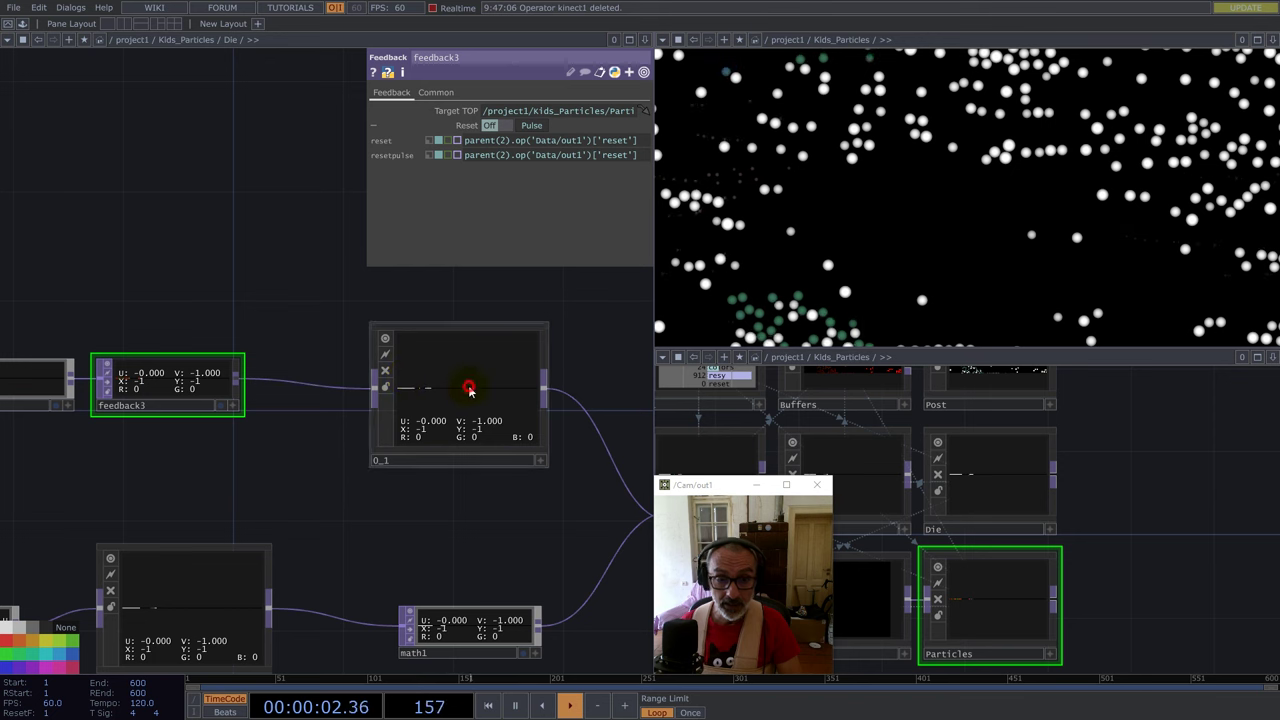
pyautogui.scroll(-6, 329, 470)
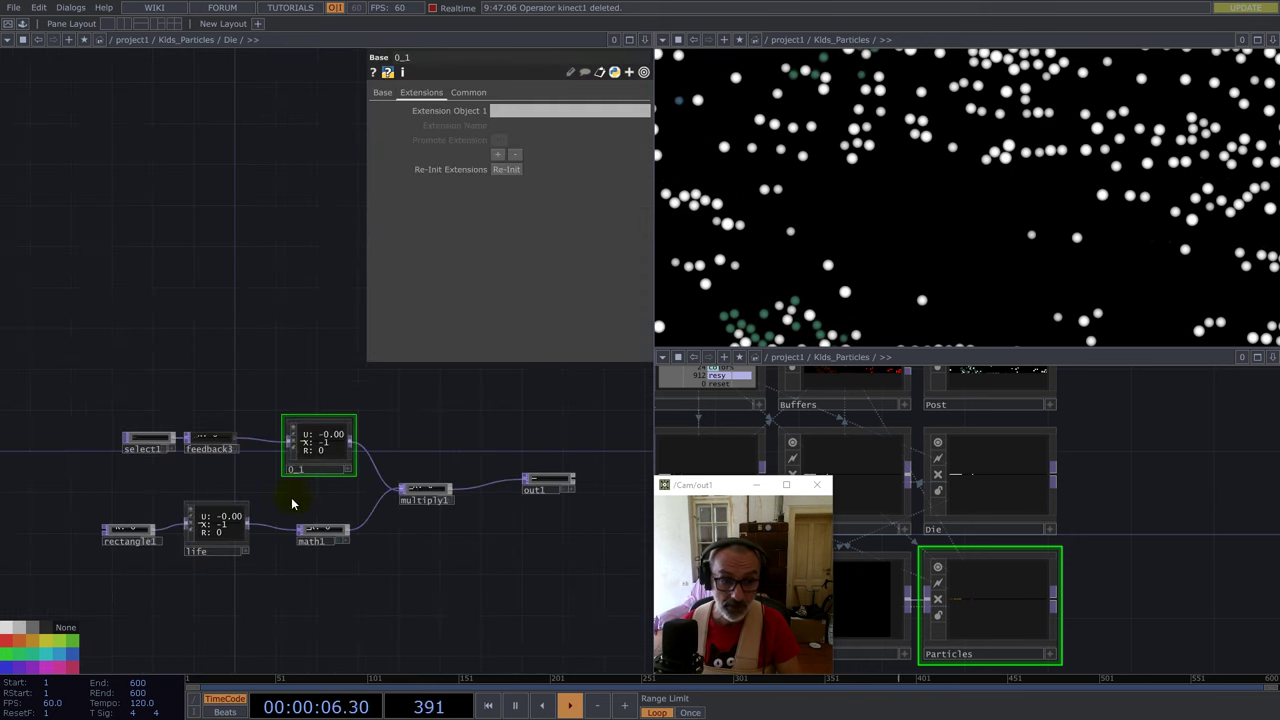
pyautogui.scroll(6, 120, 568)
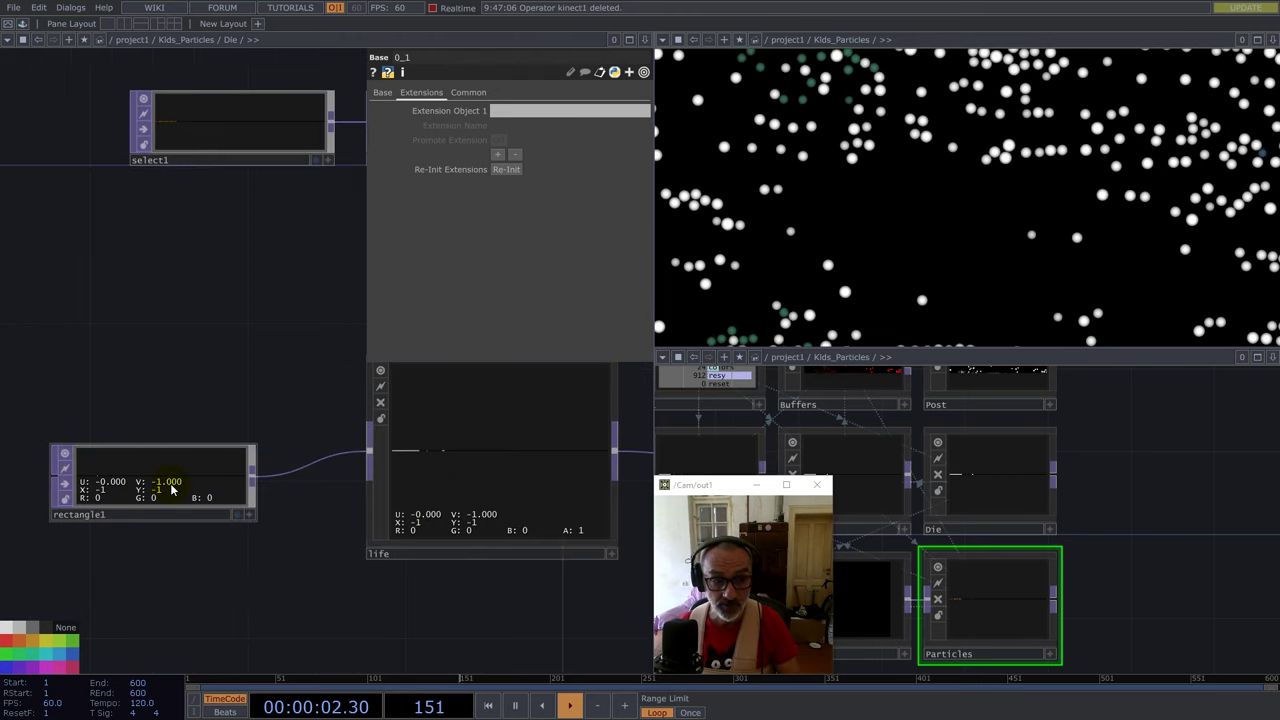
pyautogui.scroll(4, 90, 484)
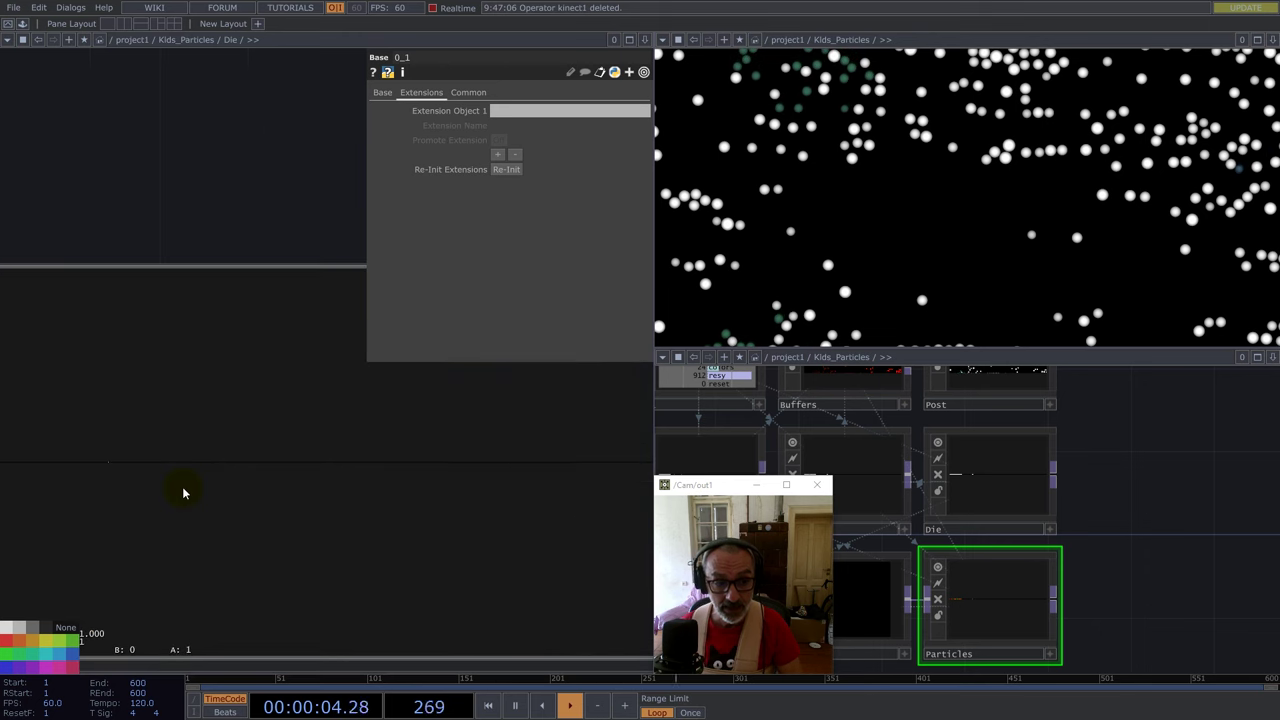
pyautogui.scroll(-2, 175, 488)
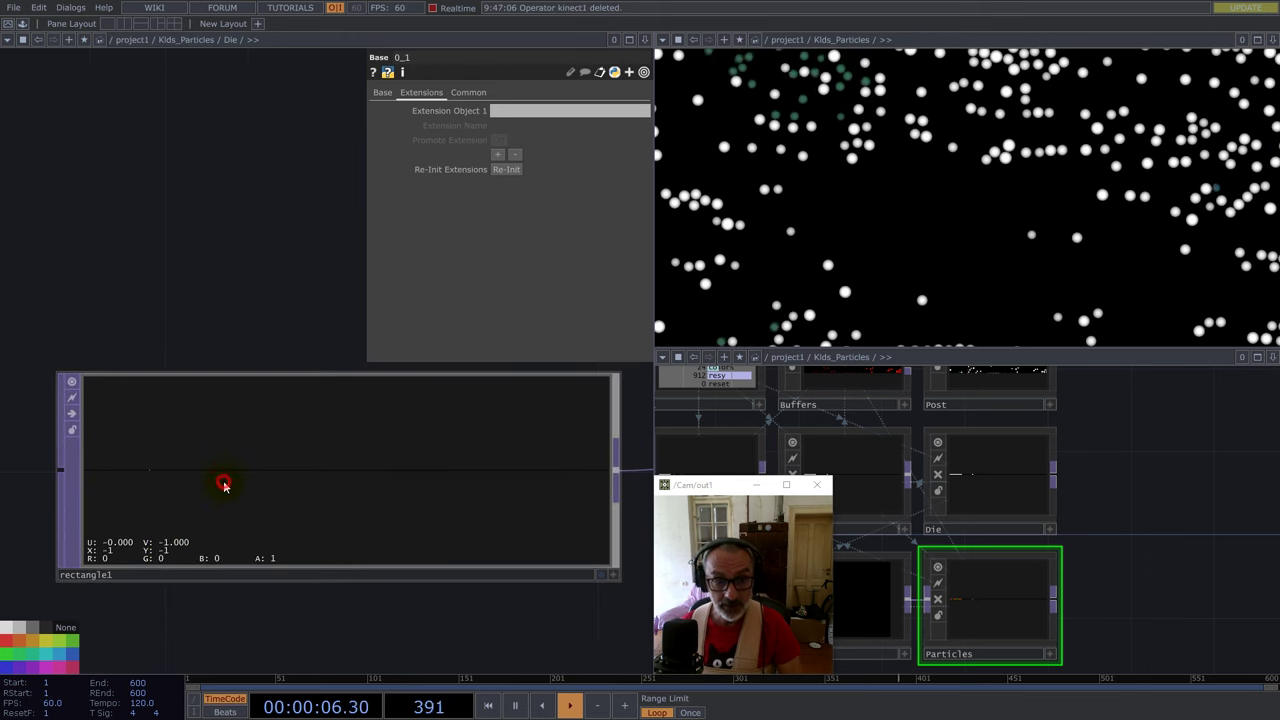
pyautogui.click(224, 485)
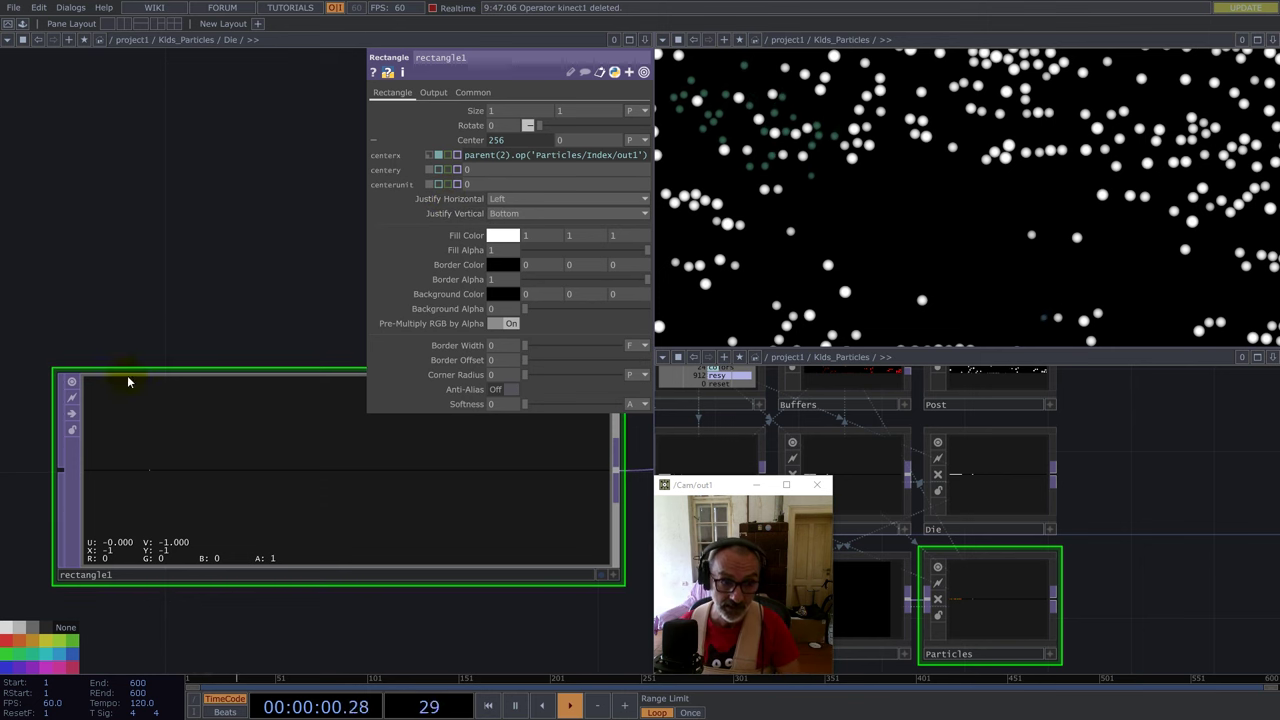
# Enlarge rectangle1's image and emit a stroke of particles across the middle of the render viewer to watch its pixel respond.
pyautogui.scroll(-3, 155, 493)
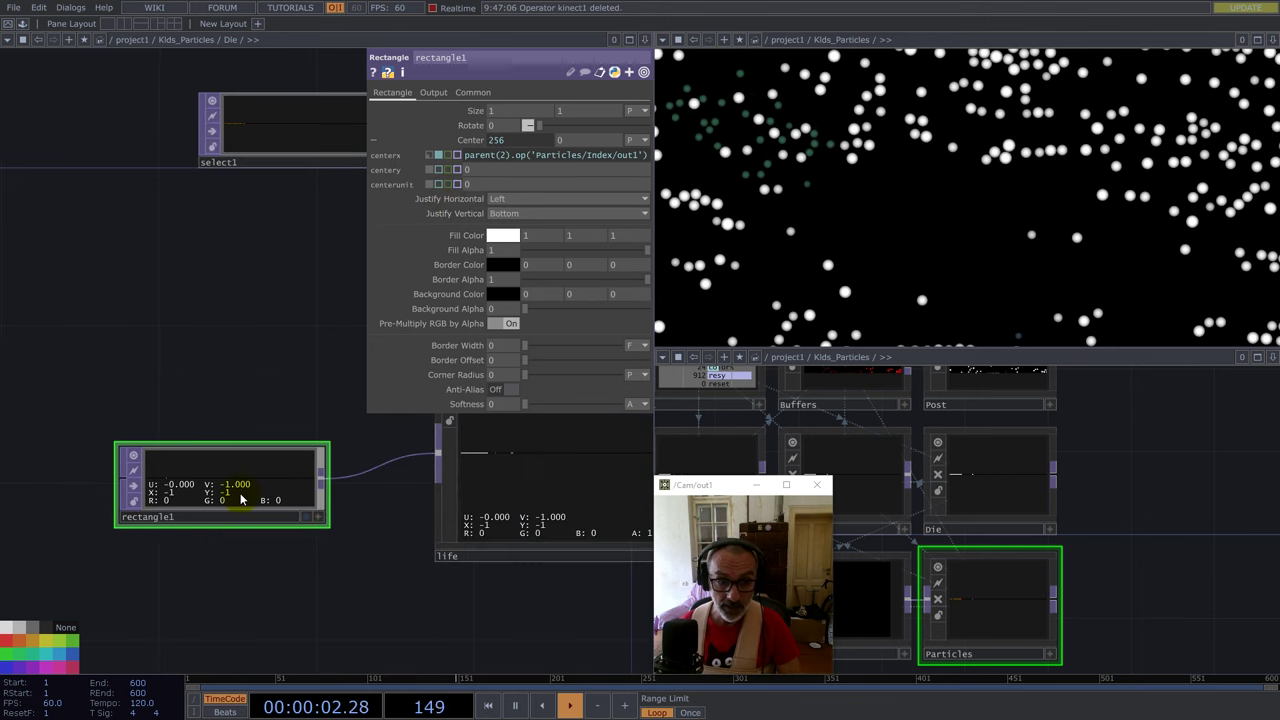
pyautogui.scroll(5, 230, 495)
pyautogui.scroll(-3, 323, 277)
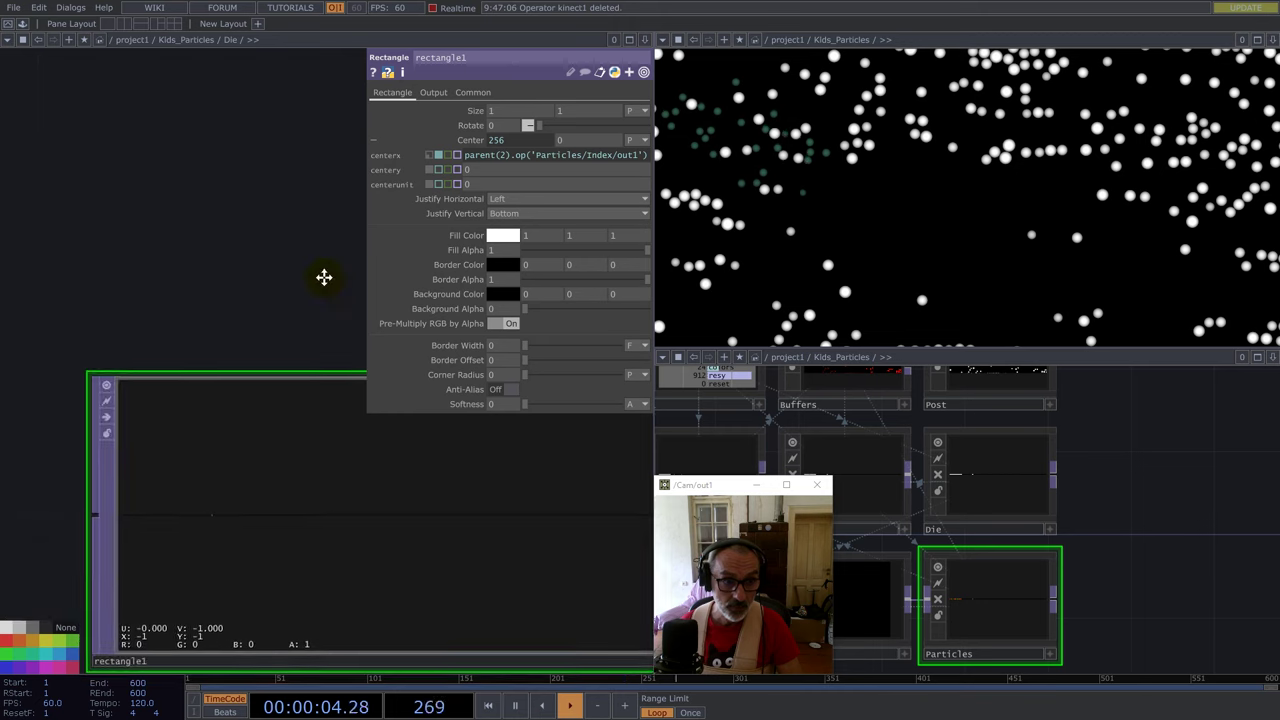
pyautogui.scroll(5, 263, 537)
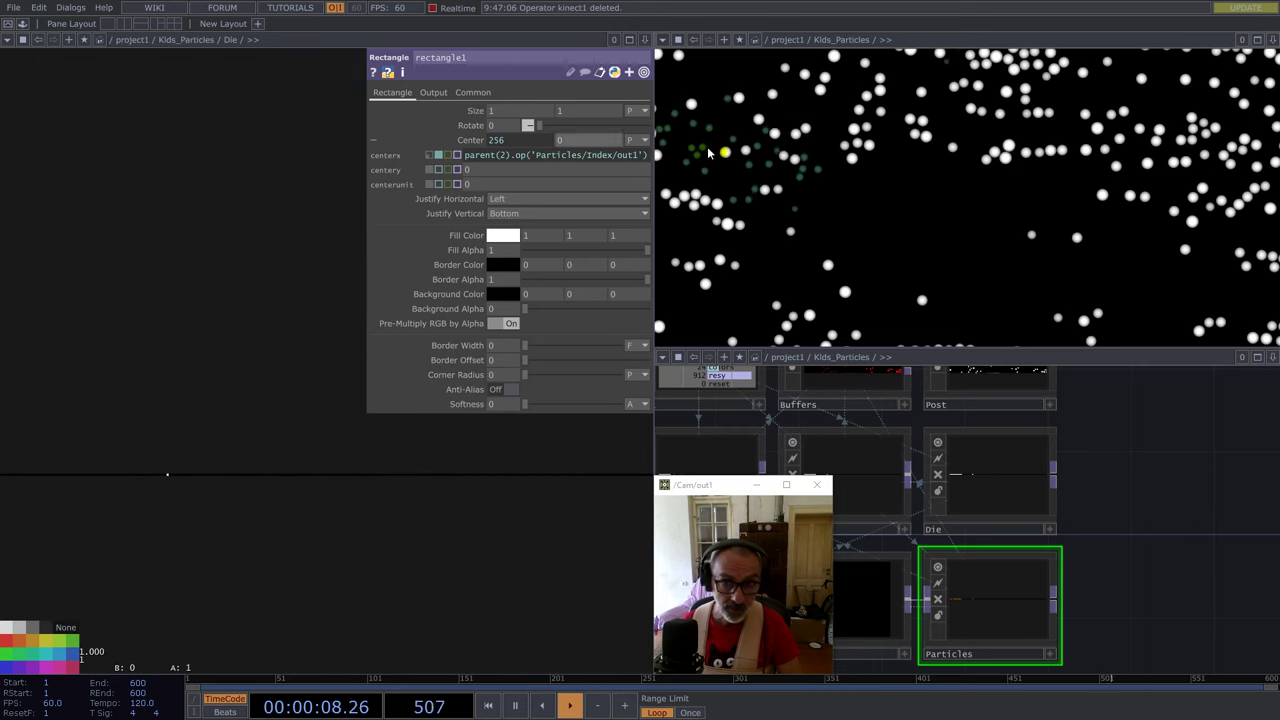
pyautogui.moveTo(818, 222); pyautogui.dragTo(1044, 238)
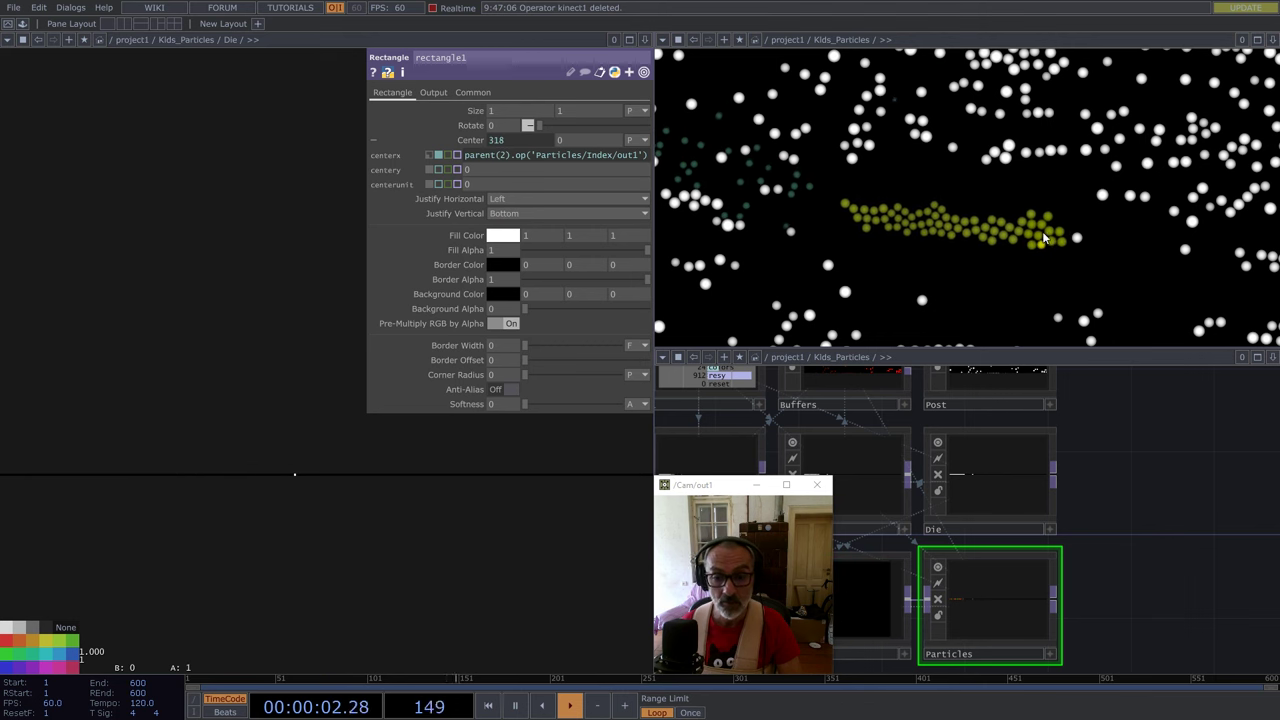
# Open the life component's network inside Die and check comp1's operation and inputs.
pyautogui.scroll(-2, 465, 465)
pyautogui.scroll(-6, 458, 474)
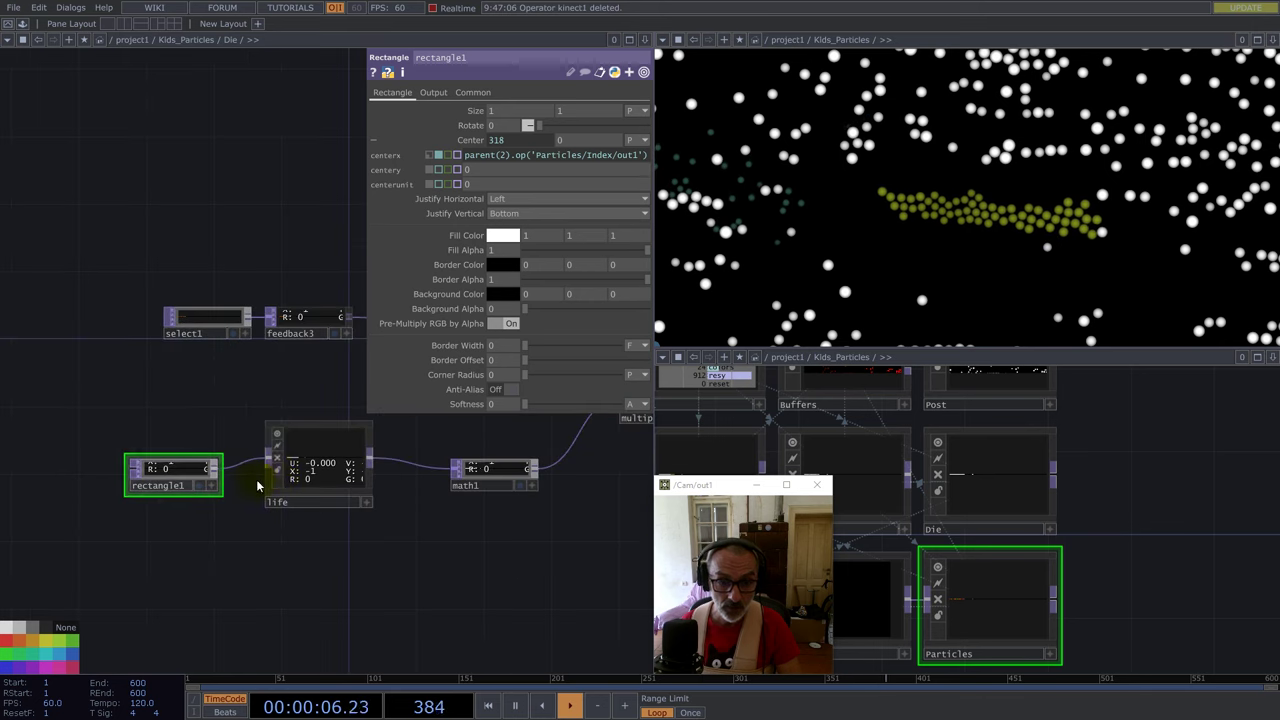
pyautogui.doubleClick(323, 460)
pyautogui.moveTo(298, 437); pyautogui.dragTo(391, 474)
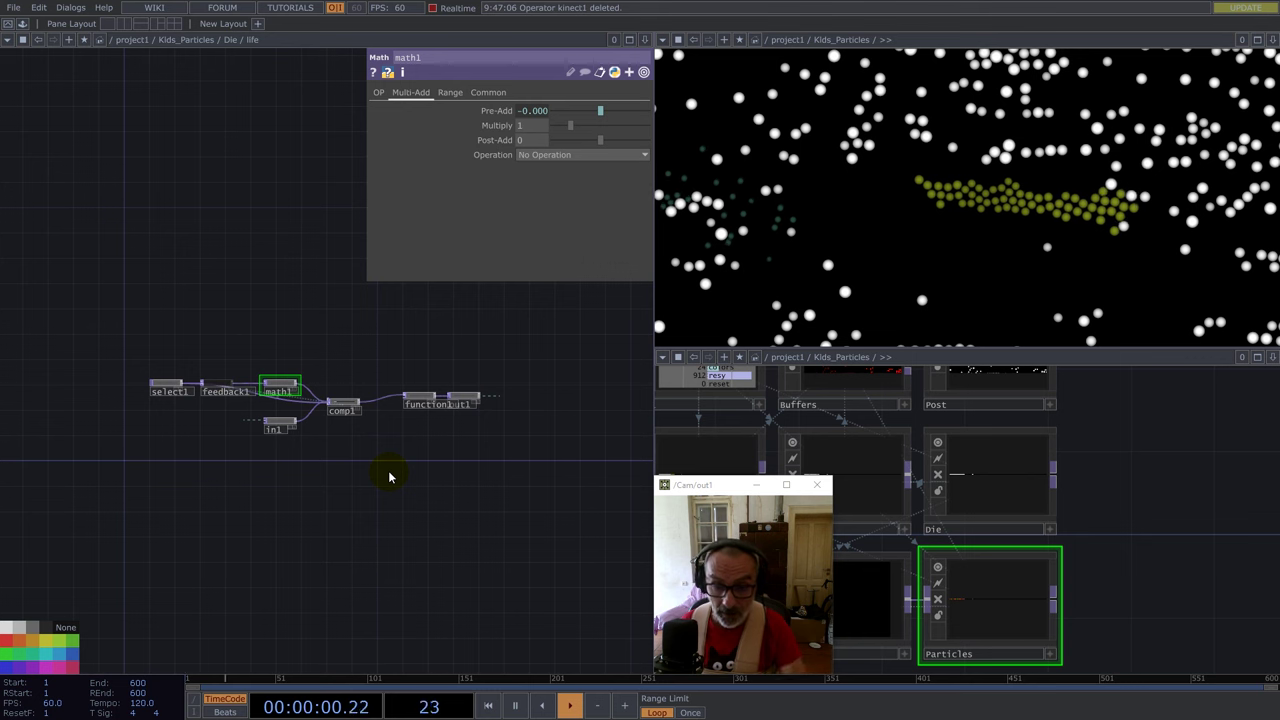
pyautogui.scroll(5, 172, 377)
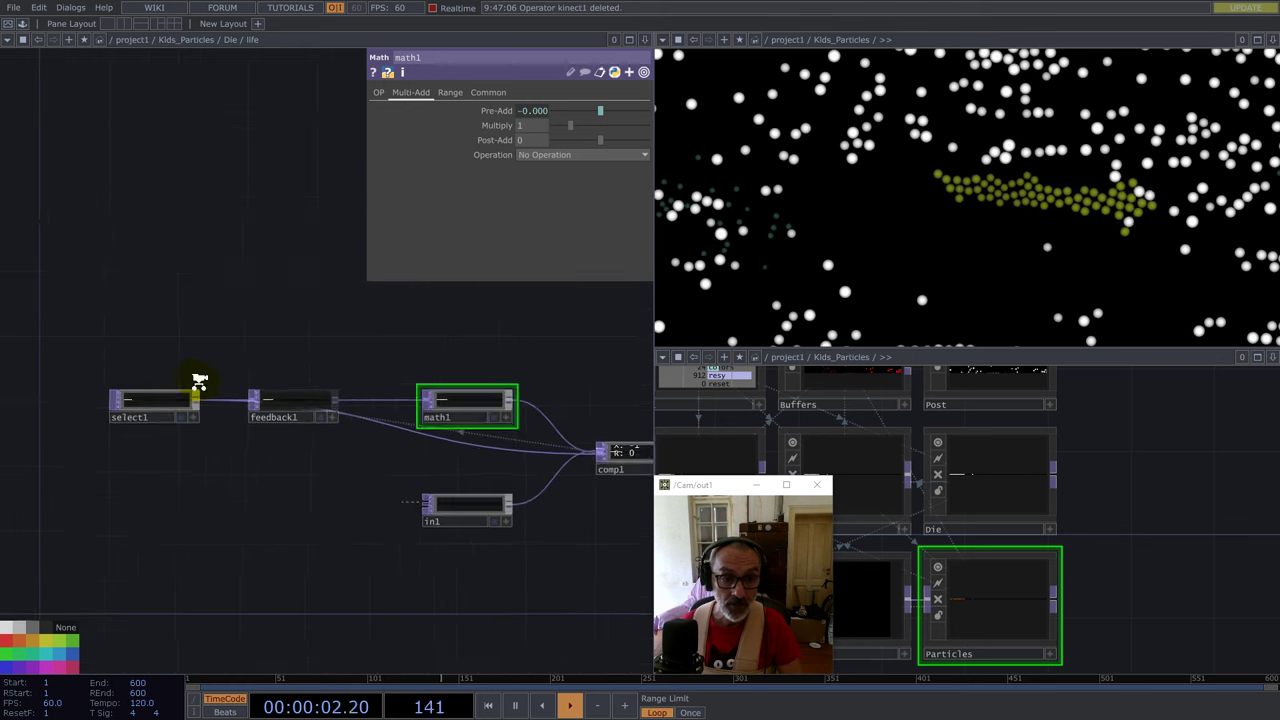
pyautogui.scroll(-2, 199, 381)
pyautogui.click(510, 440)
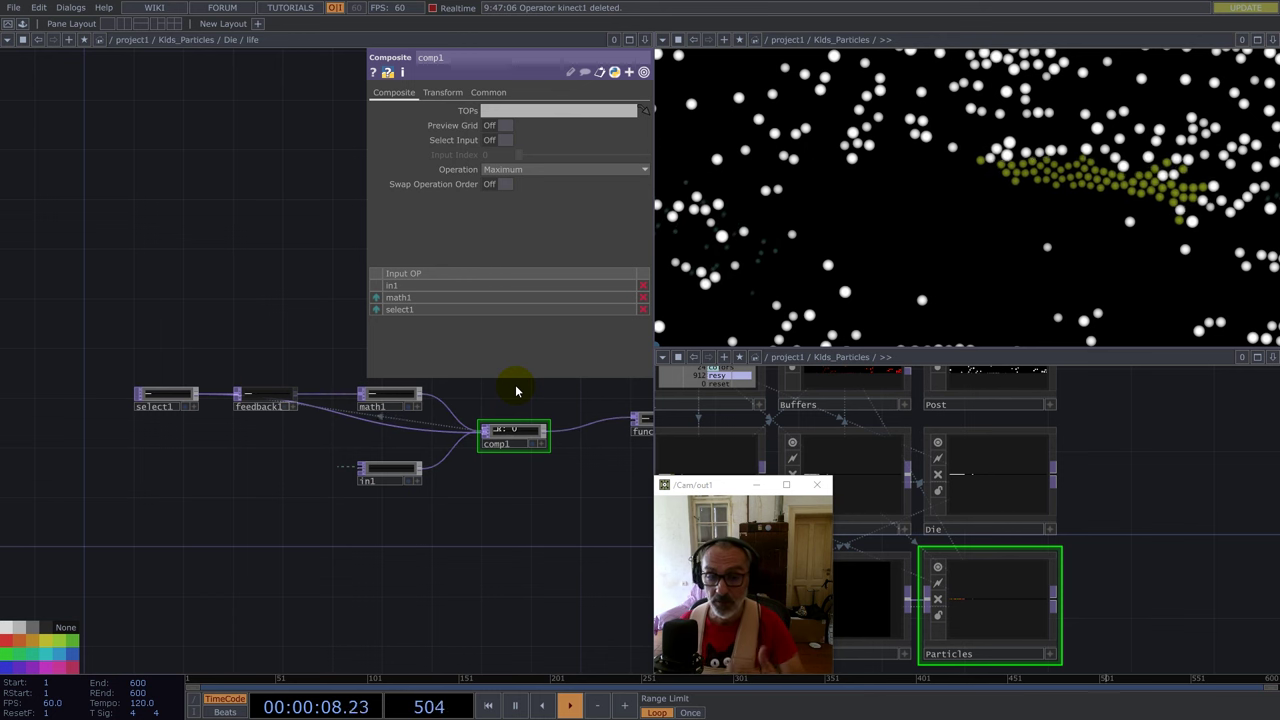
# Check math1's Pre-Add in the life network and undo the last Pre-Add change.
pyautogui.click(403, 396)
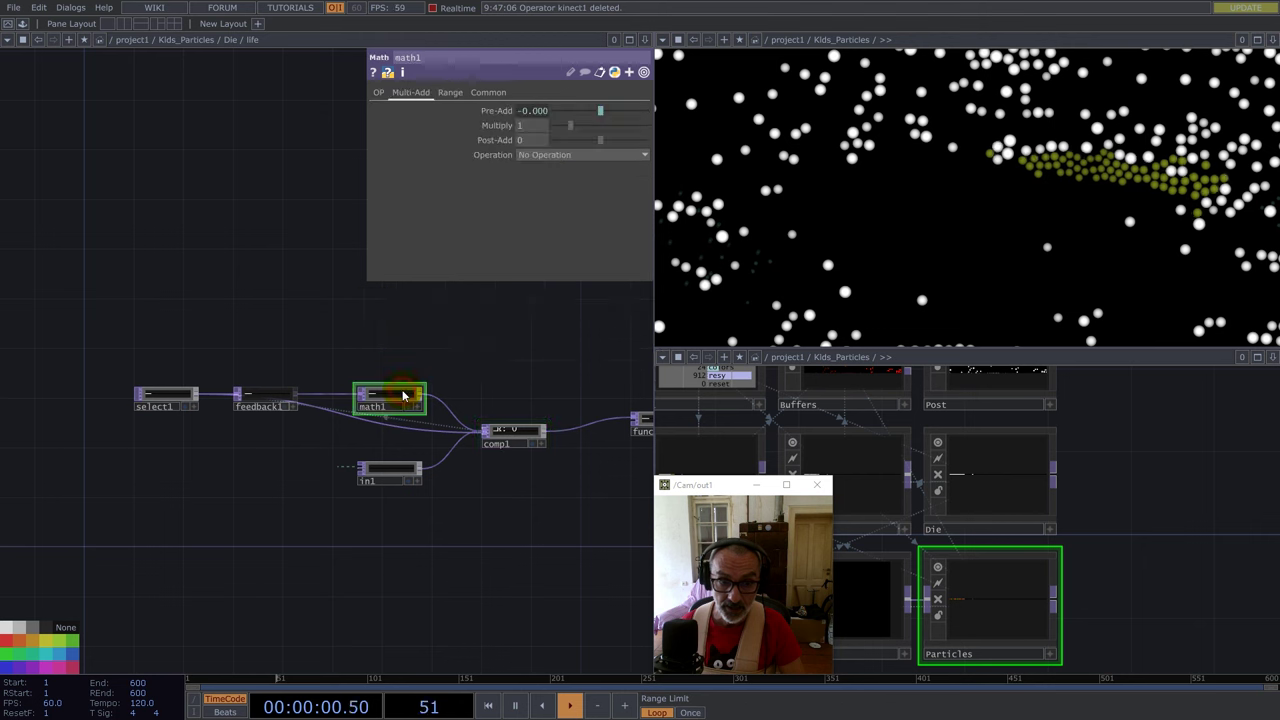
pyautogui.click(531, 113)
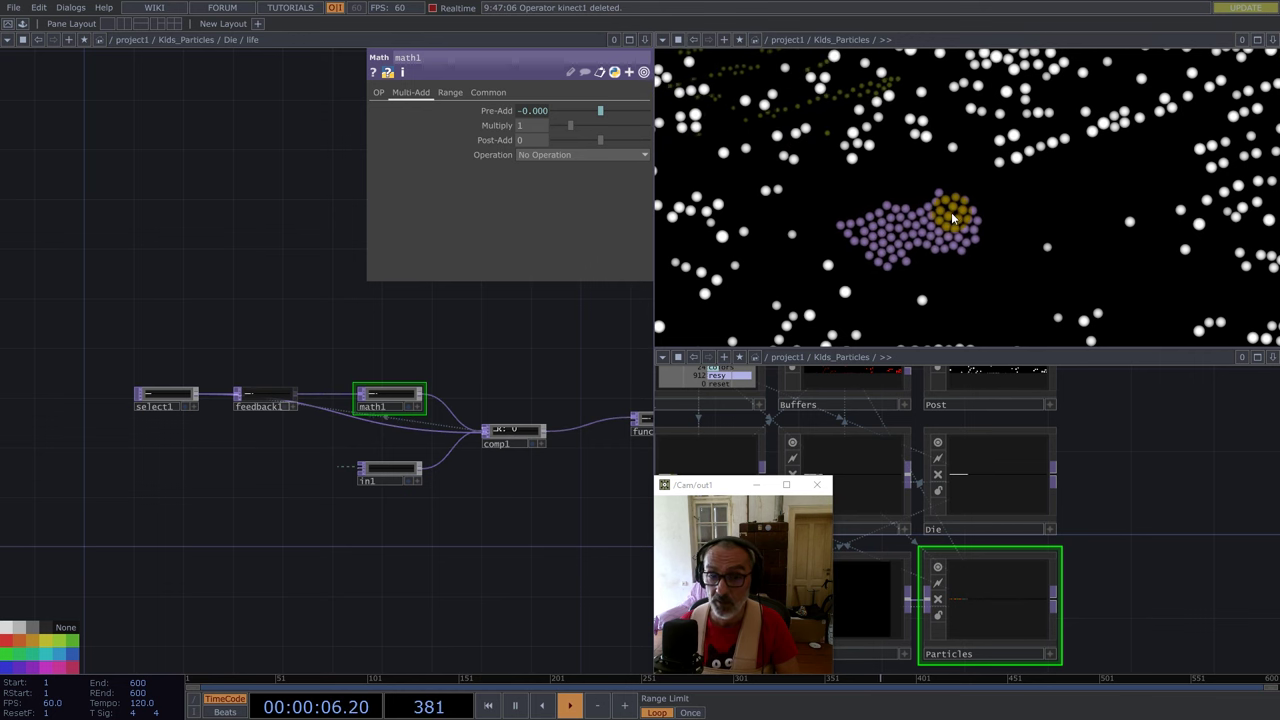
pyautogui.click(520, 229)
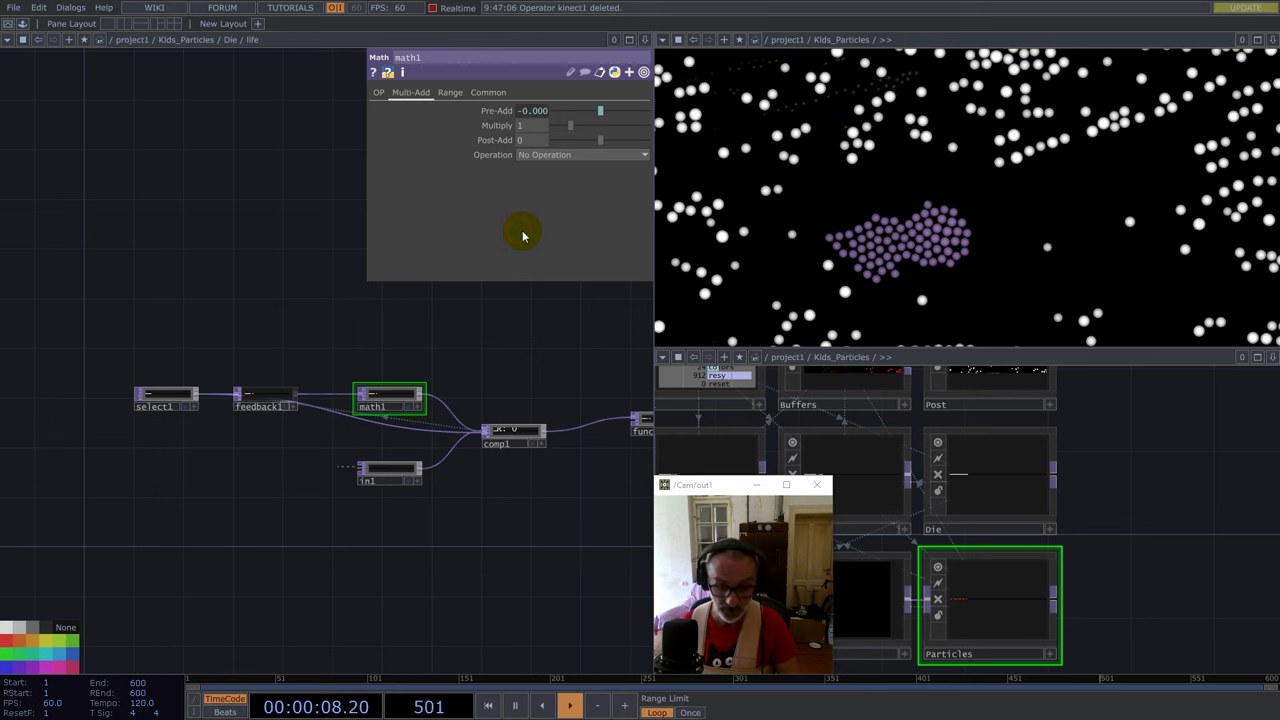
pyautogui.hotkey('ctrl', 'z')
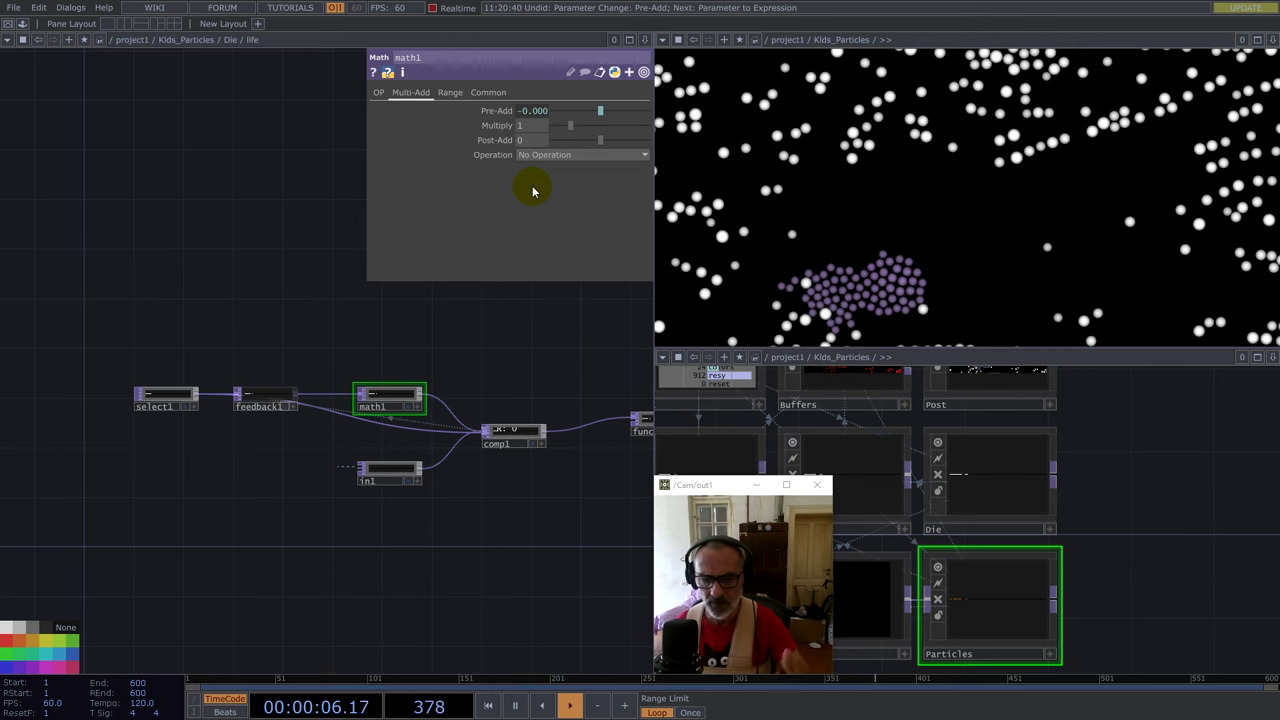
# Follow the life chain to function1 and examine its Function R and Exponent Value settings.
pyautogui.scroll(-3, 340, 340)
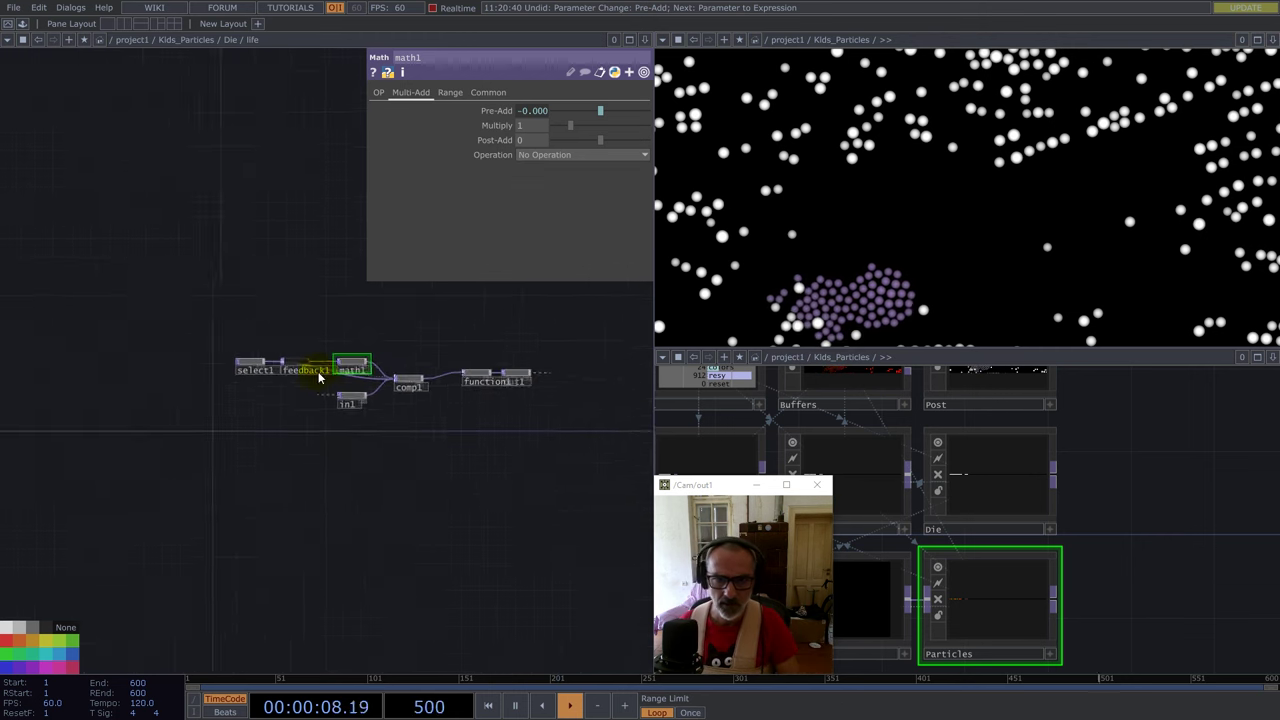
pyautogui.scroll(3, 423, 366)
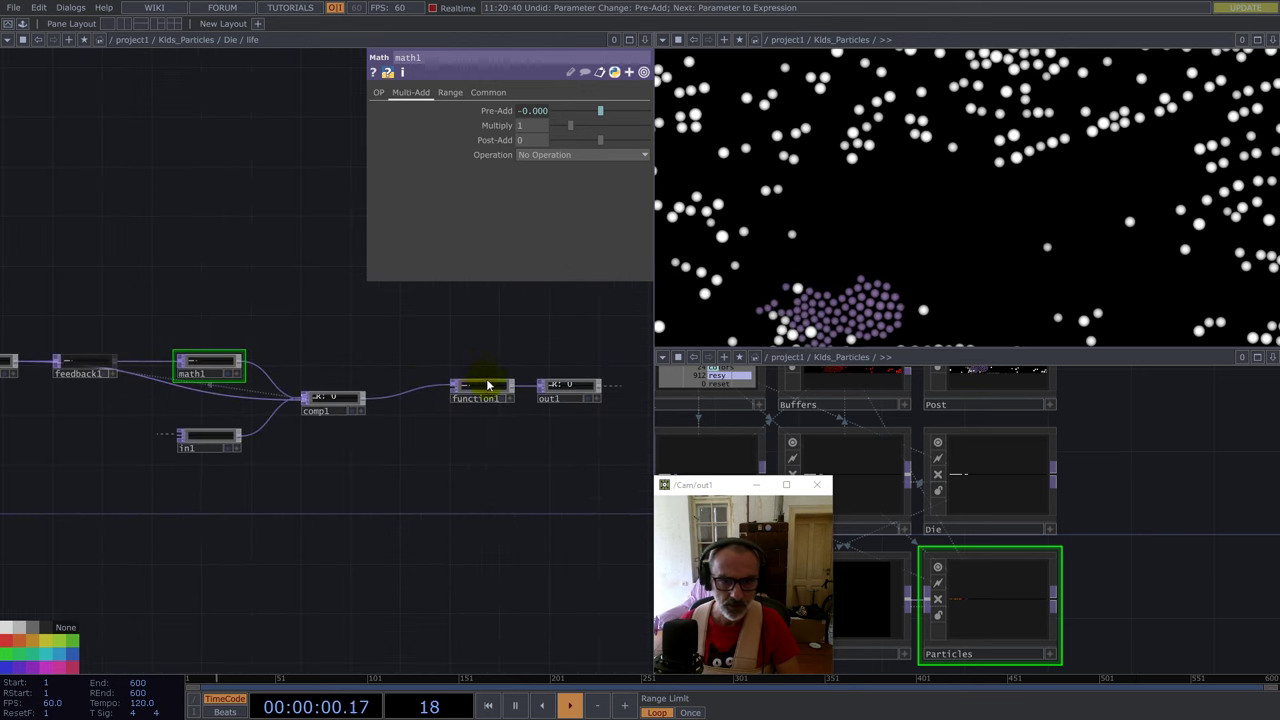
pyautogui.click(482, 386)
pyautogui.scroll(4, 460, 380)
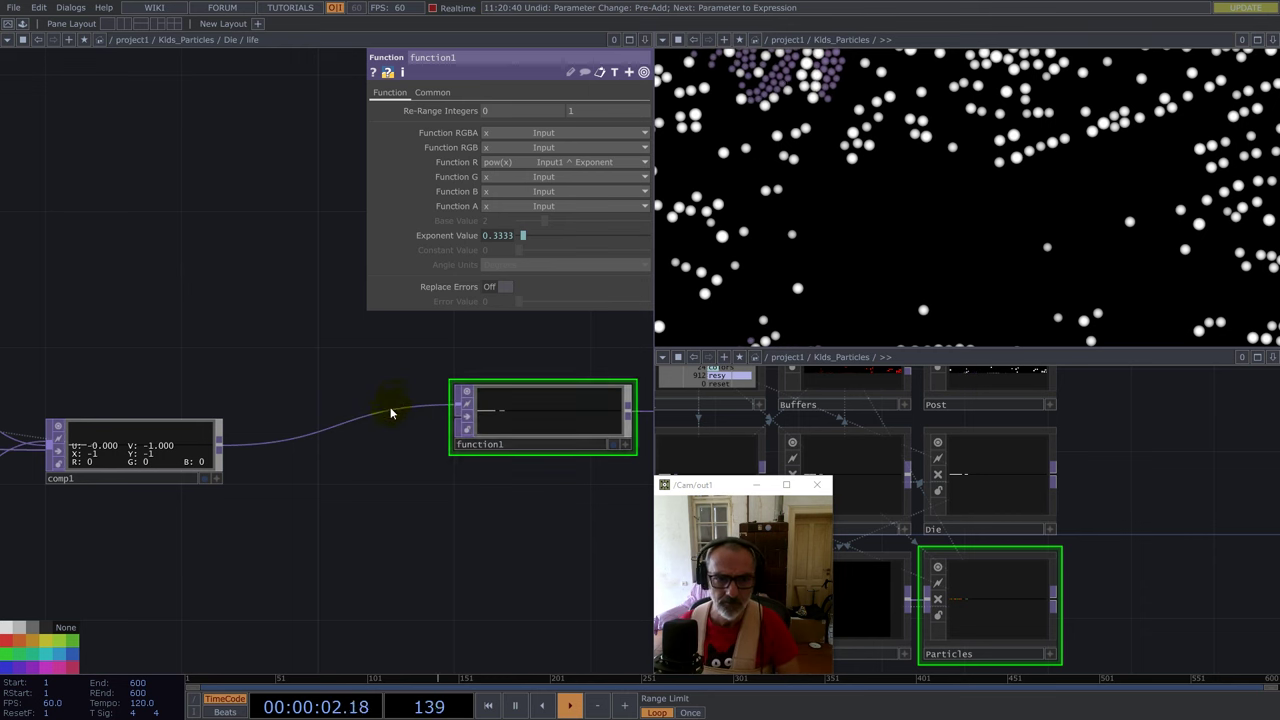
# Leave life and check which parameters of Die's math1 differ from their defaults, restoring the full parameter view.
pyautogui.scroll(-10, 385, 430)
pyautogui.press('p')
pyautogui.scroll(-8, 379, 446)
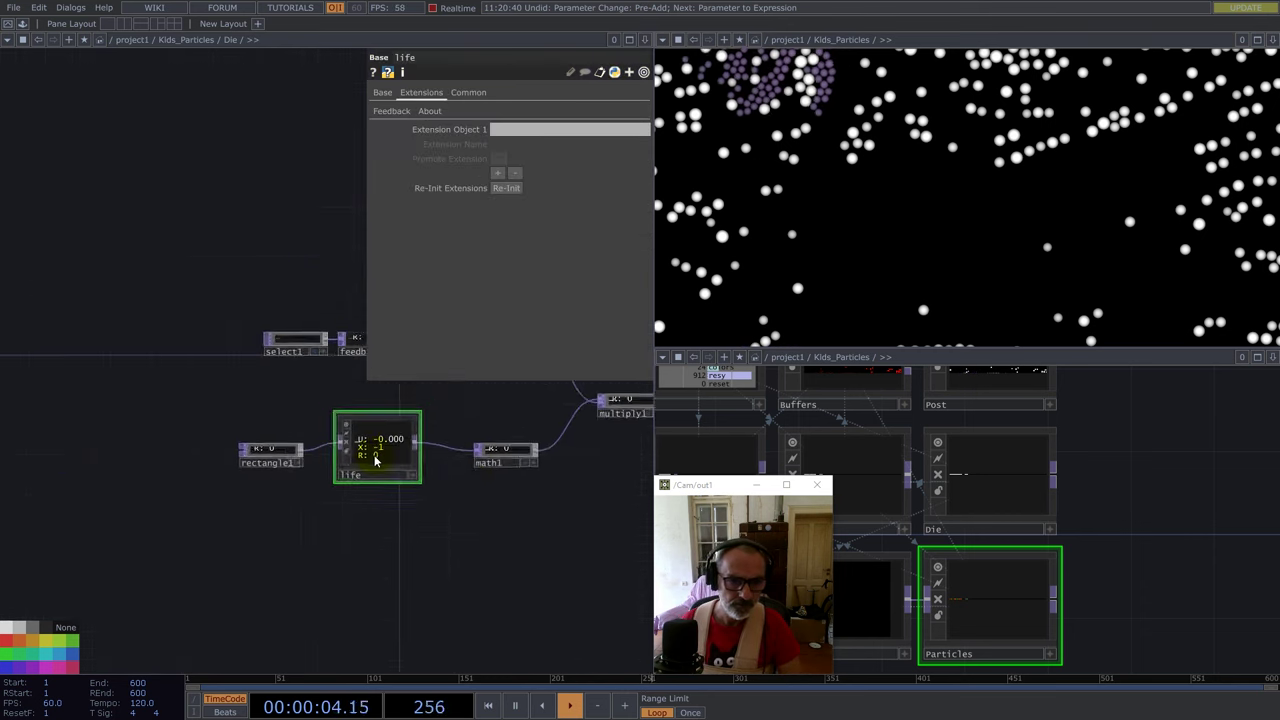
pyautogui.scroll(5, 328, 510)
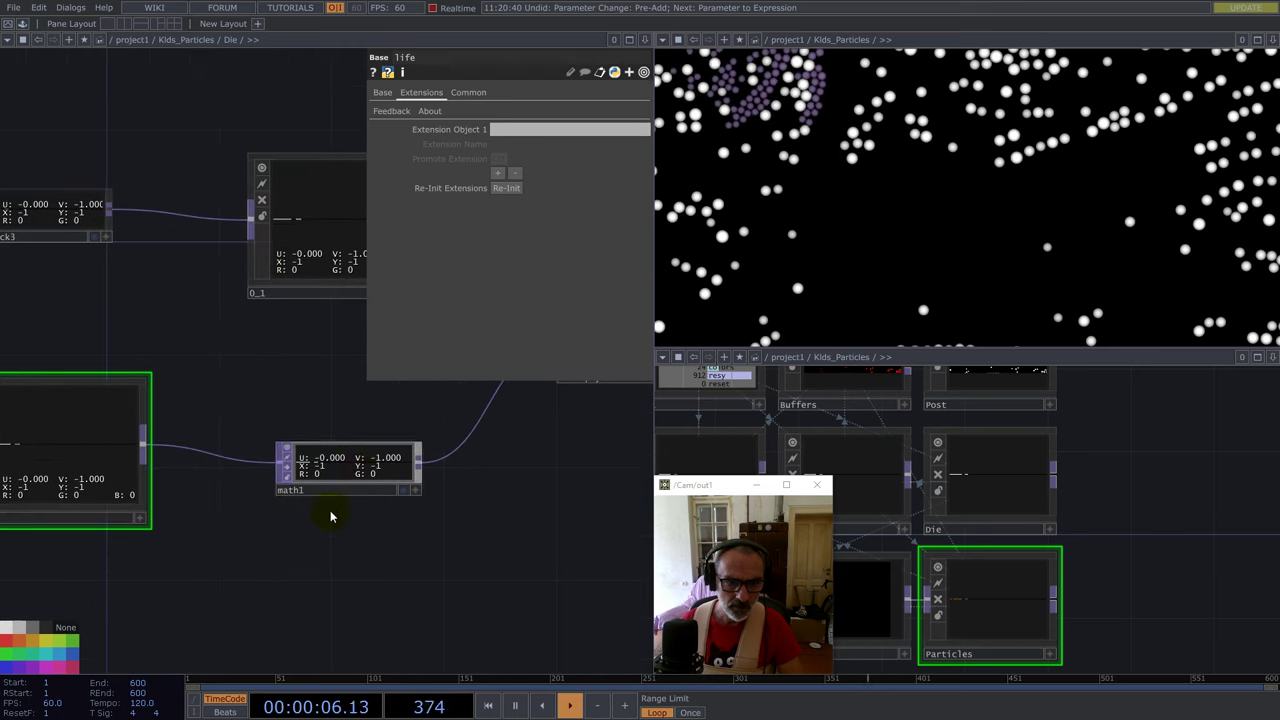
pyautogui.click(362, 478)
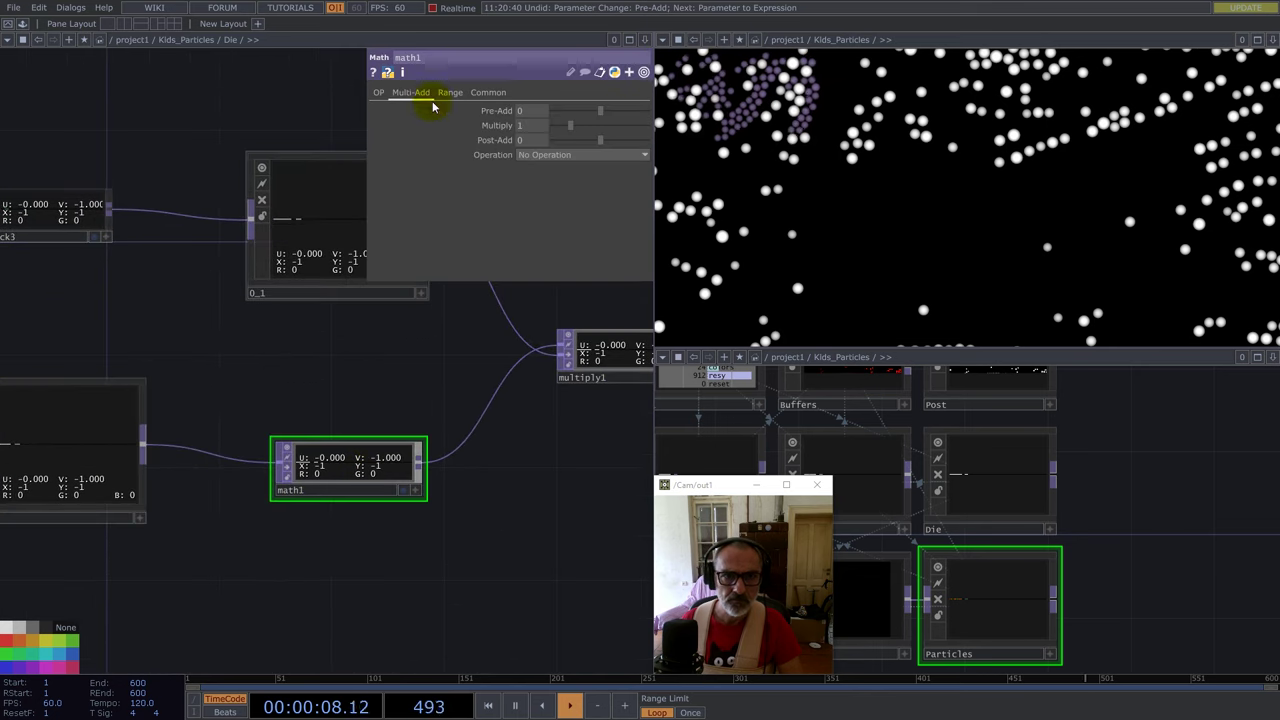
pyautogui.click(643, 73)
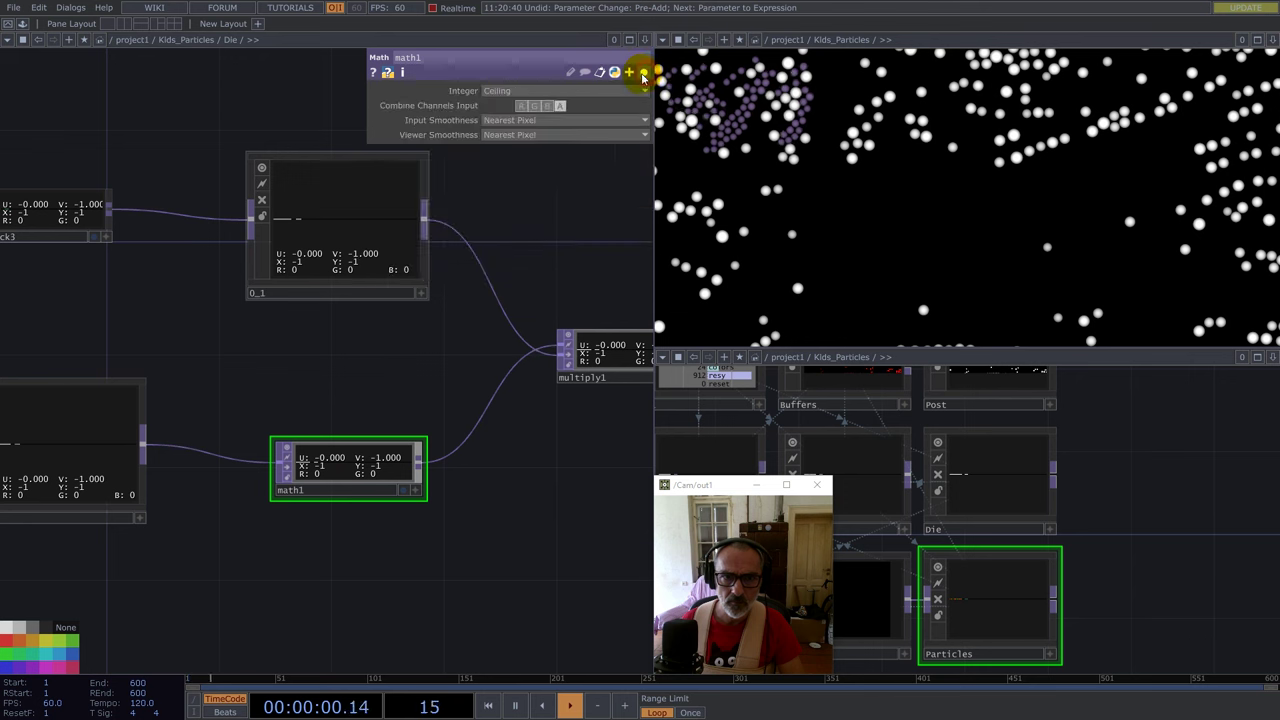
pyautogui.click(643, 75)
# Review the Die chain through multiply1 to out1, and return to the Kids_Particles network around Buffers and Post.
pyautogui.scroll(-5, 335, 420)
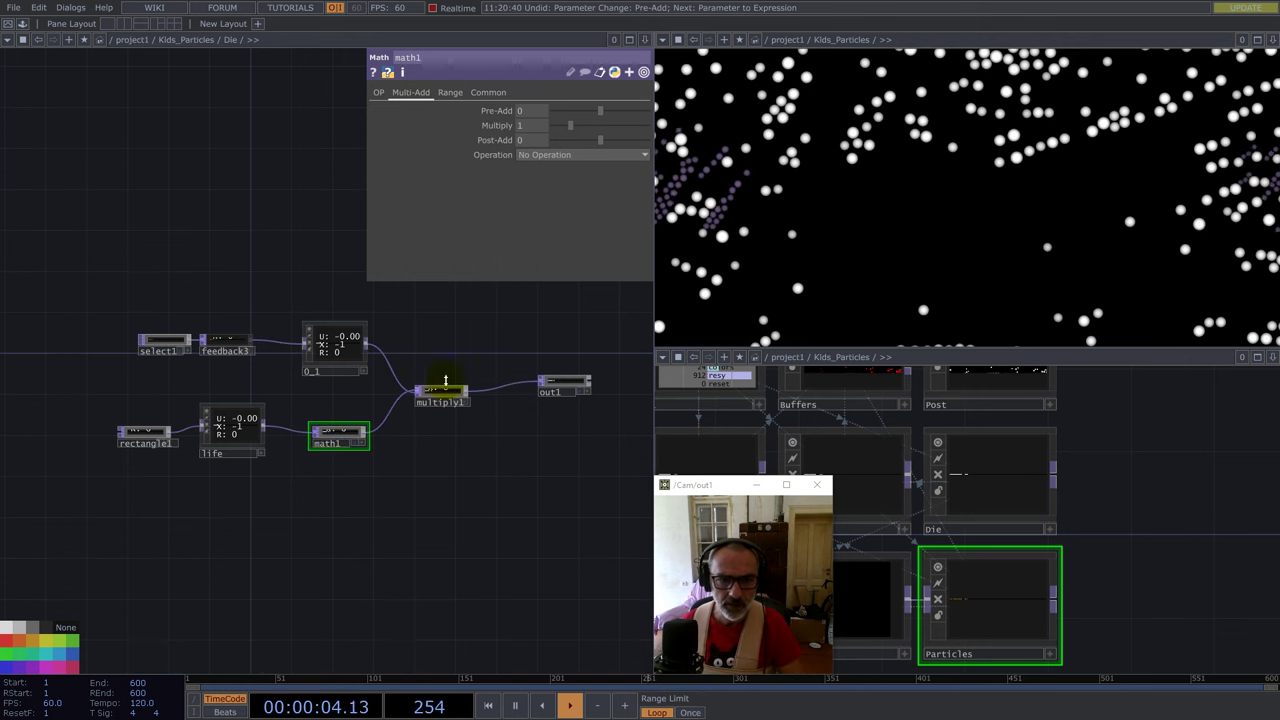
pyautogui.scroll(-5, 530, 385)
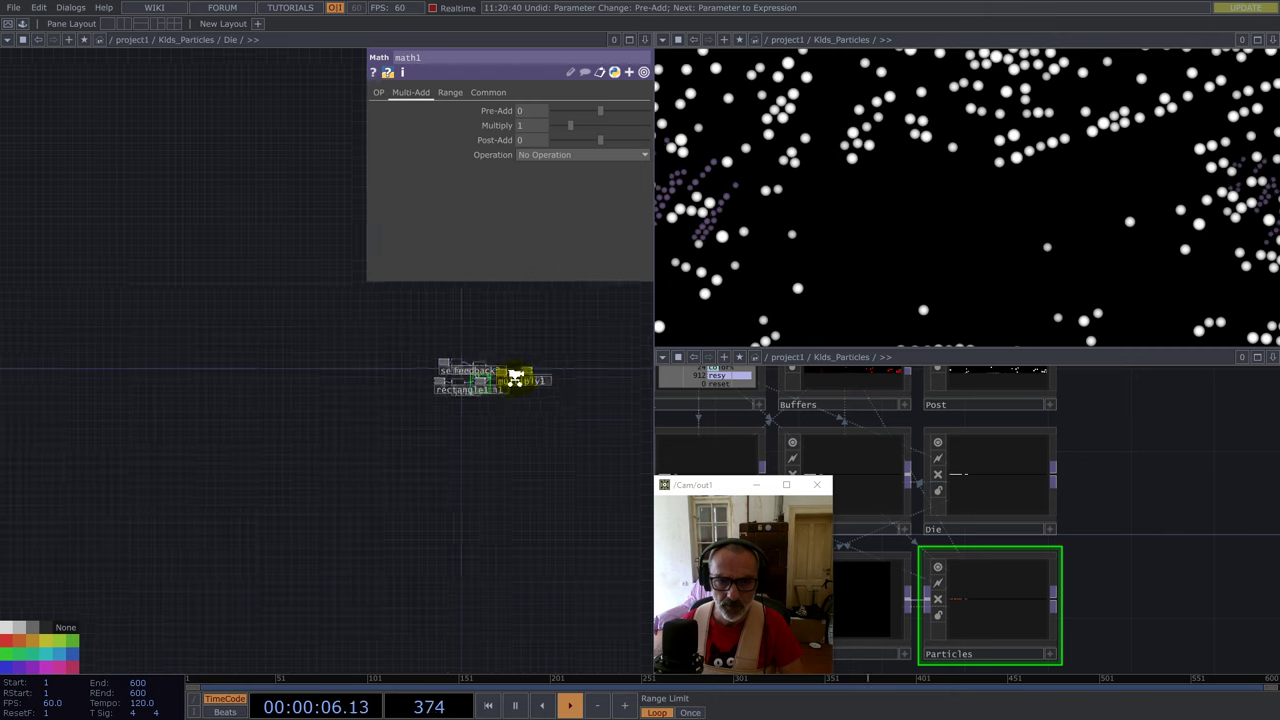
pyautogui.press('p')
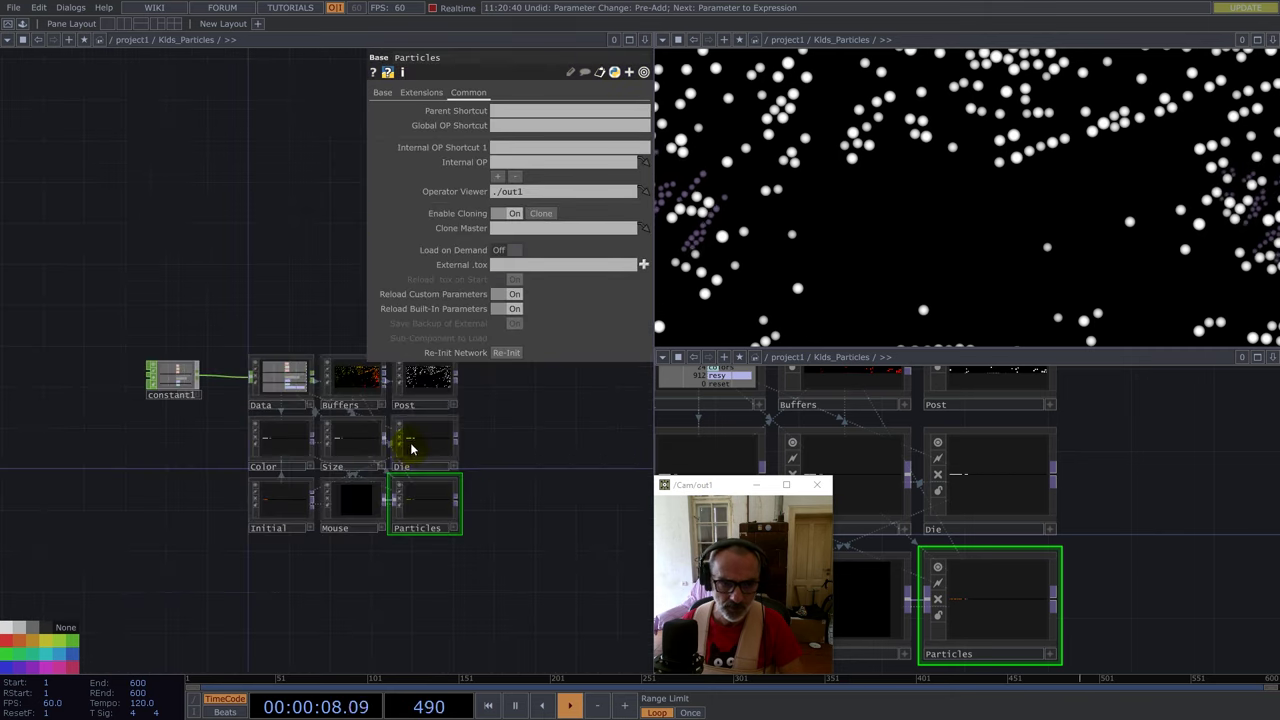
pyautogui.scroll(2, 450, 428)
pyautogui.moveTo(556, 425); pyautogui.dragTo(528, 514)
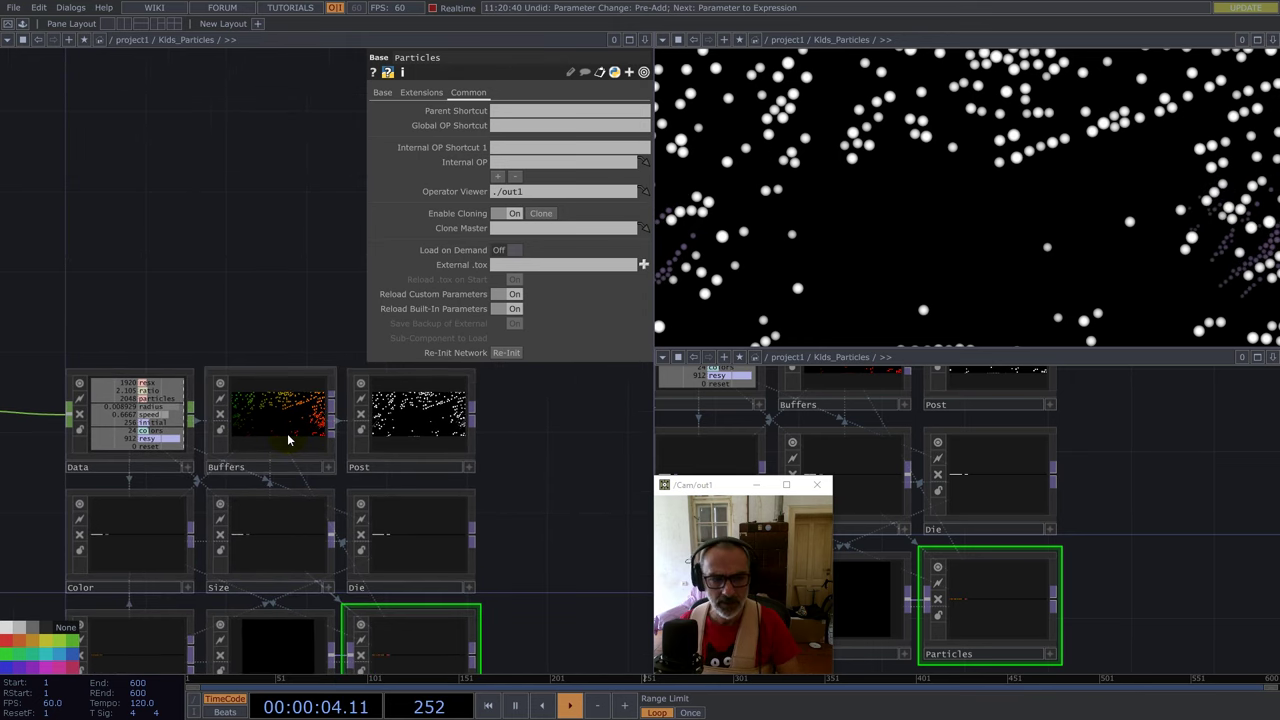
# Open the Buffers component and bring its geometry, camera and render nodes into view for examination.
pyautogui.click(248, 420)
pyautogui.doubleClick(250, 426)
pyautogui.moveTo(82, 464); pyautogui.dragTo(7, 420)
pyautogui.moveTo(245, 248); pyautogui.dragTo(163, 554)
pyautogui.scroll(3, 113, 404)
pyautogui.scroll(2, 122, 398)
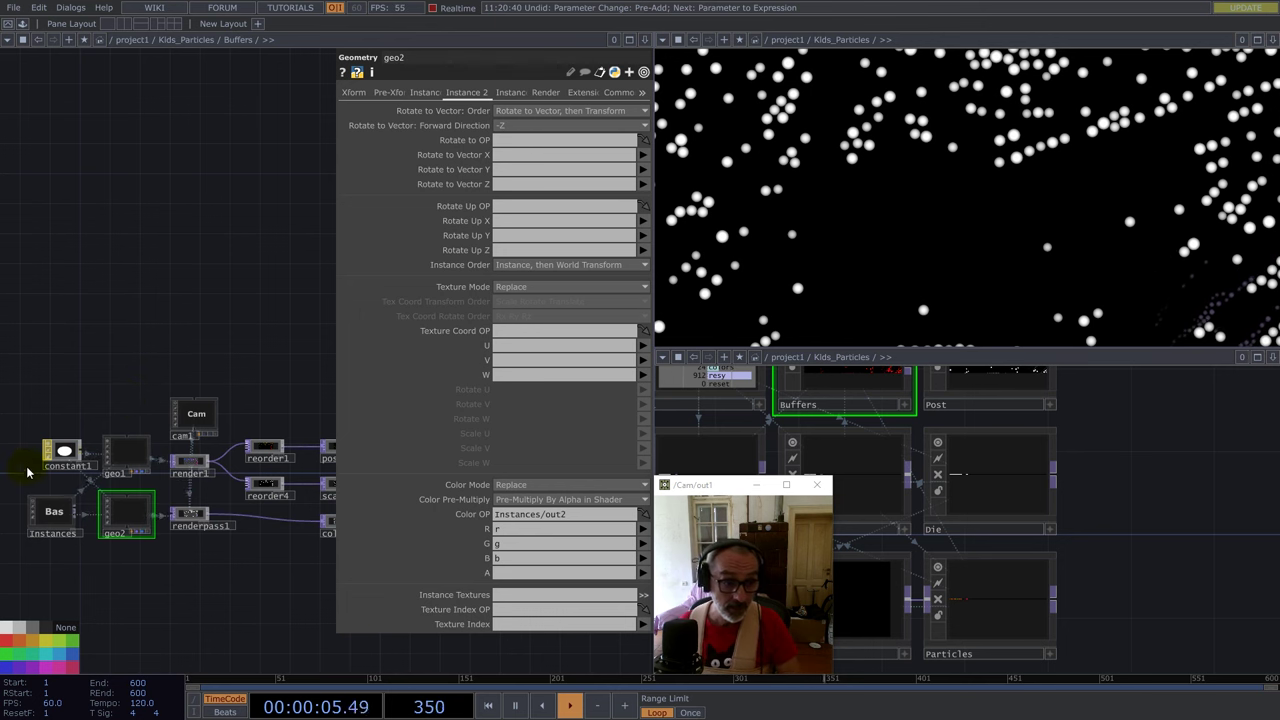
# Enter Instances, examine how pos, scale and color feed its two outputs, and return to the Buffers network.
pyautogui.doubleClick(48, 521)
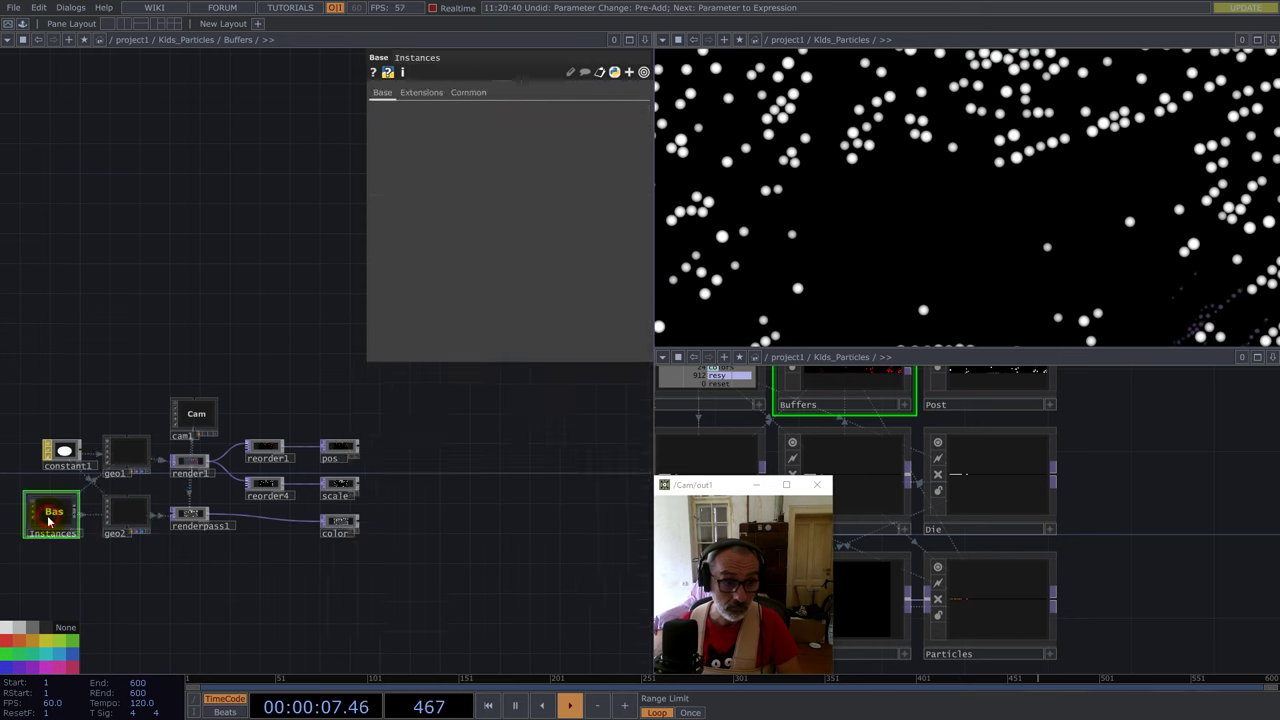
pyautogui.moveTo(306, 343); pyautogui.dragTo(266, 529, button='right')
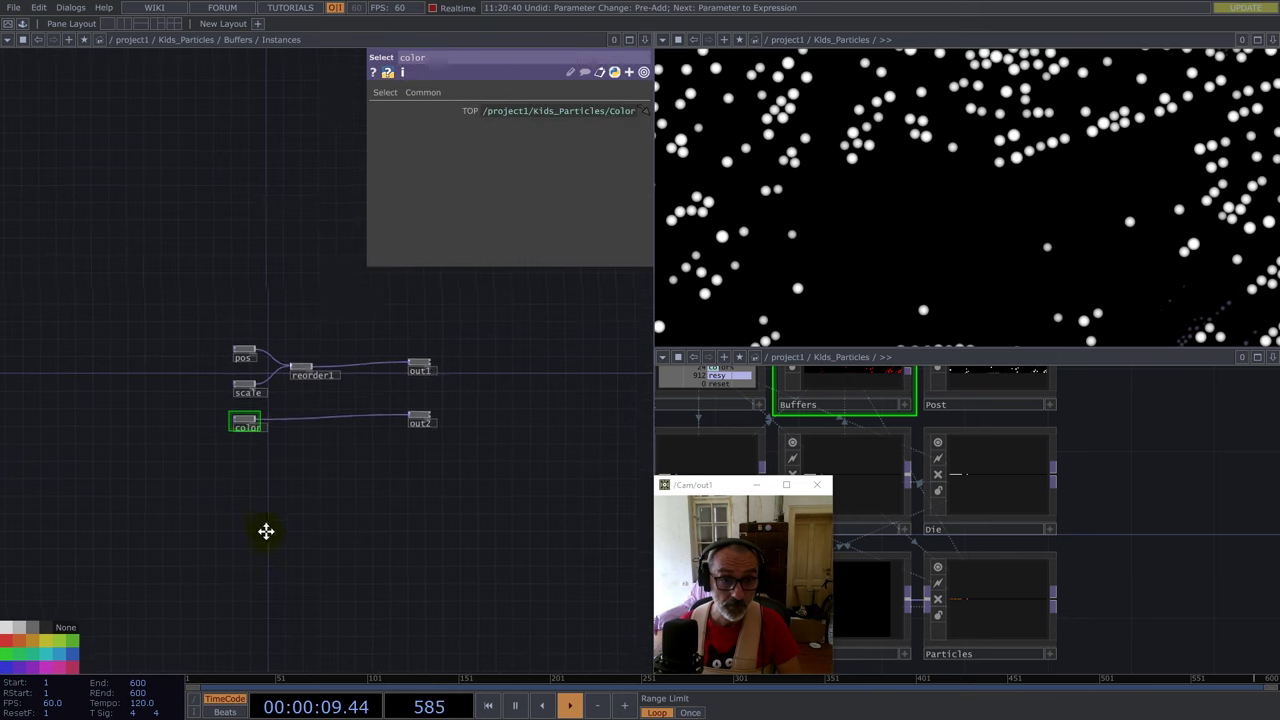
pyautogui.scroll(2, 240, 404)
pyautogui.scroll(3, 240, 404)
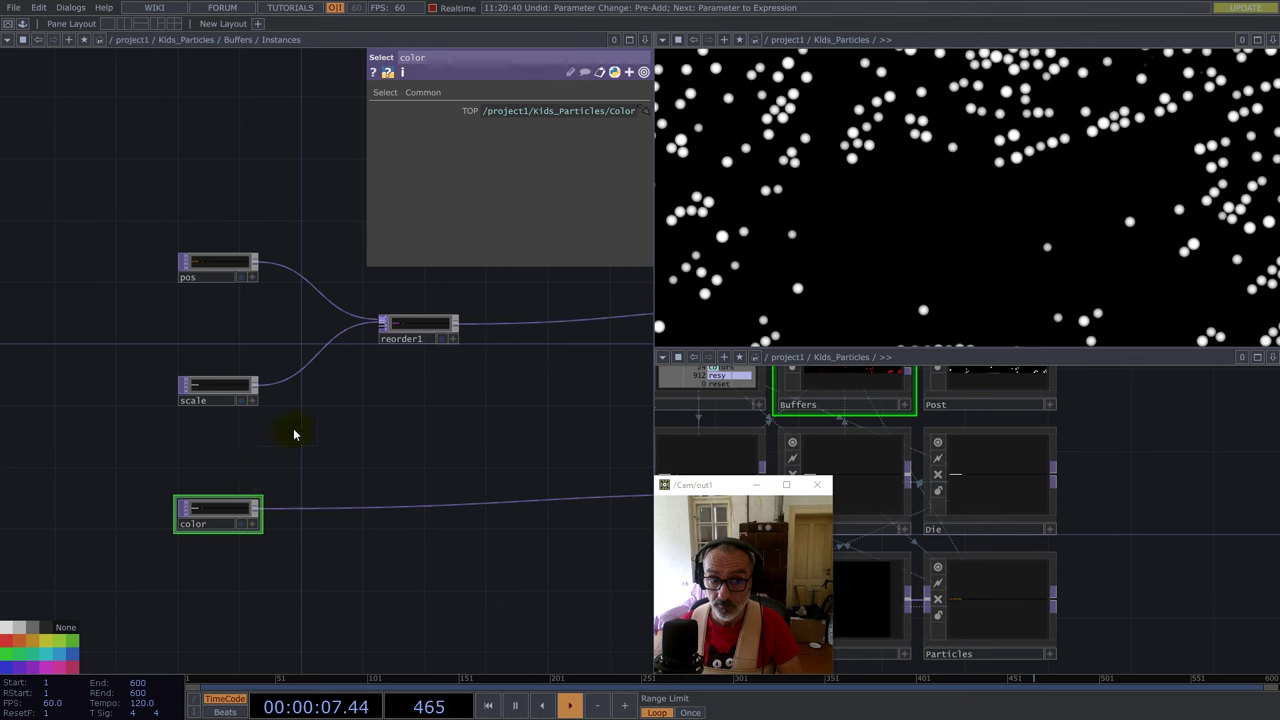
pyautogui.scroll(-5, 226, 414)
pyautogui.scroll(-3, 258, 414)
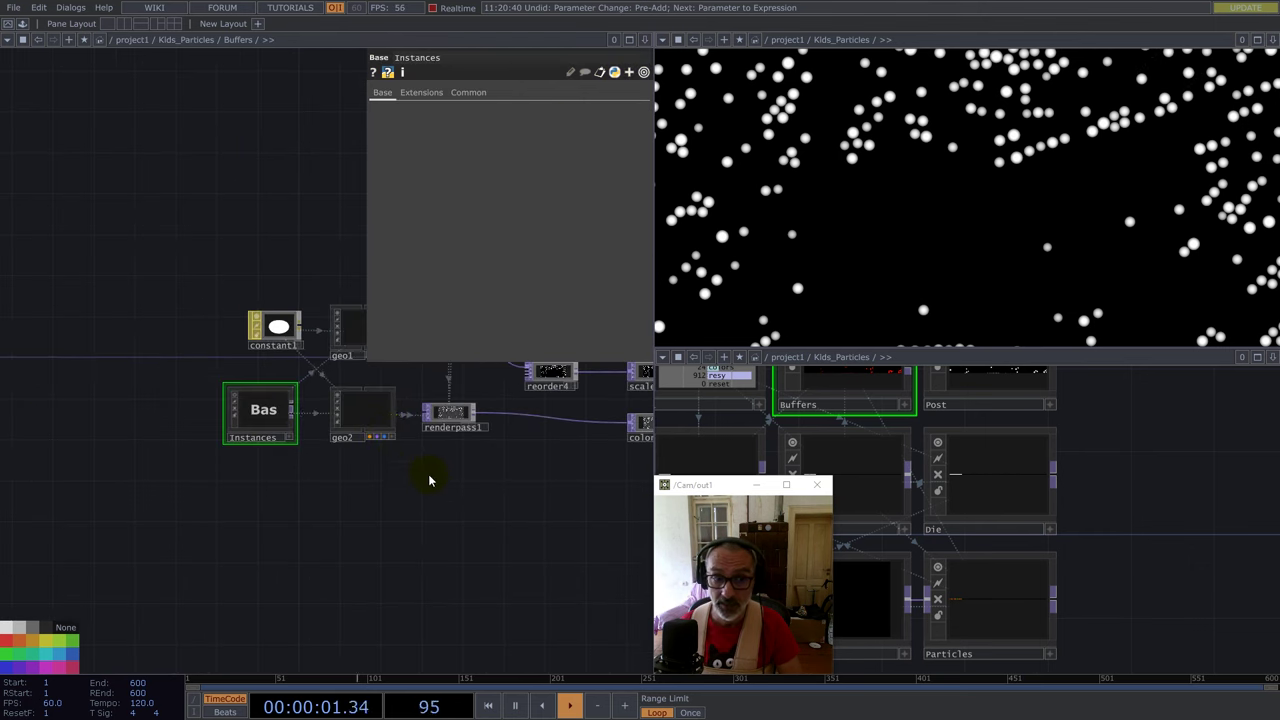
# Trace the Buffers chain from render1 and renderpass1 through reorder1 and reorder4 to pos, scale and color.
pyautogui.moveTo(387, 521); pyautogui.dragTo(250, 553)
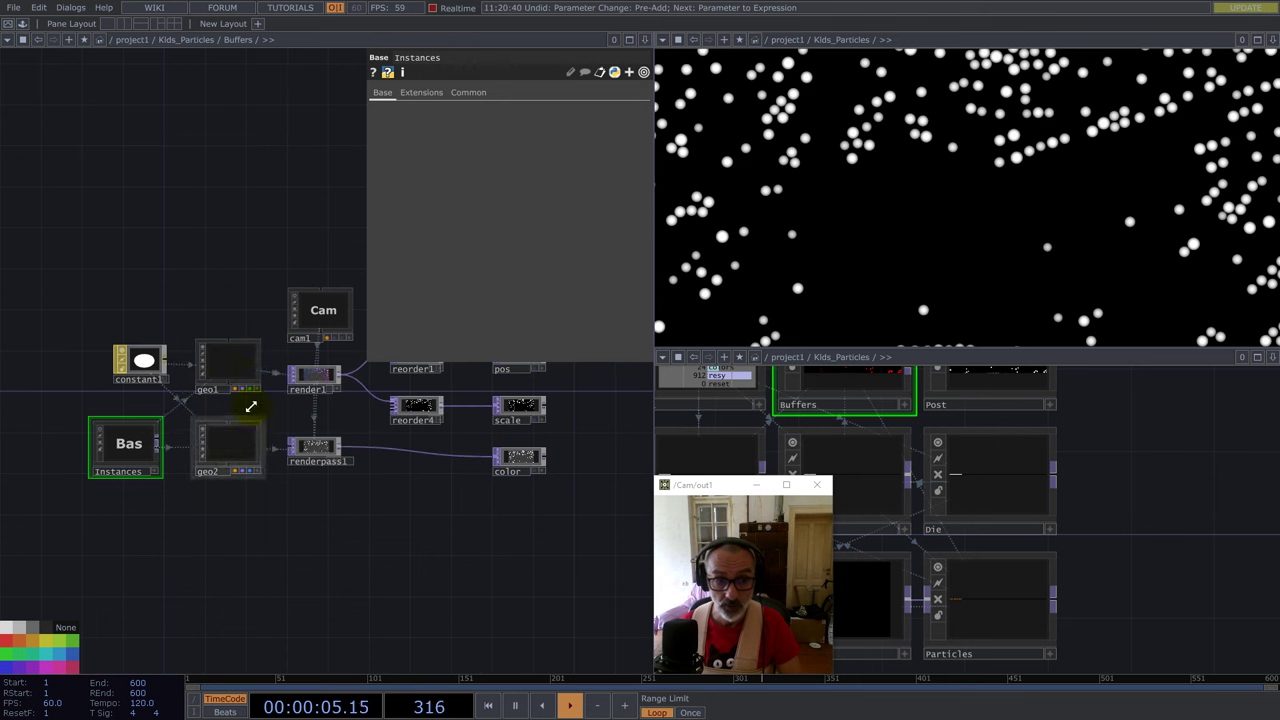
pyautogui.scroll(5, 322, 373)
pyautogui.moveTo(437, 477); pyautogui.dragTo(312, 480)
pyautogui.moveTo(476, 432); pyautogui.dragTo(280, 428)
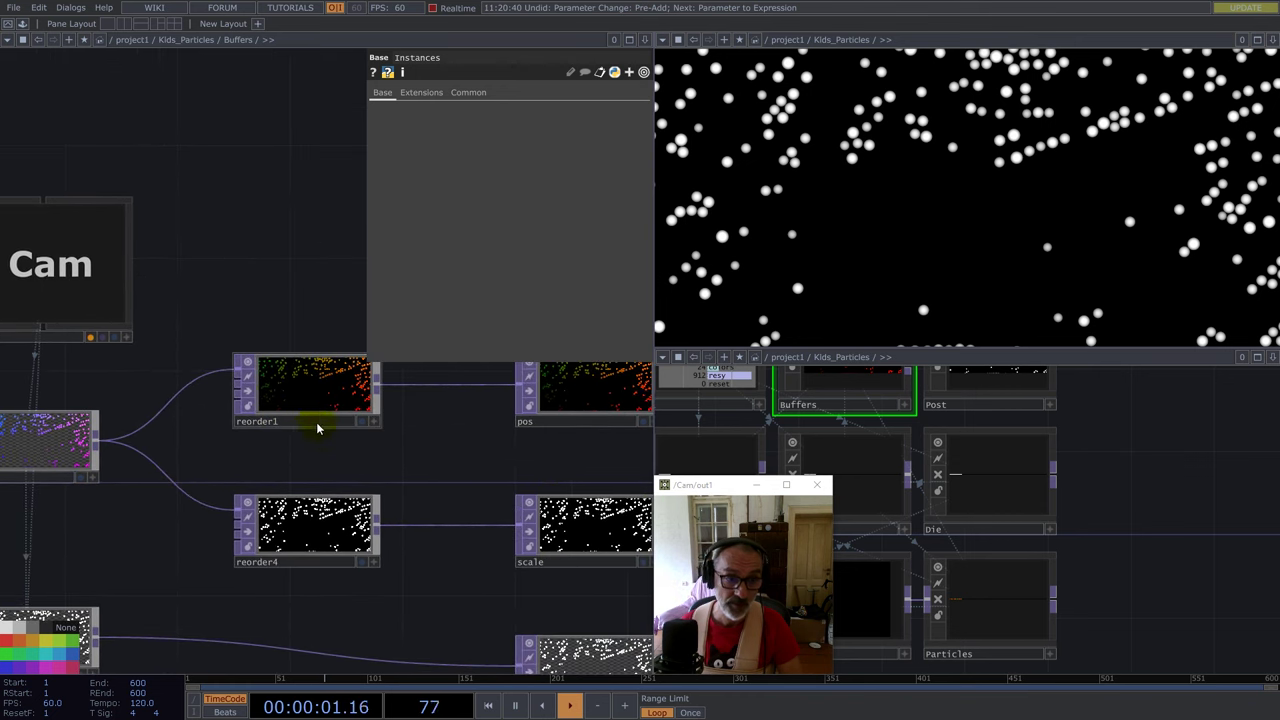
pyautogui.scroll(-3, 324, 446)
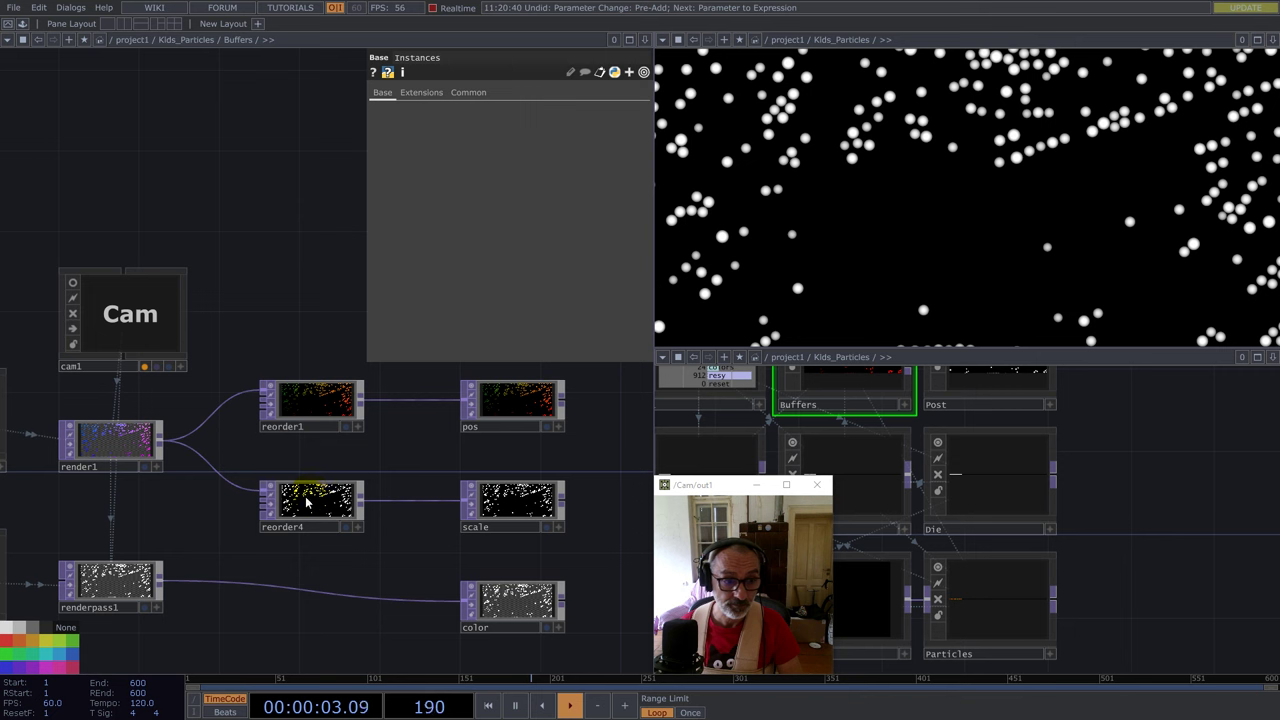
pyautogui.scroll(3, 304, 507)
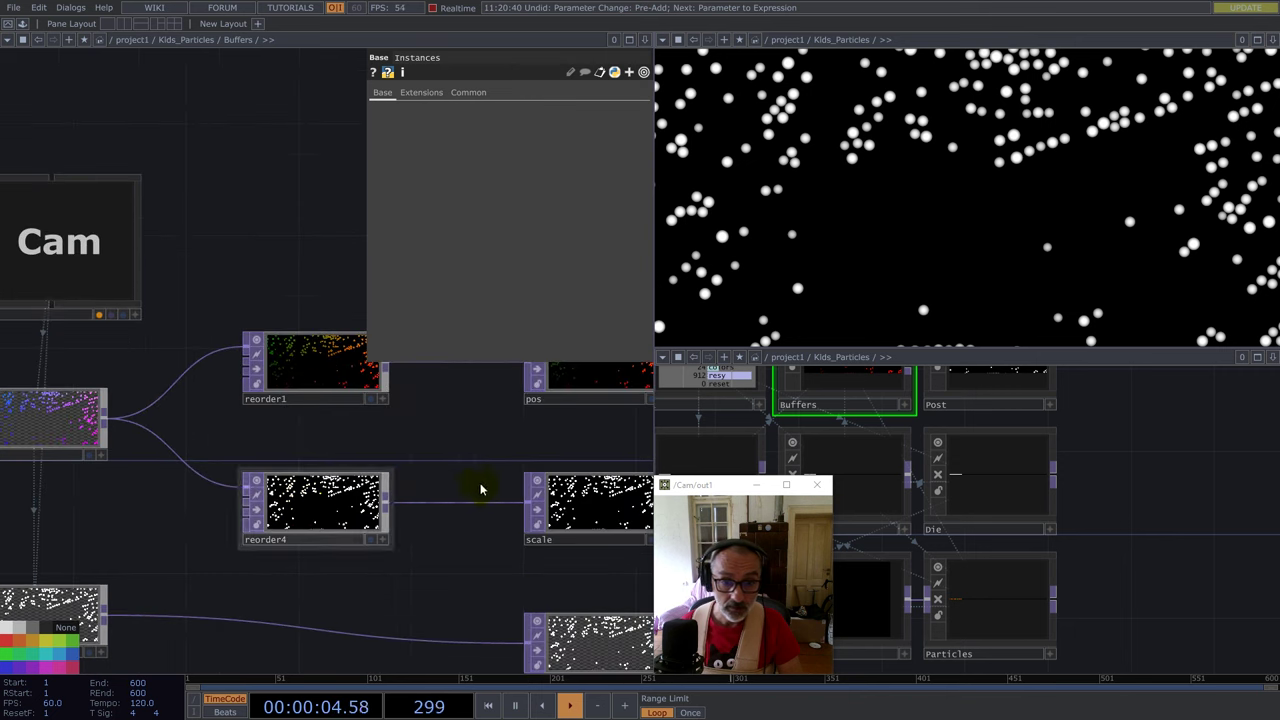
pyautogui.scroll(-4, 262, 525)
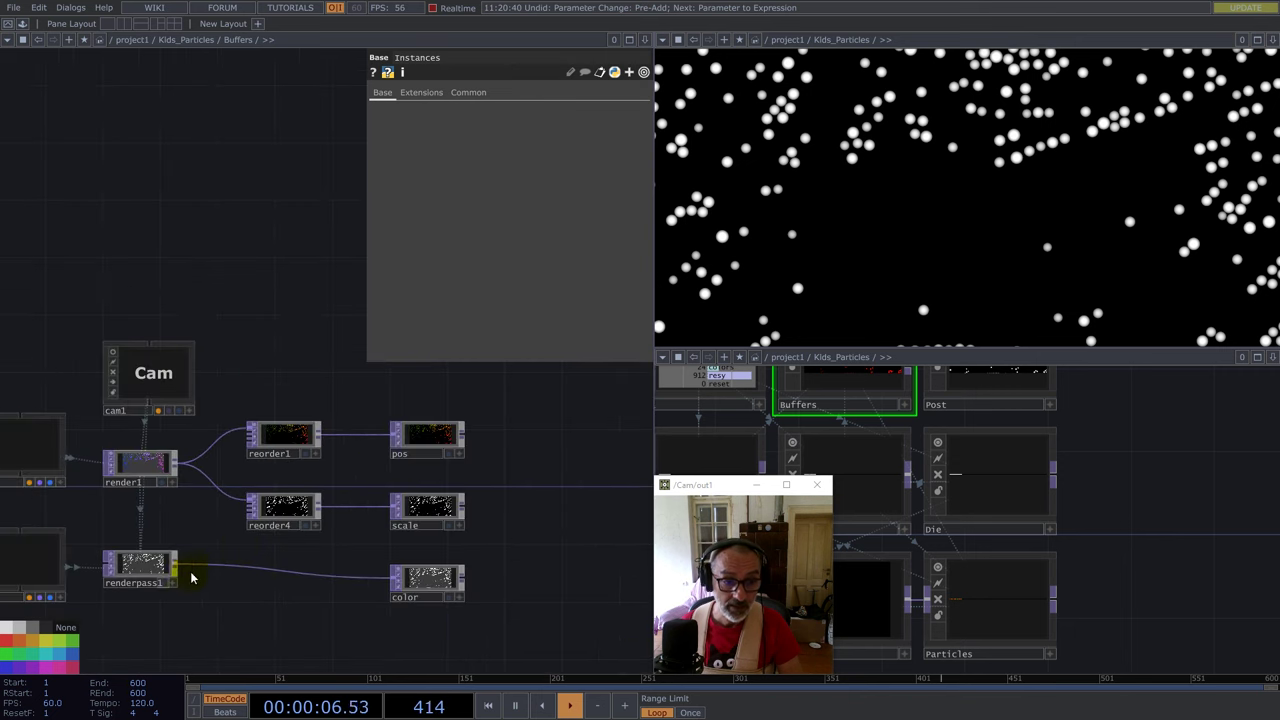
pyautogui.scroll(5, 421, 594)
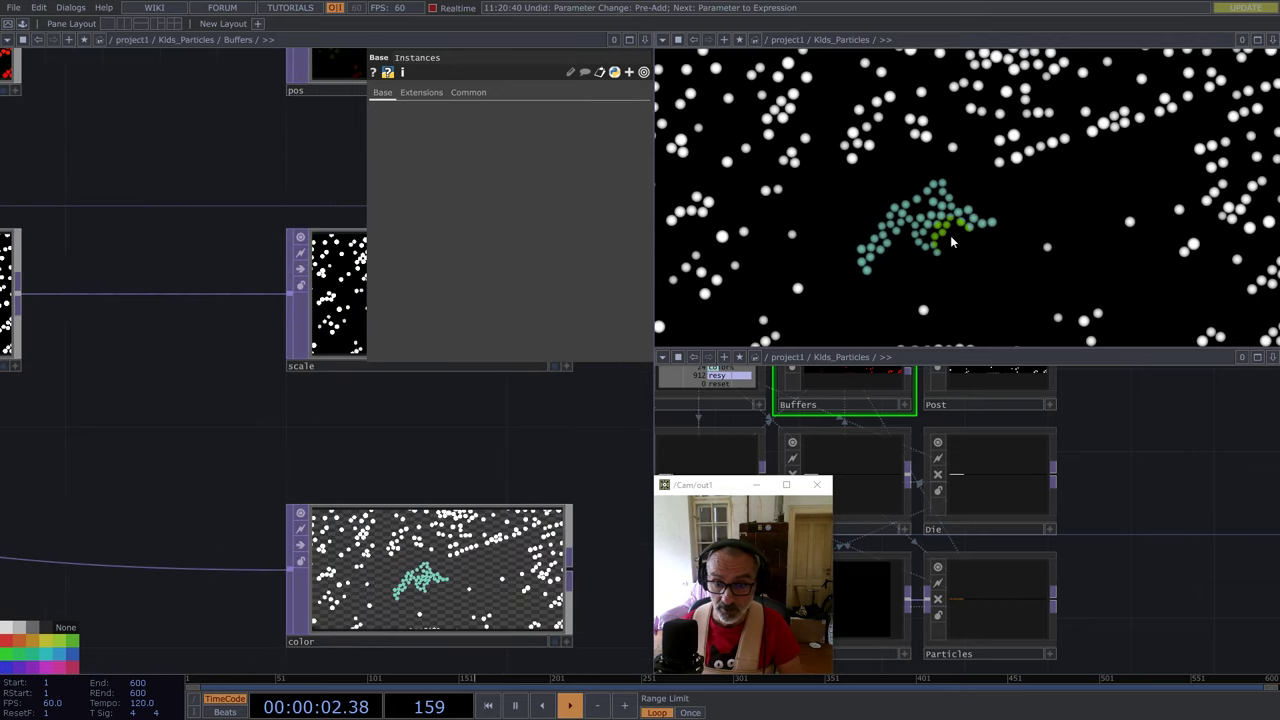
# Return to Kids_Particles and open Post to examine its select1 and Shades nodes.
pyautogui.scroll(-4, 285, 365)
pyautogui.scroll(-6, 288, 366)
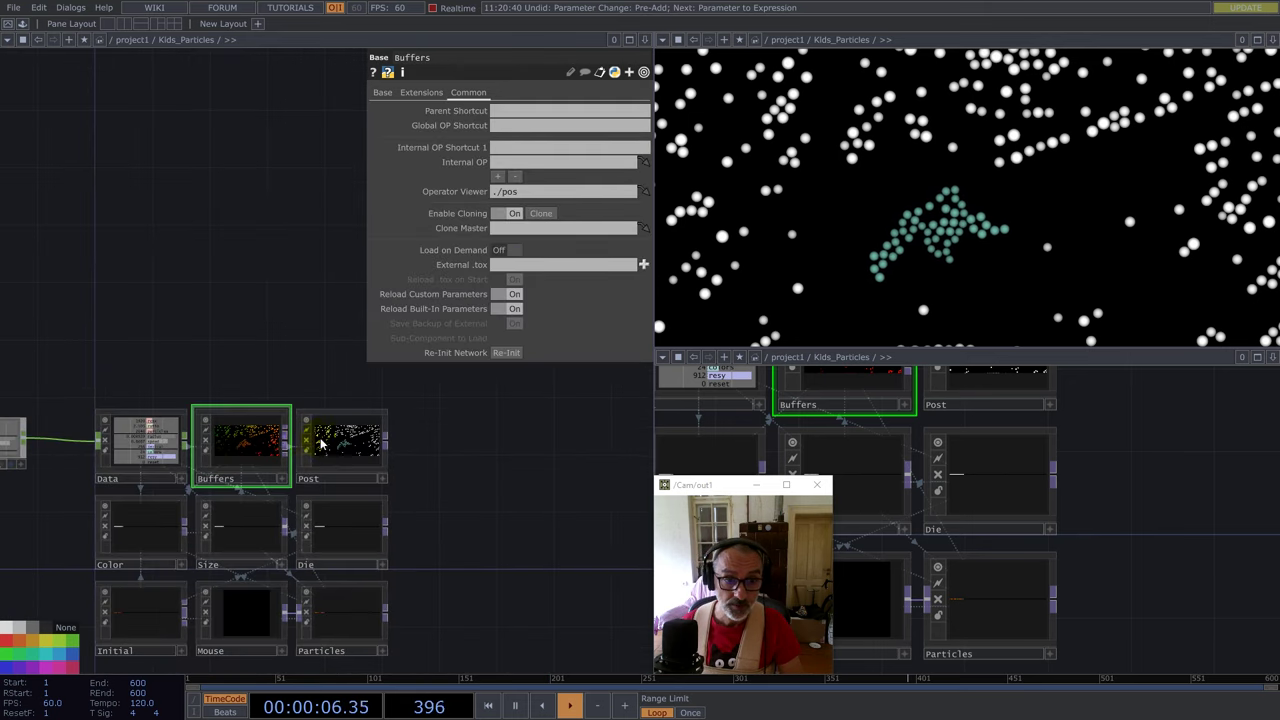
pyautogui.doubleClick(350, 444)
pyautogui.moveTo(226, 440); pyautogui.dragTo(384, 488)
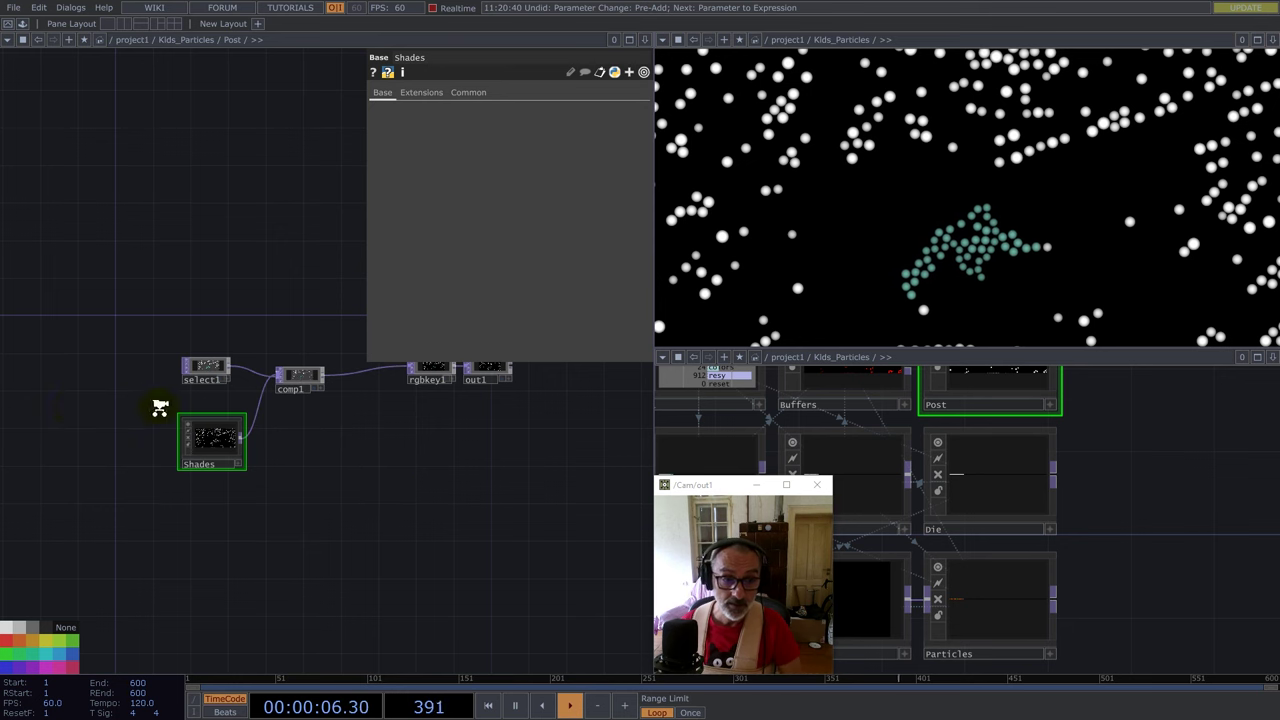
pyautogui.scroll(10, 200, 440)
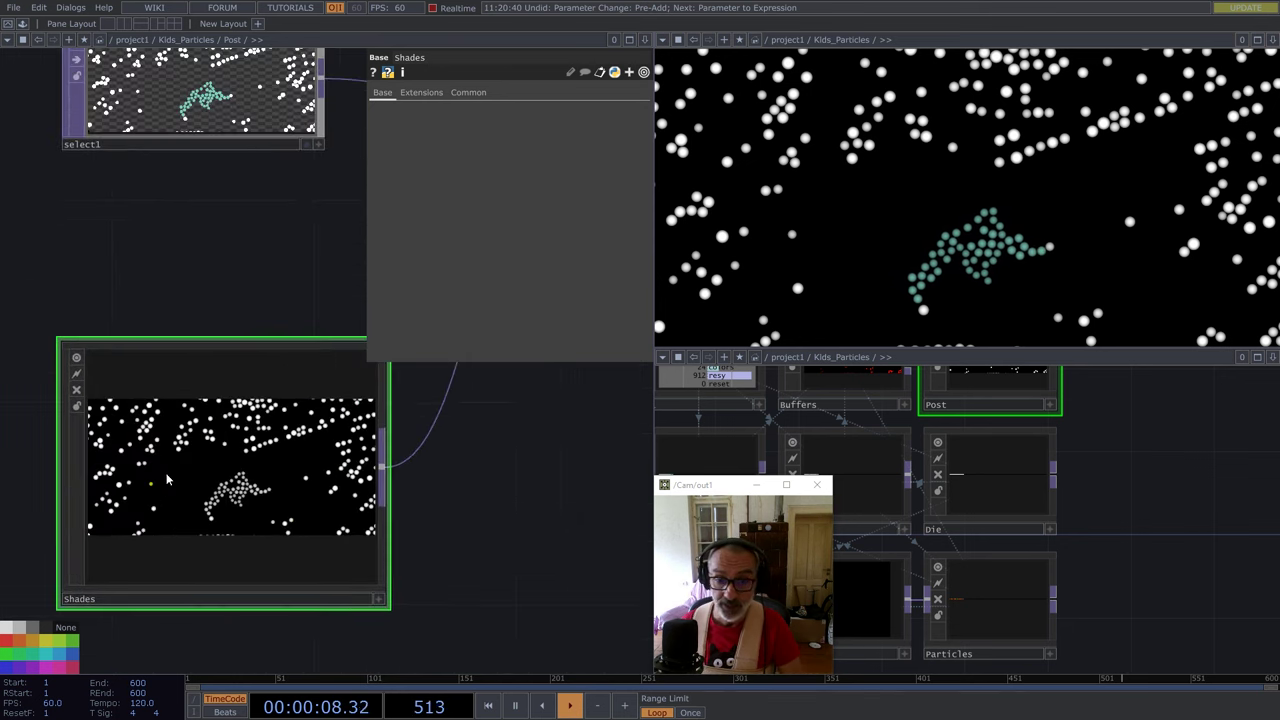
# Enter Shades, review its select, sub and math chain, and return to Post with the parameters shown.
pyautogui.scroll(2, 166, 478)
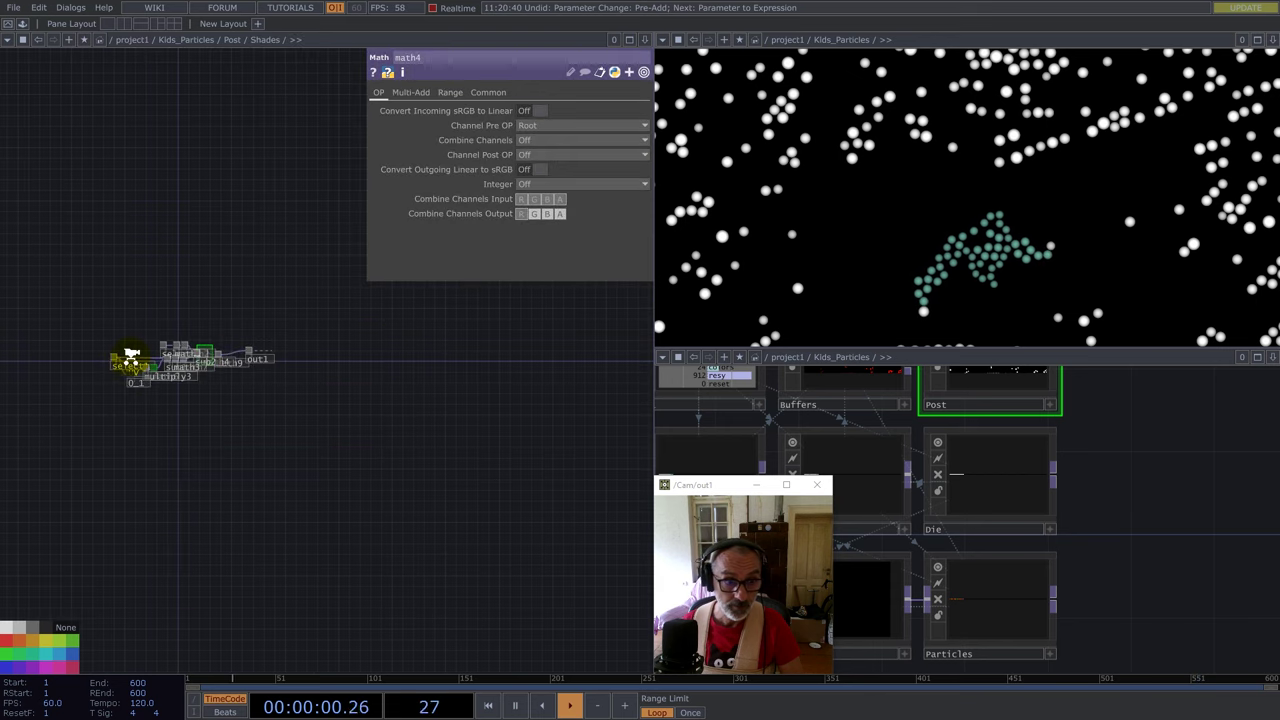
pyautogui.scroll(6, 131, 355)
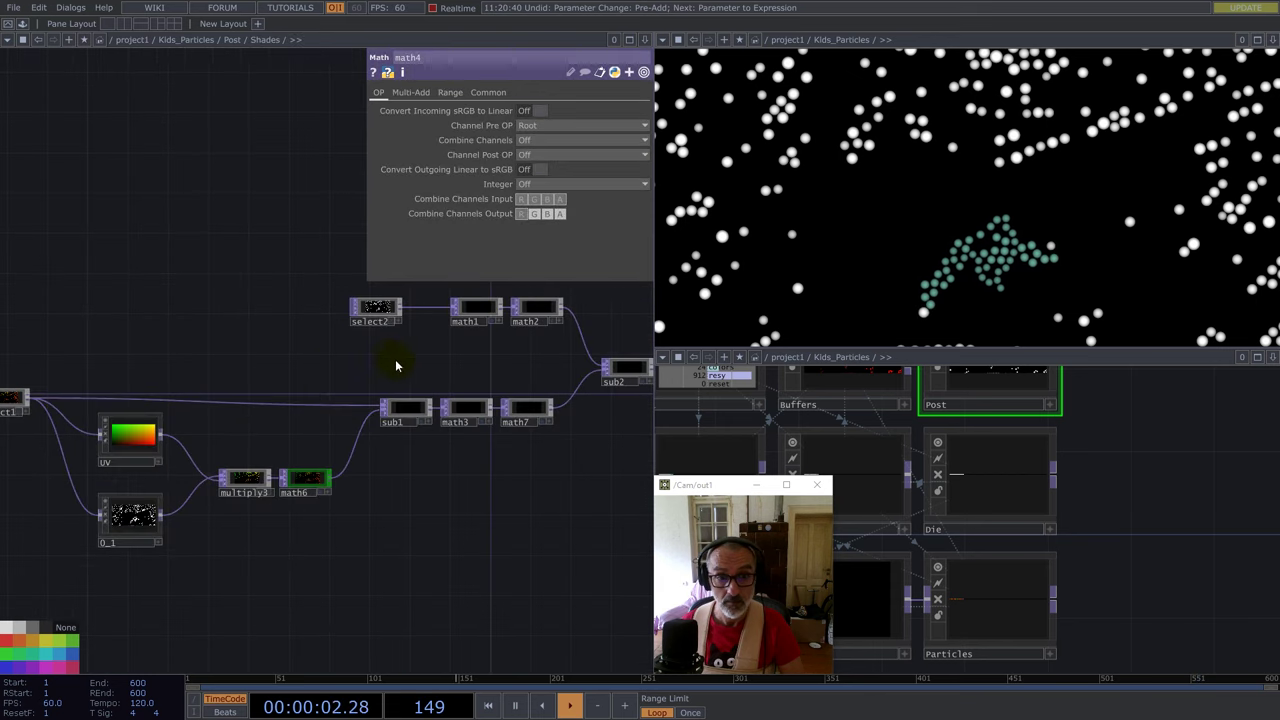
pyautogui.moveTo(413, 368); pyautogui.dragTo(262, 412)
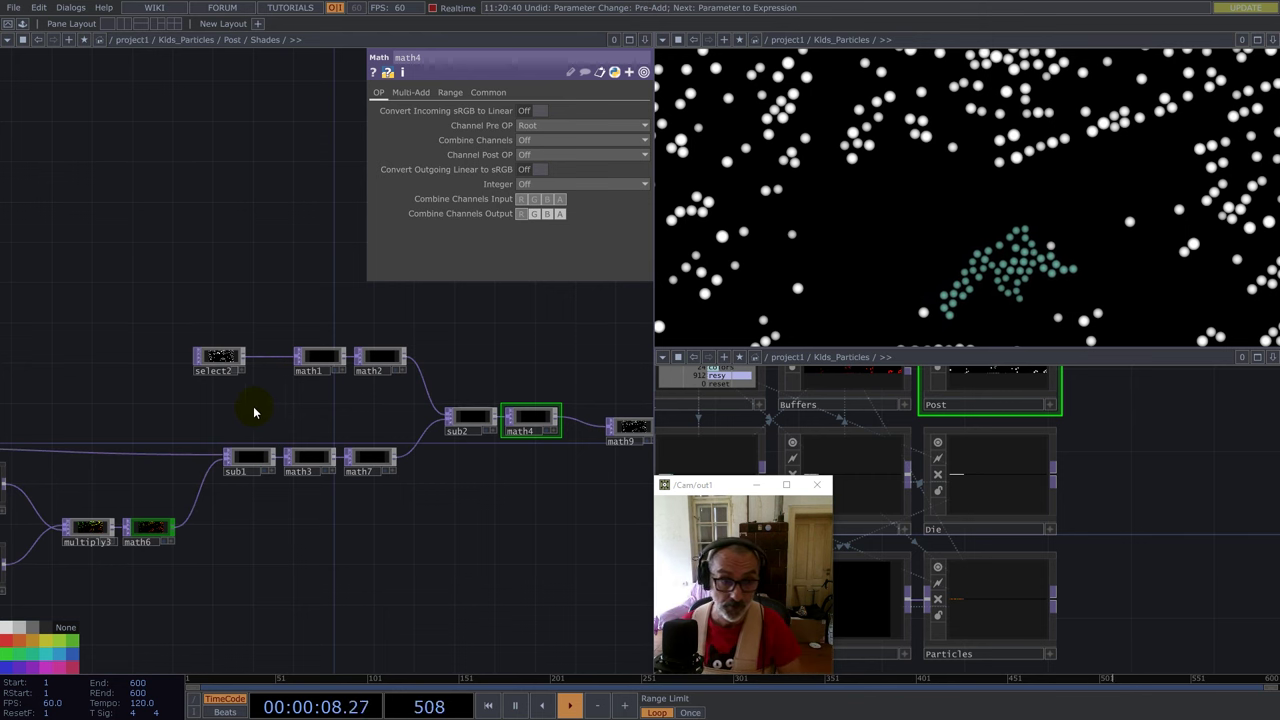
pyautogui.scroll(-2, 257, 414)
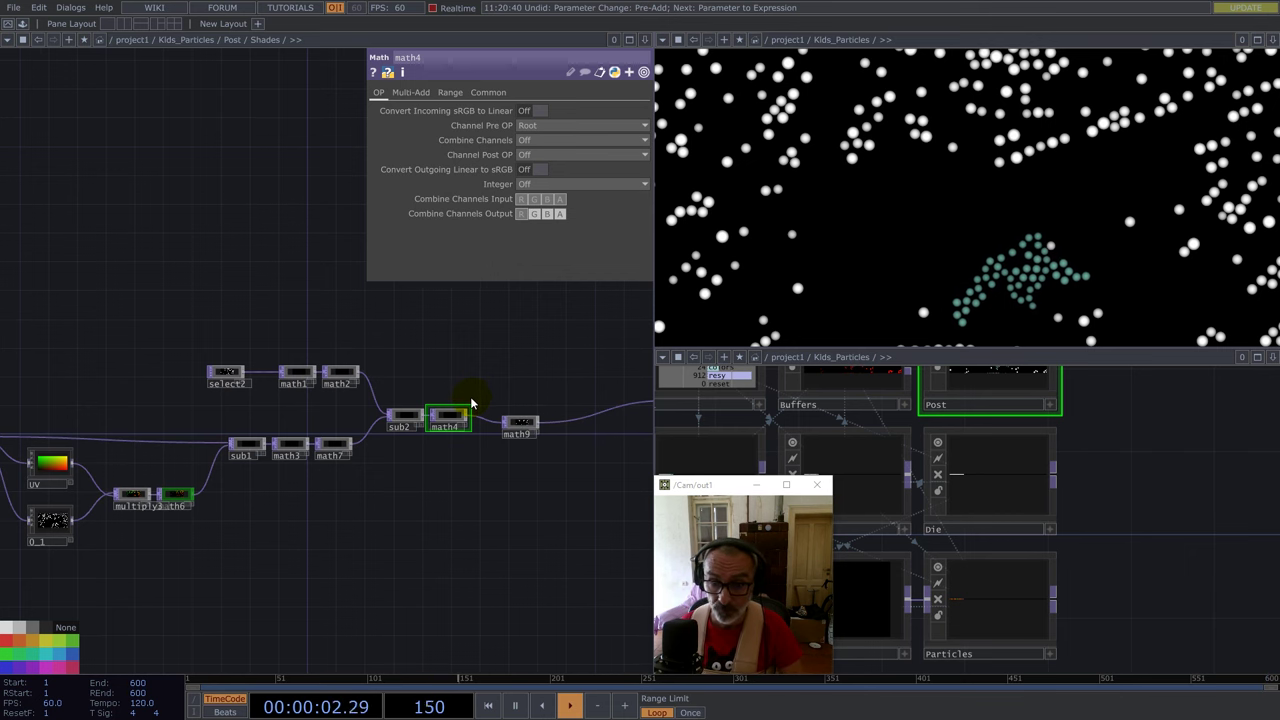
pyautogui.scroll(-8, 465, 406)
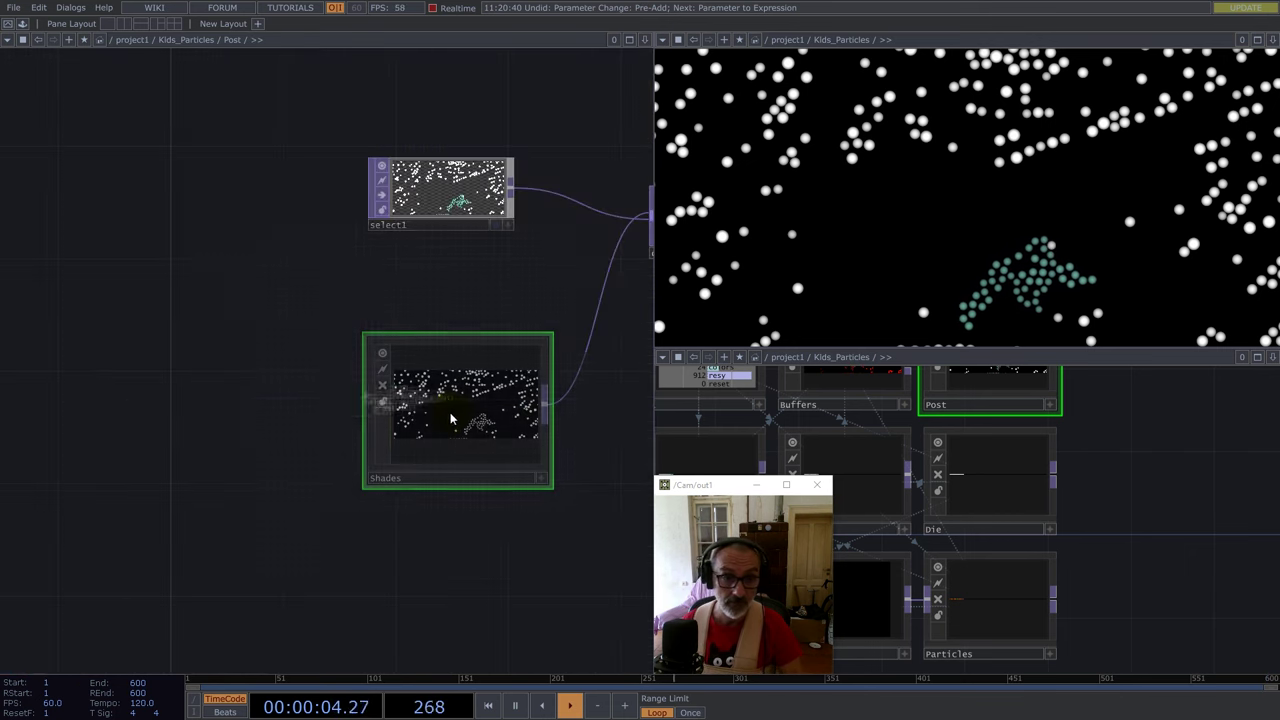
pyautogui.scroll(-2, 450, 420)
pyautogui.press('p')
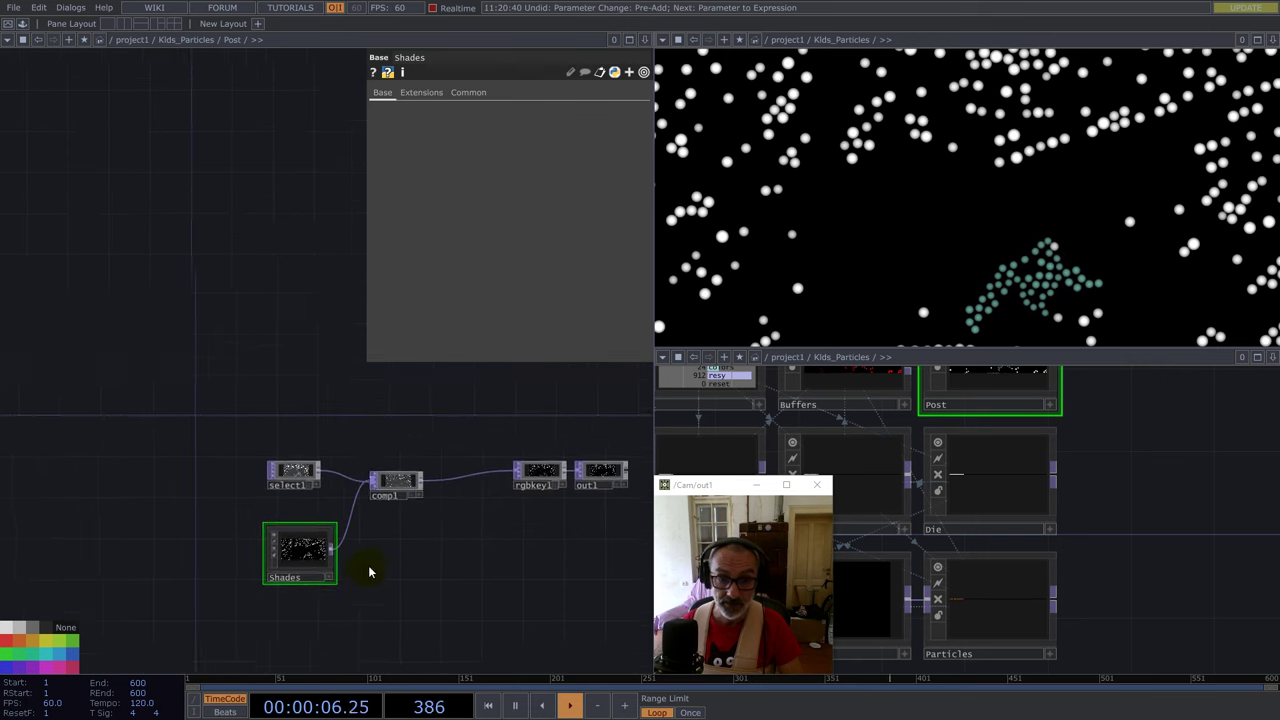
# Leave Post for the Kids_Particles network and test the particles by emitting some in the viewer.
pyautogui.scroll(4, 385, 485)
pyautogui.scroll(-2, 410, 500)
pyautogui.scroll(-6, 408, 505)
pyautogui.scroll(-3, 402, 520)
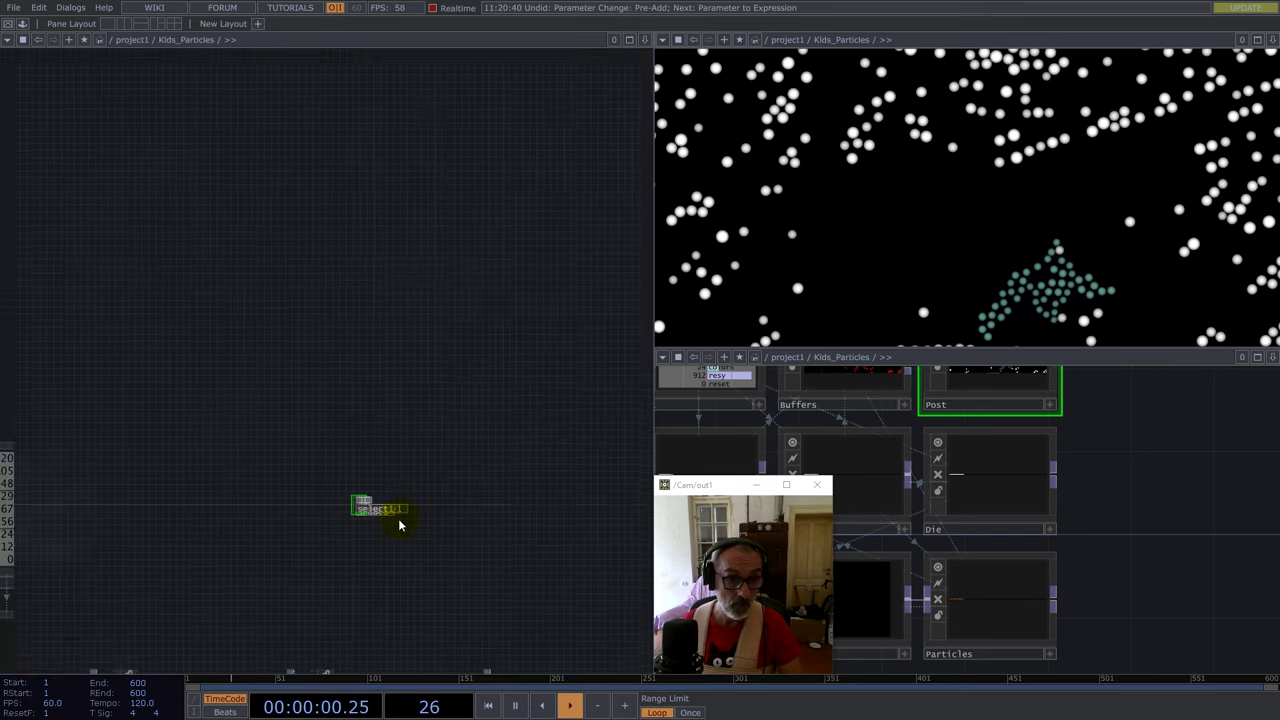
pyautogui.moveTo(186, 401); pyautogui.dragTo(163, 234)
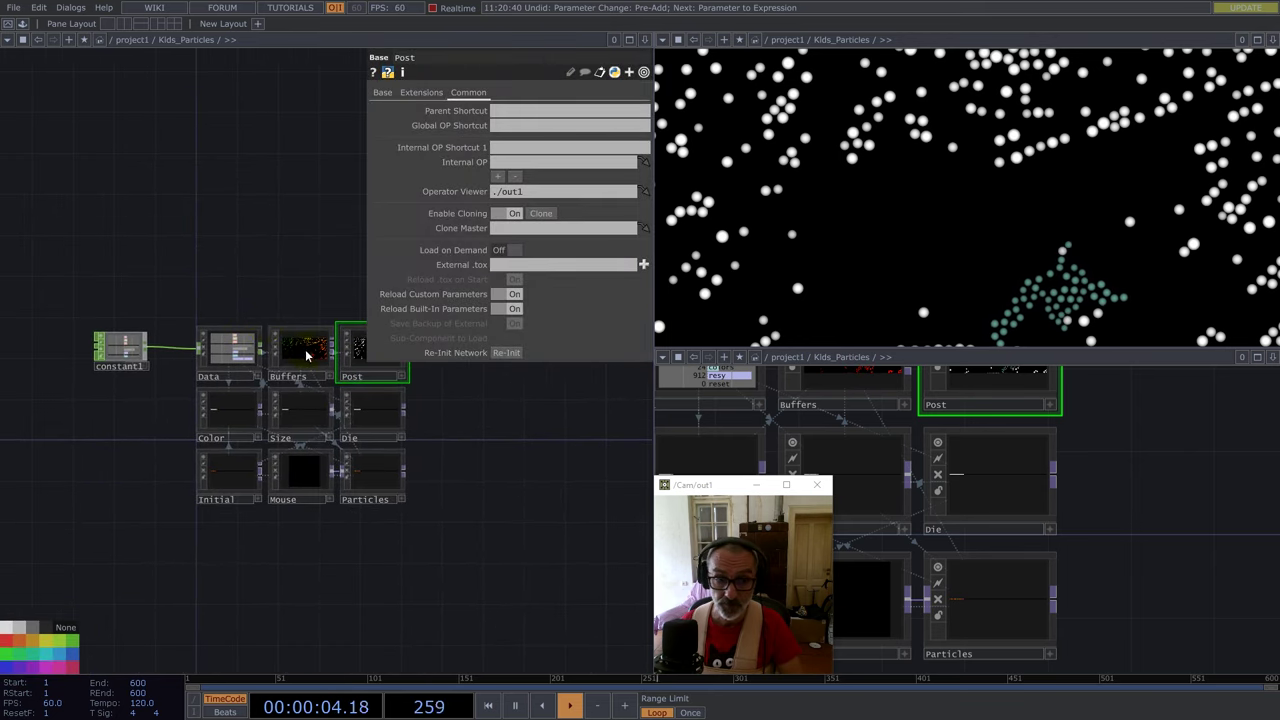
pyautogui.click(845, 218)
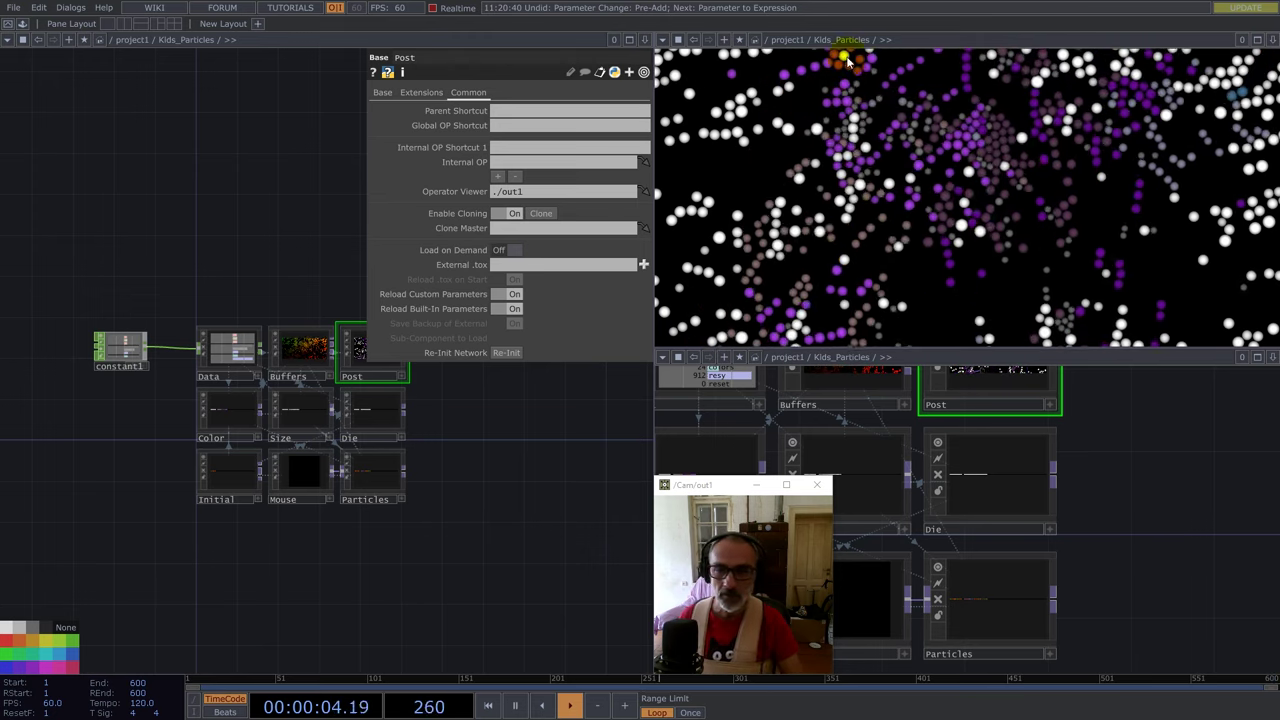
# Duplicate the Collisions component inside Particles and wire the original's output into the copy.
pyautogui.doubleClick(365, 485)
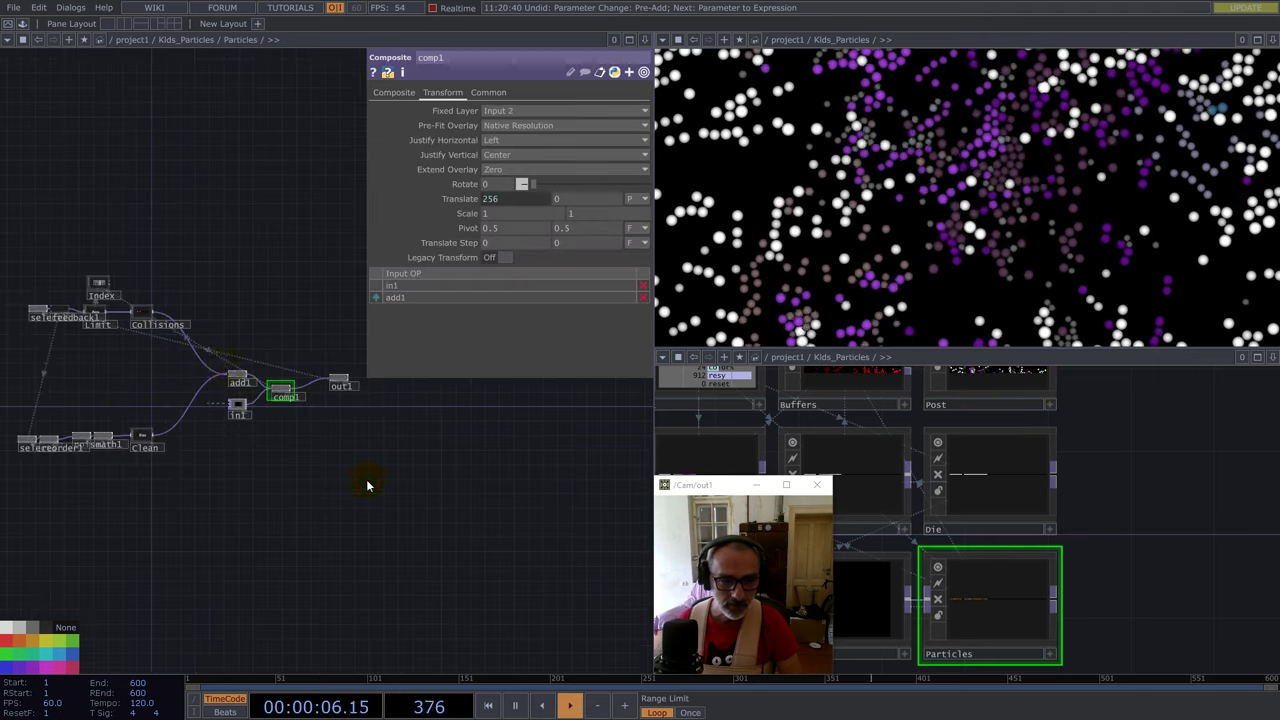
pyautogui.scroll(4, 156, 306)
pyautogui.click(180, 328)
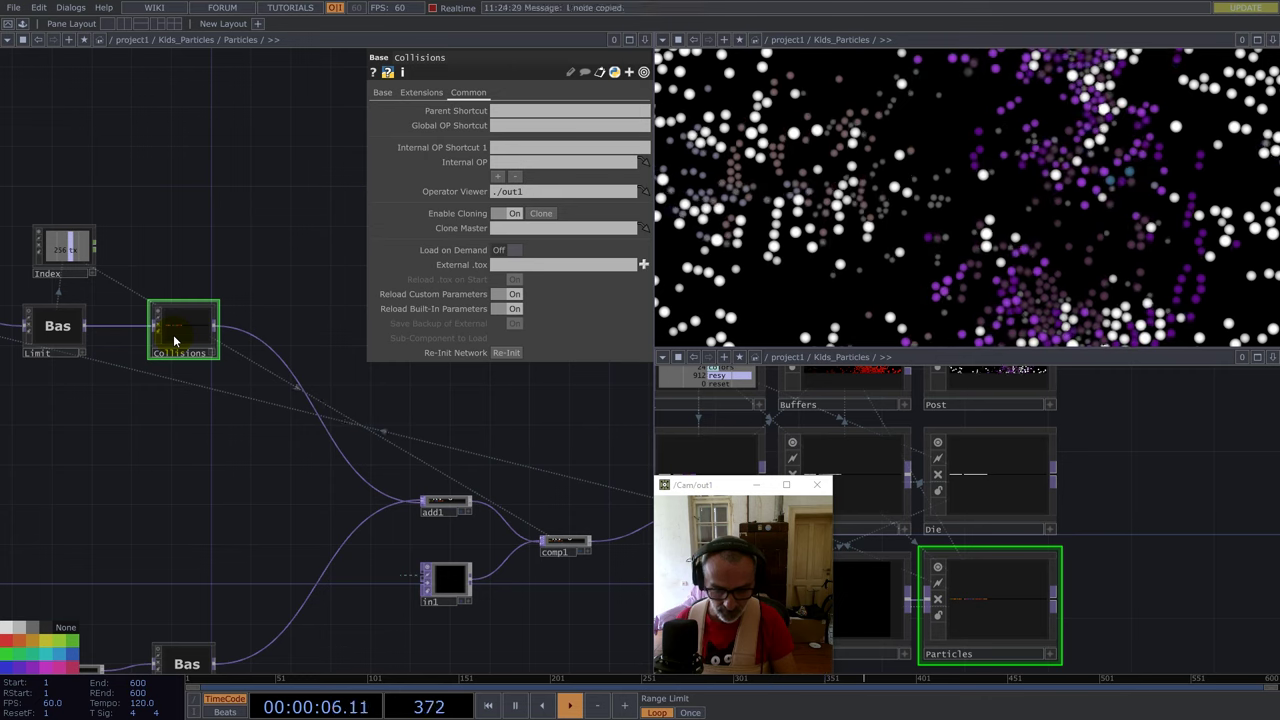
pyautogui.hotkey('ctrl', 'v')
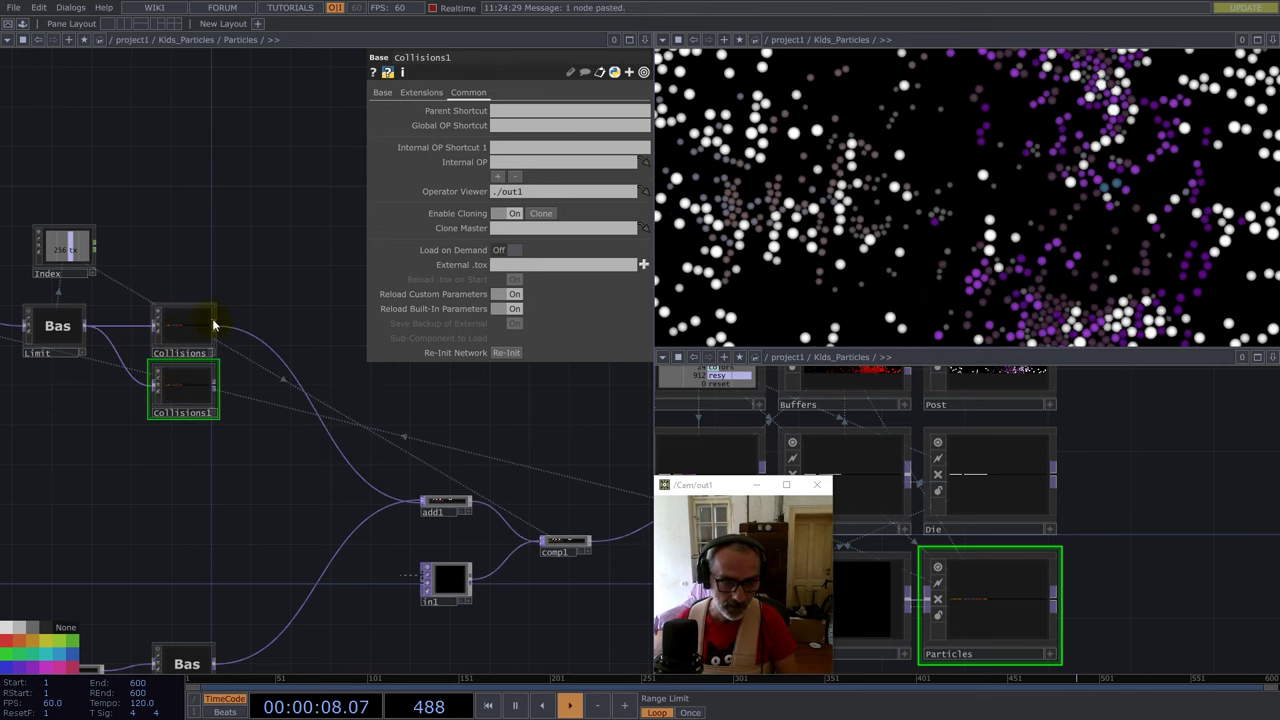
pyautogui.click(212, 326)
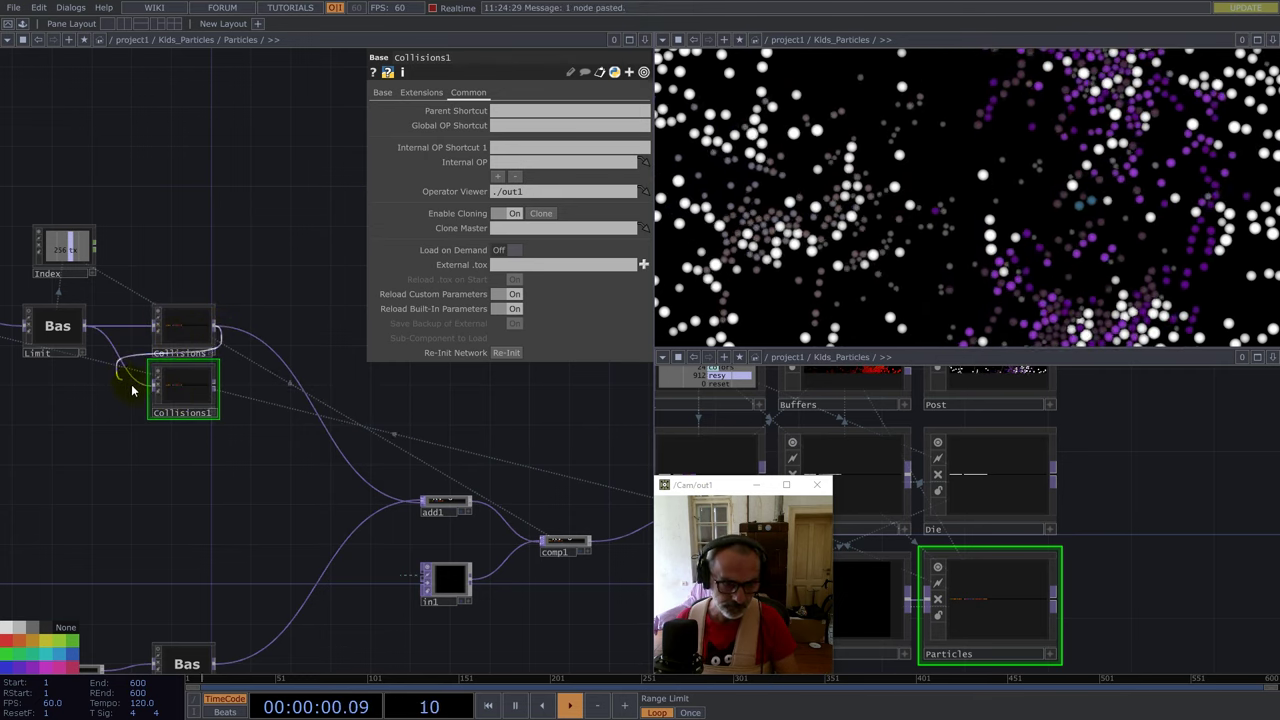
# Duplicate the Collisions and Collisions1 pair to add two more collision stages.
pyautogui.click(190, 398)
pyautogui.keyDown('ctrl'); pyautogui.click(181, 326); pyautogui.keyUp('ctrl')
pyautogui.hotkey('ctrl', 'c')
pyautogui.hotkey('ctrl', 'v')
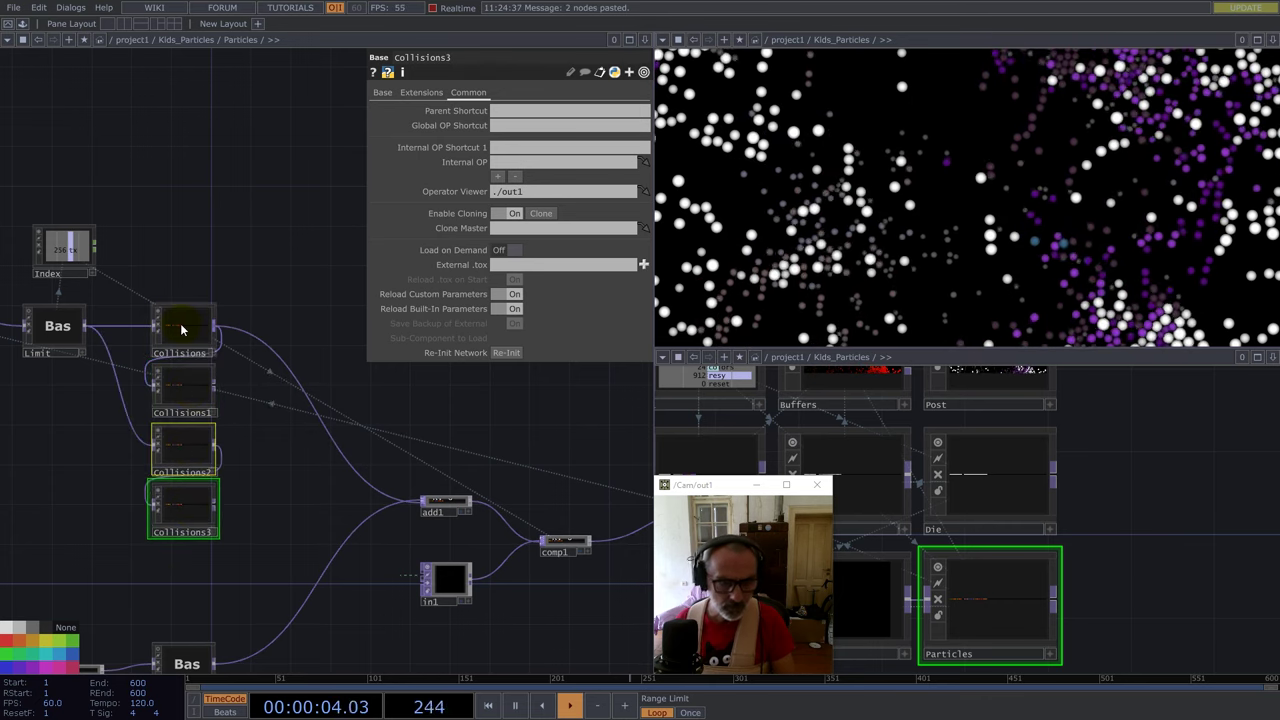
# Chain Collisions1 into Collisions2 and connect the output of Collisions3 to add1.
pyautogui.click(215, 384)
pyautogui.click(149, 447)
pyautogui.click(219, 508)
pyautogui.click(424, 503)
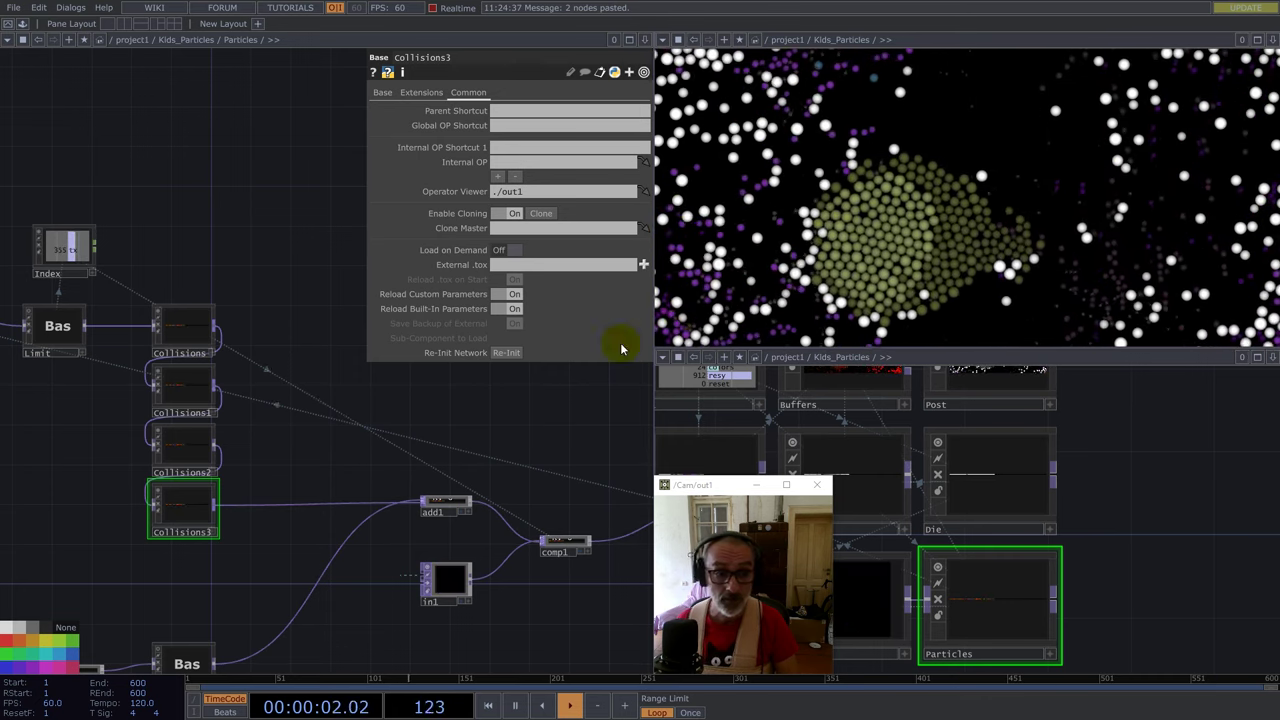
# Review the extended Collisions chain and return to the Kids_Particles network.
pyautogui.moveTo(257, 414); pyautogui.dragTo(326, 309)
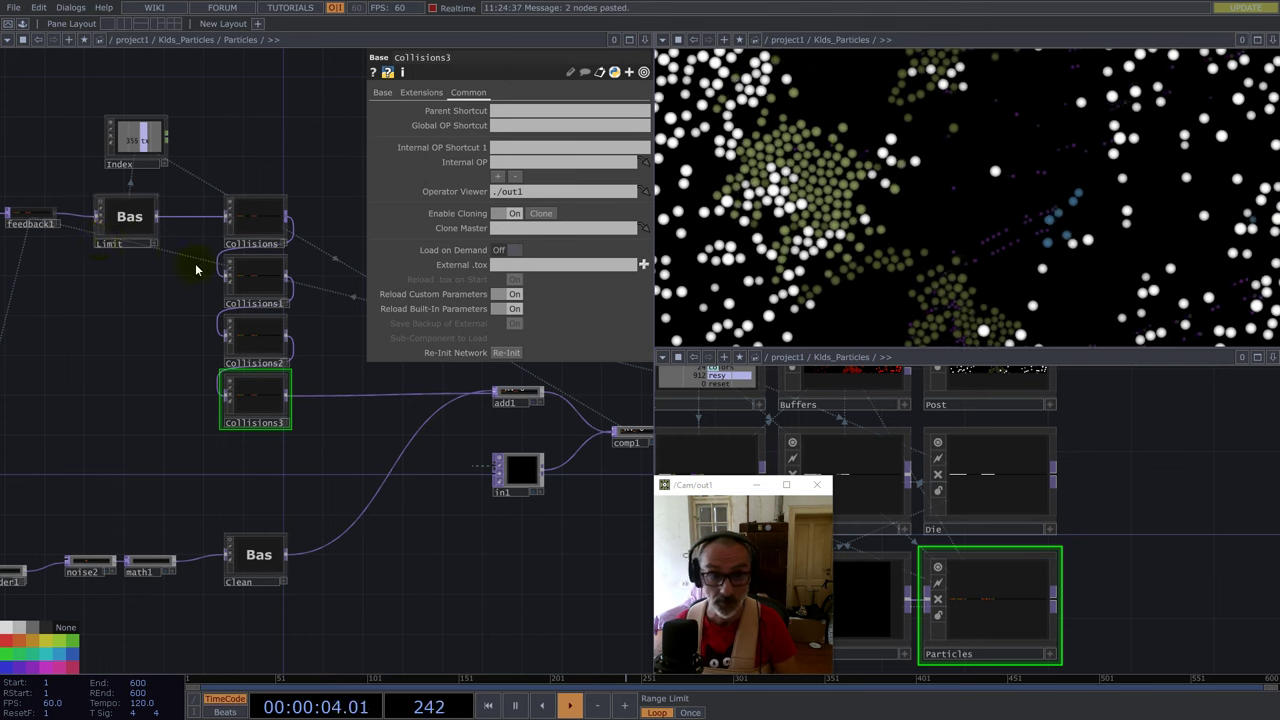
pyautogui.scroll(-4, 240, 345)
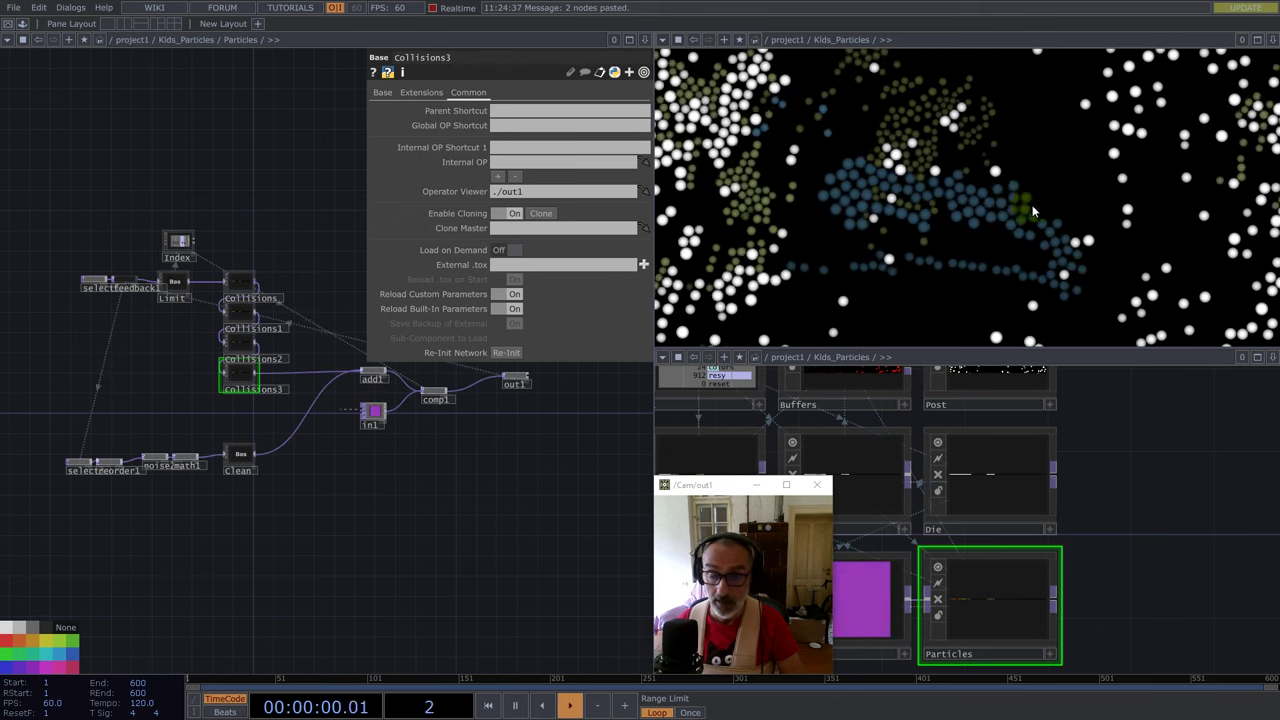
pyautogui.scroll(-10, 311, 481)
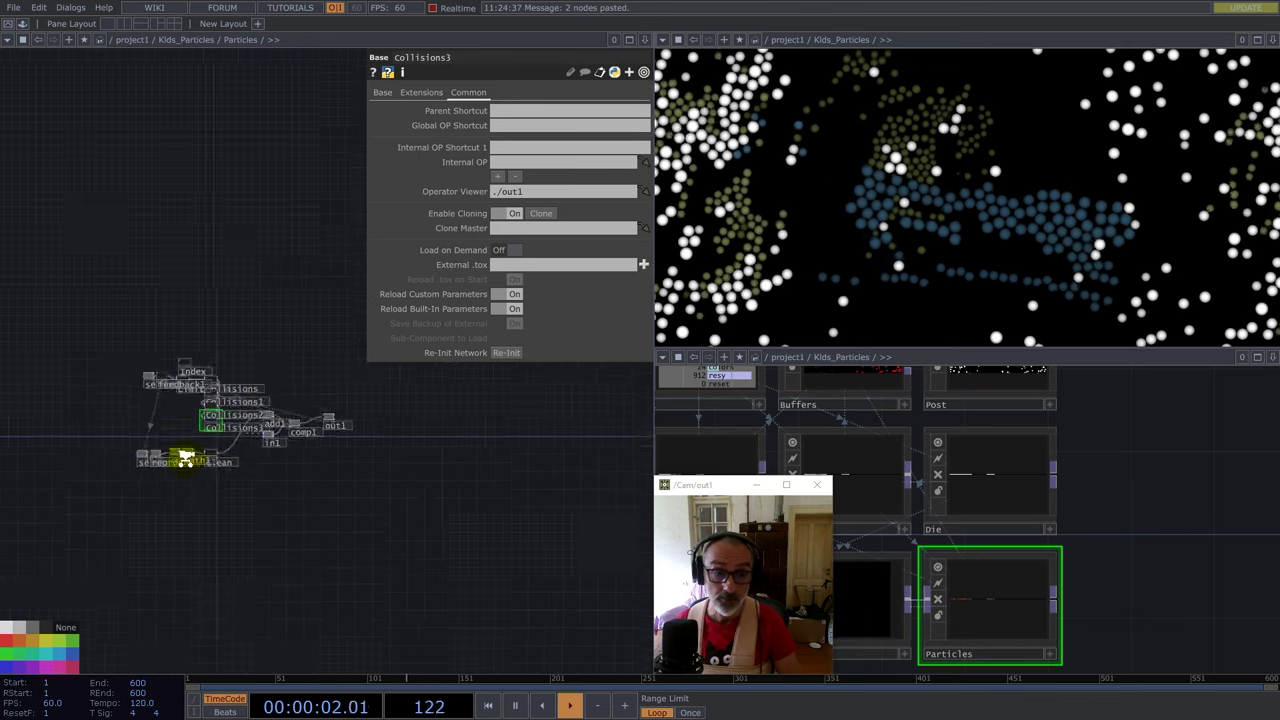
pyautogui.scroll(-4, 311, 481)
pyautogui.scroll(8, 505, 475)
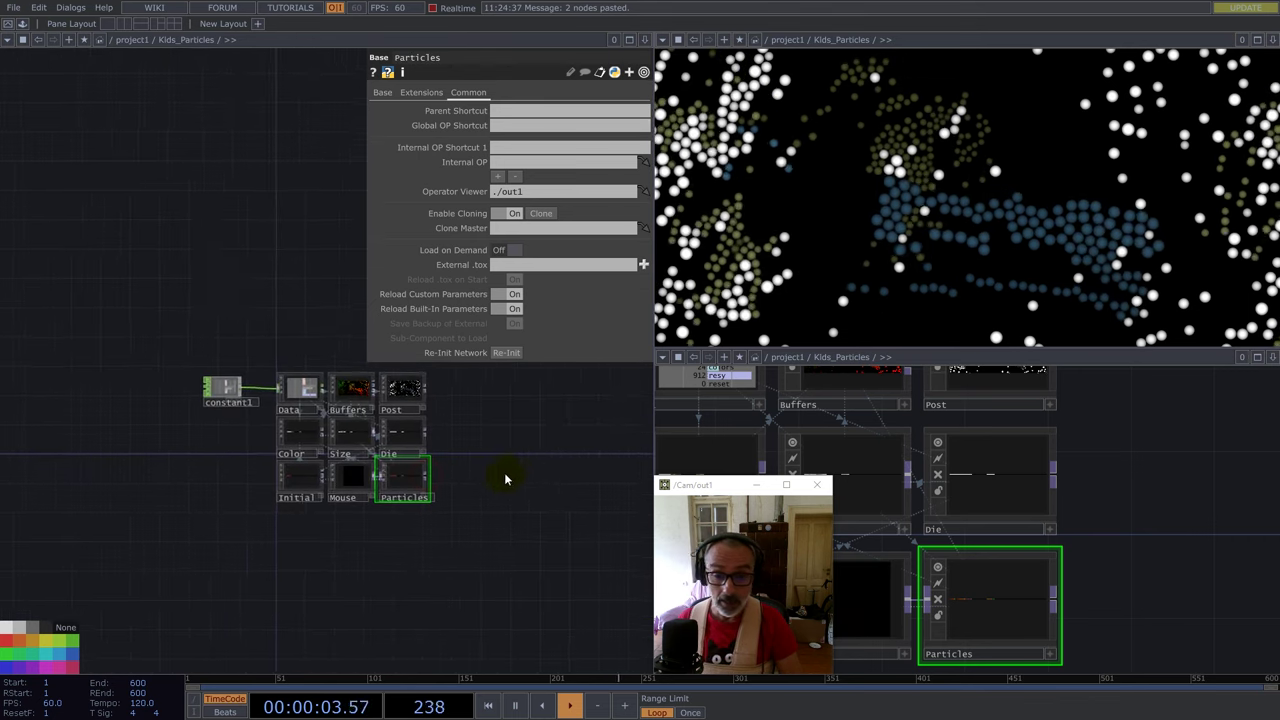
# Emit a trail of particles in the viewer to test the four-stage collisions.
pyautogui.scroll(-4, 523, 471)
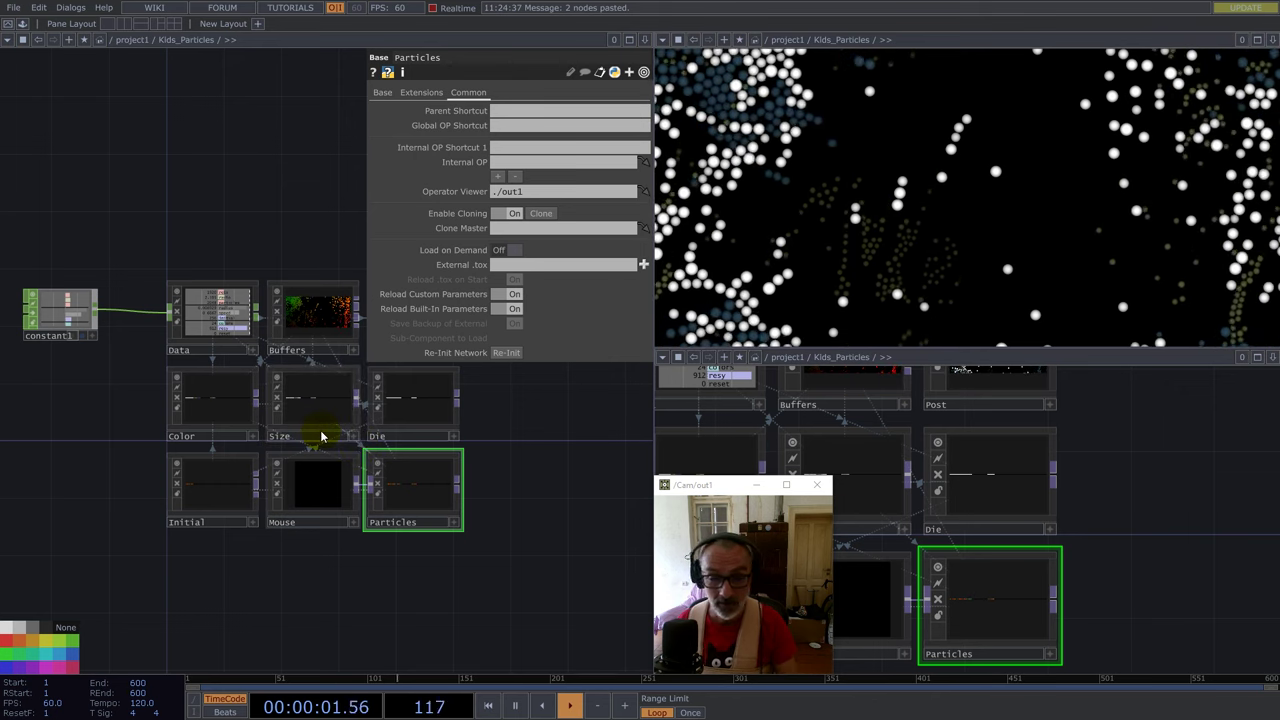
pyautogui.scroll(-3, 304, 479)
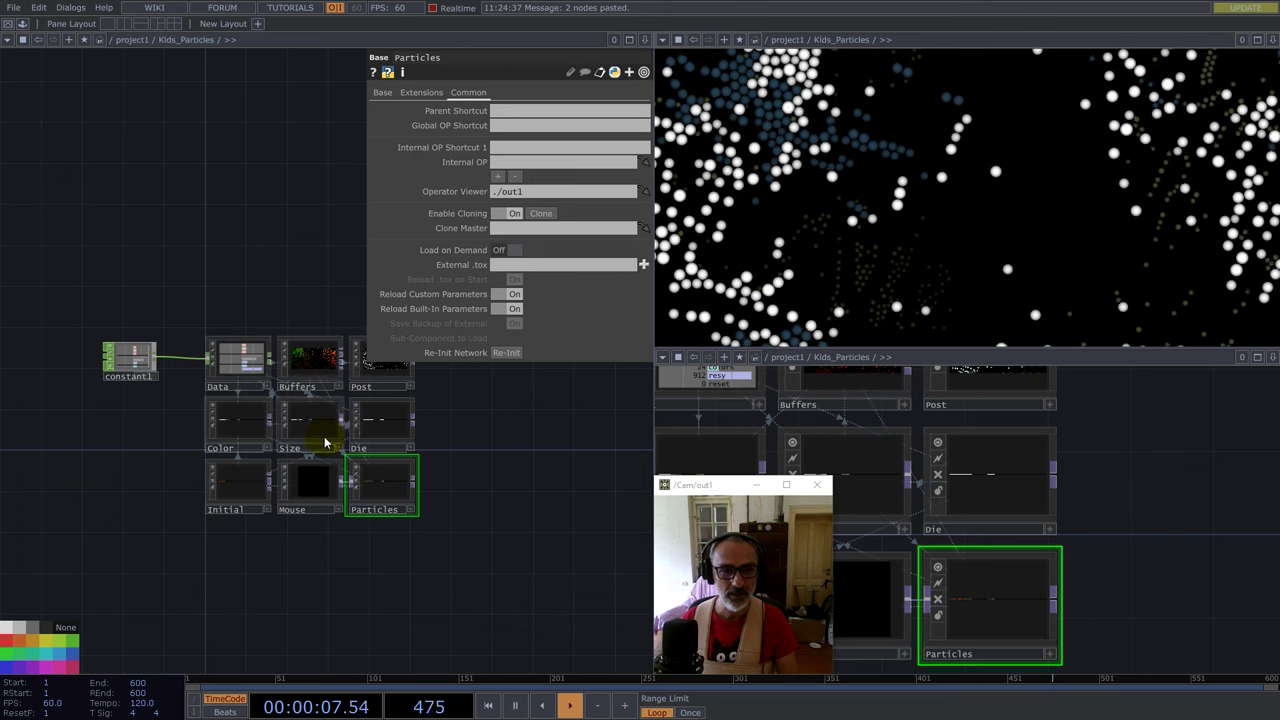
pyautogui.moveTo(811, 212)
pyautogui.mouseDown()
pyautogui.moveTo(845, 205)
pyautogui.moveTo(940, 250)
pyautogui.moveTo(1016, 249)
pyautogui.moveTo(1060, 185)
pyautogui.moveTo(781, 287)
pyautogui.moveTo(845, 240)
pyautogui.moveTo(860, 200)
pyautogui.moveTo(926, 272)
pyautogui.moveTo(996, 263)
pyautogui.moveTo(940, 235)
pyautogui.moveTo(864, 260)
pyautogui.moveTo(926, 266)
pyautogui.mouseUp()
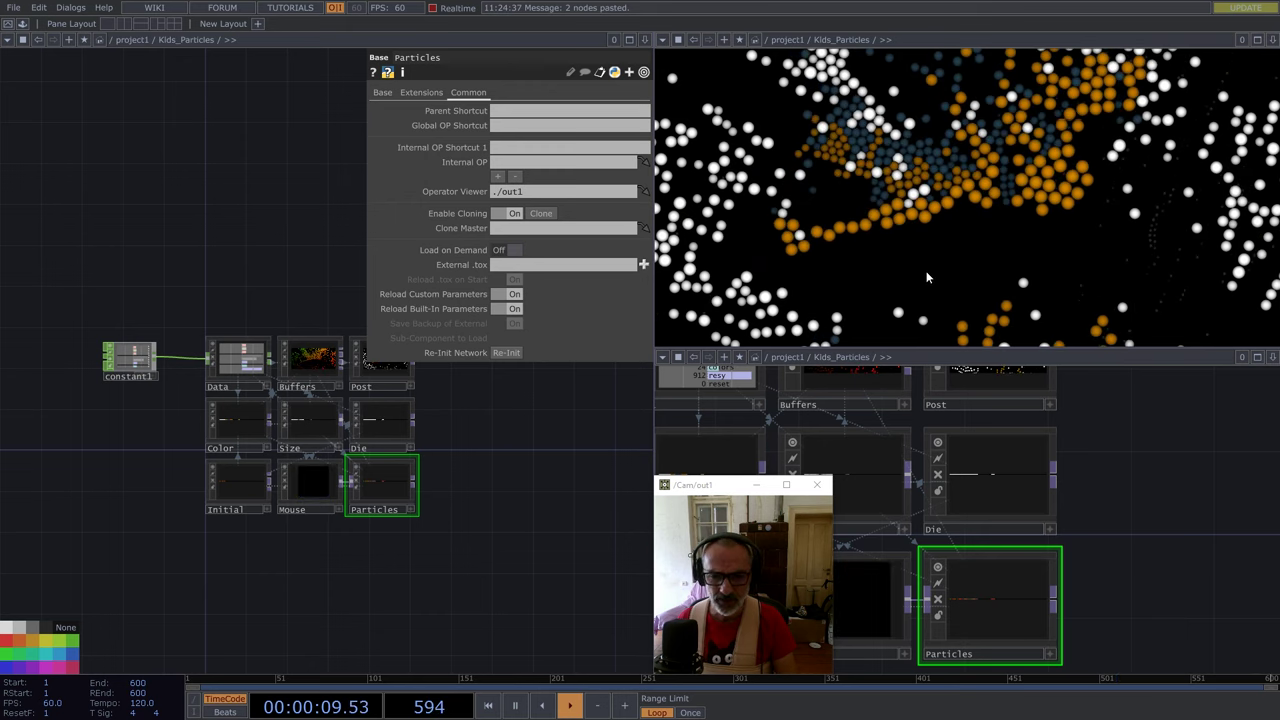